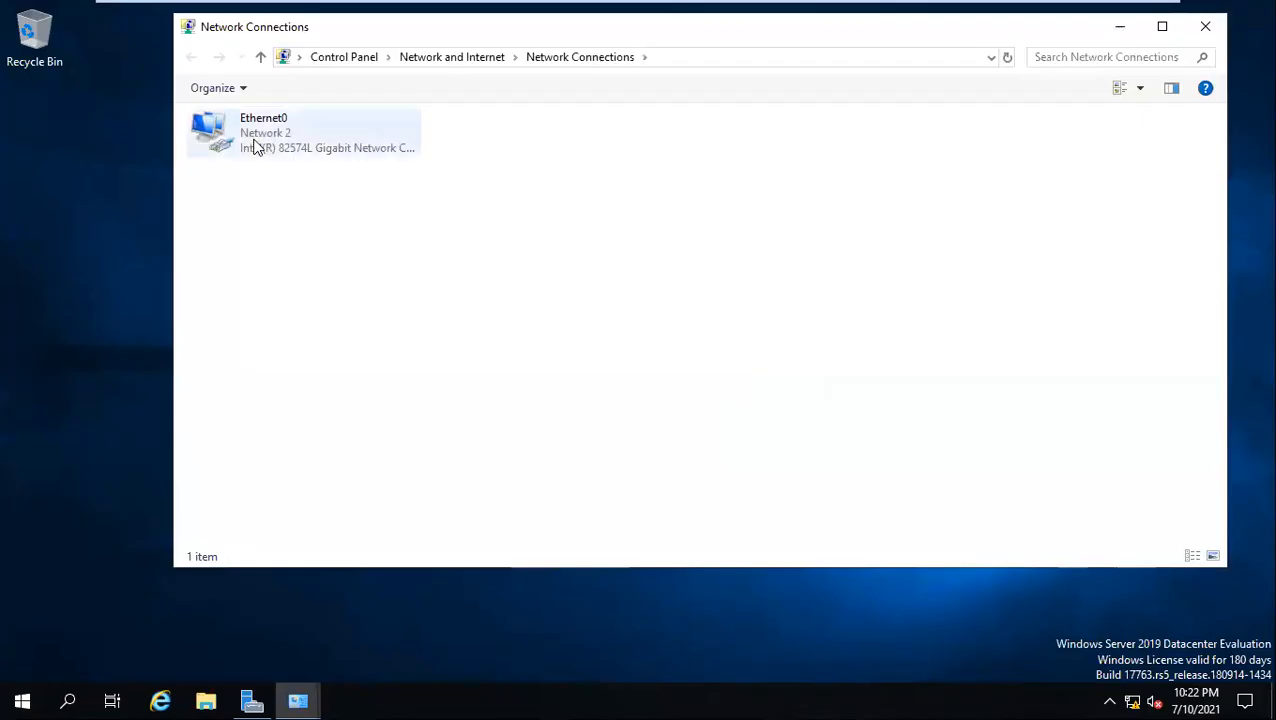
Check the IPv4 address settings of the Ethernet0 adapter, then close its dialogs without changing anything
left_click(532, 507)
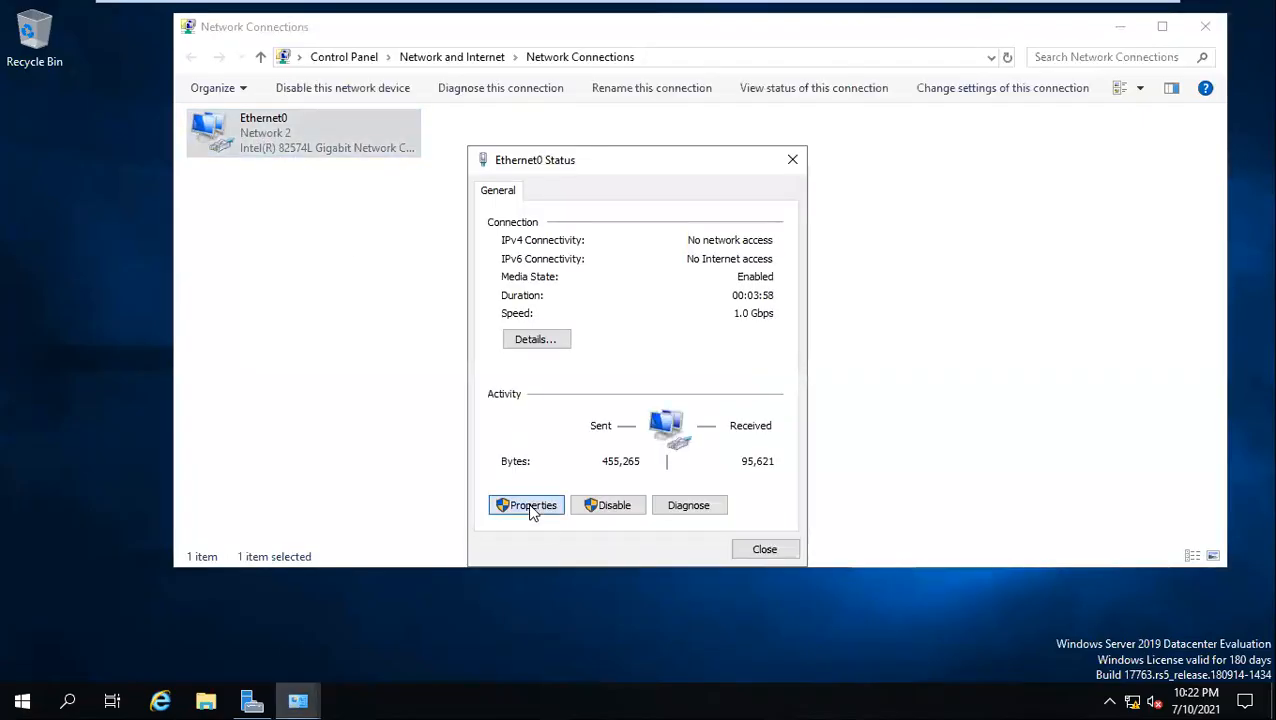
left_click(627, 376)
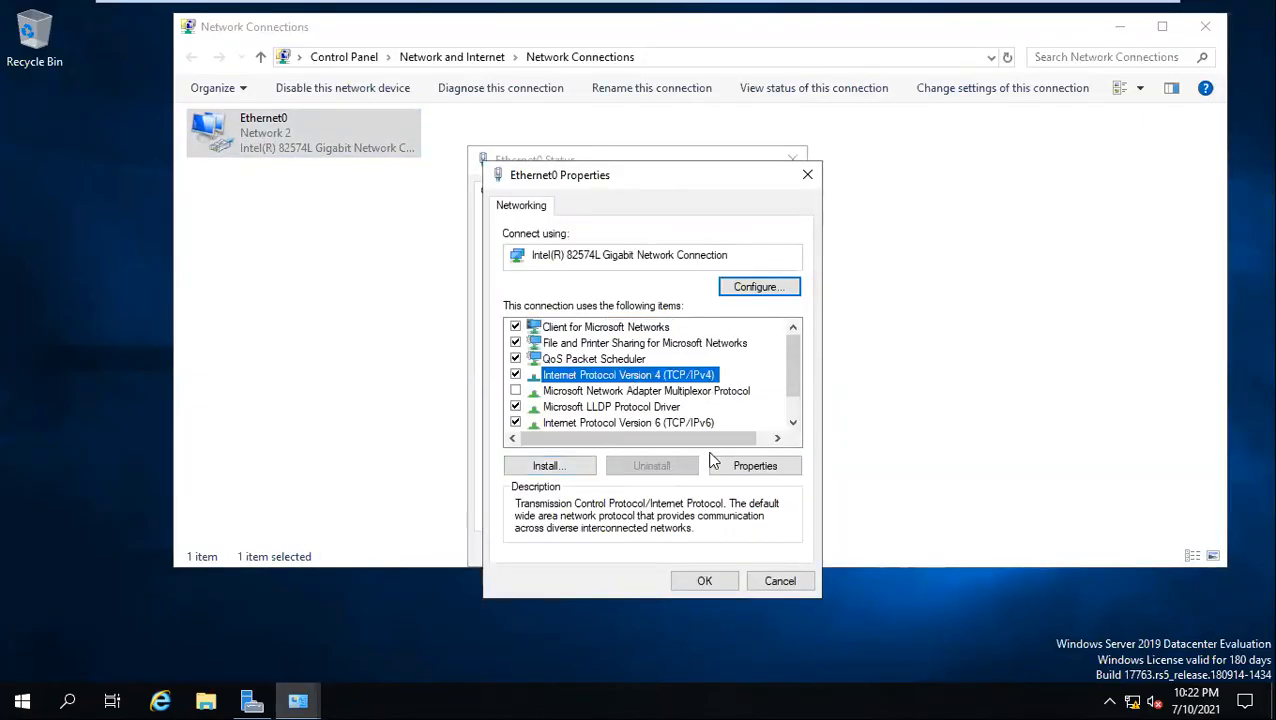
left_click(746, 469)
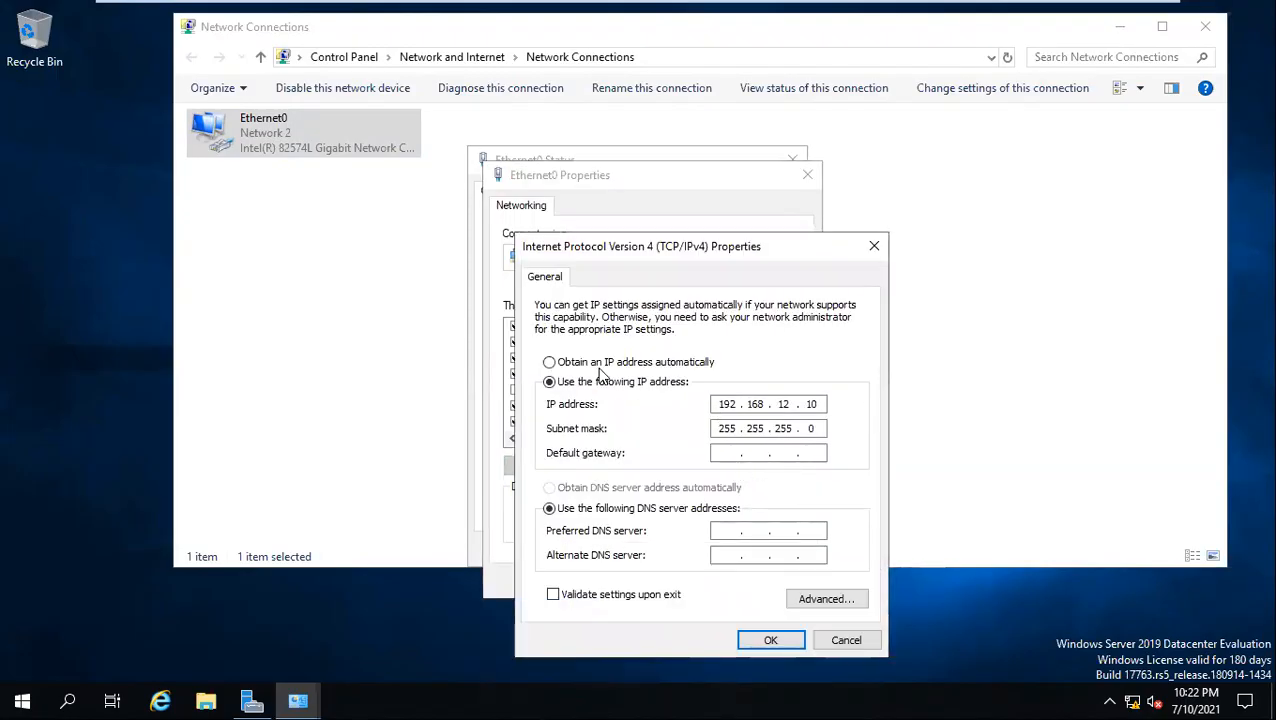
left_click(874, 246)
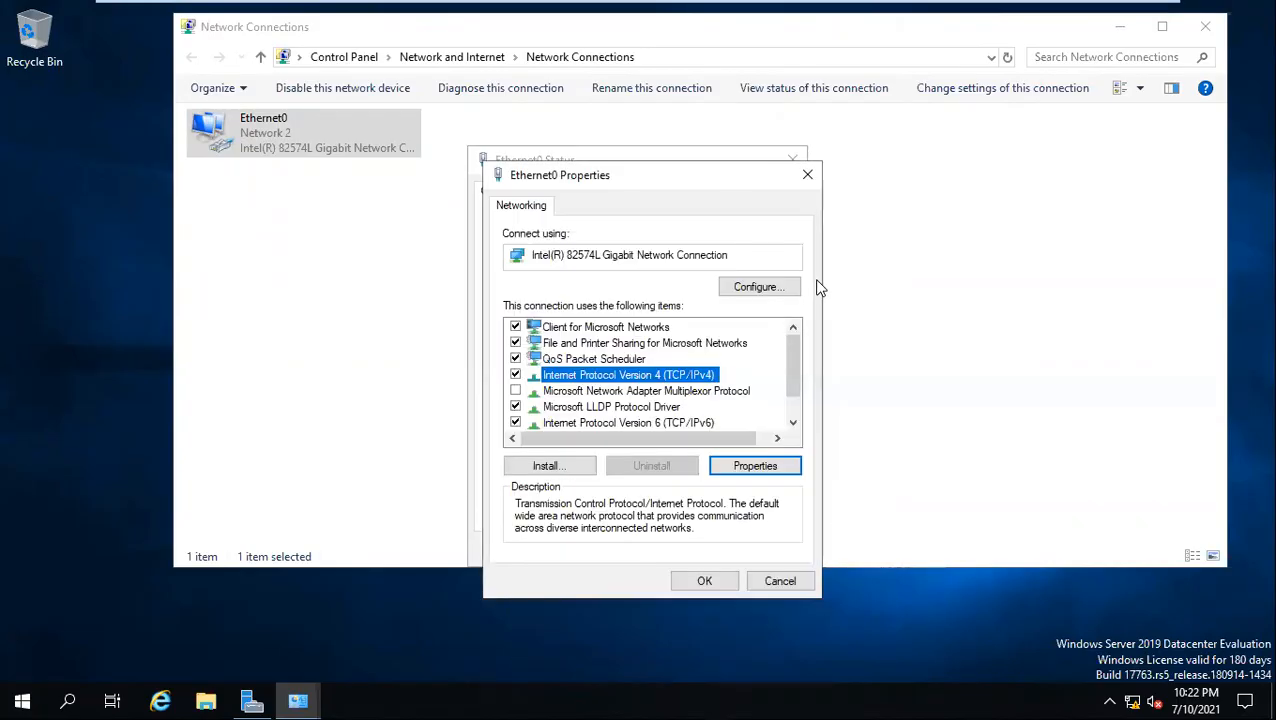
left_click(806, 175)
left_click(790, 159)
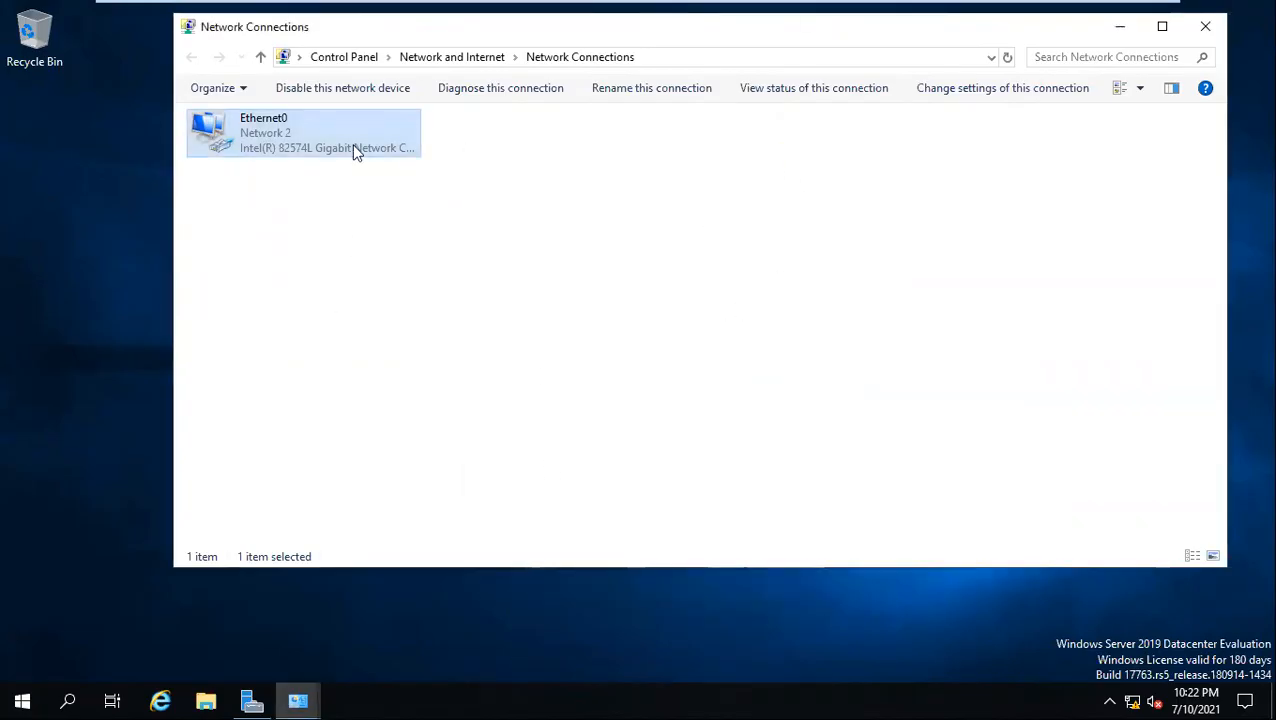
Switch to the host's Notepad checklist and review the four listed server preparation tasks, then minimize it
mouse_move(746, 9)
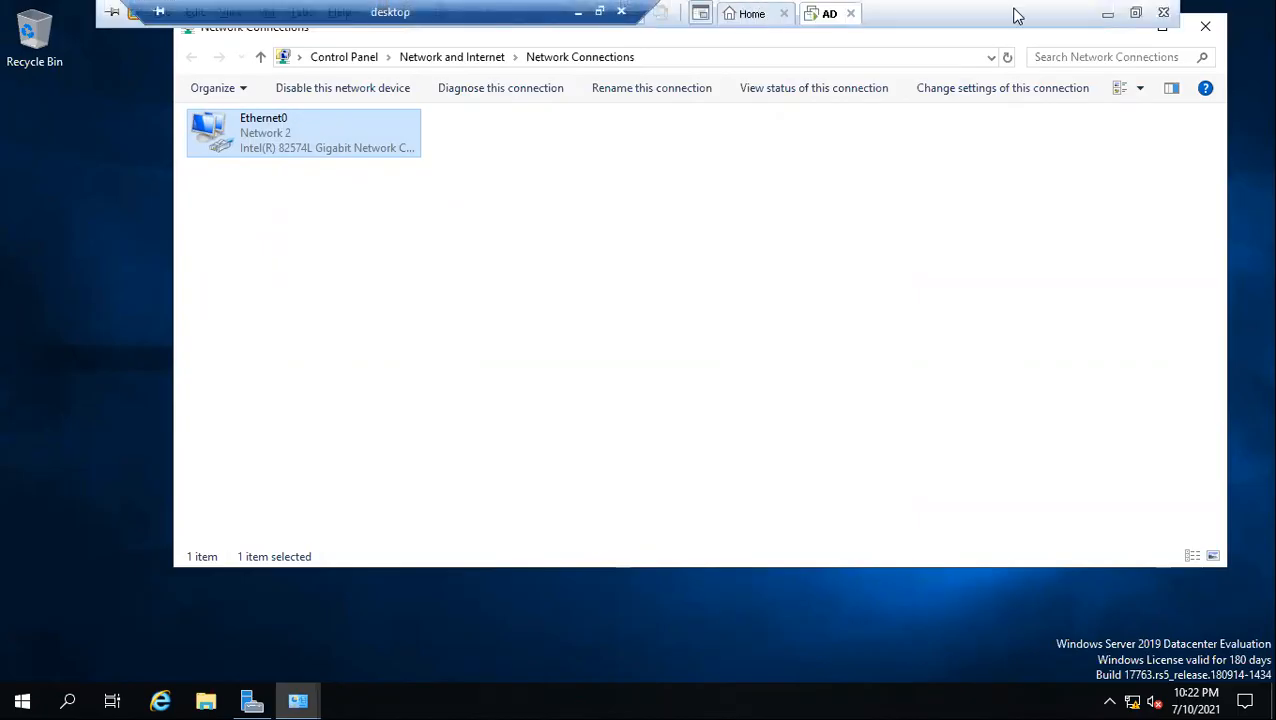
left_click(1107, 14)
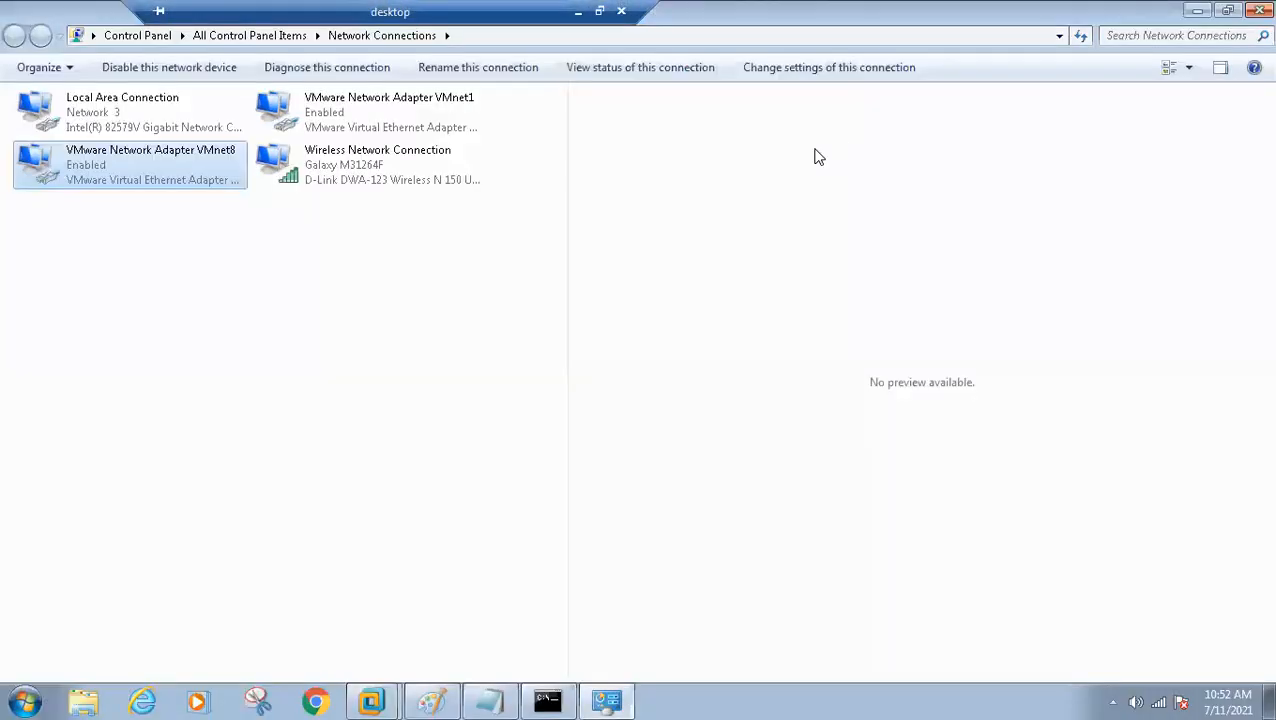
left_click(489, 701)
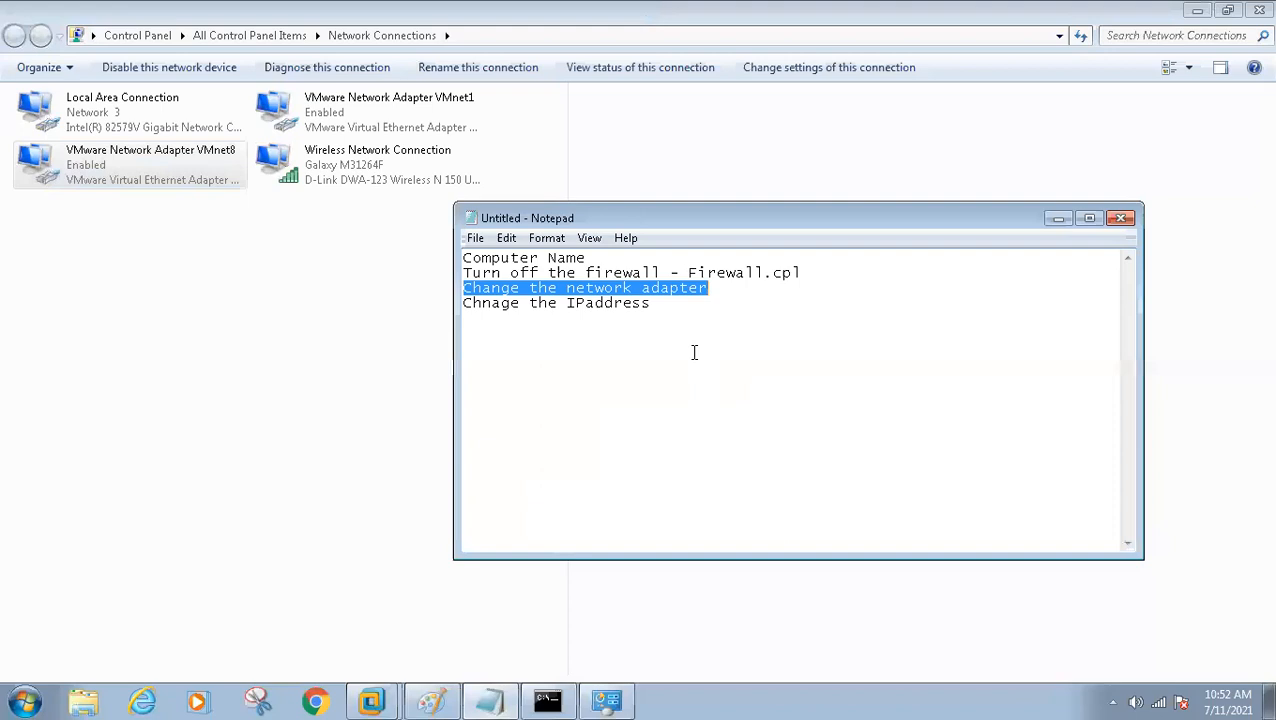
left_click_drag(680, 309, 433, 253)
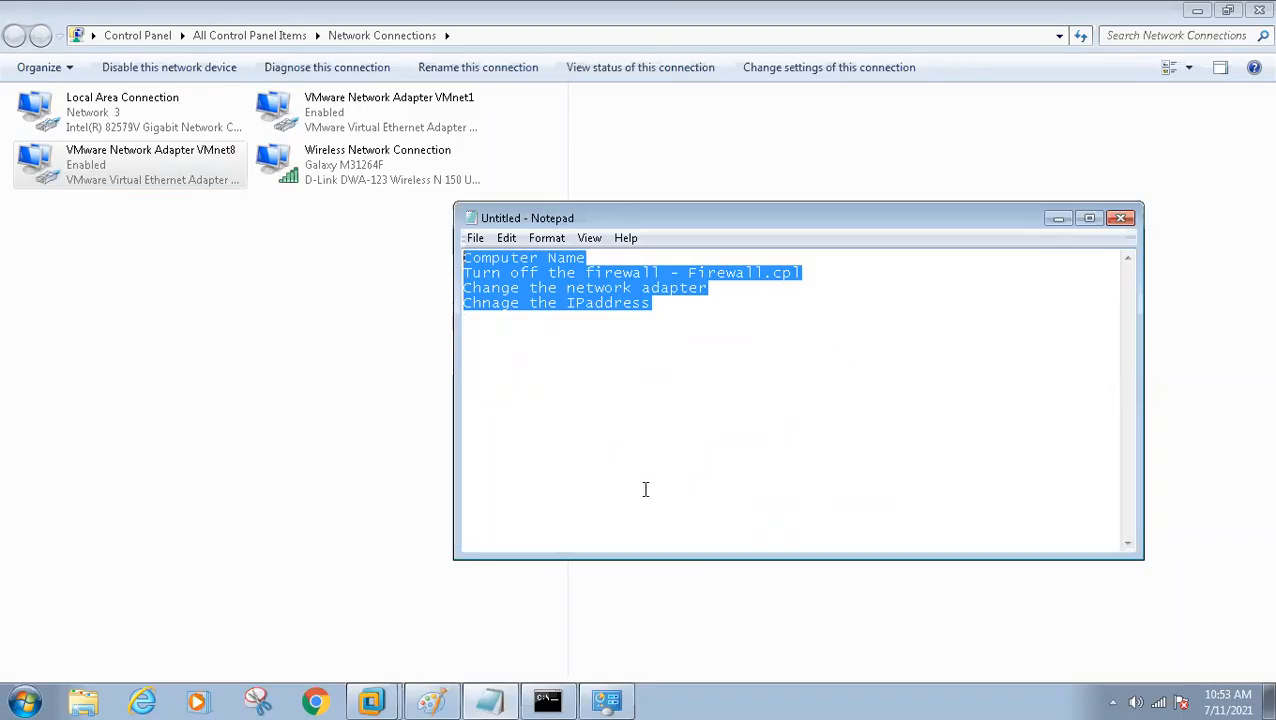
left_click(612, 356)
left_click_drag(723, 350, 435, 244)
left_click(1058, 218)
mouse_move(388, 700)
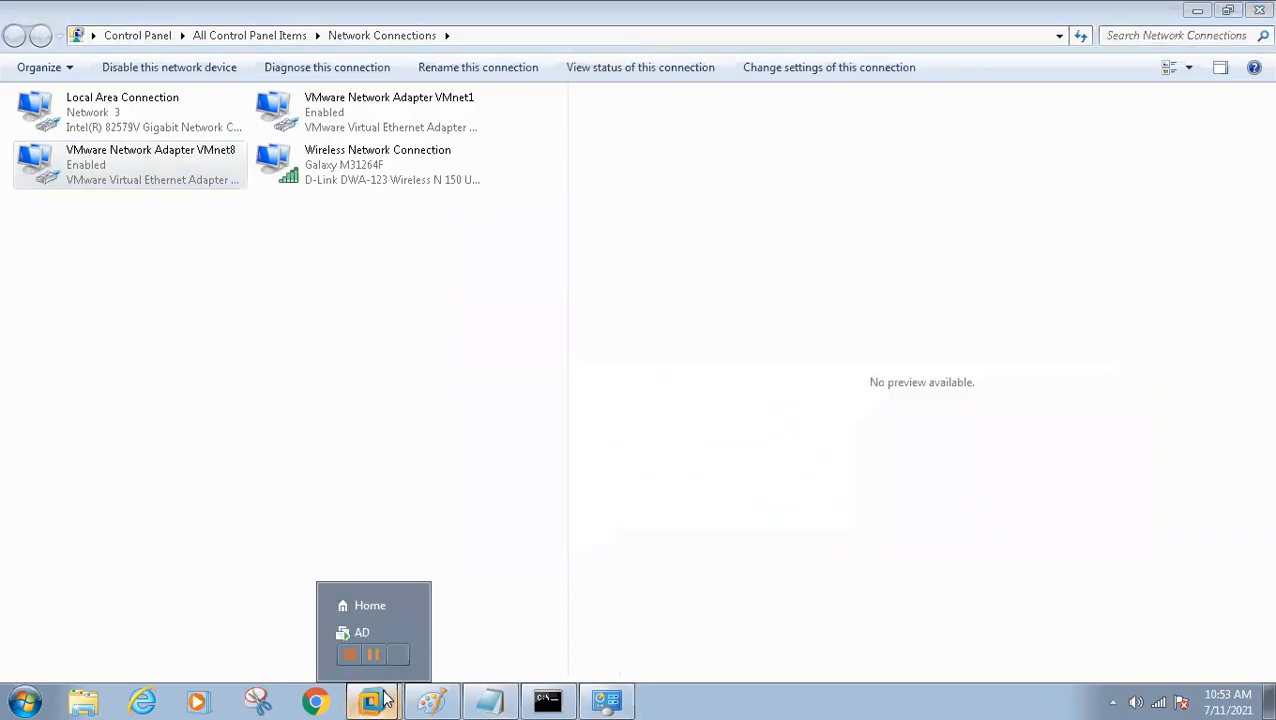
Return to the AD virtual machine, close its Network Connections window and take VMware Workstation out of full screen
left_click(374, 632)
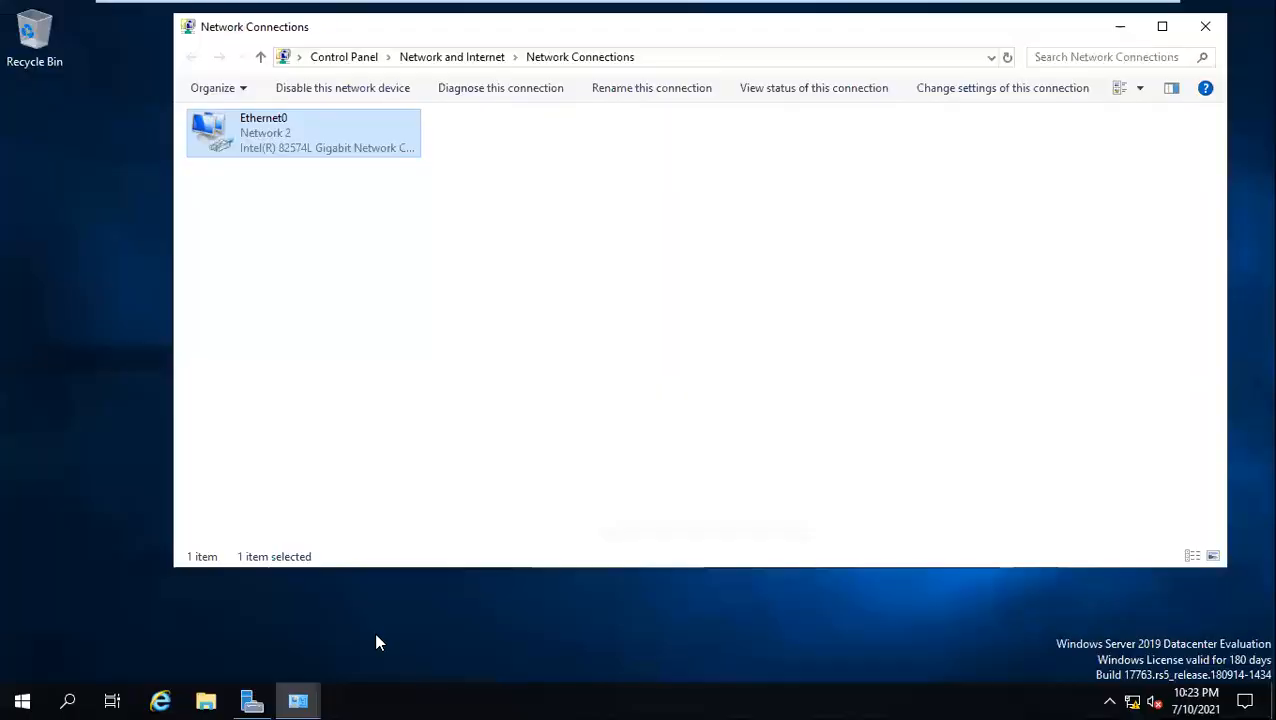
left_click(1205, 26)
mouse_move(877, 9)
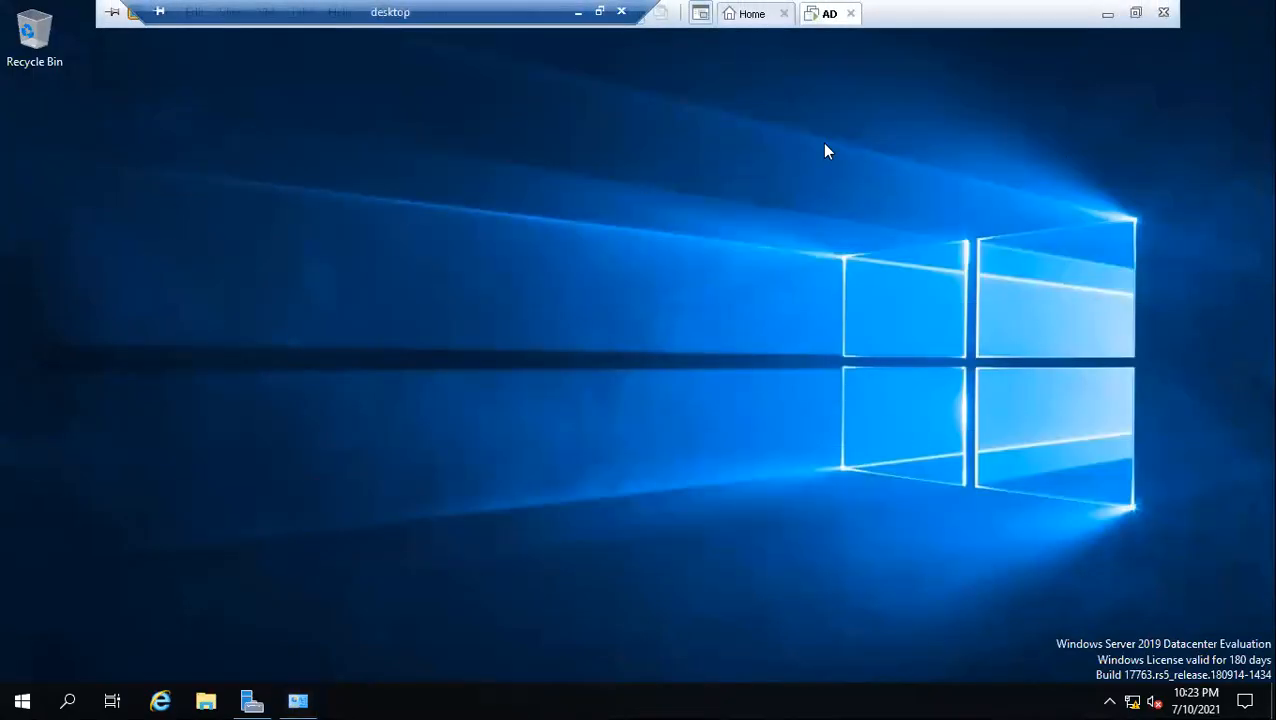
left_click(1136, 13)
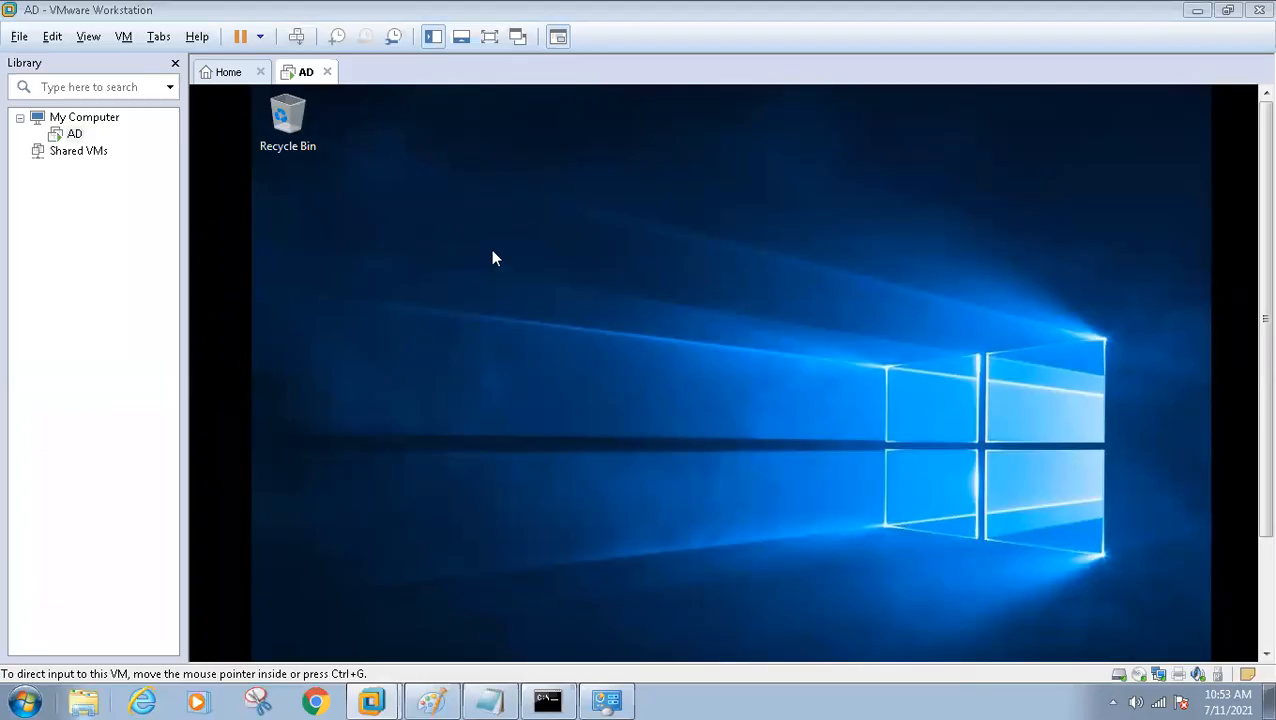
Open the folder D:\SCCM_LAB_2021\Client1 in Windows Explorer on the host, copy its path and minimize the window
left_click(82, 701)
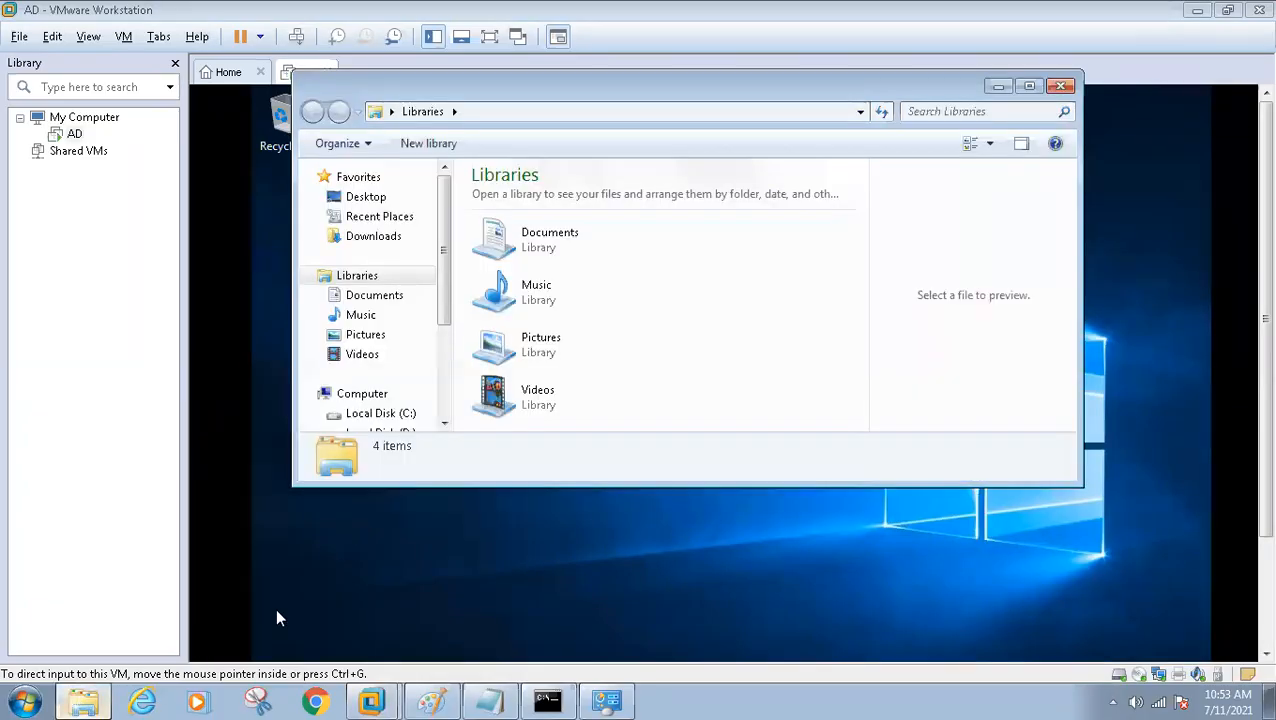
left_click(360, 396)
double_click(560, 280)
double_click(525, 350)
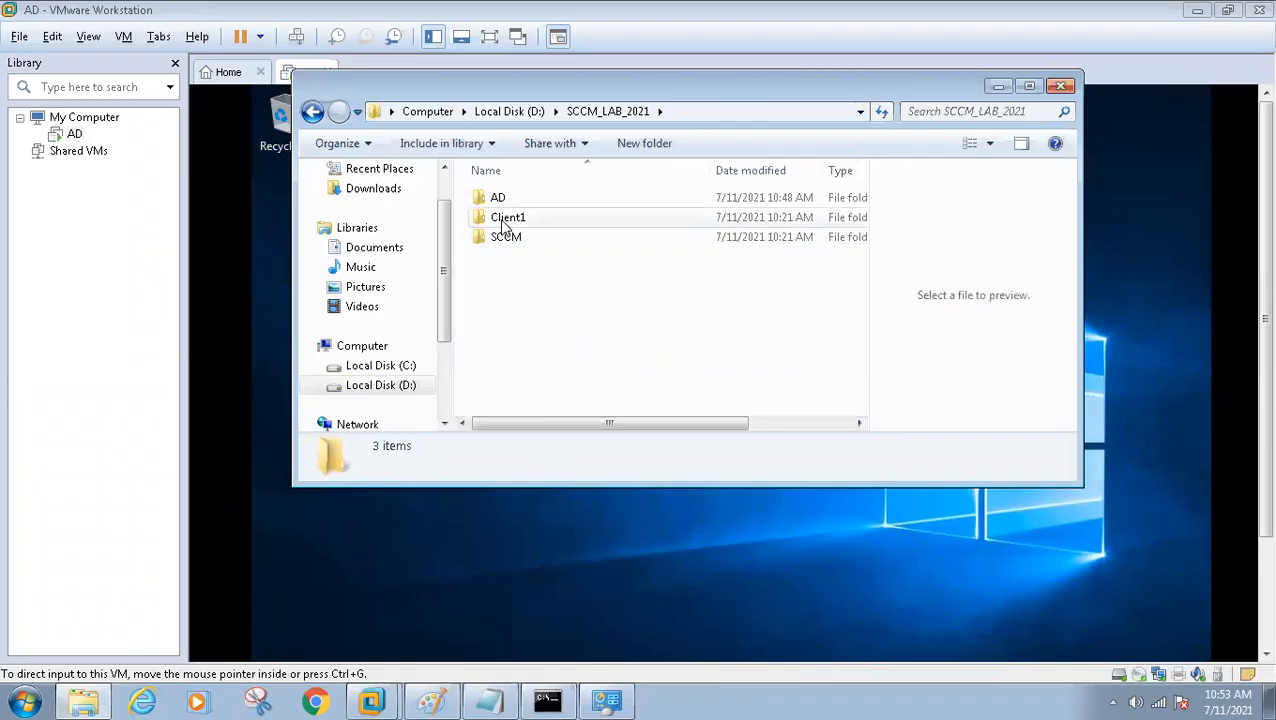
double_click(505, 220)
left_click(765, 114)
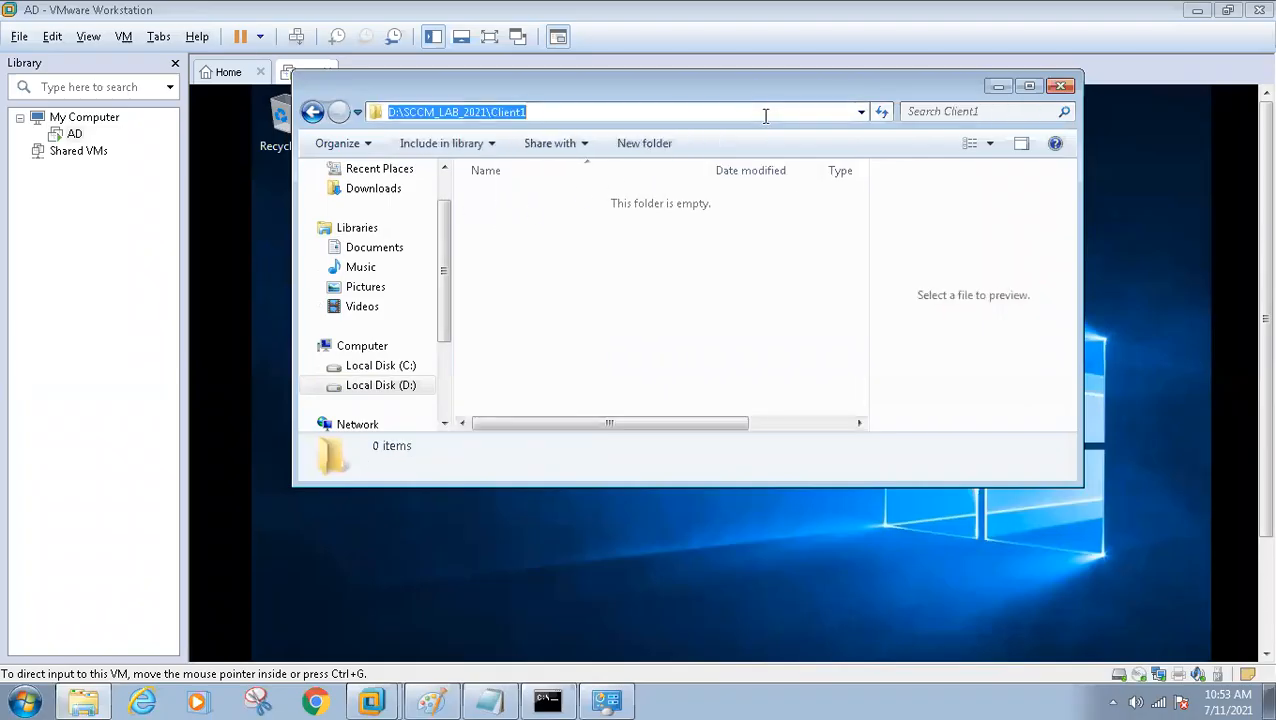
type("c")
left_click(1000, 87)
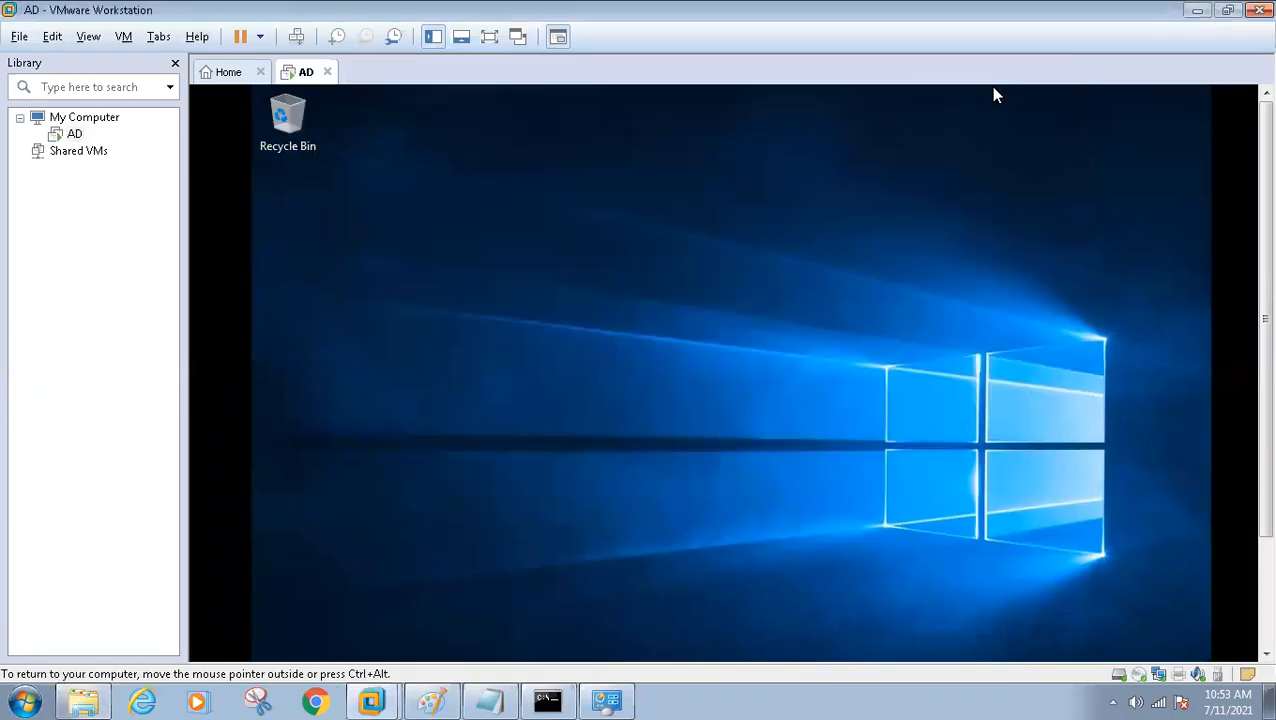
Start creating a typical virtual machine in VMware Workstation with Microsoft Windows, version Windows 10 x64, as the guest operating system
left_click(226, 74)
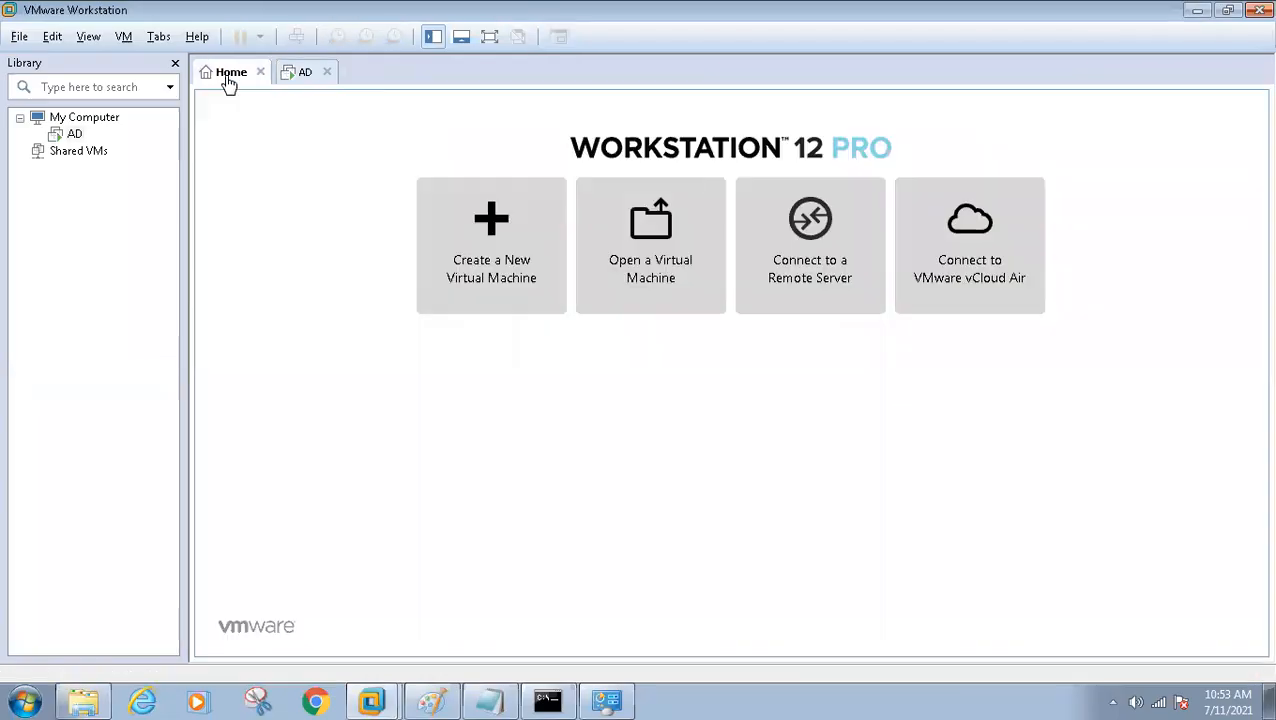
left_click(557, 287)
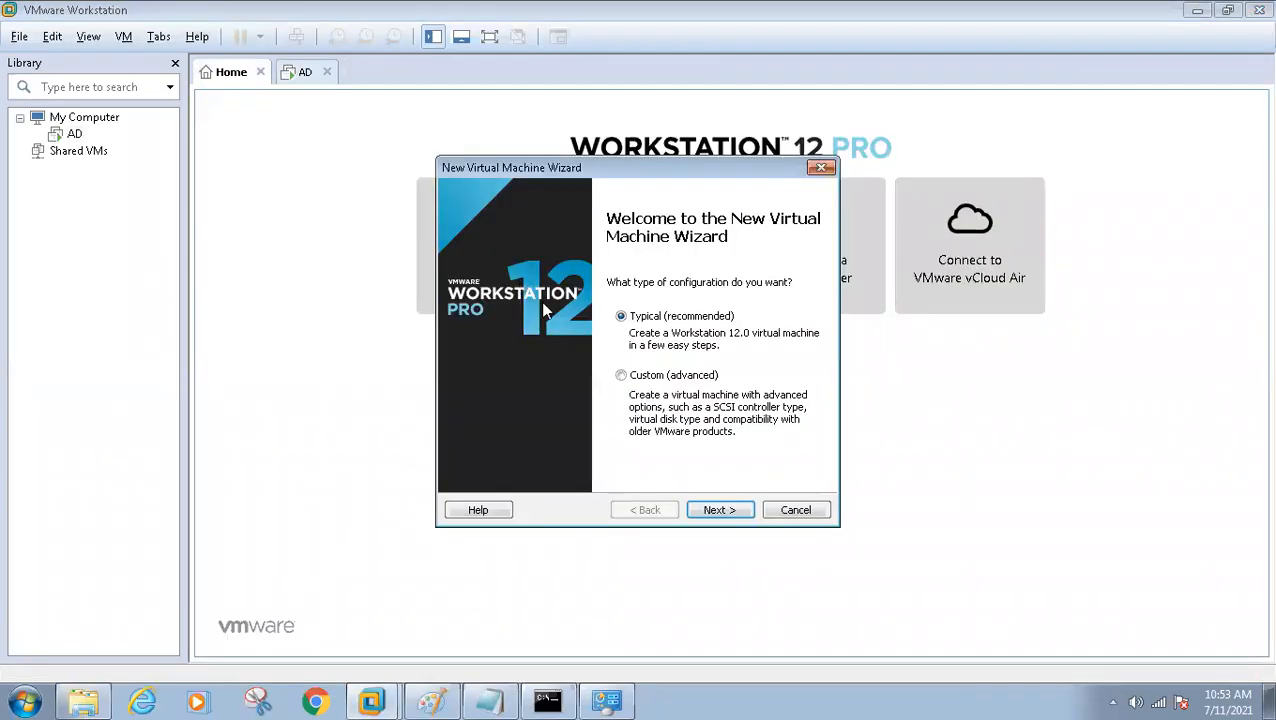
left_click(721, 511)
left_click(721, 511)
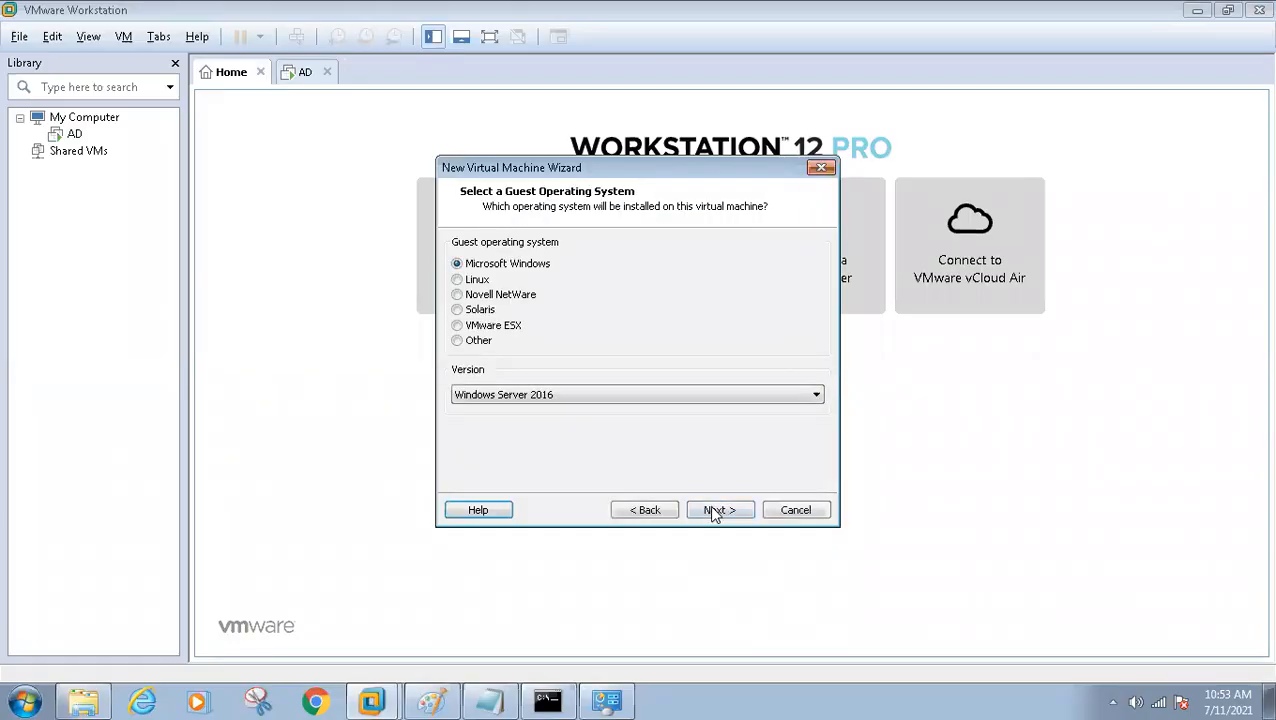
left_click(572, 396)
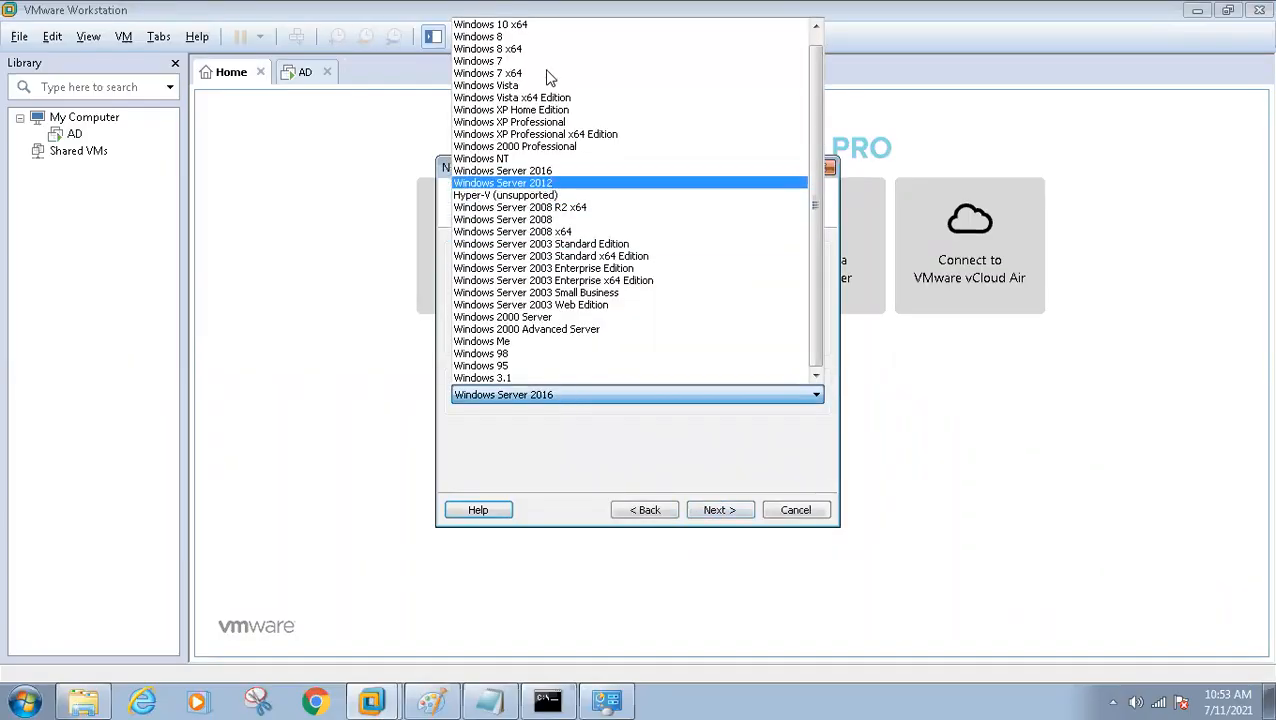
left_click(526, 14)
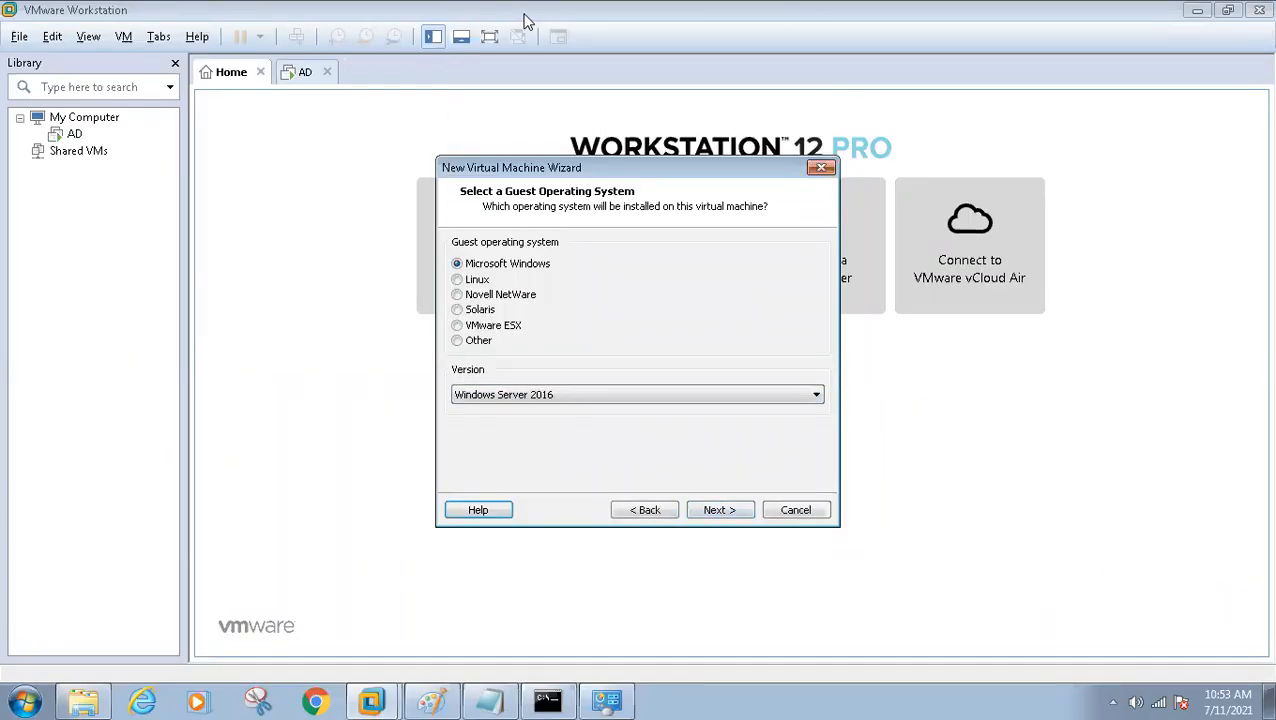
left_click(590, 394)
left_click(550, 31)
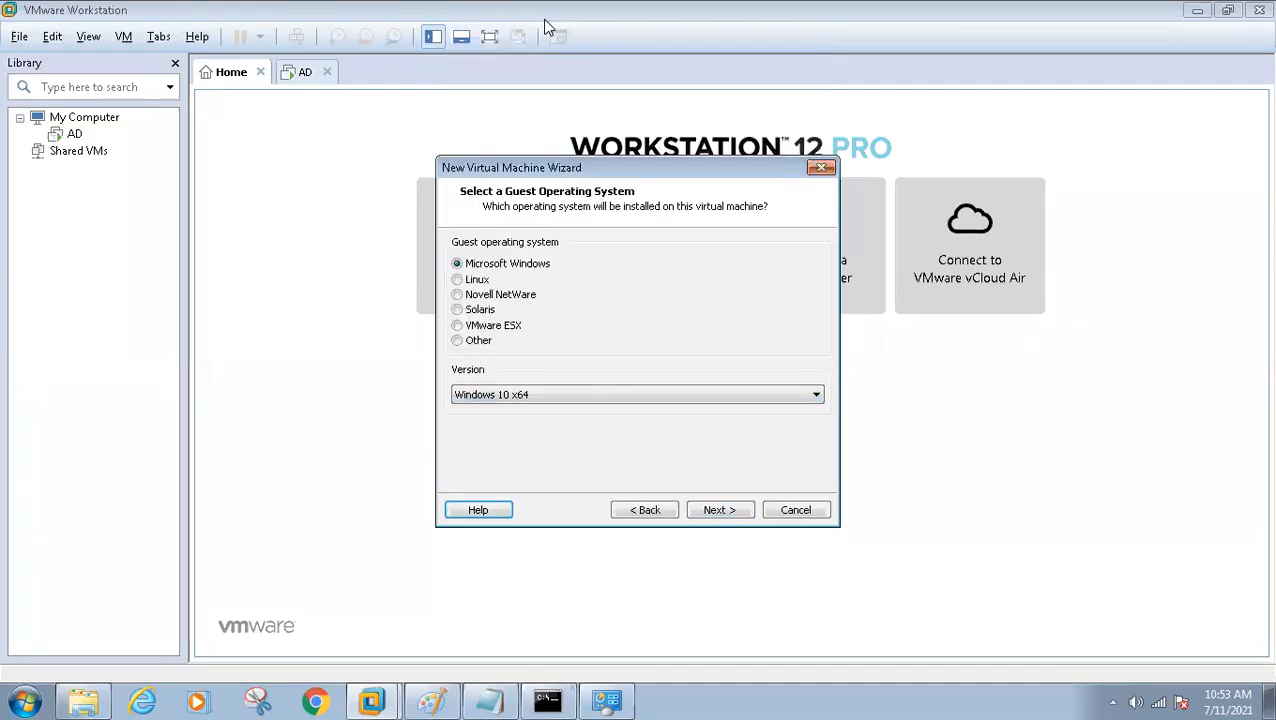
left_click(715, 511)
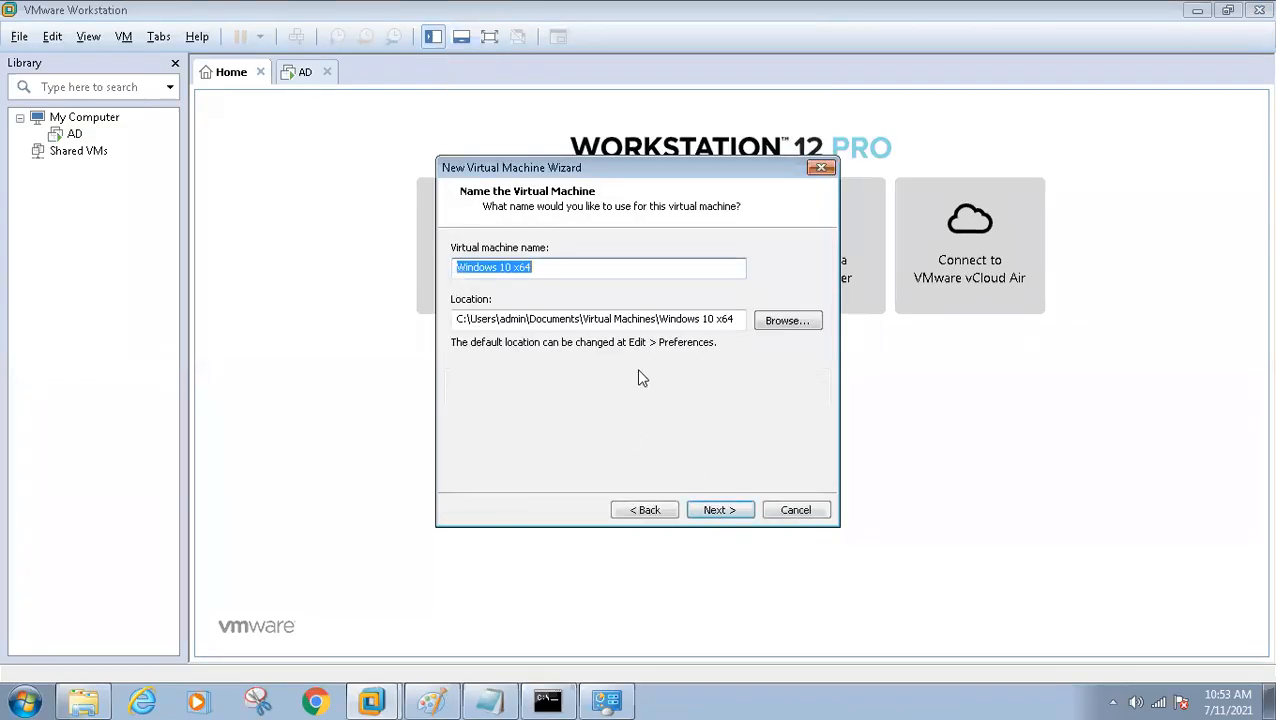
Name the virtual machine Client1 and replace its default location with the path held in the clipboard
type("C")
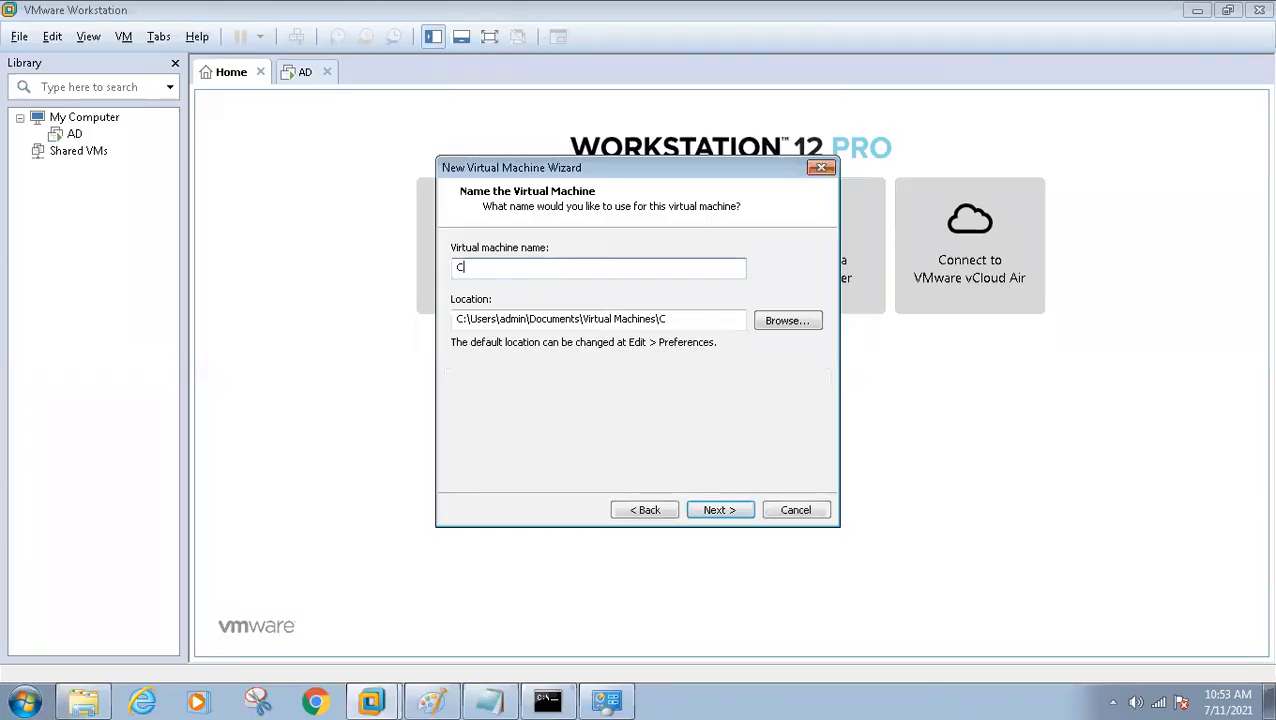
type("lient1")
left_click_drag(700, 322, 392, 326)
type("D:\\SCCM_LAB_2021\\AD")
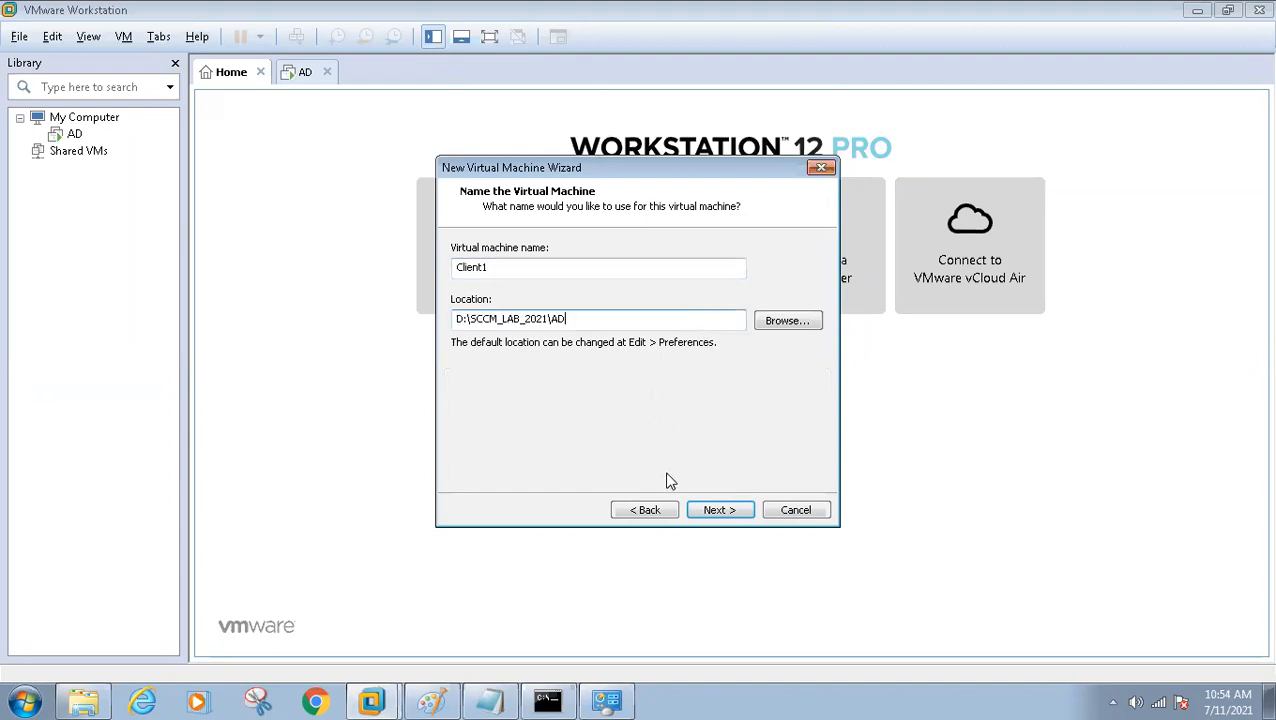
Copy the Client1 folder path from Windows Explorer again and set the virtual machine's location to D:\SCCM_LAB_2021\Client1
left_click(83, 700)
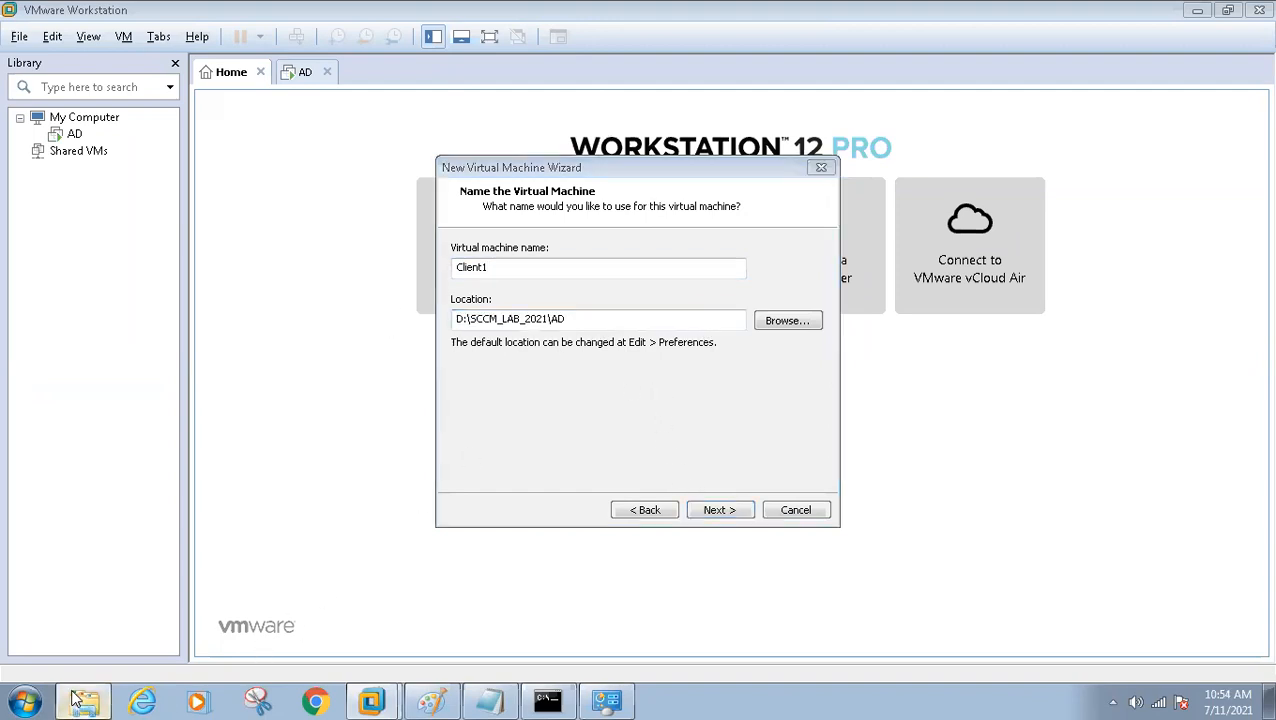
left_click(726, 115)
key("ctrl+c")
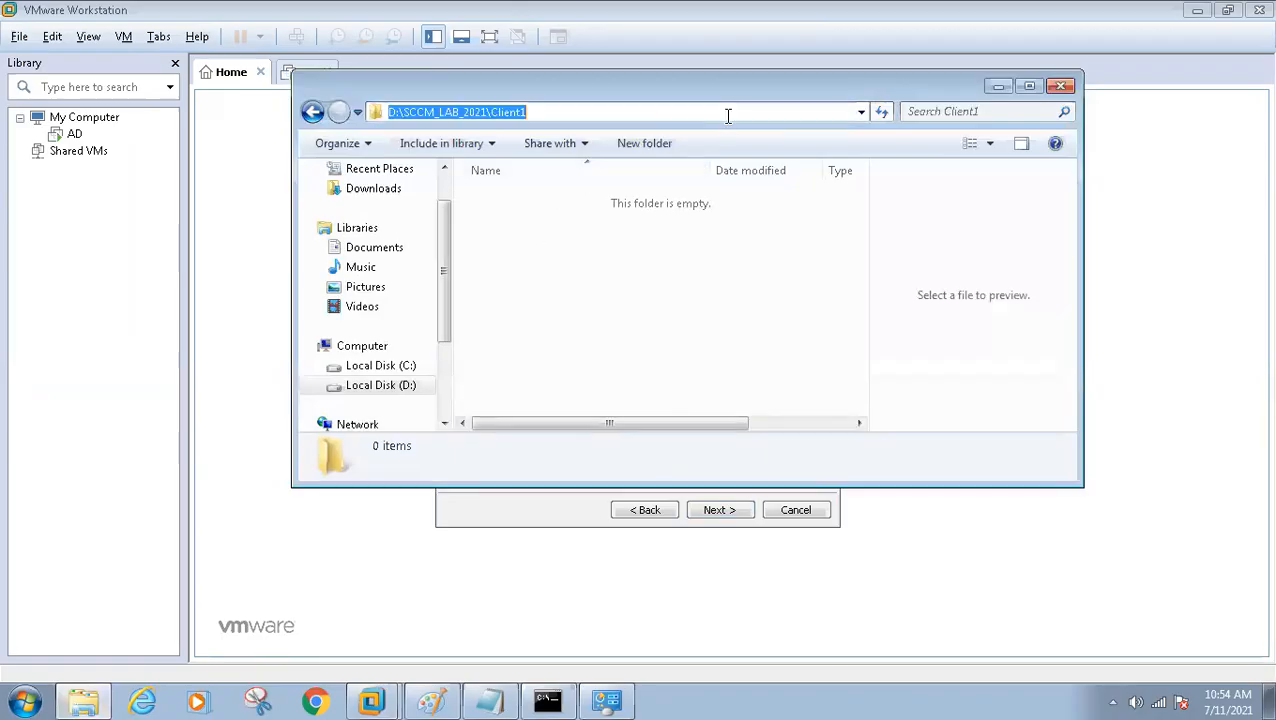
left_click(986, 88)
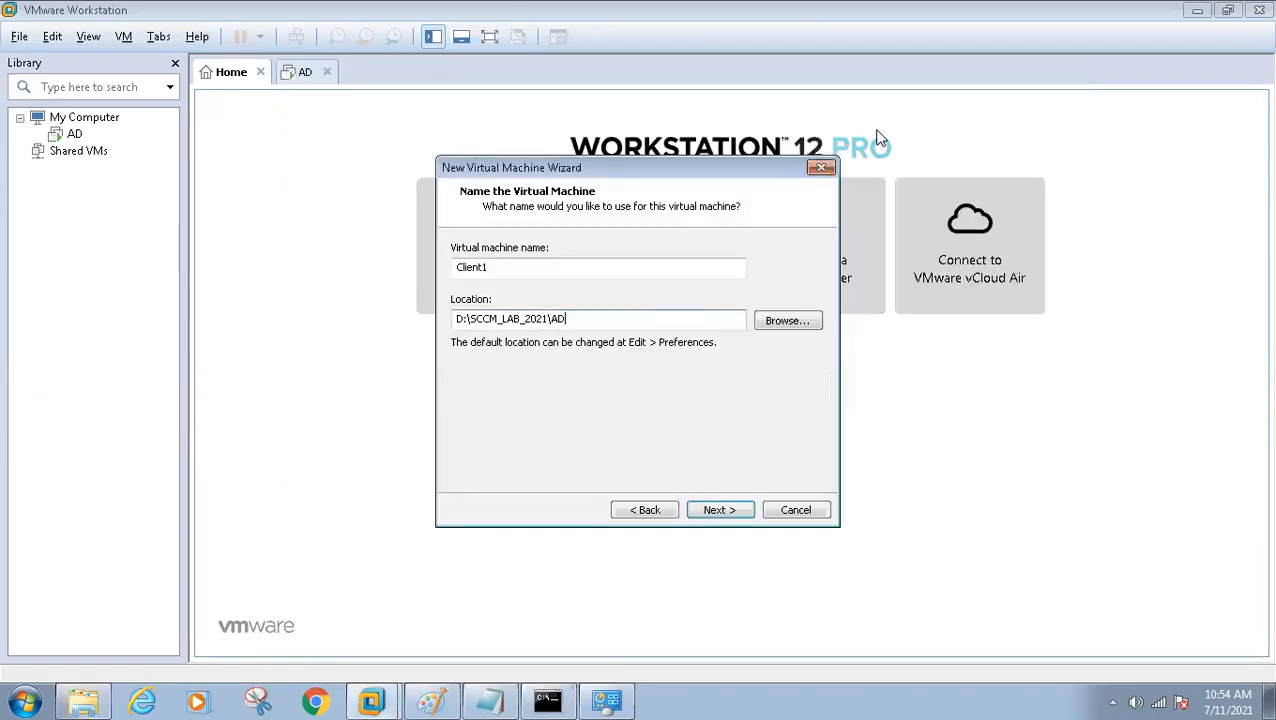
left_click_drag(583, 322, 367, 324)
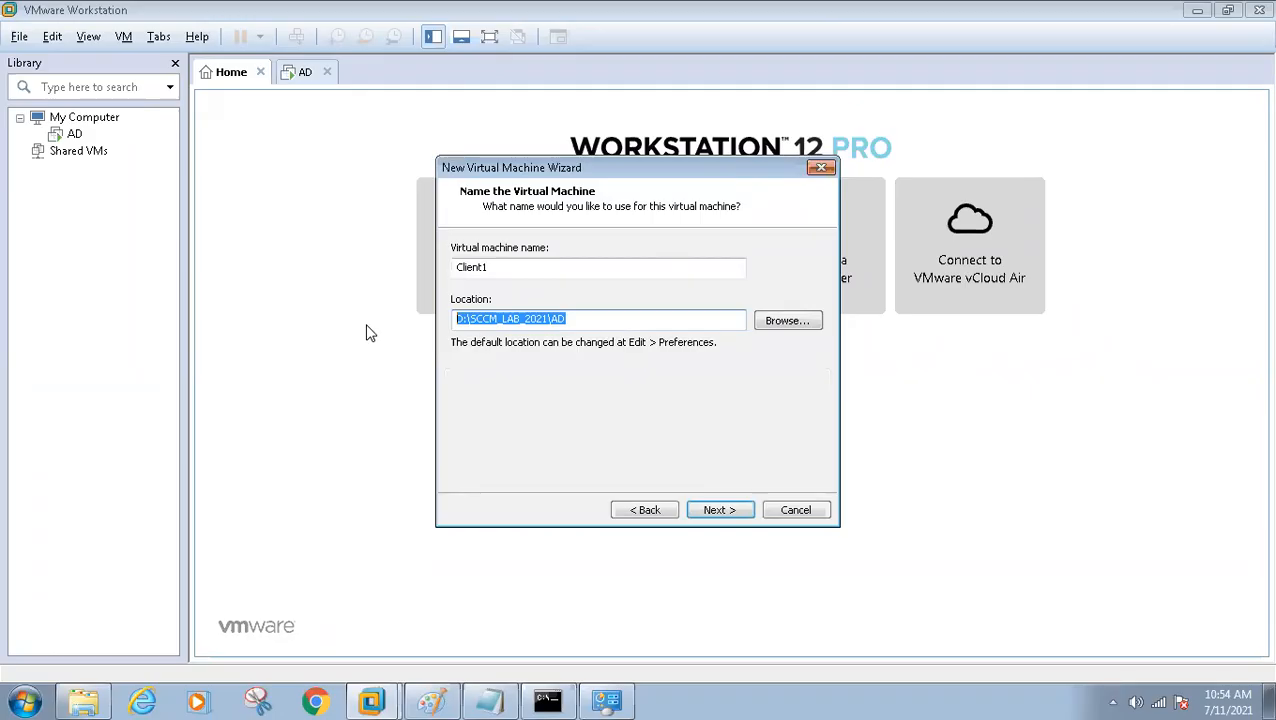
type("v")
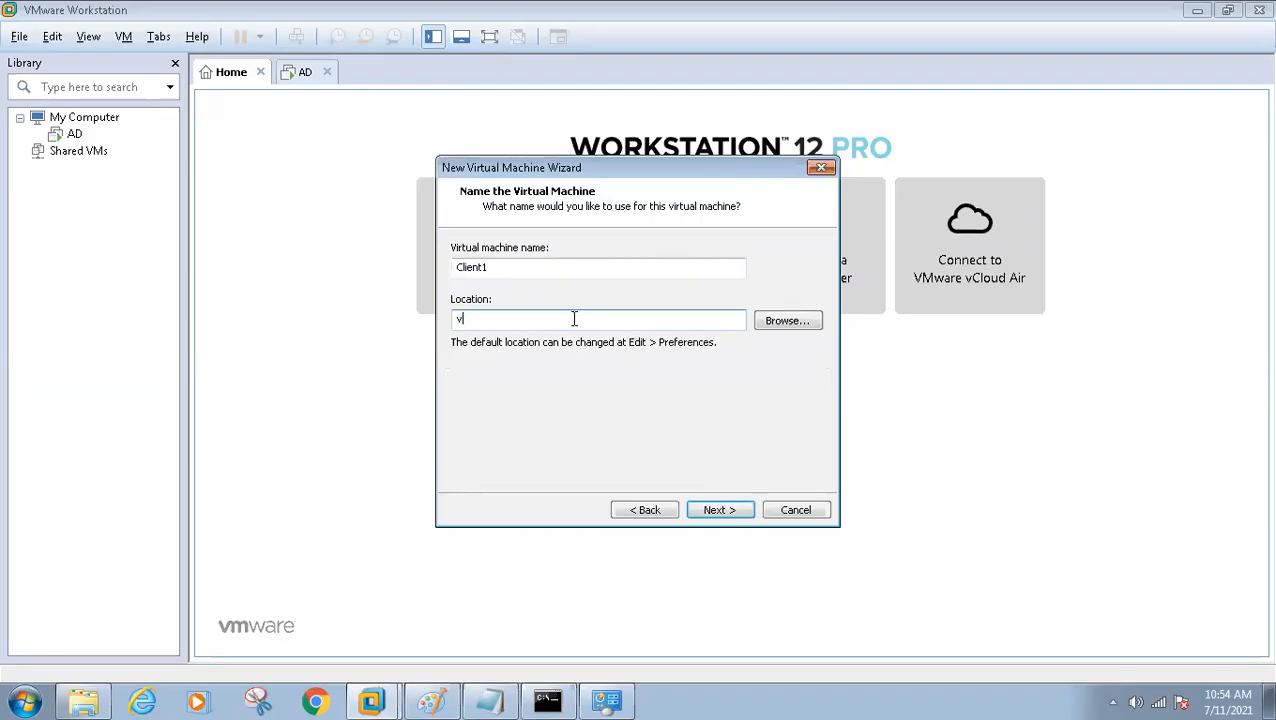
key("BackSpace")
key("ctrl+v")
left_click(714, 510)
Set the maximum disk size to 100 GB, stored as a single file, and finish creating the virtual machine
double_click(640, 292)
type("100")
left_click(555, 362)
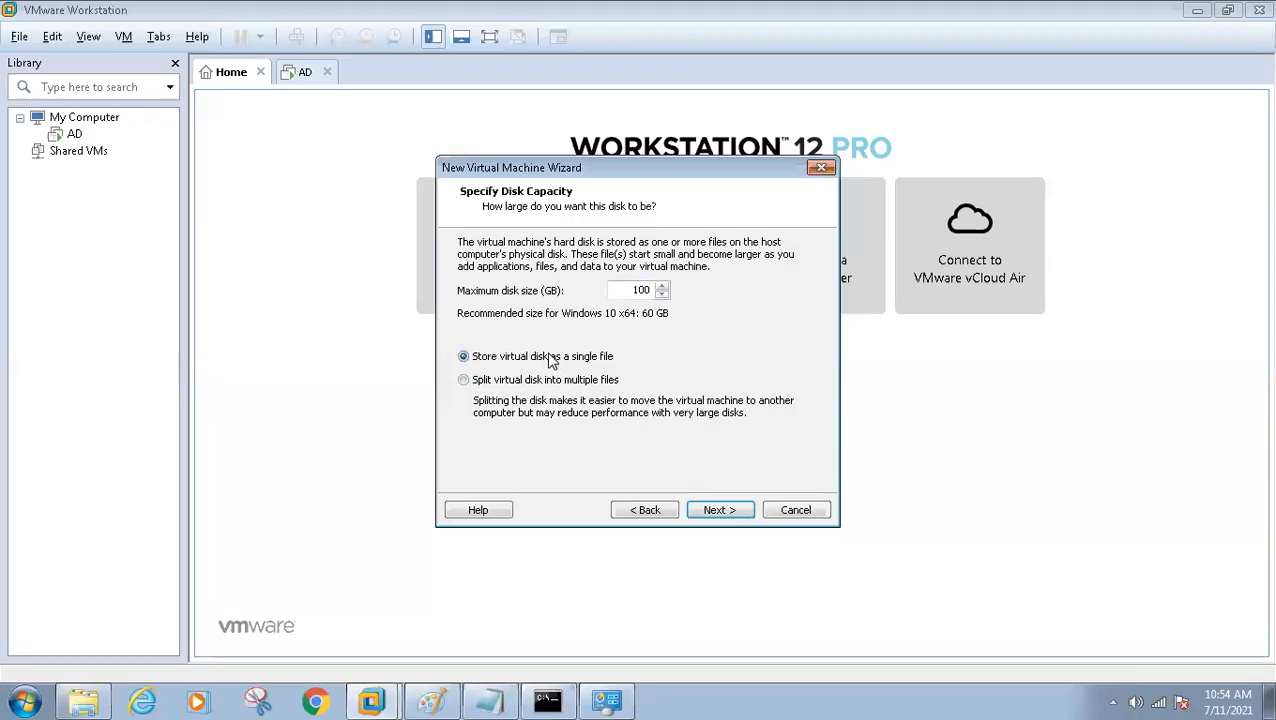
left_click(714, 511)
left_click(714, 511)
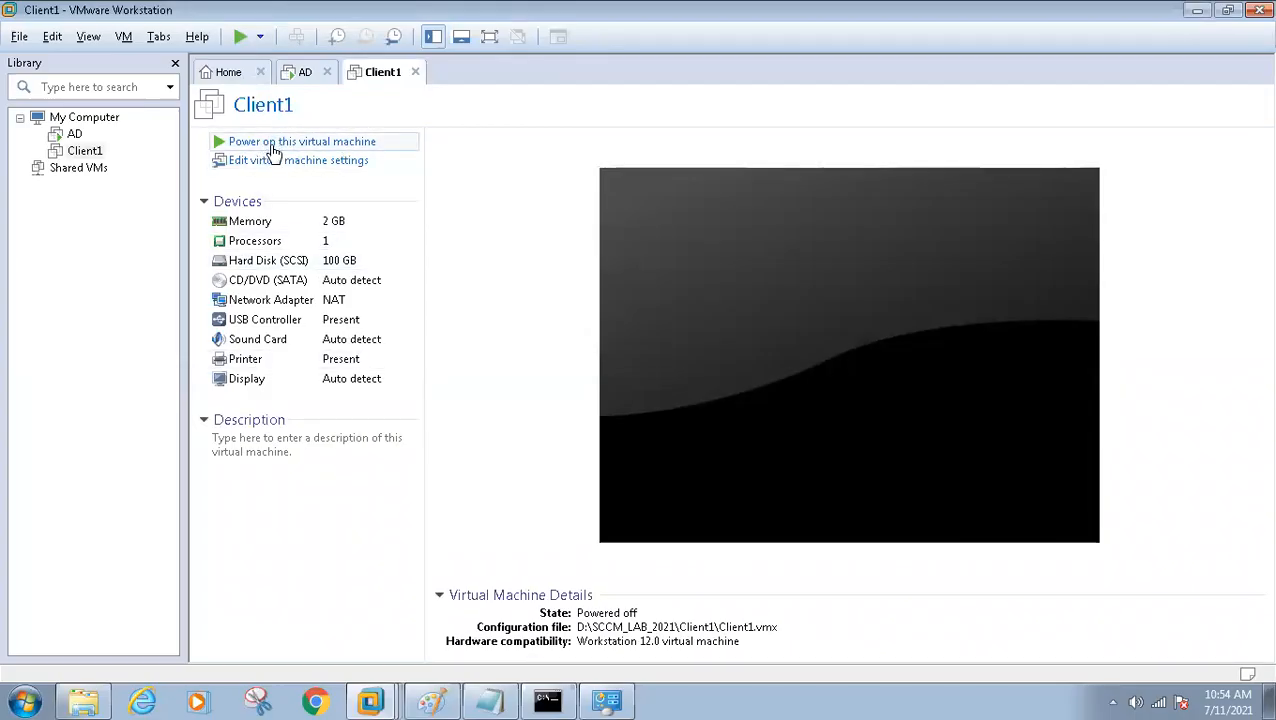
Attach the ISO image D:\SCCM_DATA\OS_ISO\Windows10\Windows10_2004_ENT_Eval.iso to Client1's CD/DVD (SATA) drive and save the virtual machine settings
left_click(272, 167)
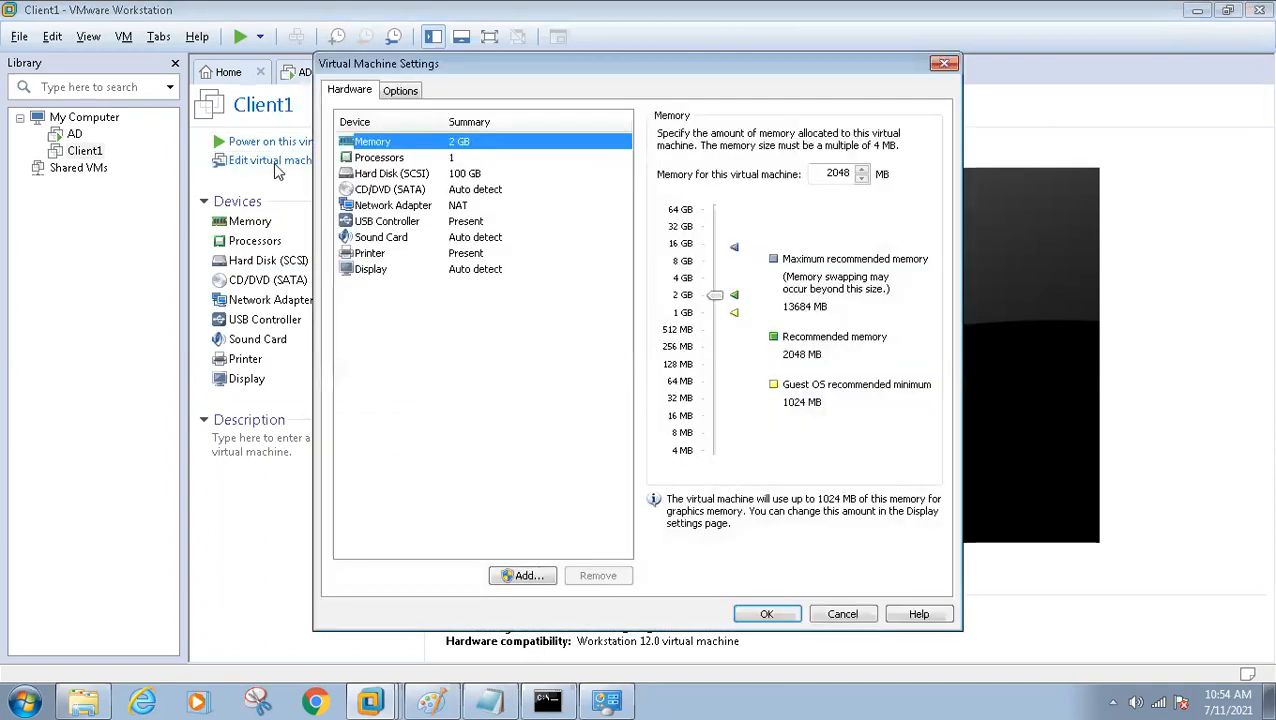
left_click(398, 191)
left_click(662, 246)
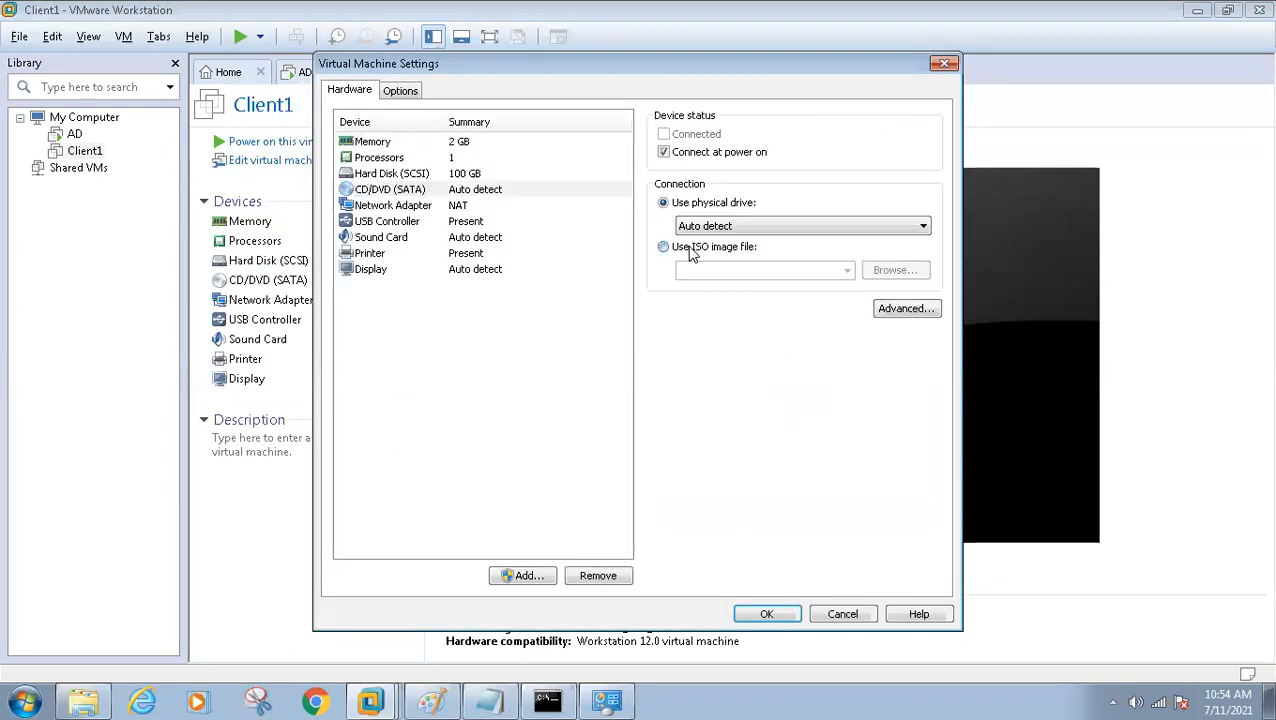
left_click(895, 272)
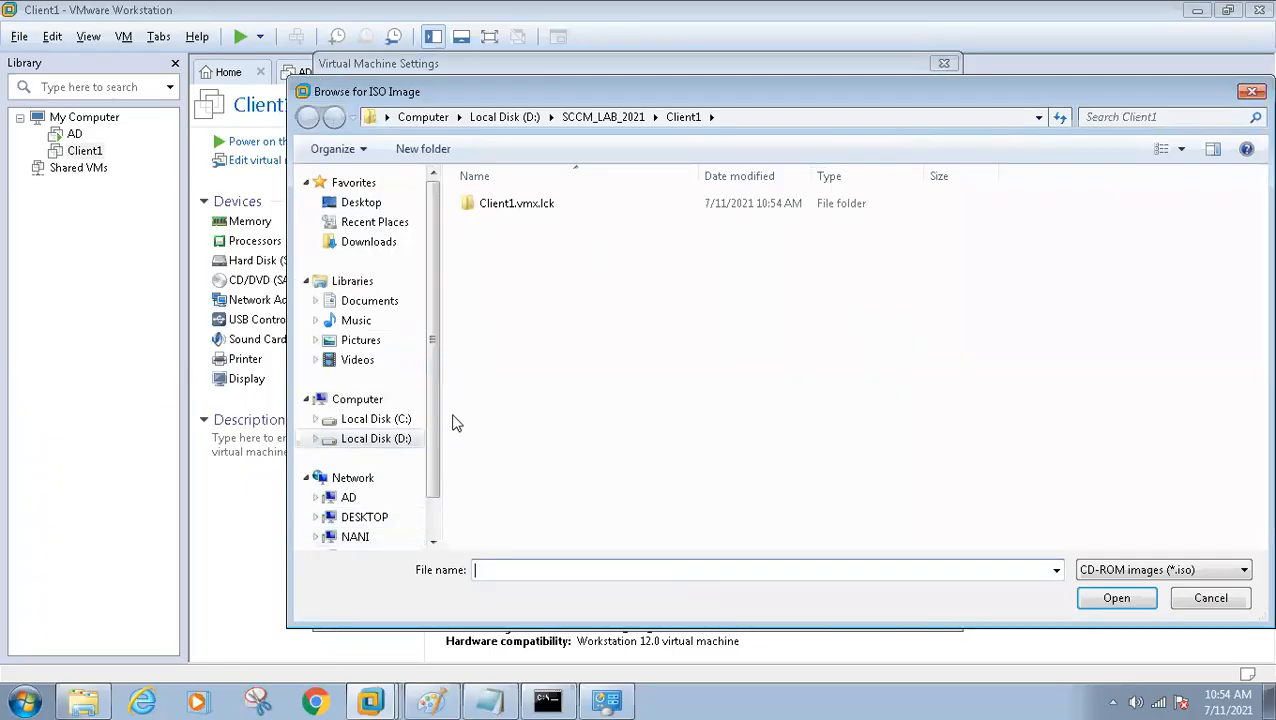
left_click(376, 440)
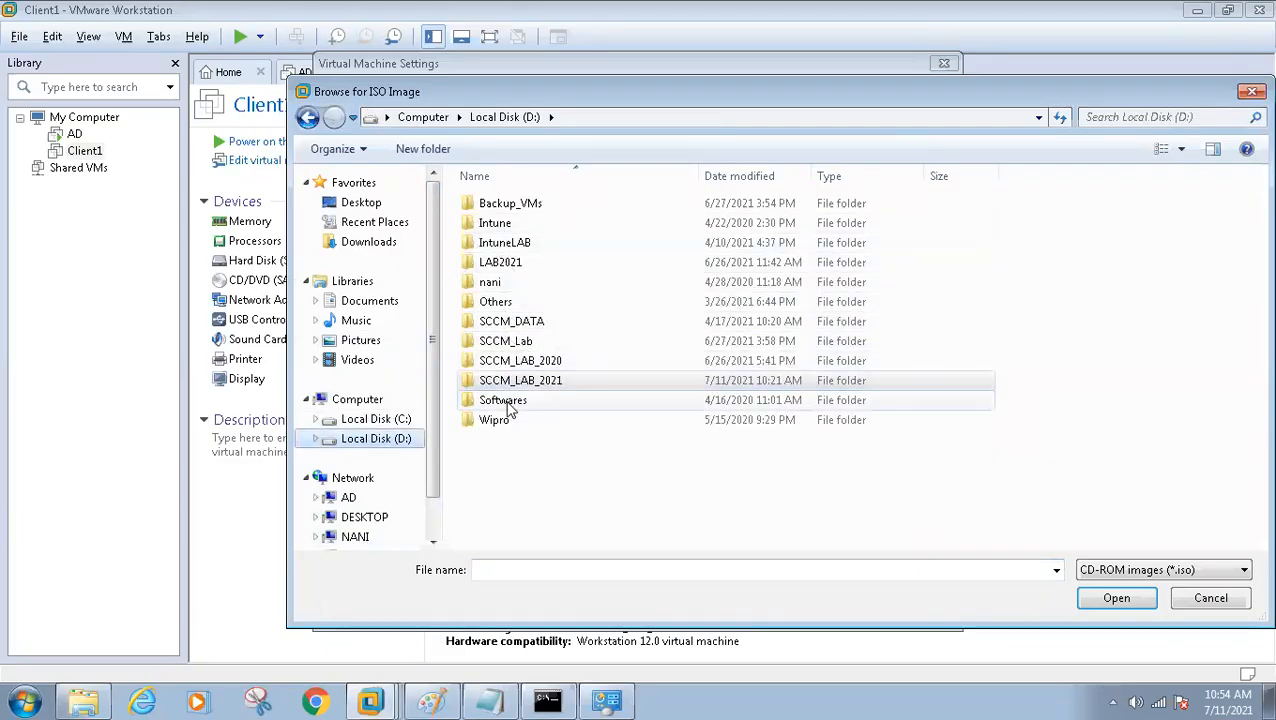
left_click(514, 328)
double_click(514, 330)
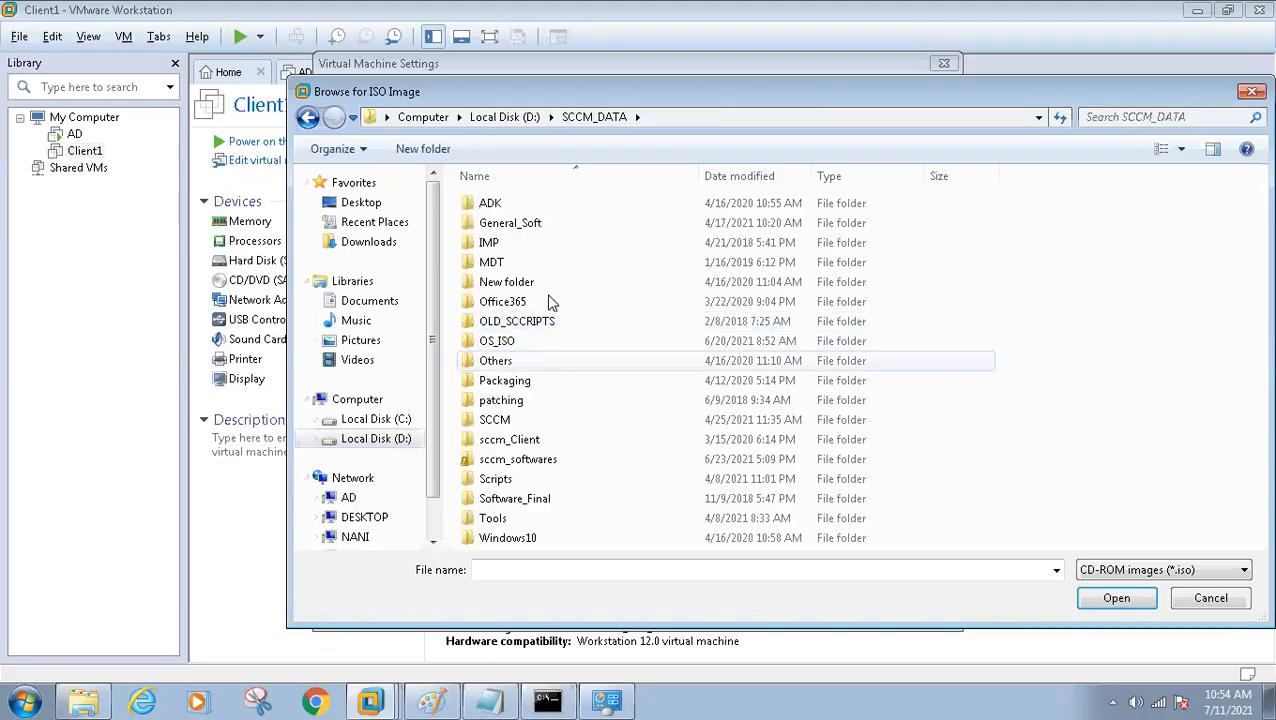
double_click(510, 341)
double_click(510, 300)
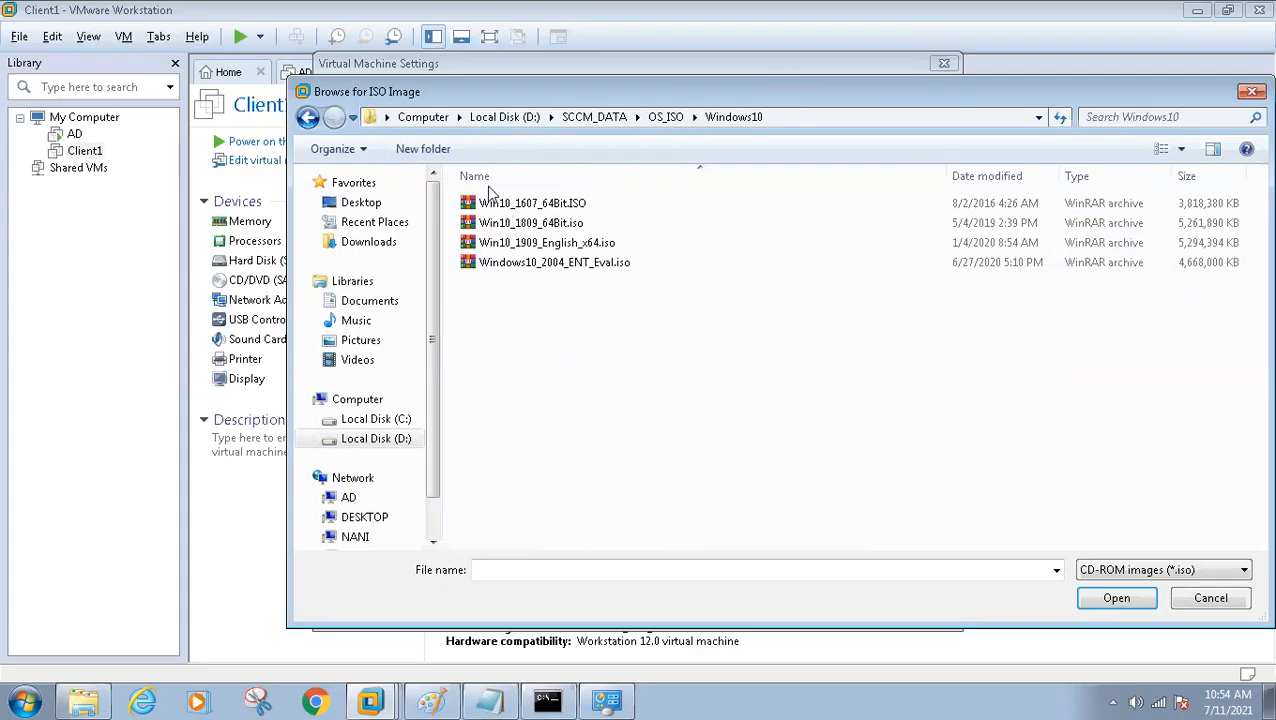
left_click(513, 264)
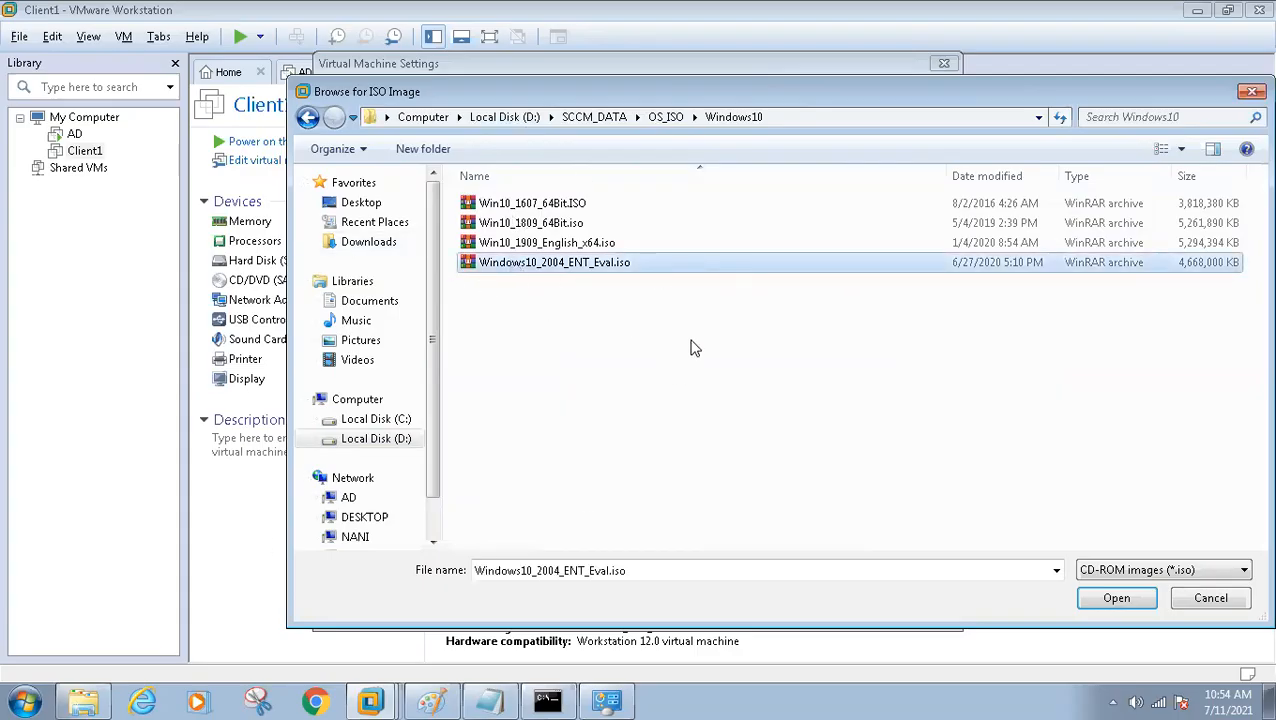
left_click(1114, 598)
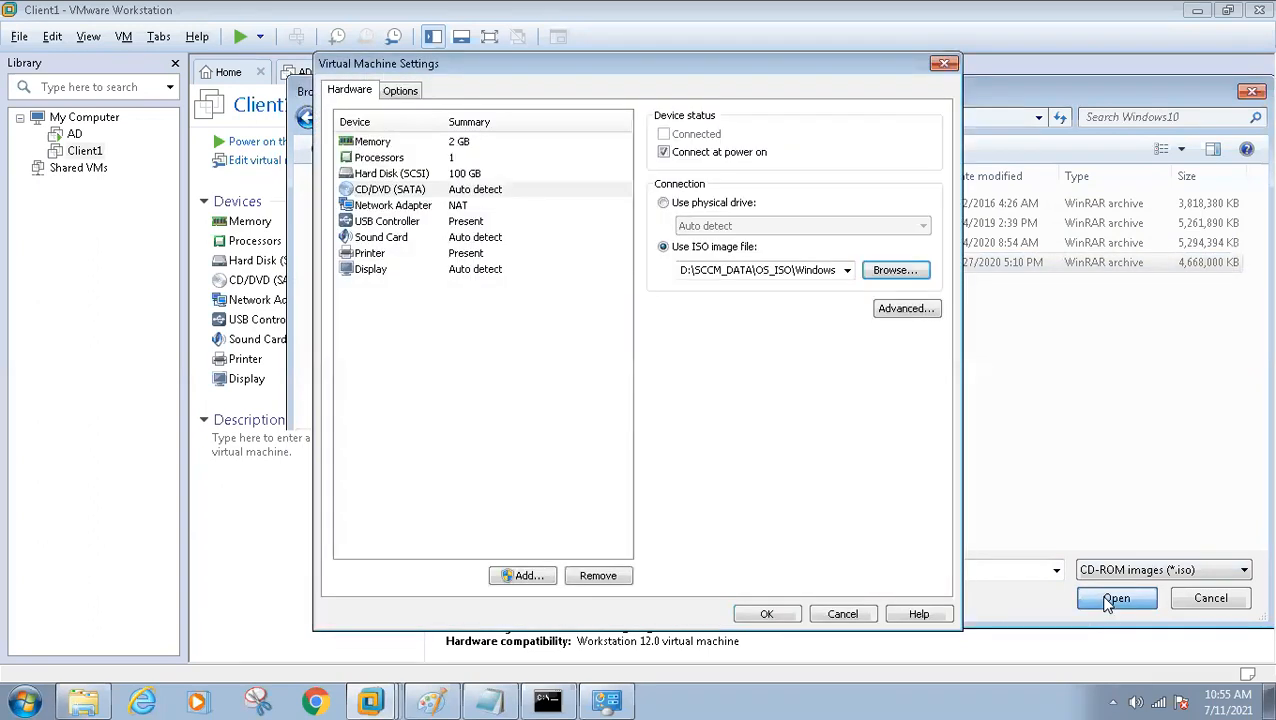
left_click(752, 612)
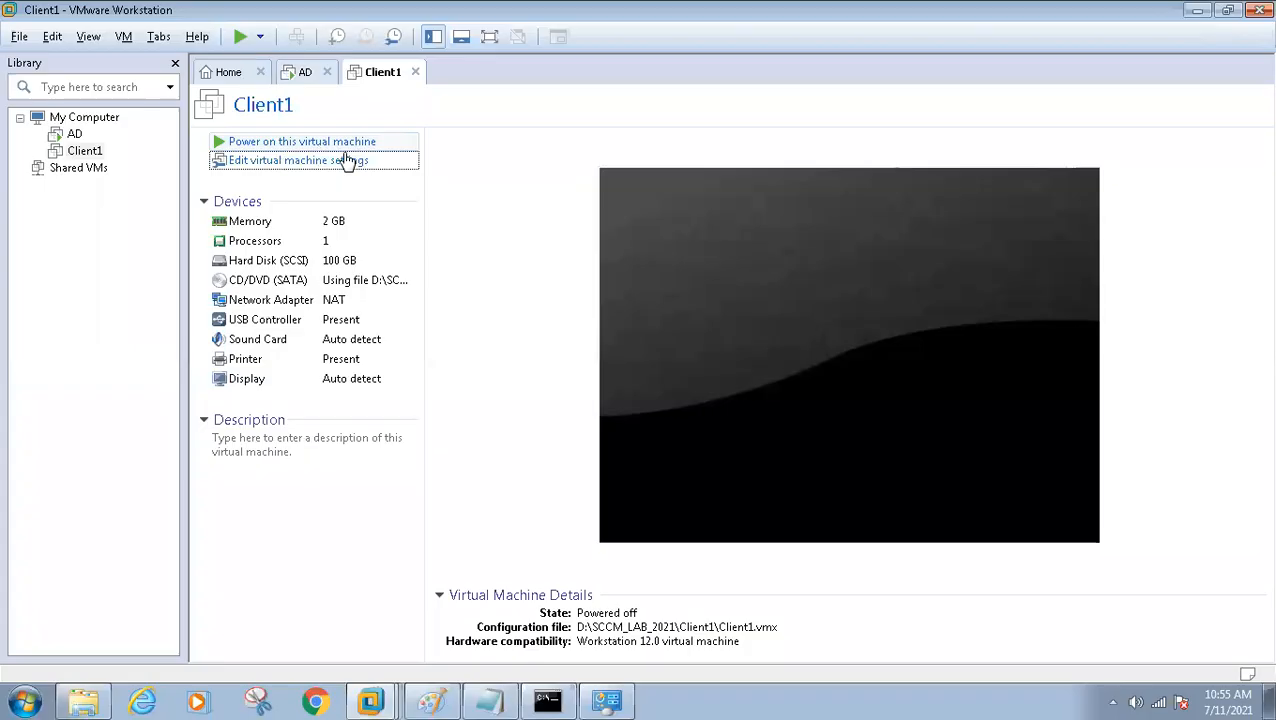
Power on the Client1 virtual machine and show its console in full screen
left_click(264, 145)
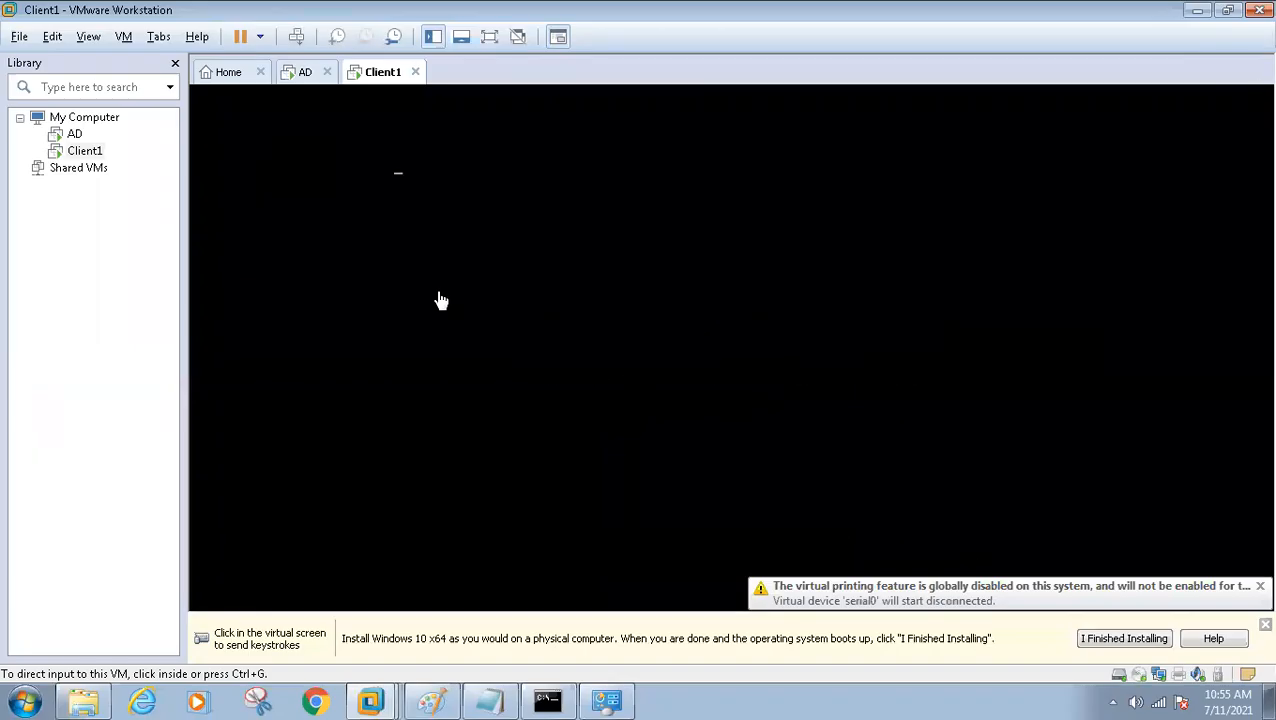
key("ctrl+alt+Return")
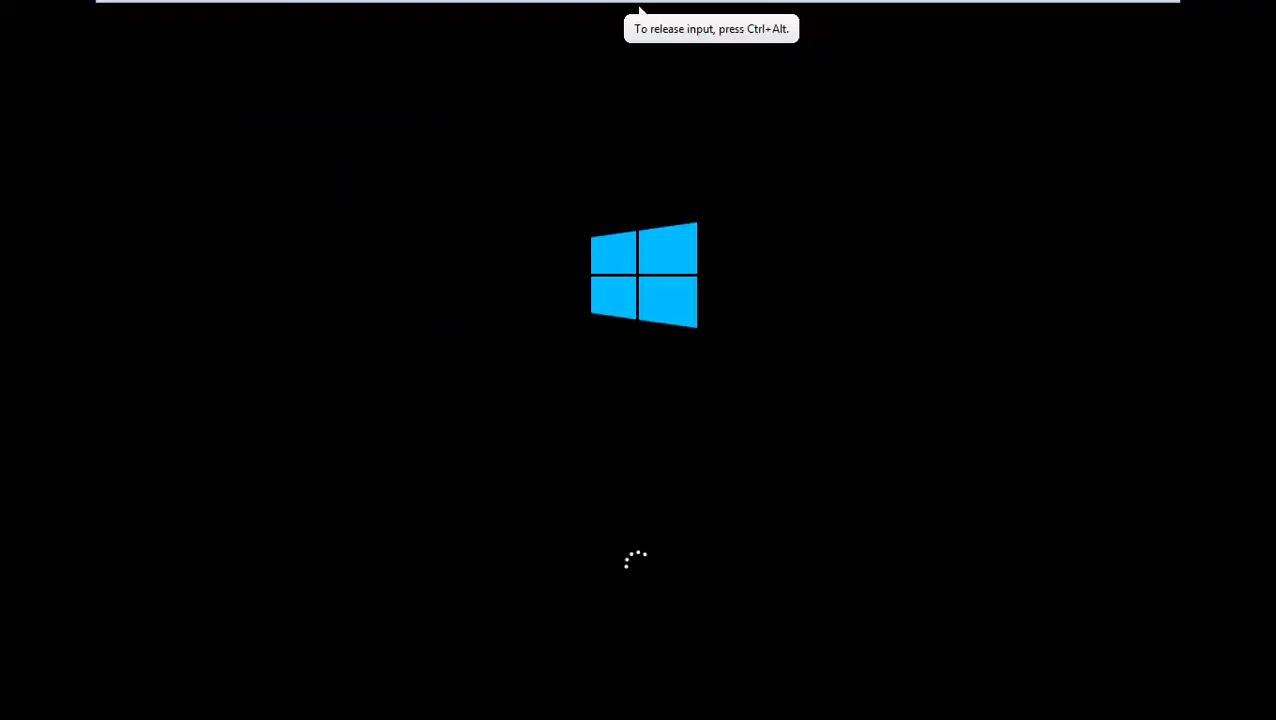
key("ctrl+alt+Return")
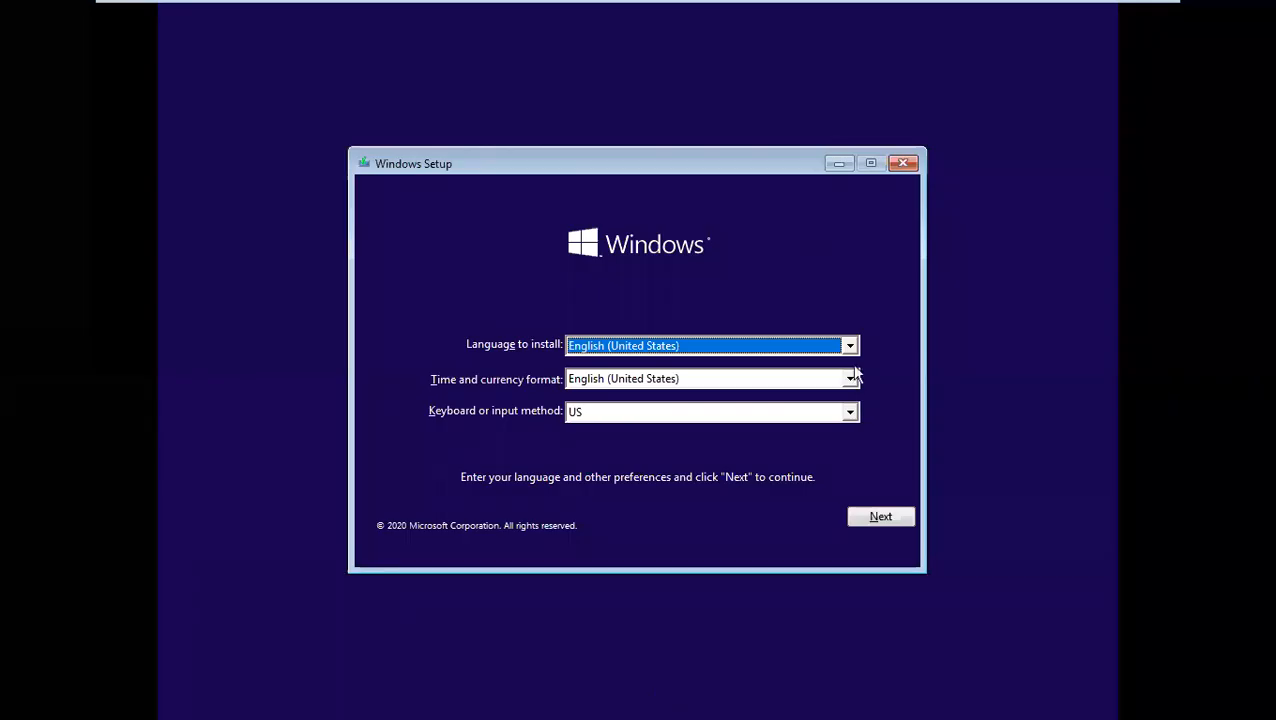
Start the Windows installation with English (United States) and the US keyboard, and accept the license terms
left_click(884, 517)
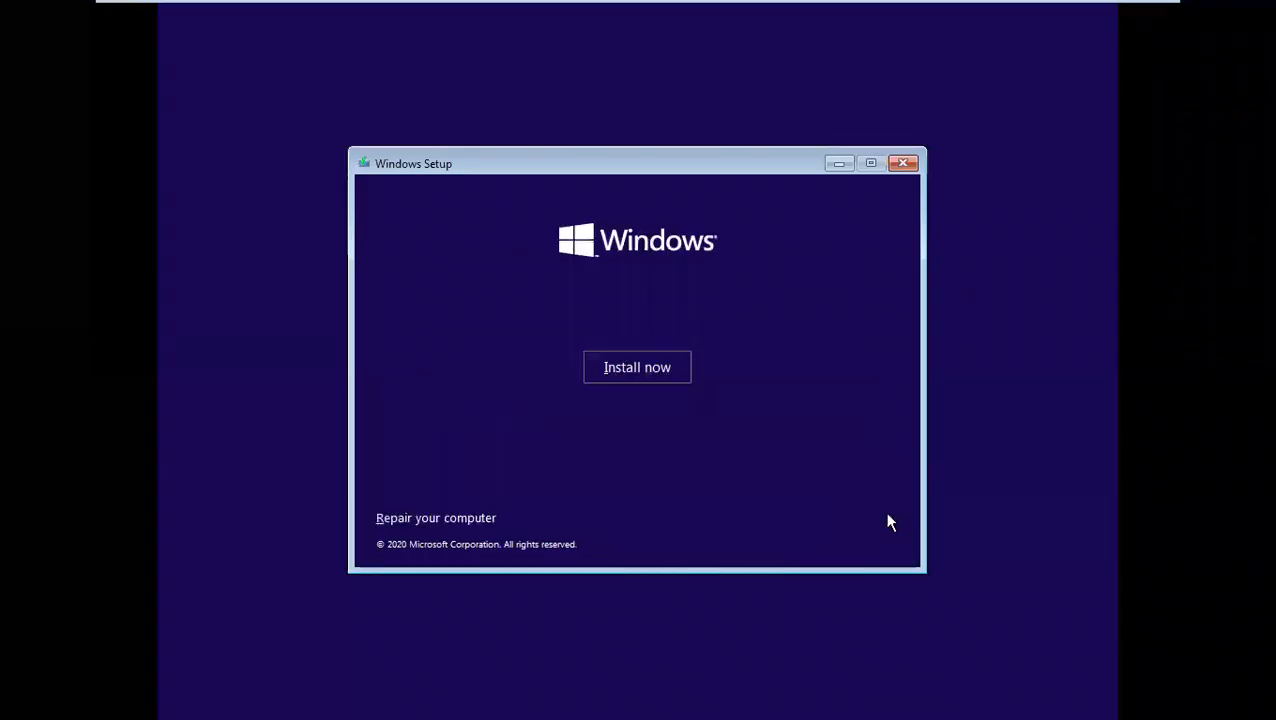
left_click(662, 386)
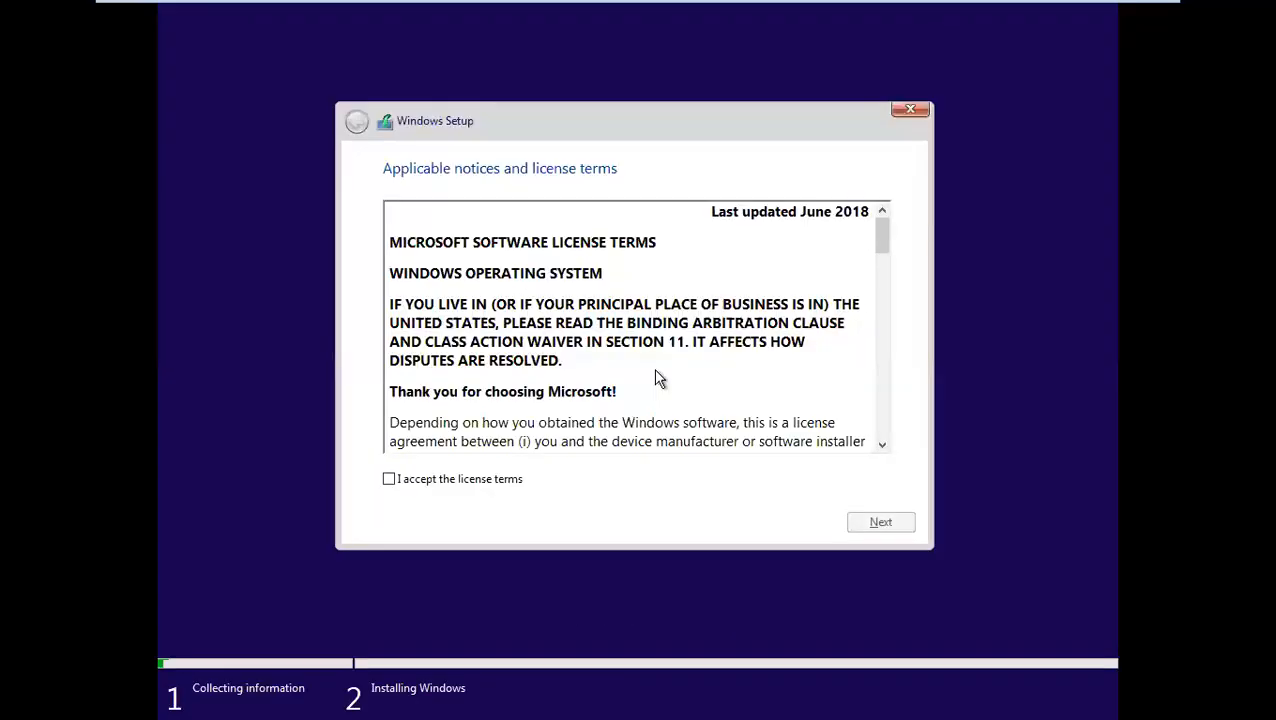
left_click(492, 486)
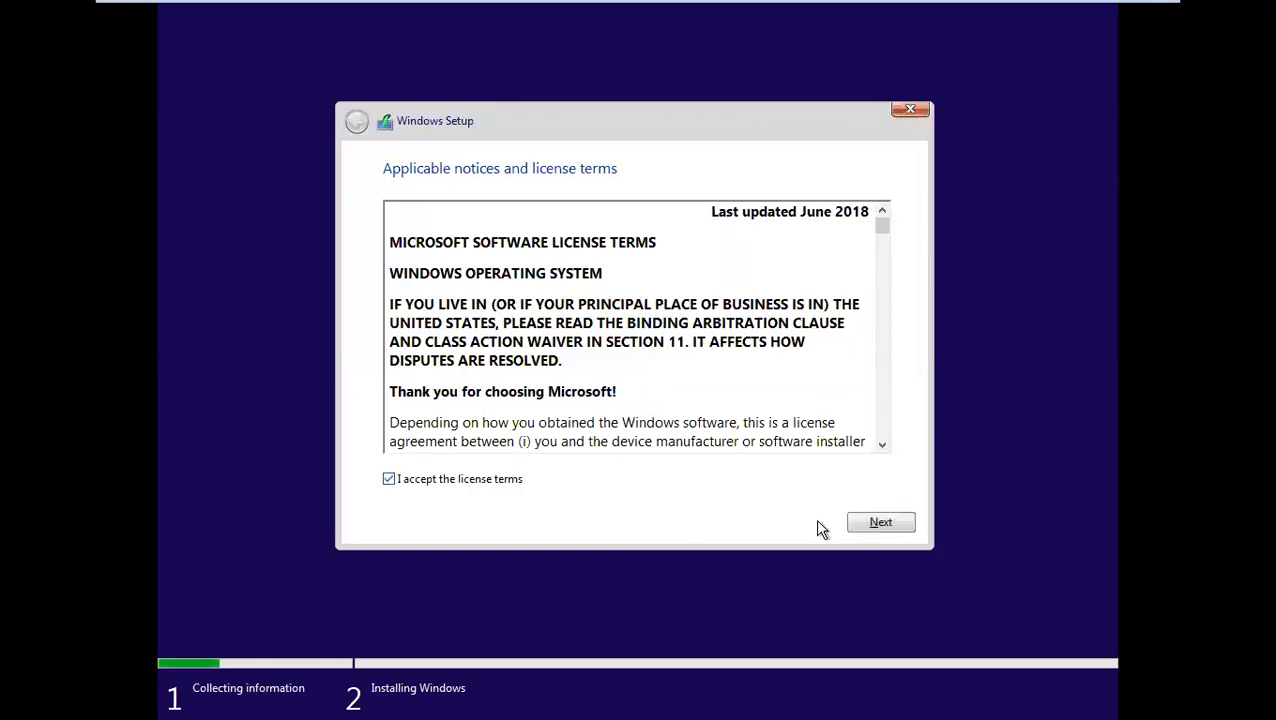
mouse_move(1022, 8)
left_click(578, 11)
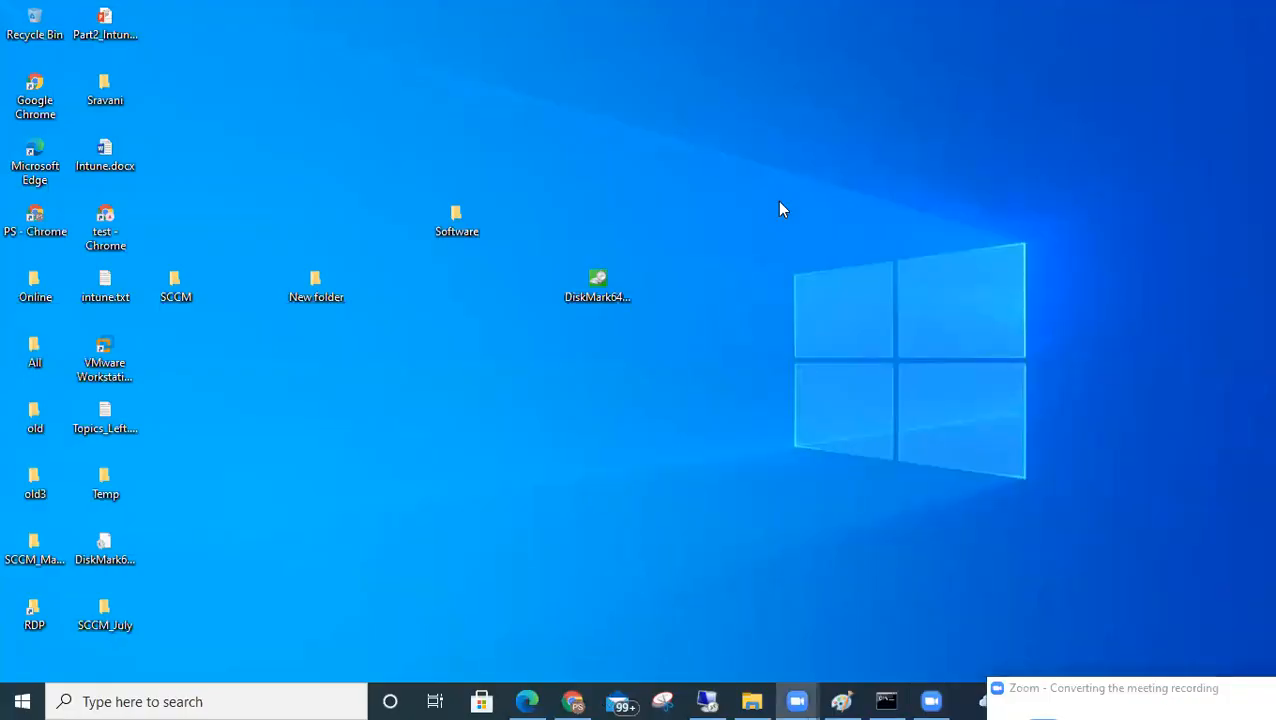
left_click(920, 138)
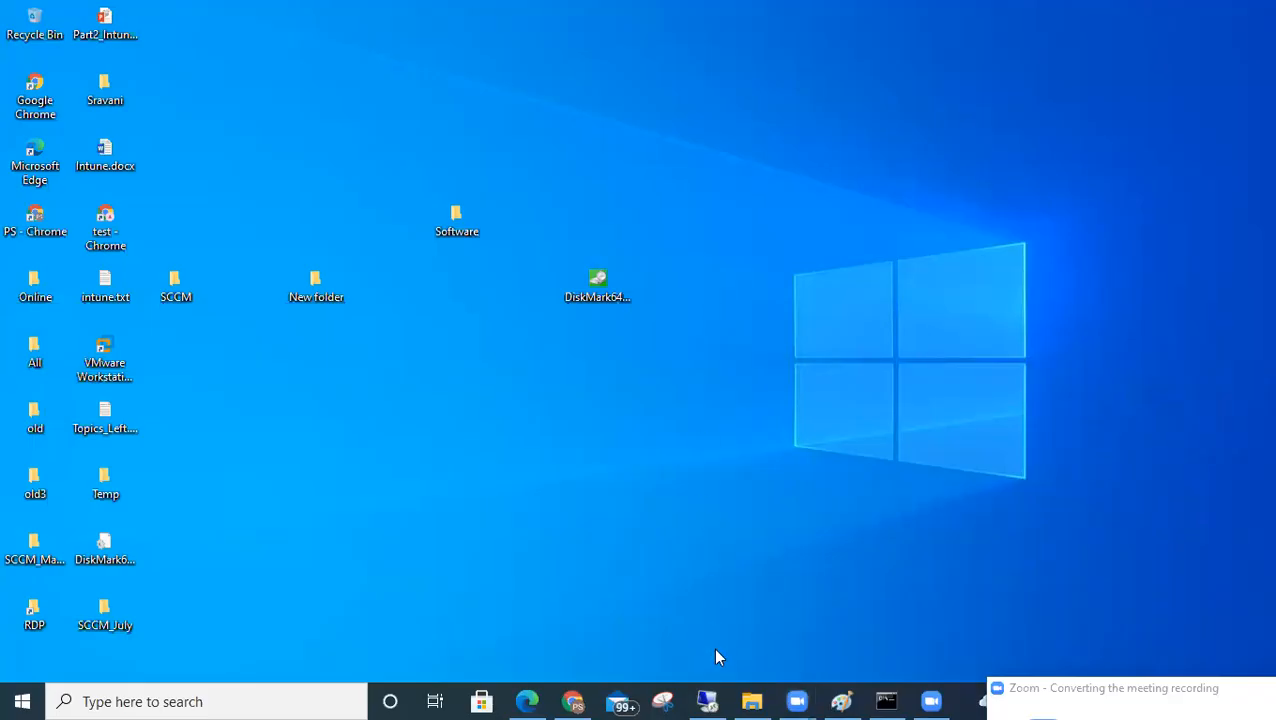
left_click(707, 700)
Continue past the license terms and start a custom Windows-only installation on Drive 0 Unallocated Space
left_click(872, 521)
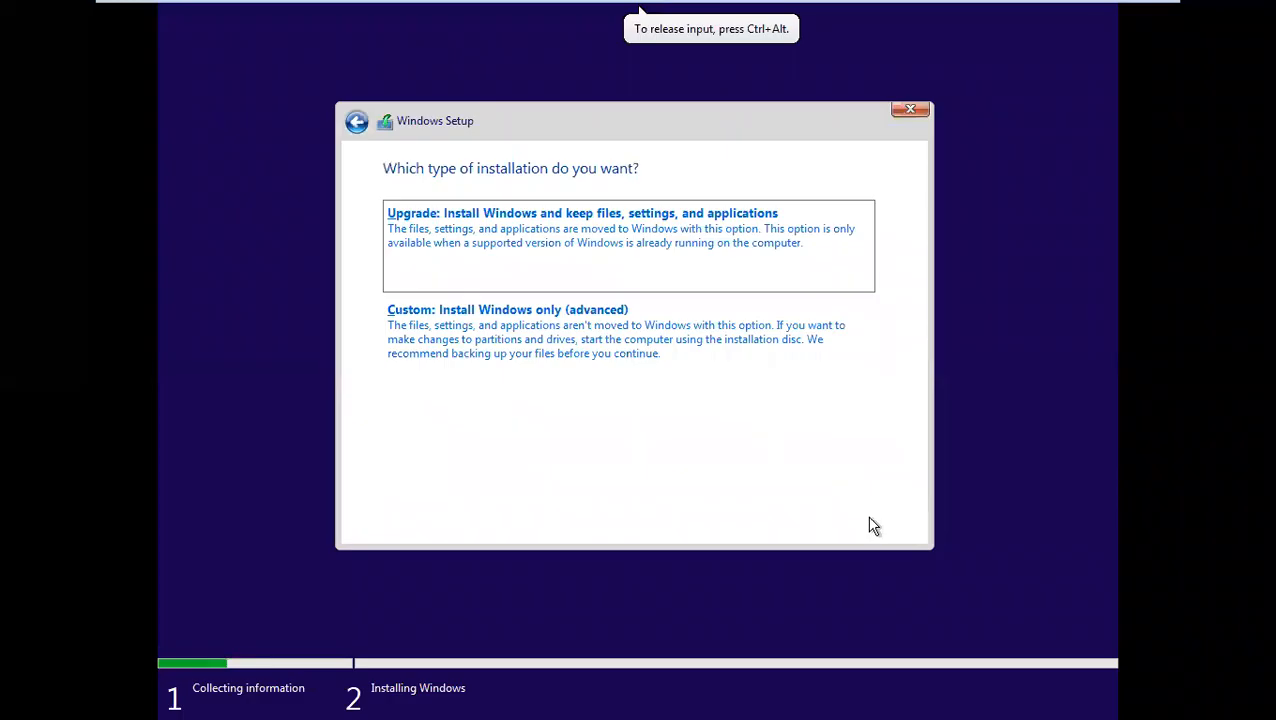
mouse_move(672, 5)
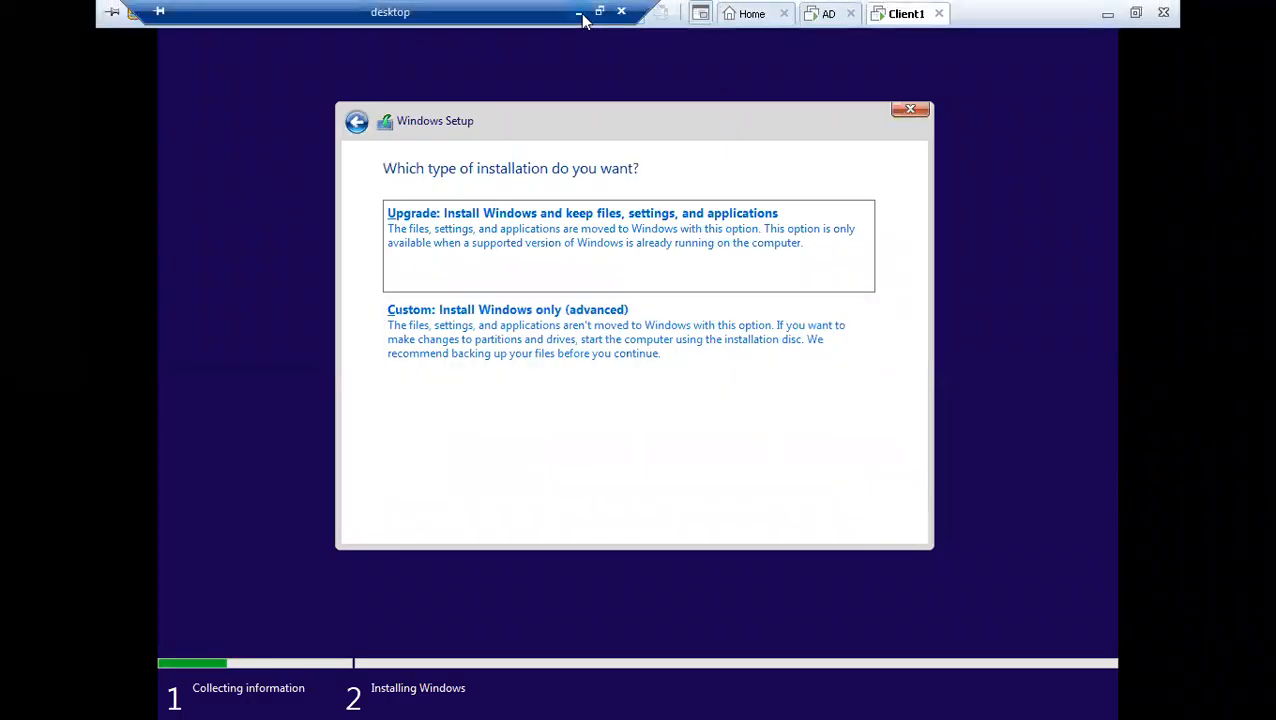
left_click(580, 13)
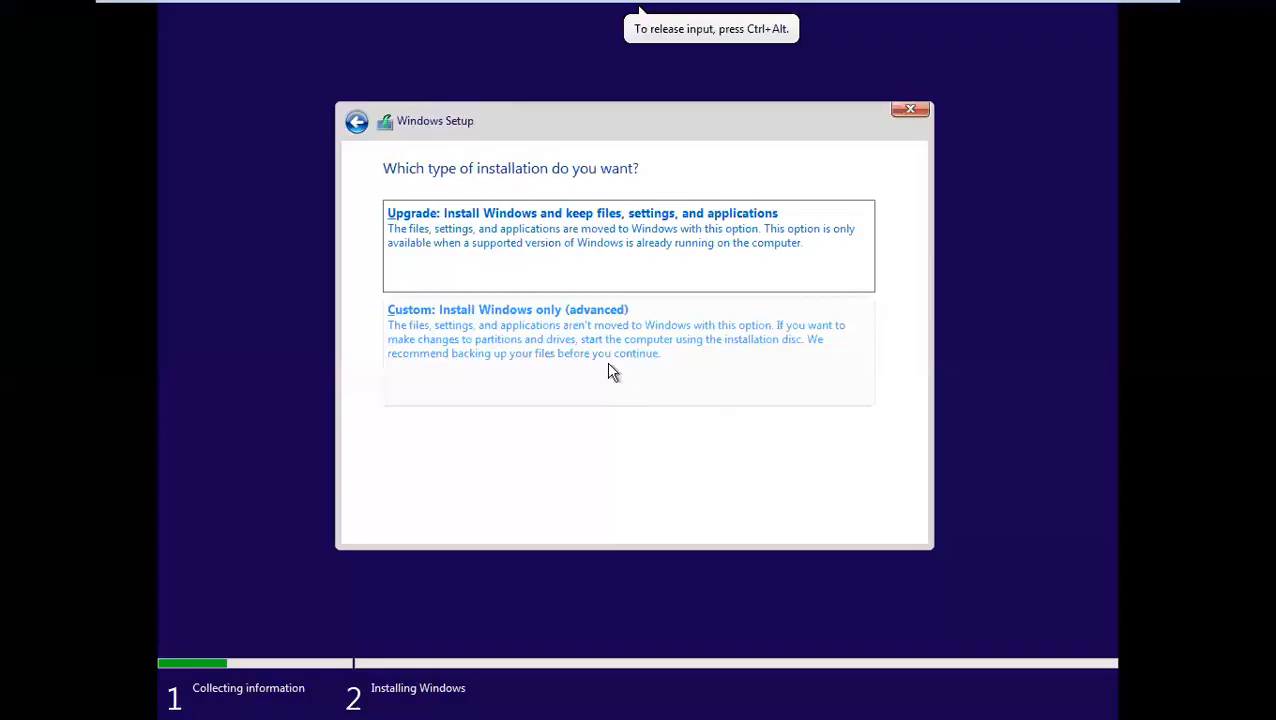
left_click(598, 340)
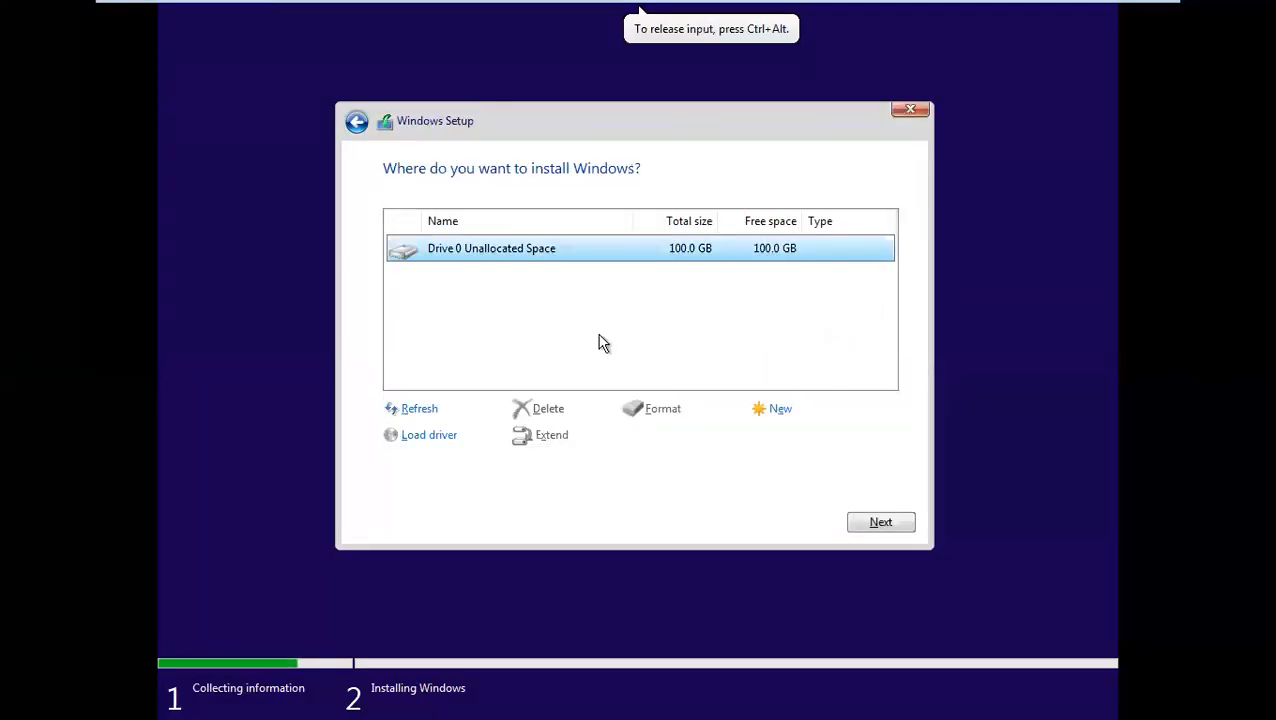
left_click(871, 519)
mouse_move(771, 8)
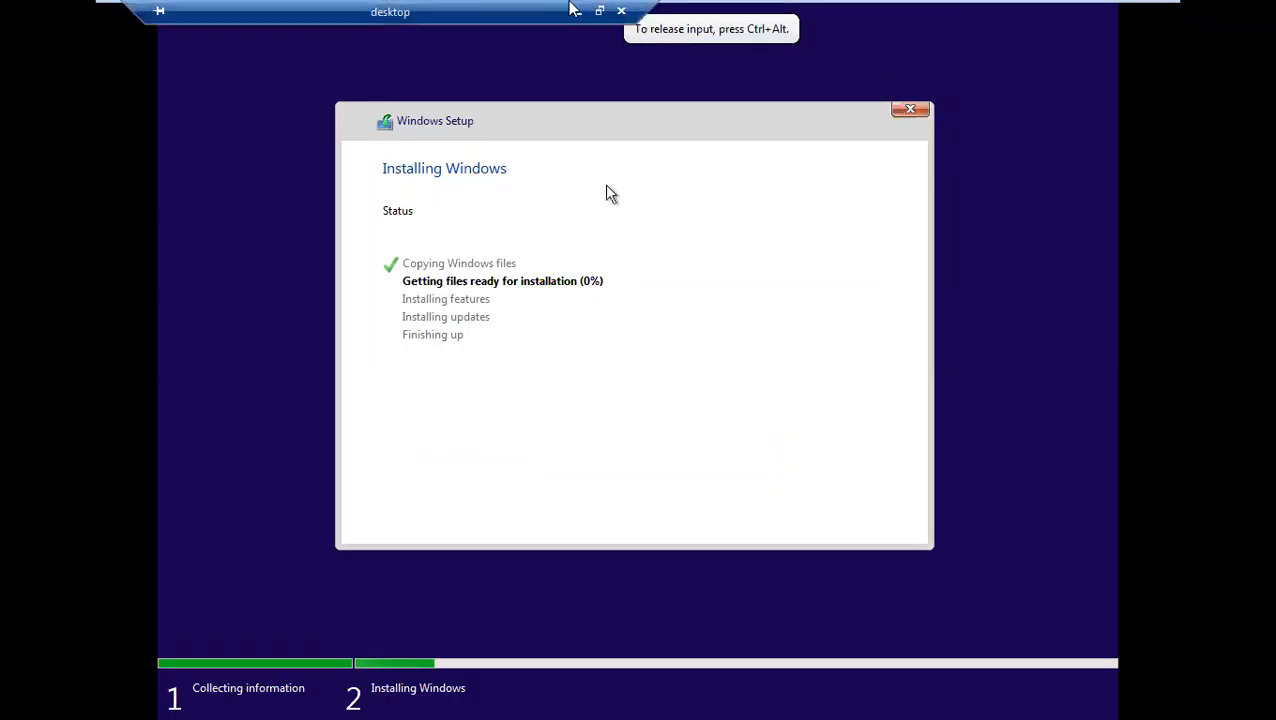
left_click(599, 10)
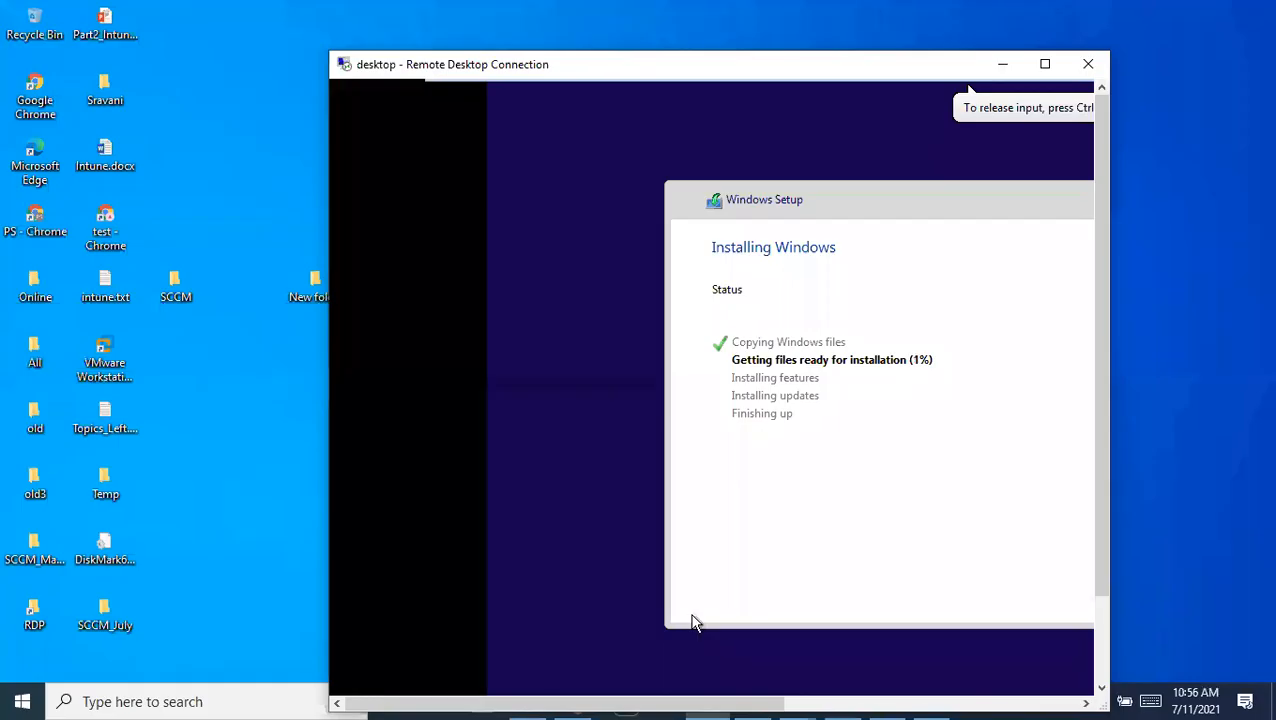
left_click(551, 696)
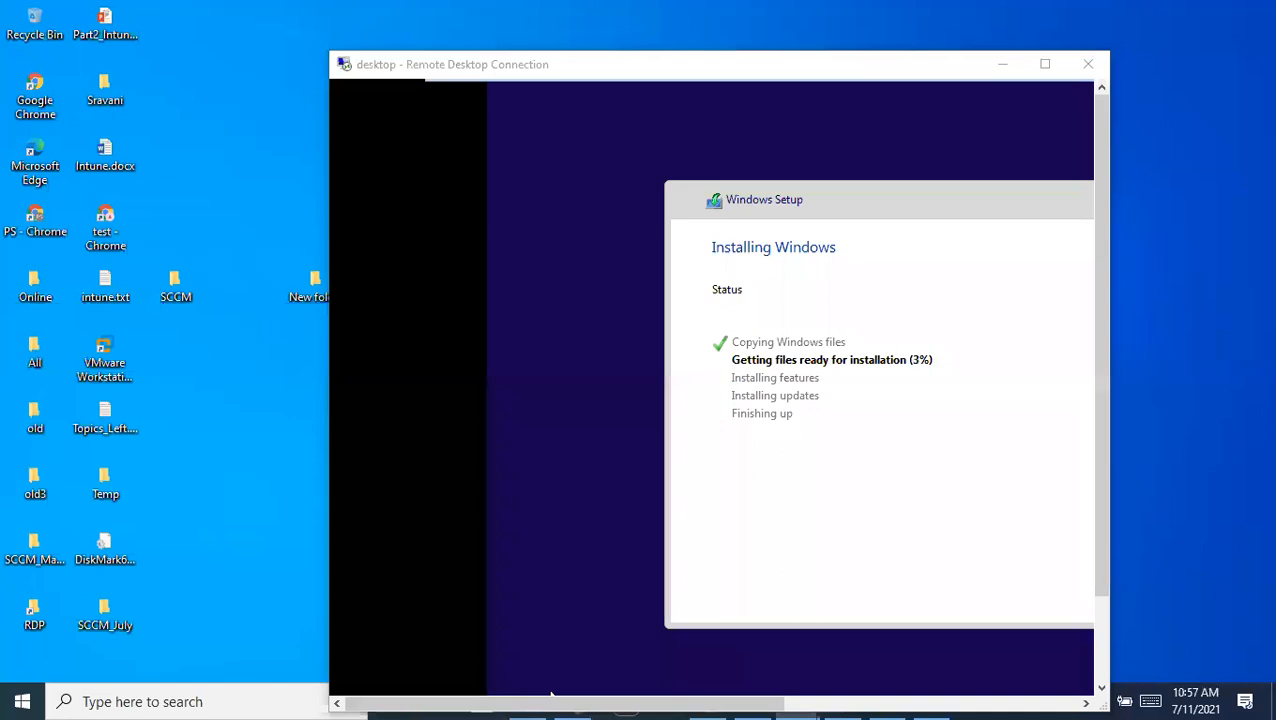
left_click(1045, 64)
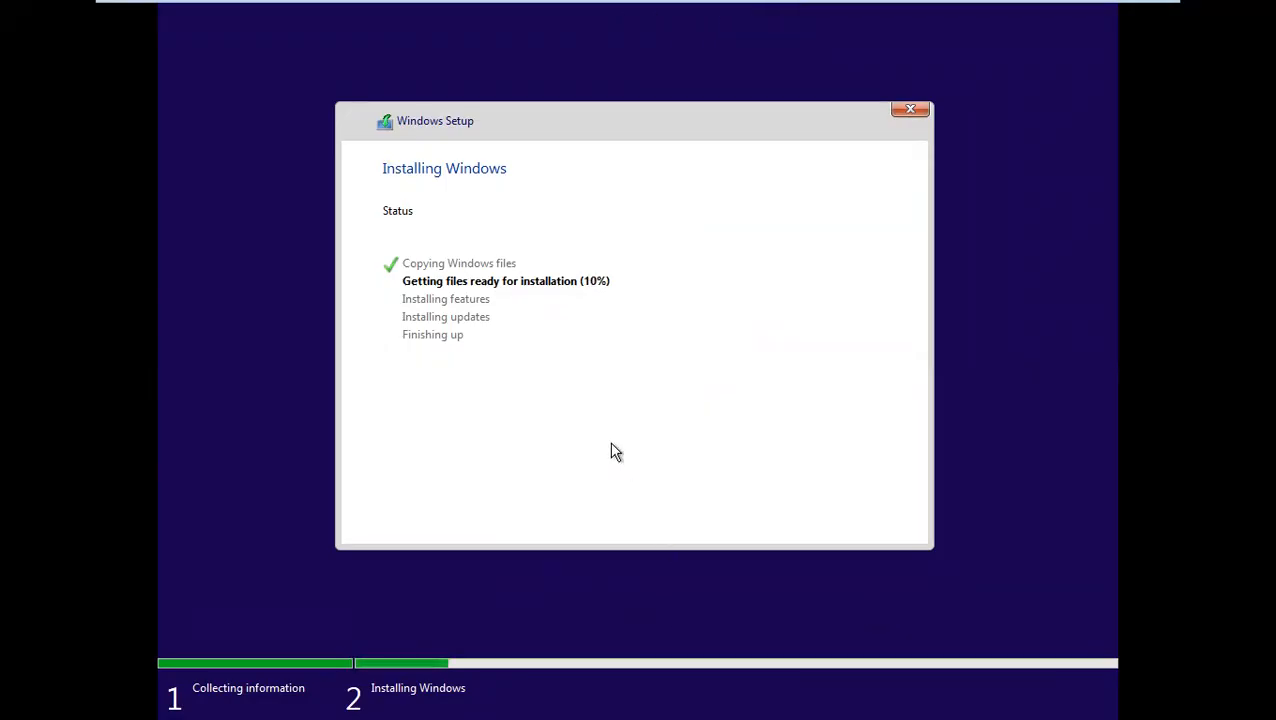
Alternate between the AD and Client1 consoles to check the Windows installation progress, ending on the AD server's desktop
mouse_move(651, 8)
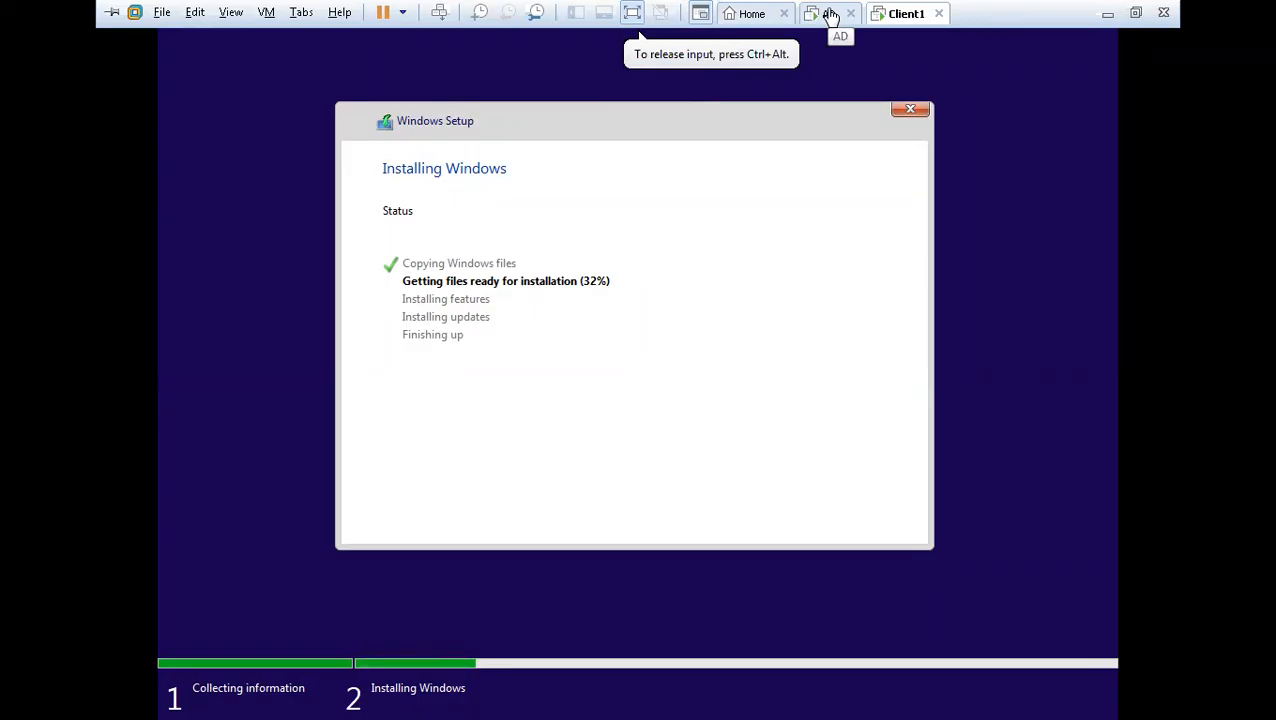
left_click(830, 14)
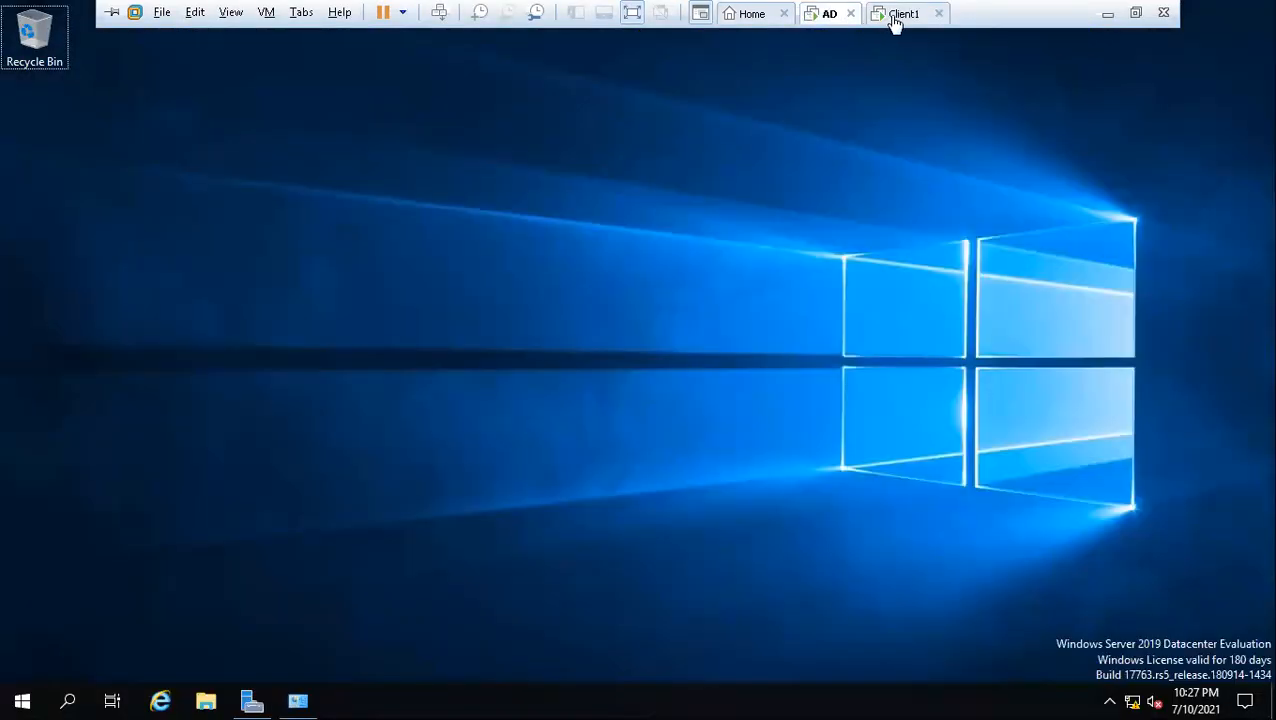
left_click(899, 15)
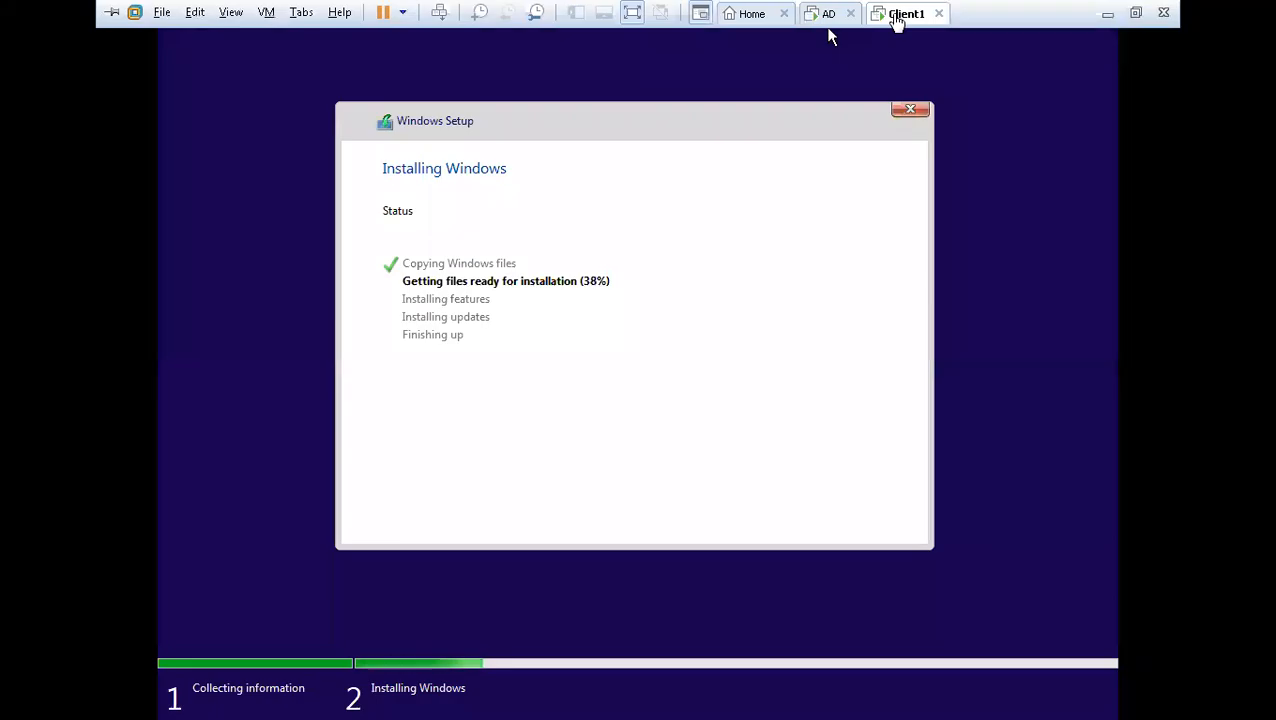
left_click(890, 215)
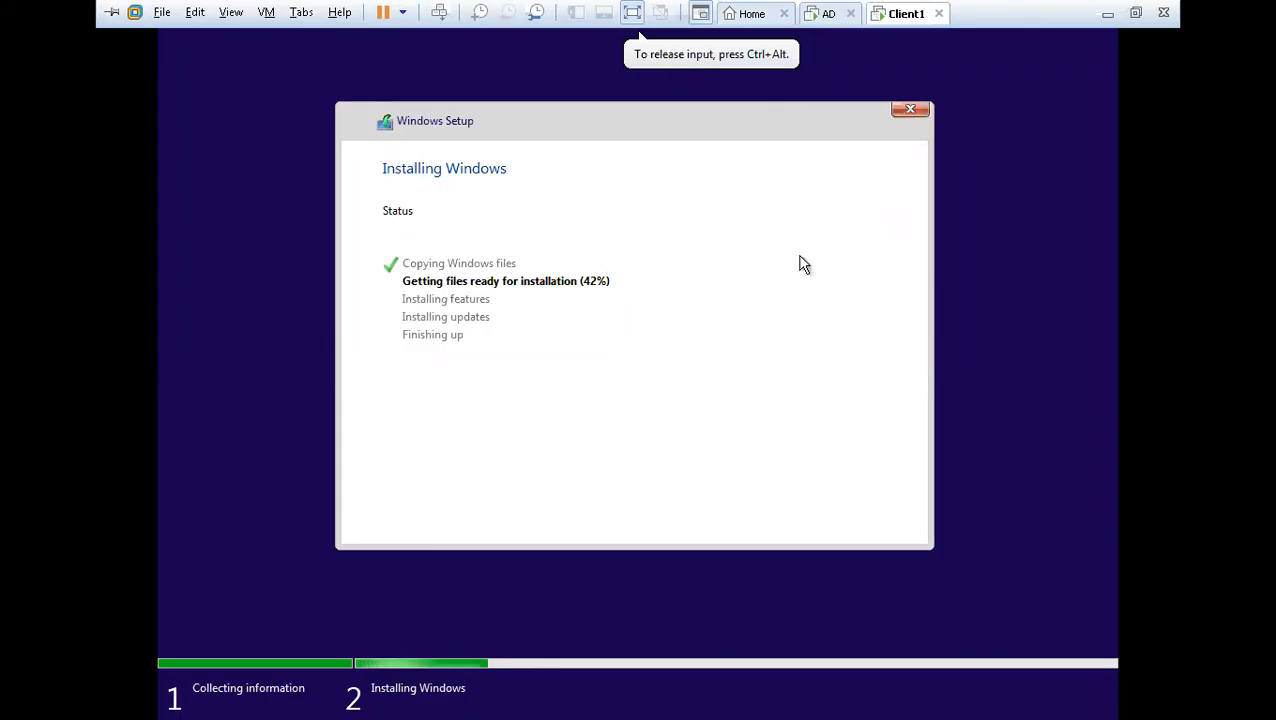
mouse_move(940, 8)
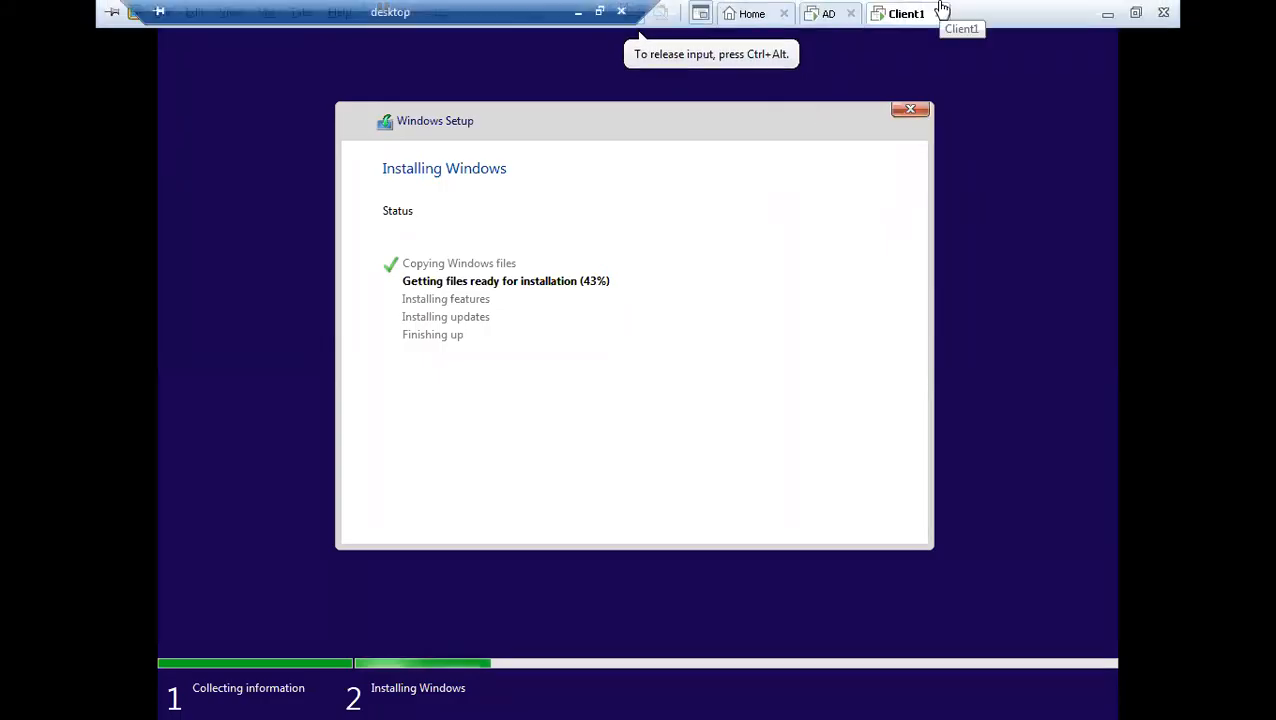
left_click(828, 14)
left_click(893, 16)
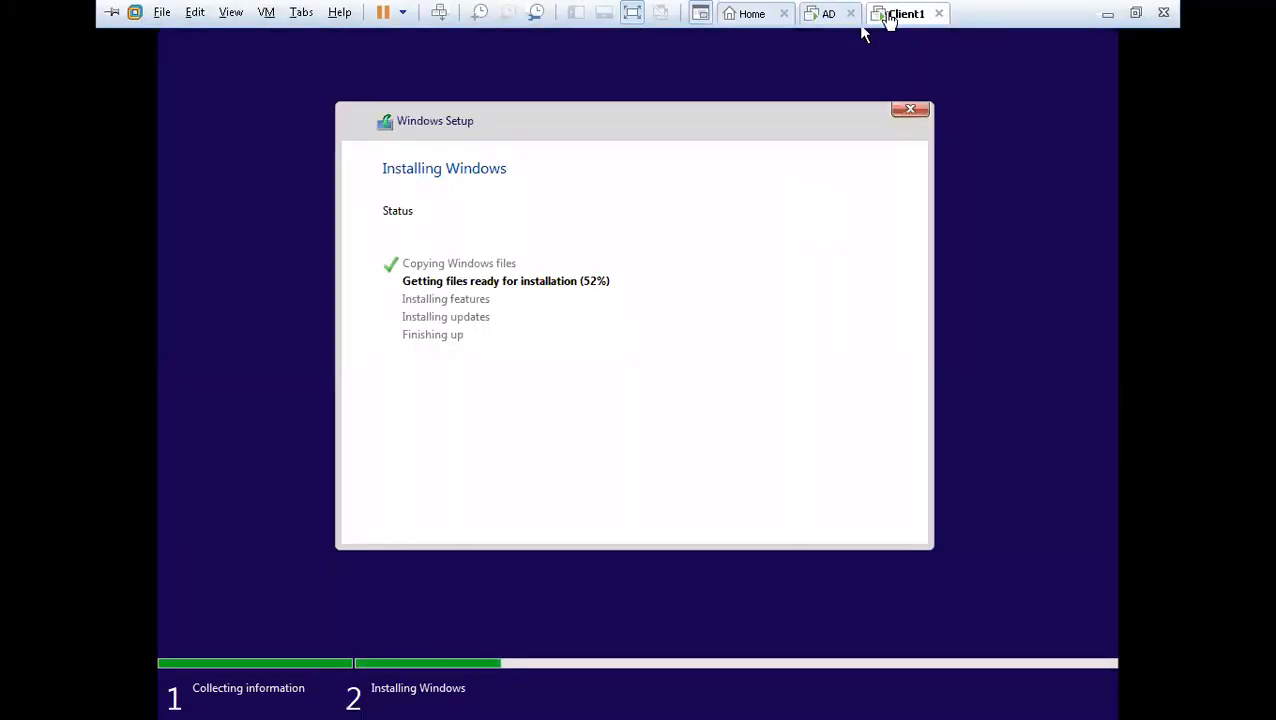
left_click(829, 15)
left_click(879, 17)
left_click(829, 15)
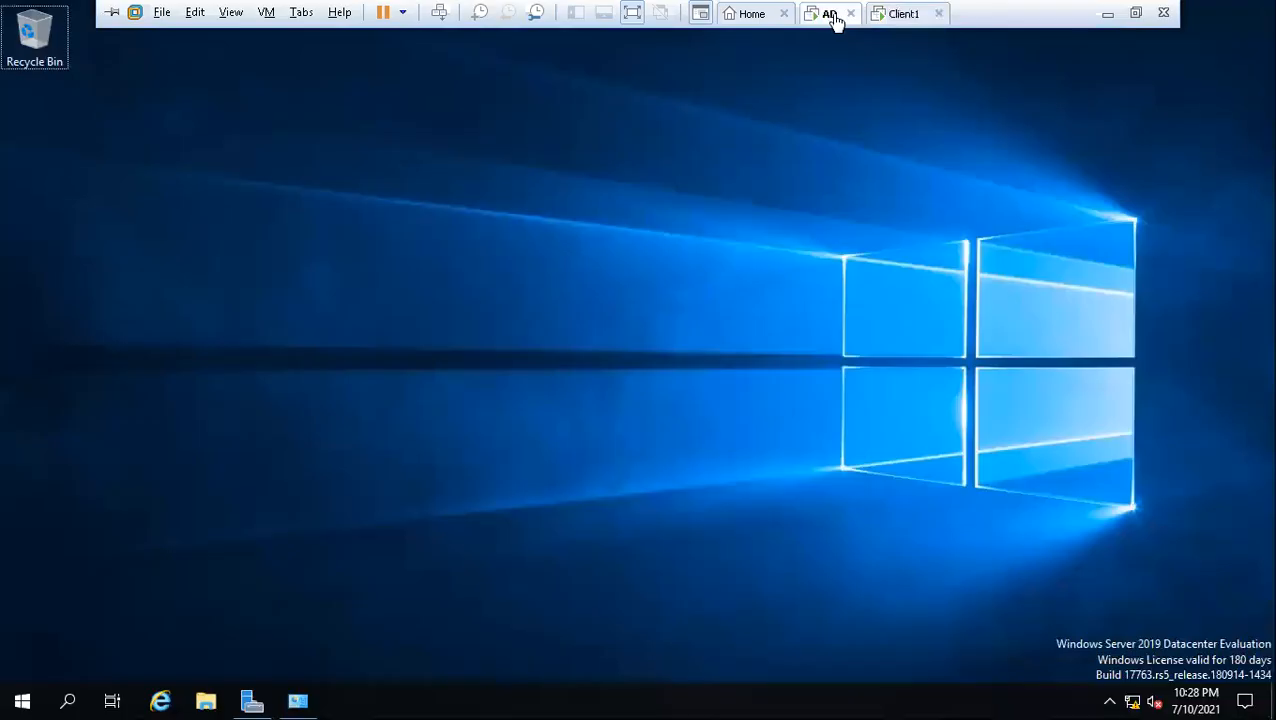
left_click(893, 20)
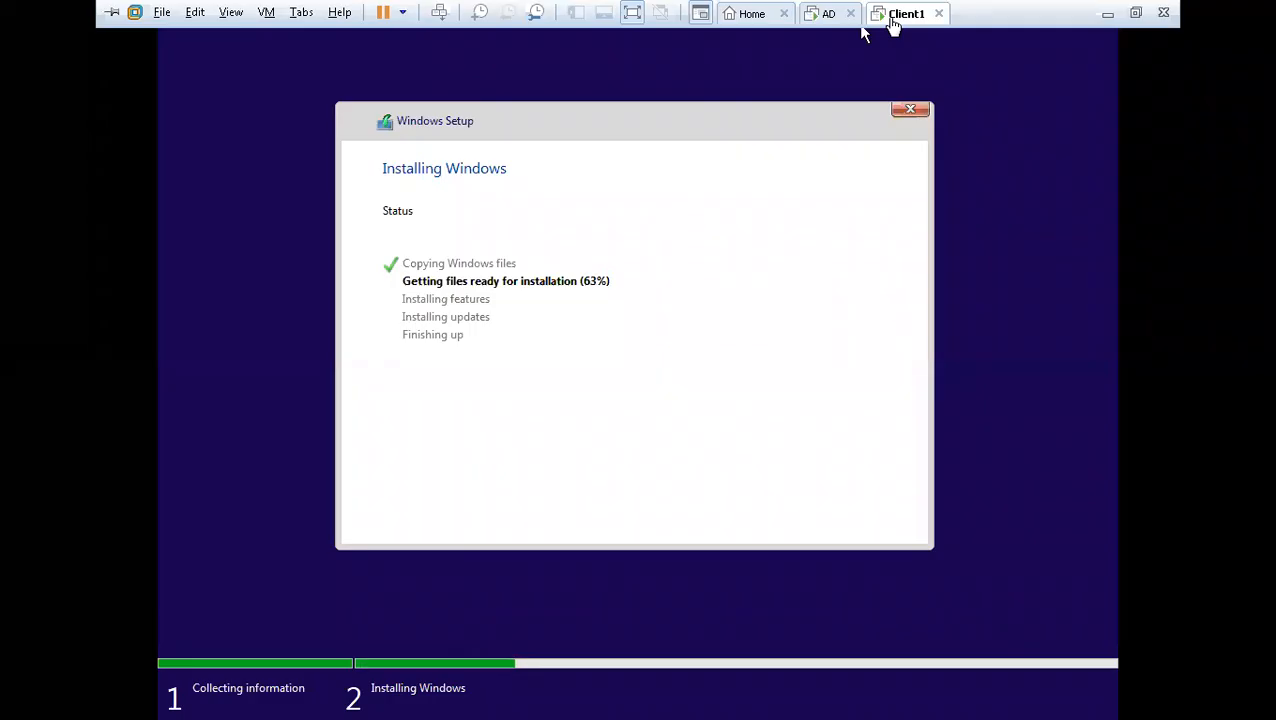
left_click(829, 15)
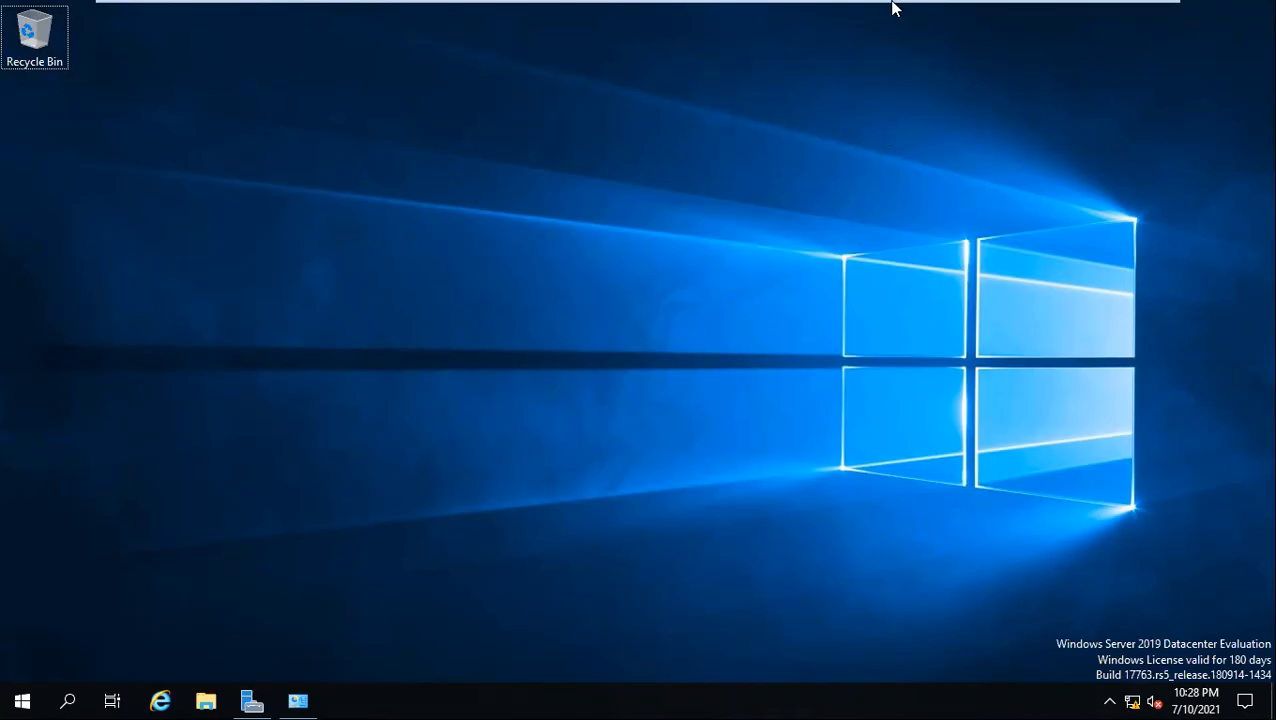
mouse_move(893, 2)
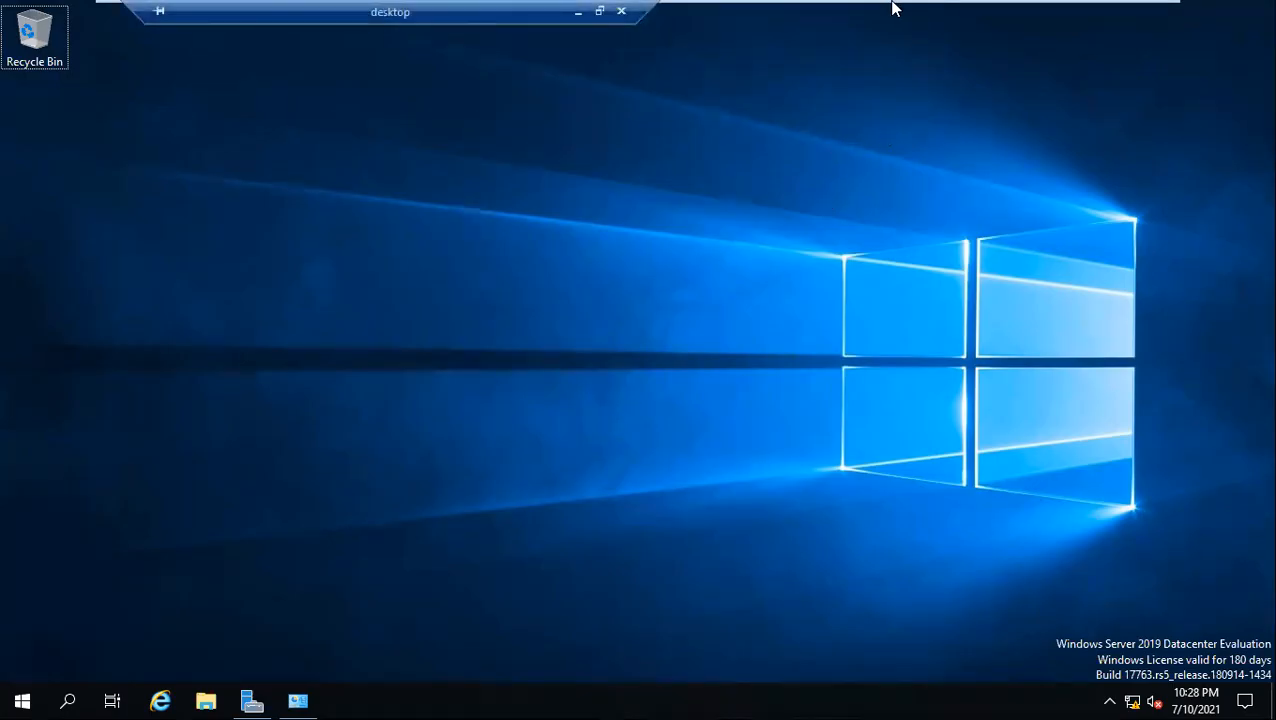
Shift the remote desktop connection bar aside and minimize the full-screen VMware window to reach the host
left_click_drag(535, 8, 369, 8)
mouse_move(836, 10)
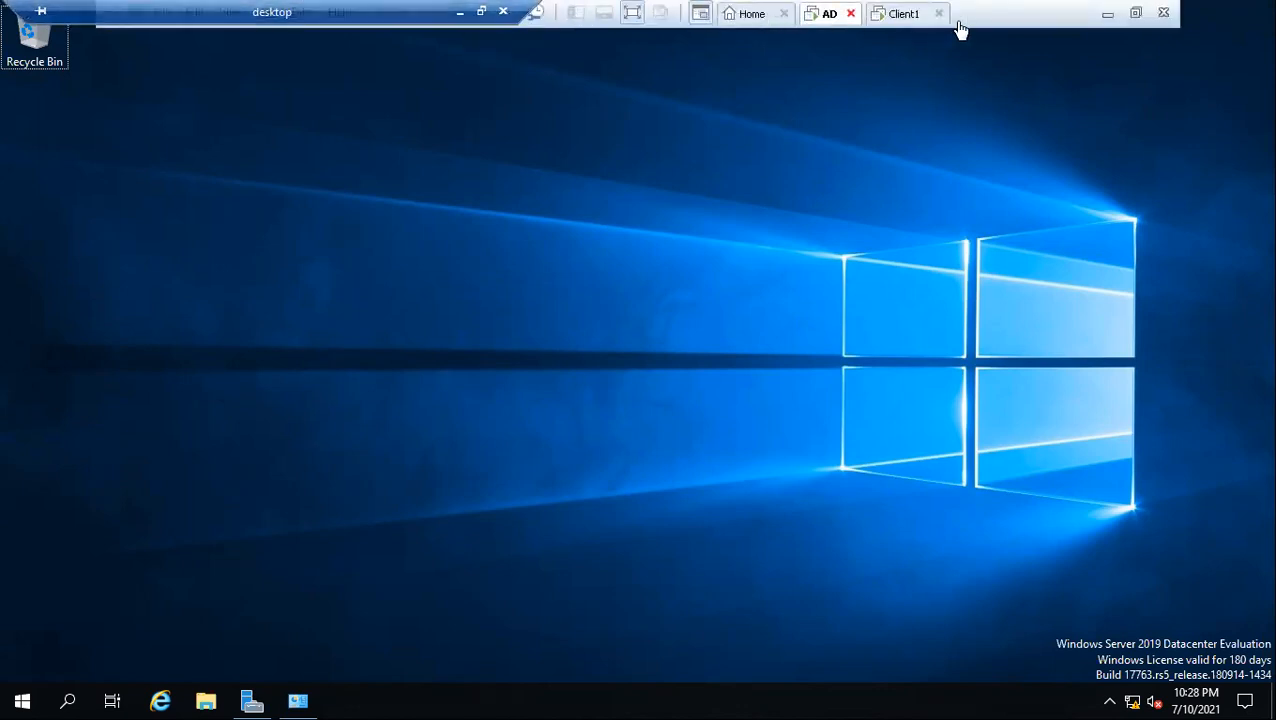
left_click(1104, 14)
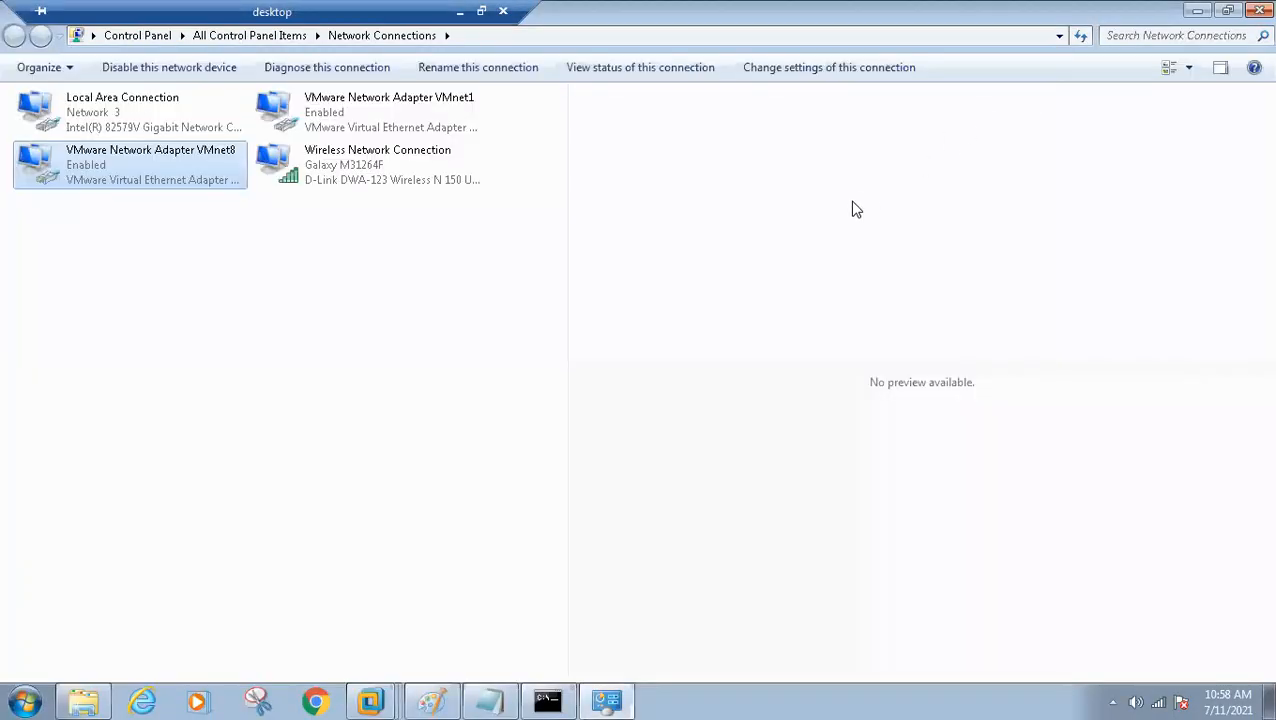
Check which wired and wireless networks the host computer is connected to
key("super")
key("super")
left_click(317, 278)
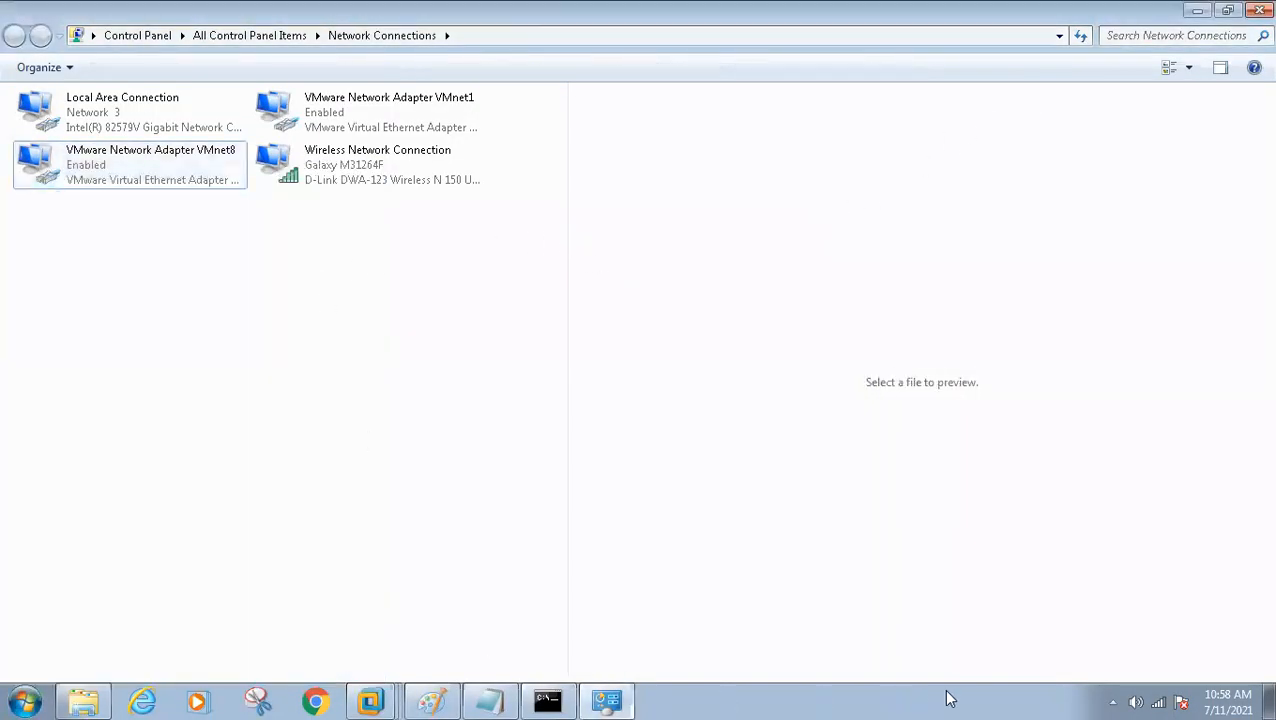
left_click(1160, 700)
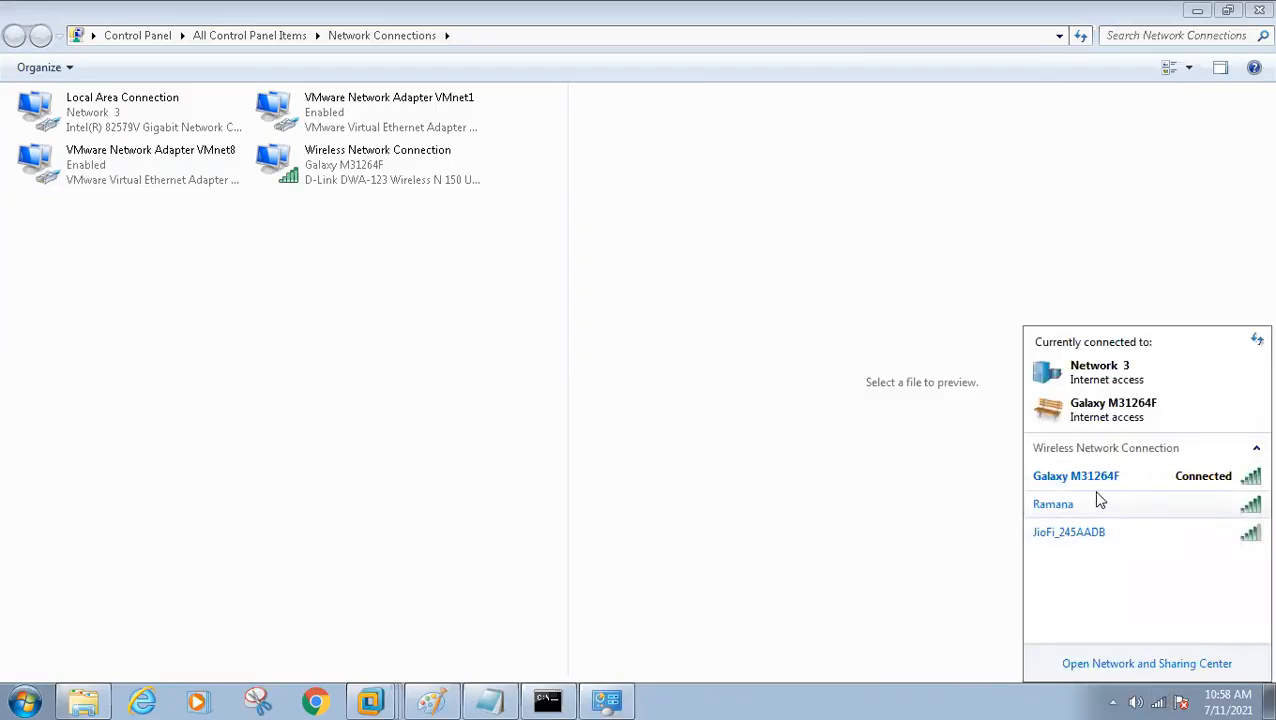
left_click(635, 393)
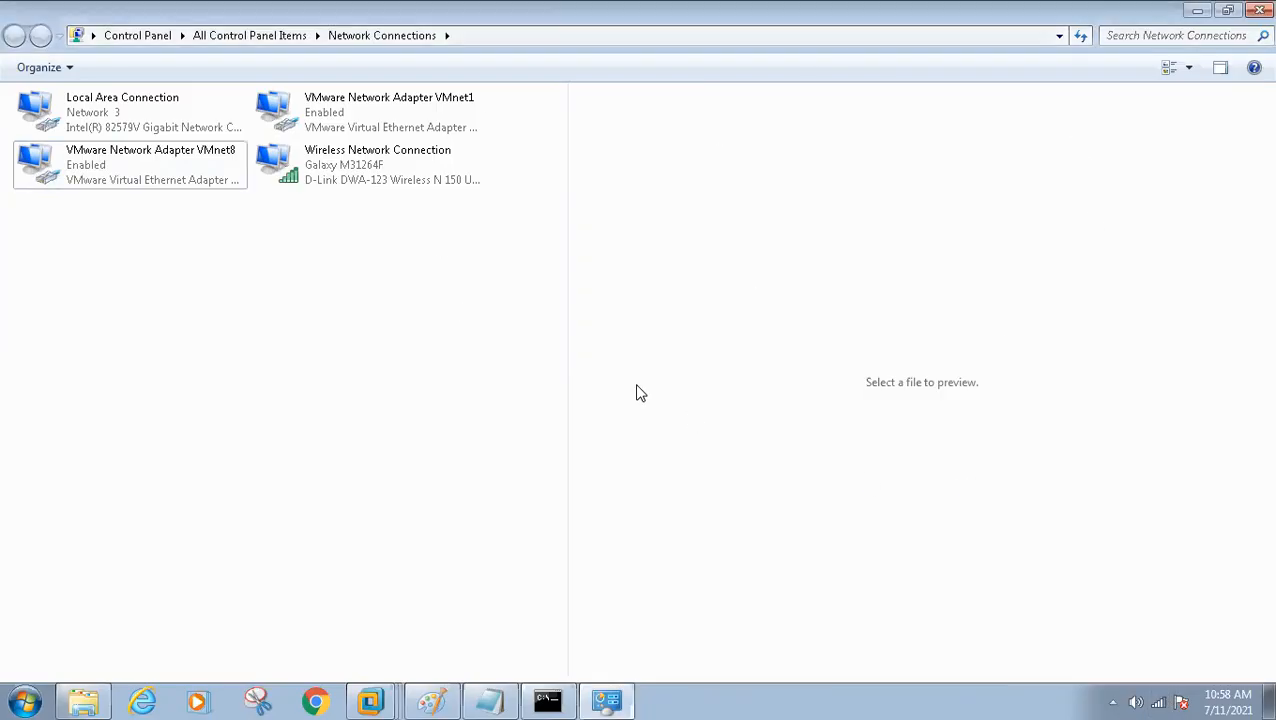
View the host's Local Area Connection details, focusing on its IPv4 address, and close the status windows
double_click(115, 125)
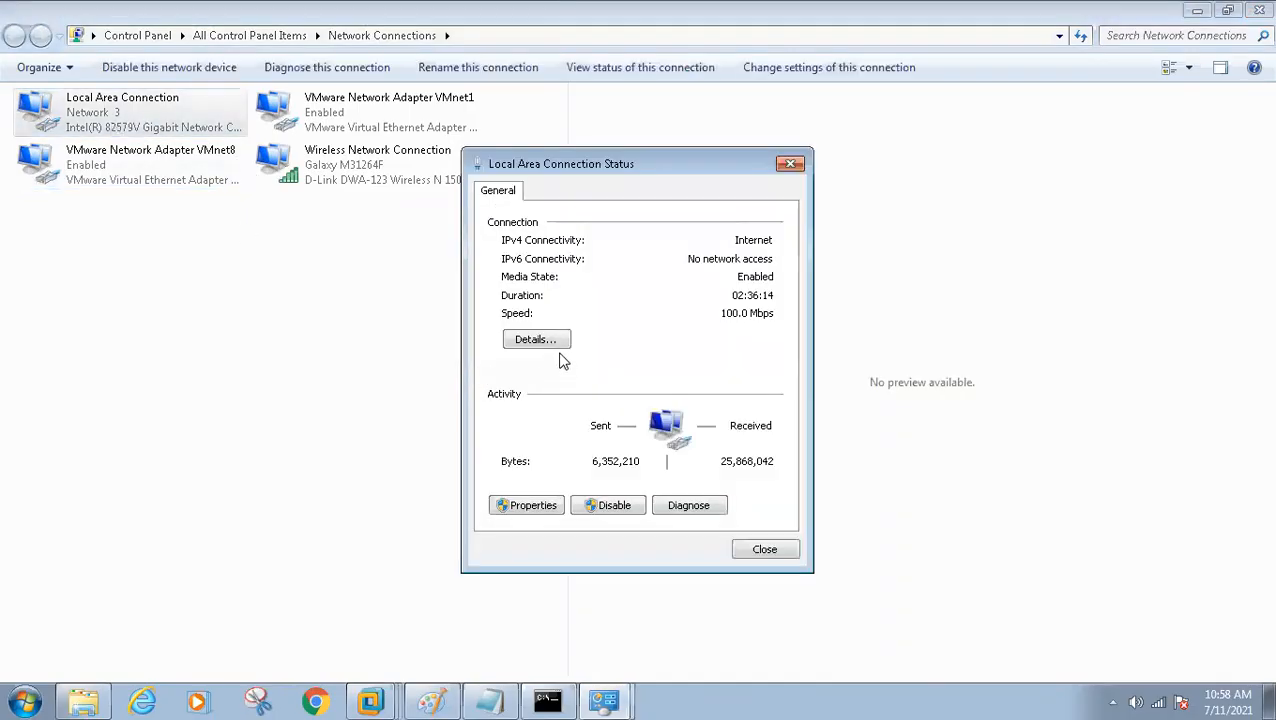
left_click(538, 344)
left_click(680, 326)
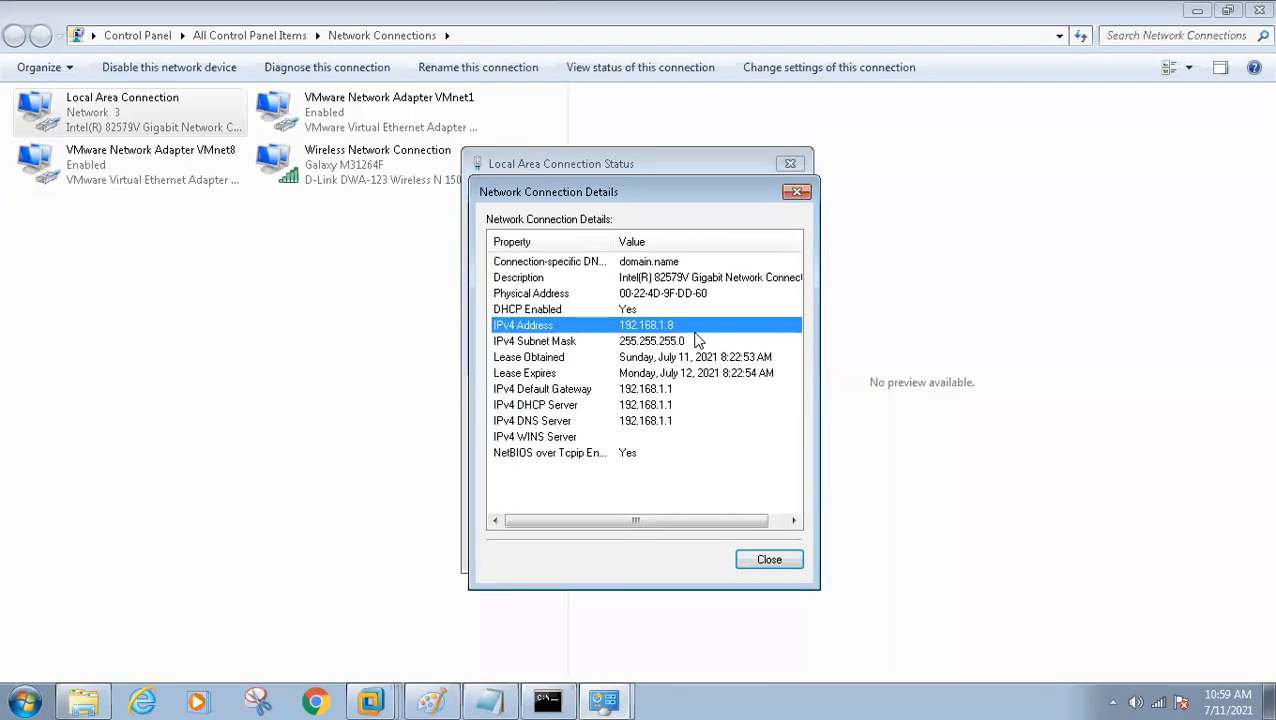
scroll(698, 340, "down", 1)
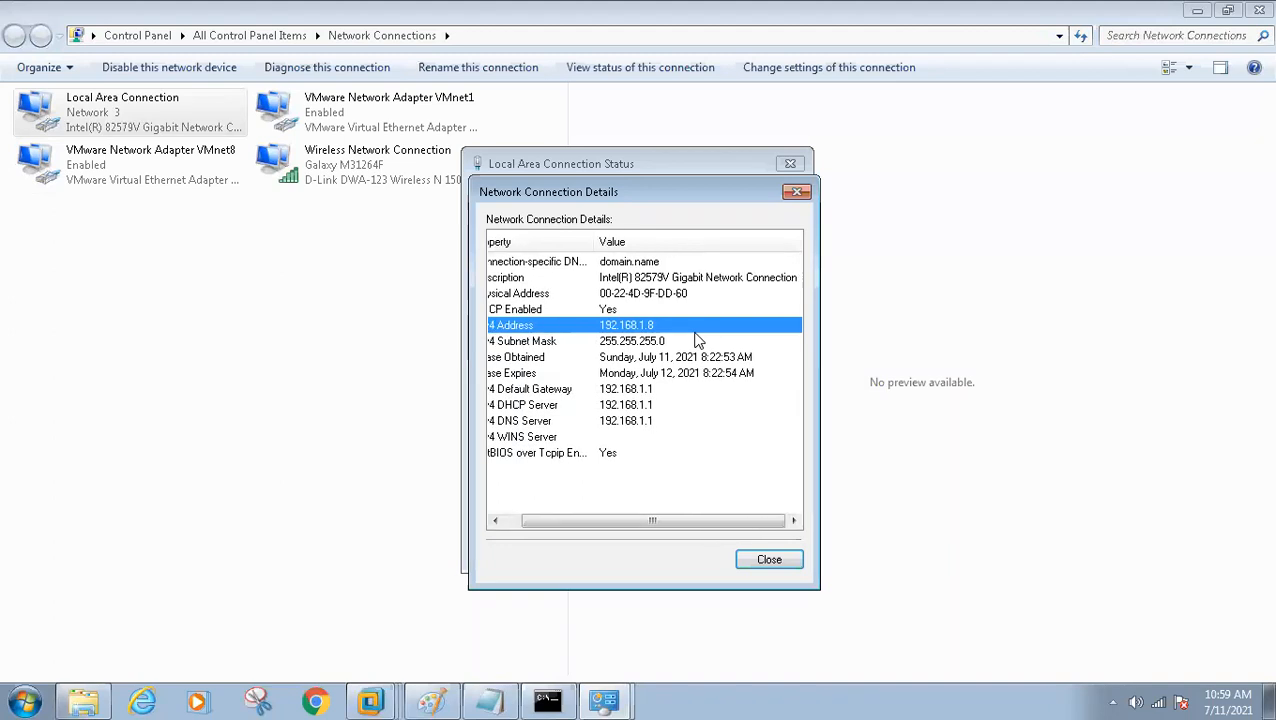
scroll(698, 340, "up", 1)
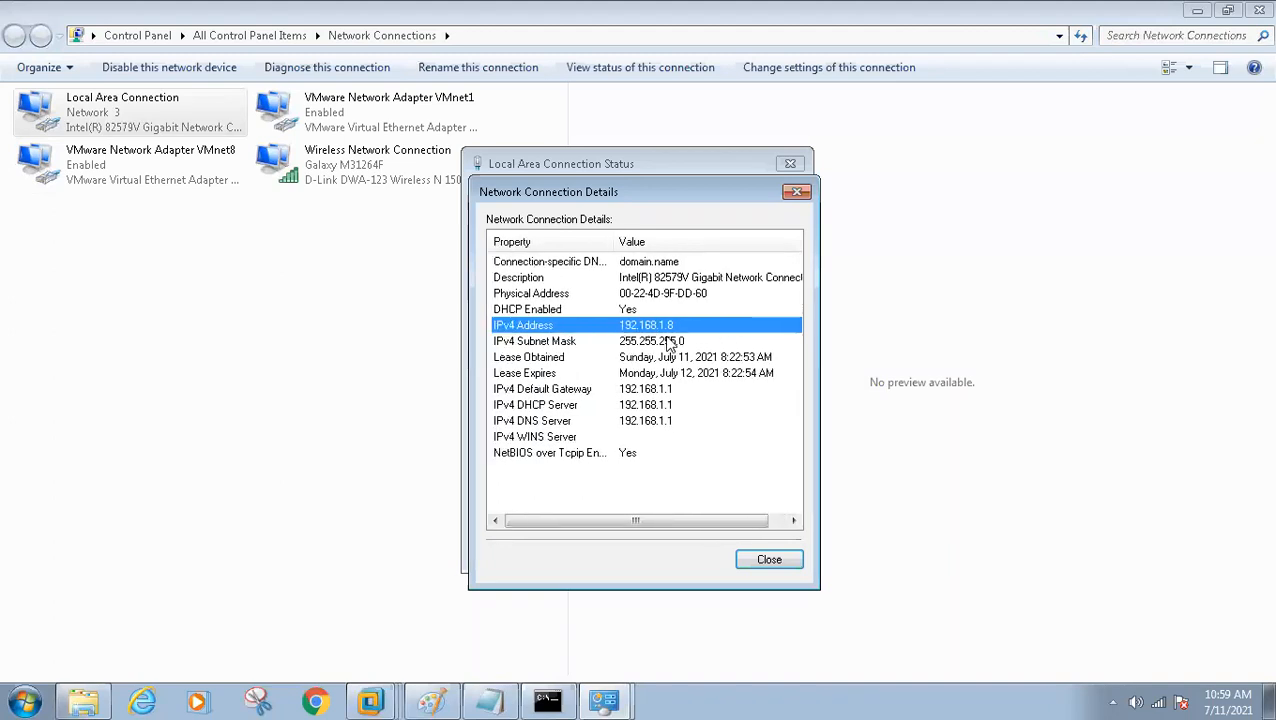
left_click(757, 559)
left_click(757, 551)
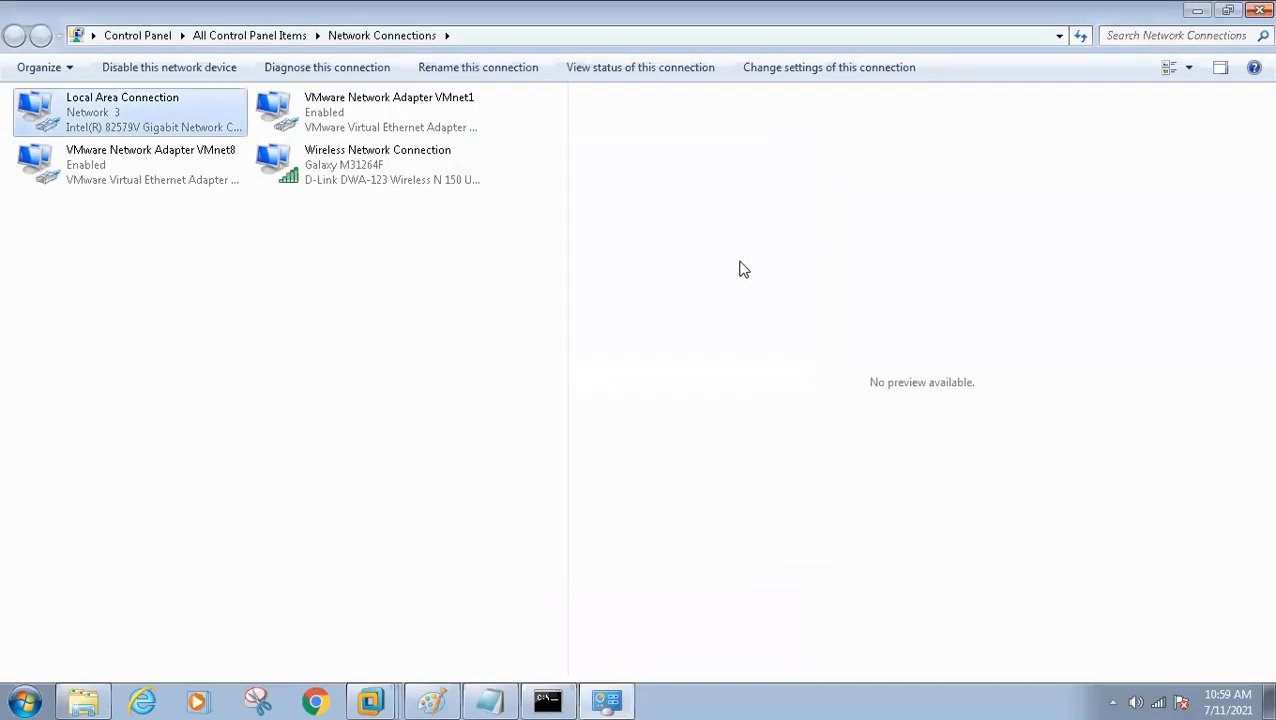
Switch back to VMware Workstation and check the Windows installation progress on Client1
mouse_move(797, 8)
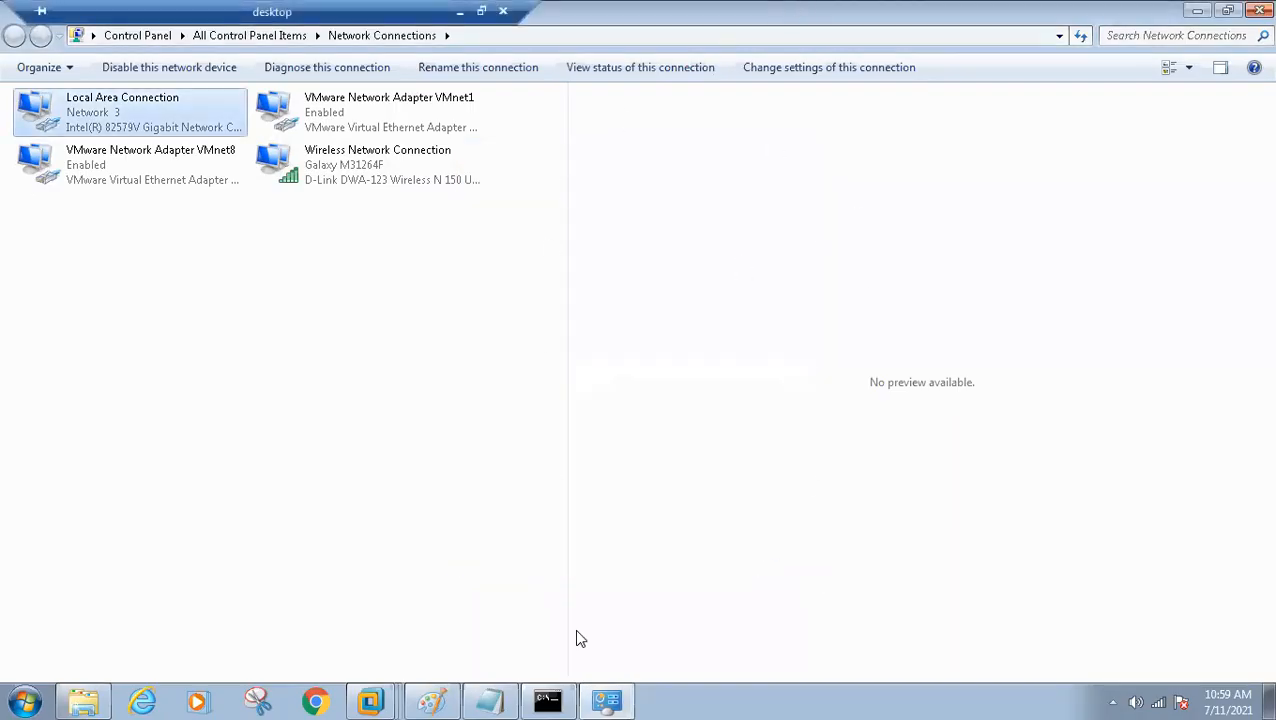
left_click(376, 700)
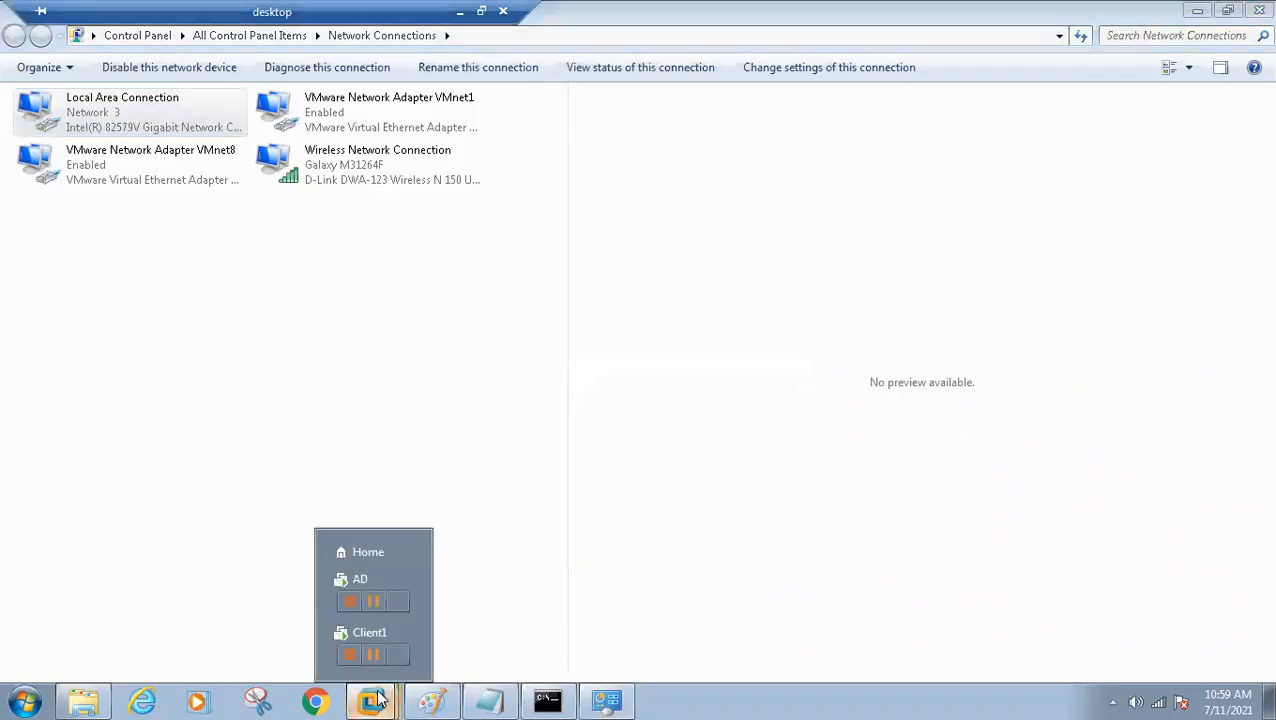
left_click(367, 552)
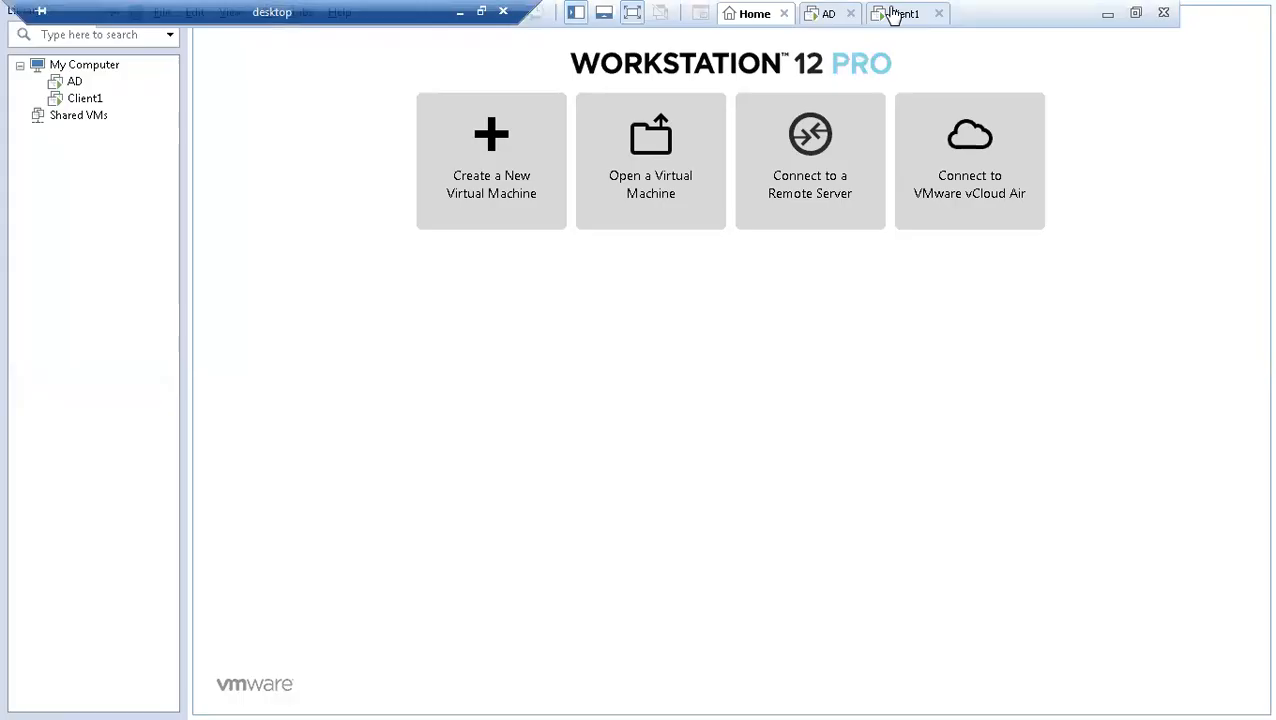
left_click(893, 17)
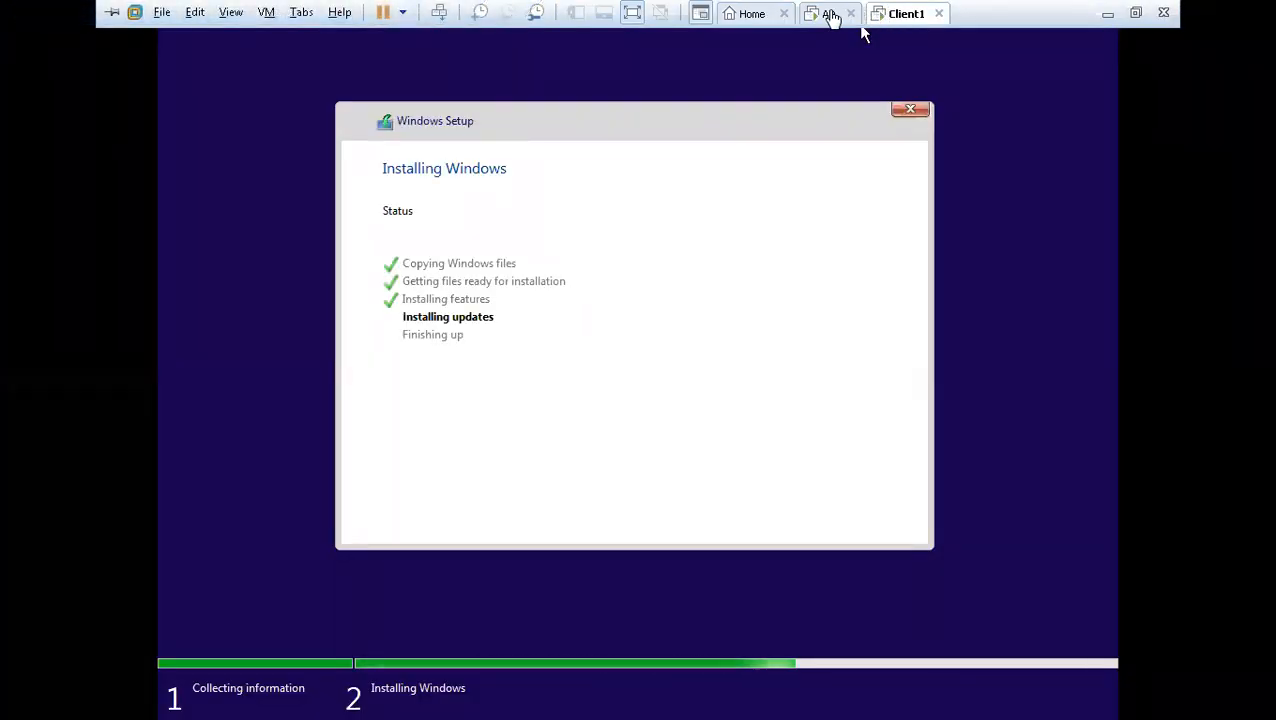
Show the AD virtual machine's console and take it out of full screen, with the server's taskbar in view
left_click(832, 18)
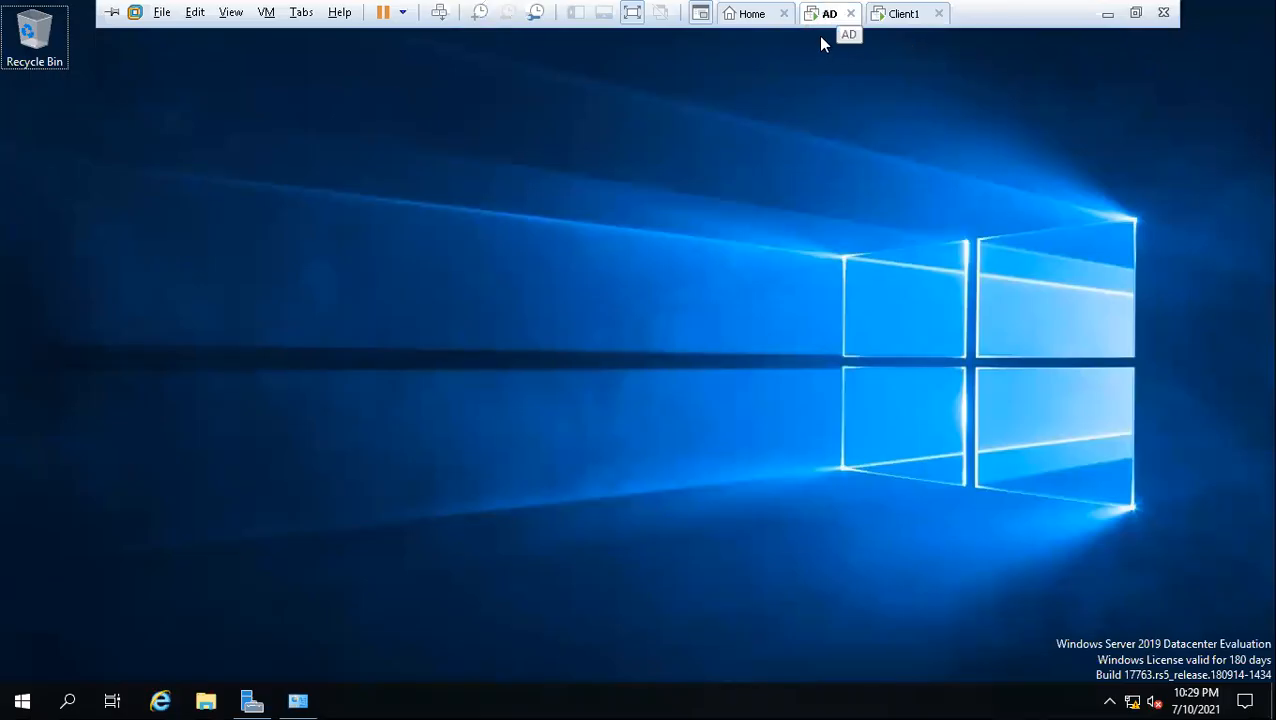
left_click(1136, 14)
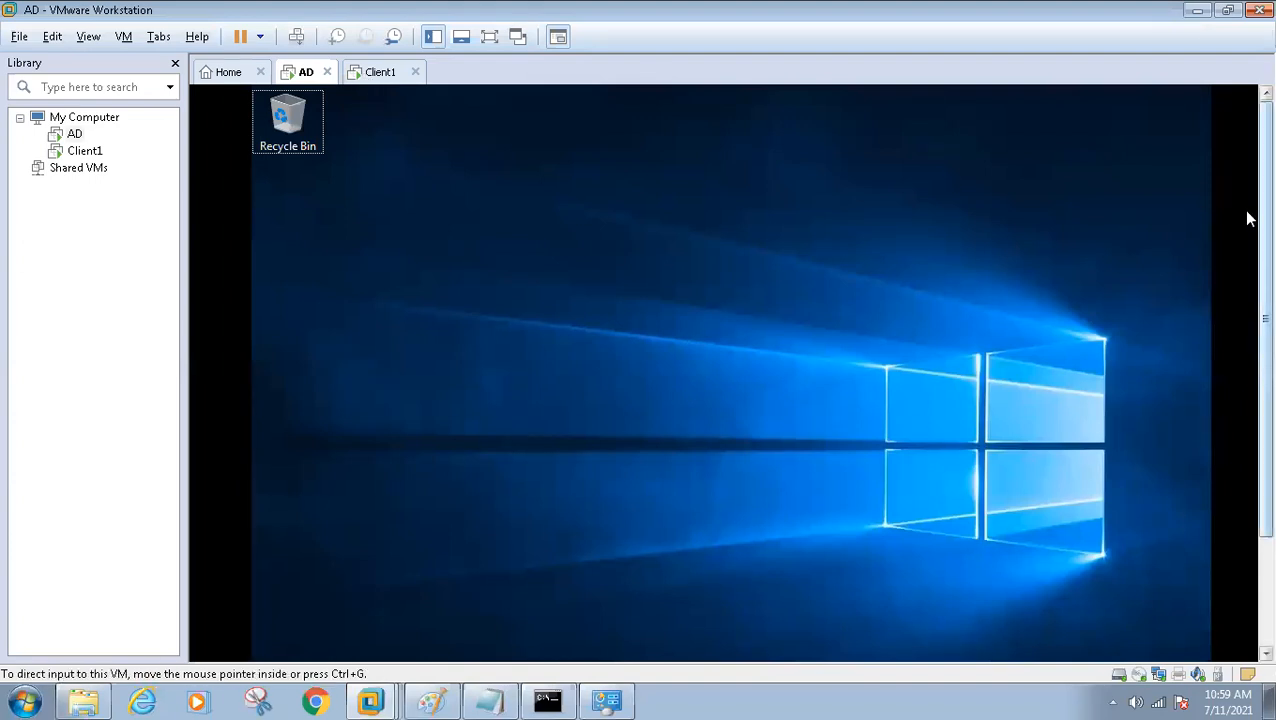
scroll(1248, 218, "down", 3)
scroll(1246, 215, "up", 3)
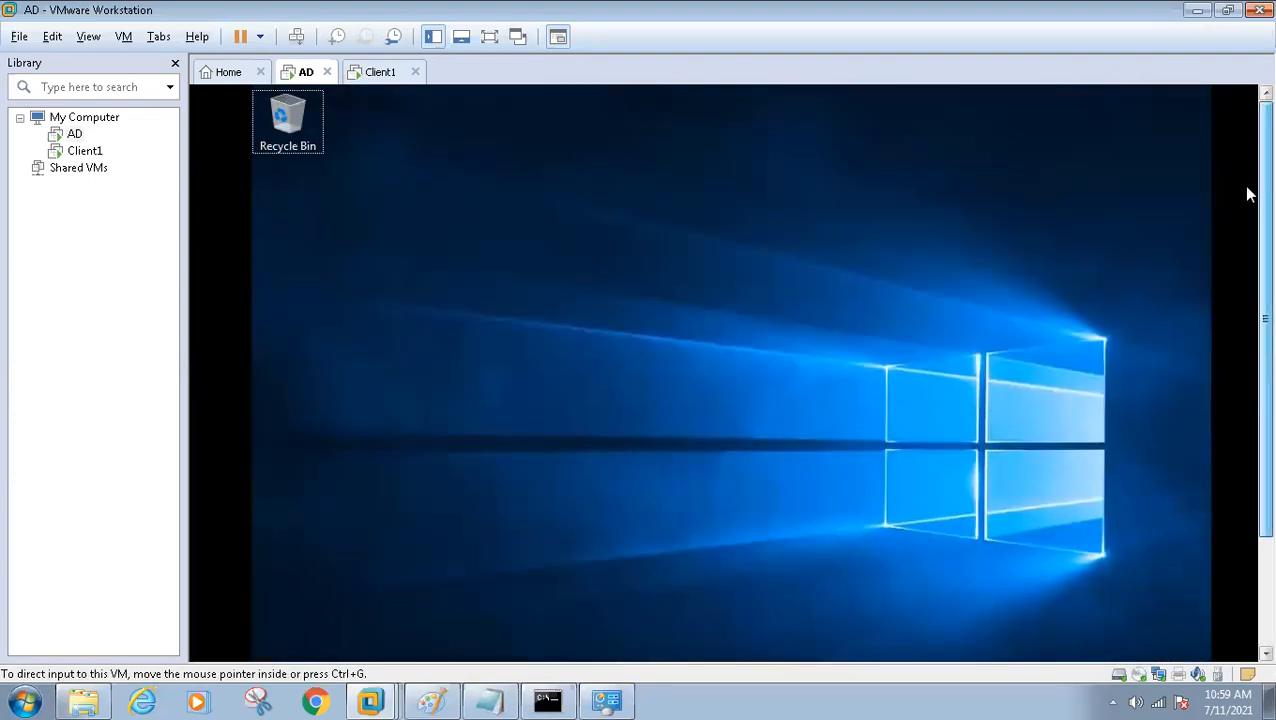
scroll(1248, 194, "down", 3)
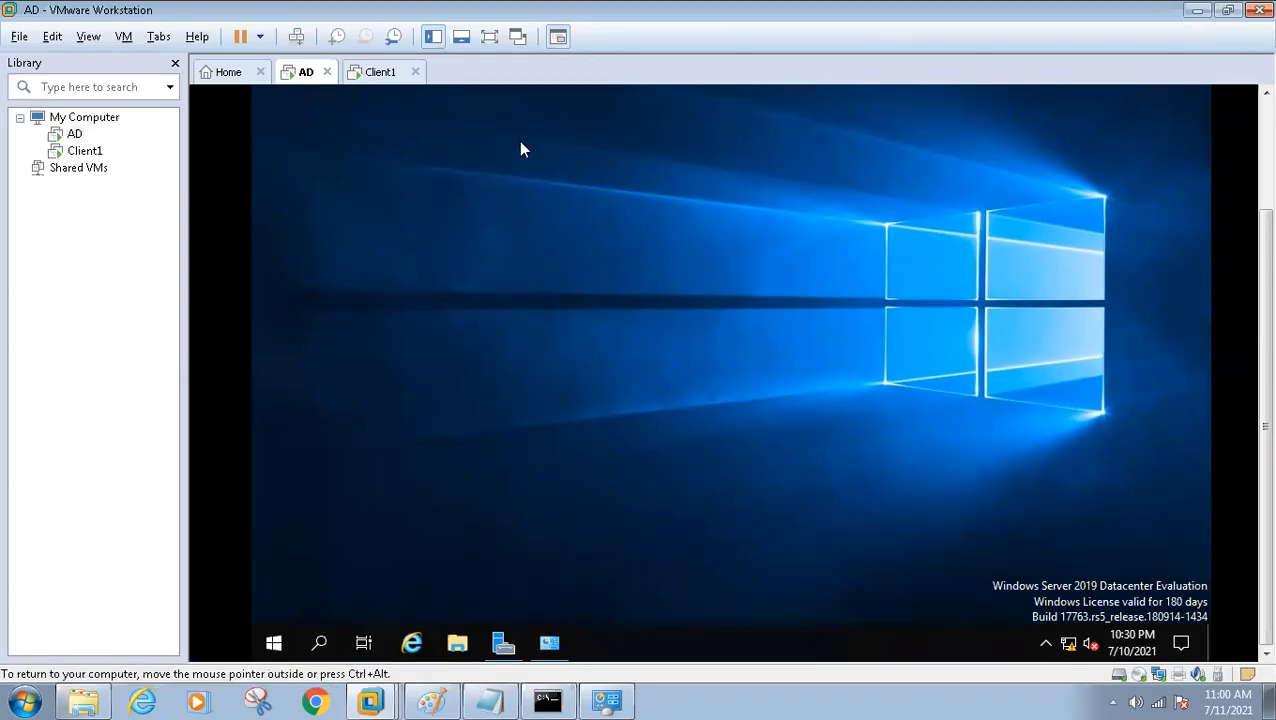
Alternate between the Client1 and AD consoles and recheck the host's connected networks
left_click(373, 76)
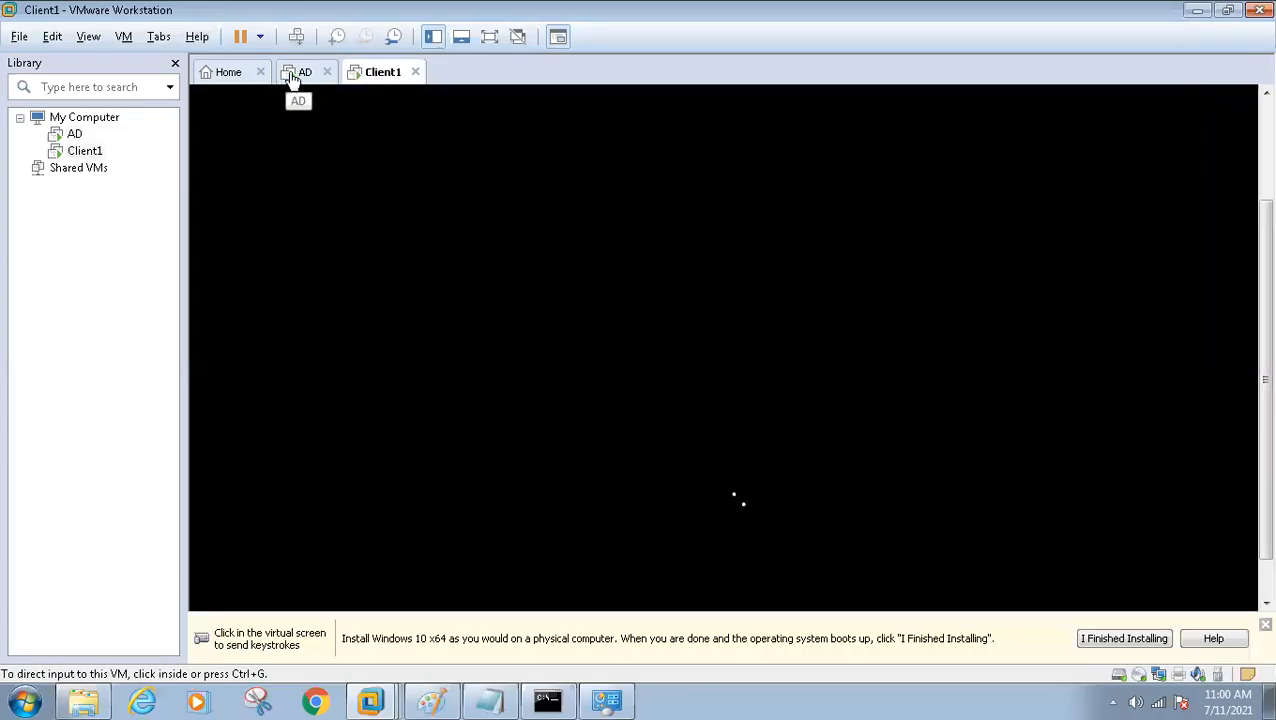
left_click(291, 80)
left_click(368, 82)
left_click(303, 79)
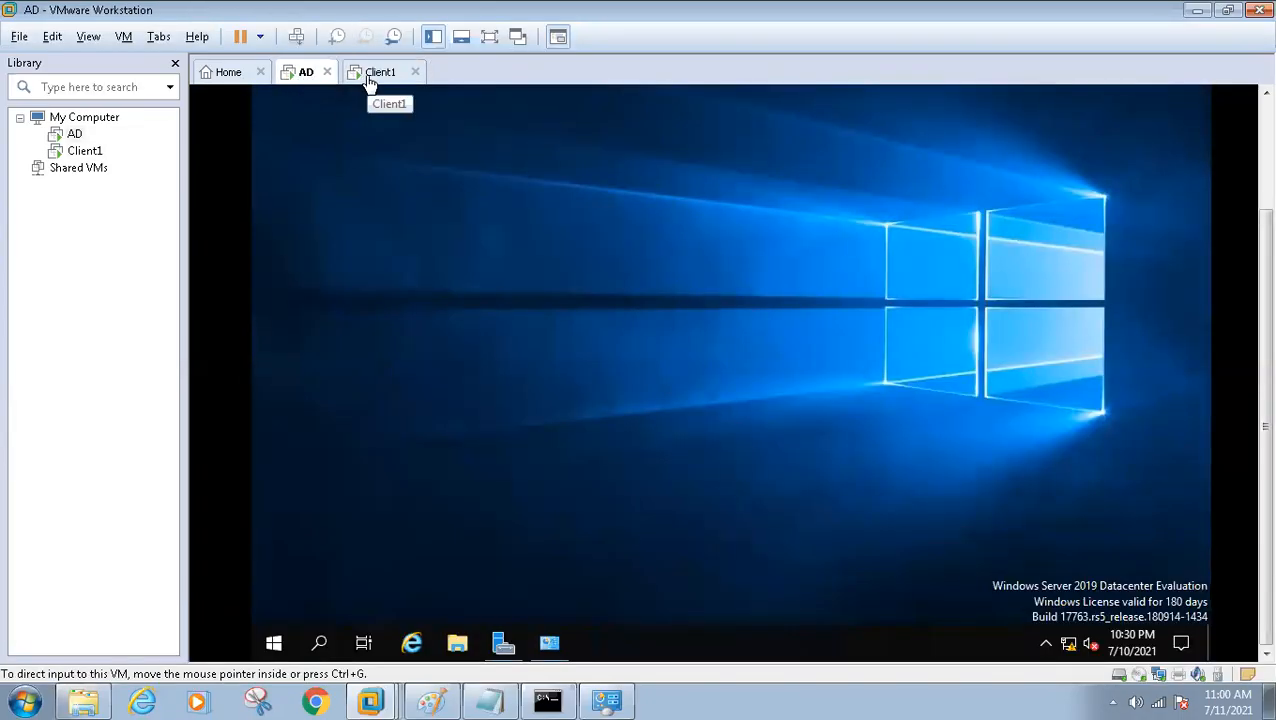
left_click(368, 82)
left_click(300, 80)
left_click(366, 82)
left_click(298, 84)
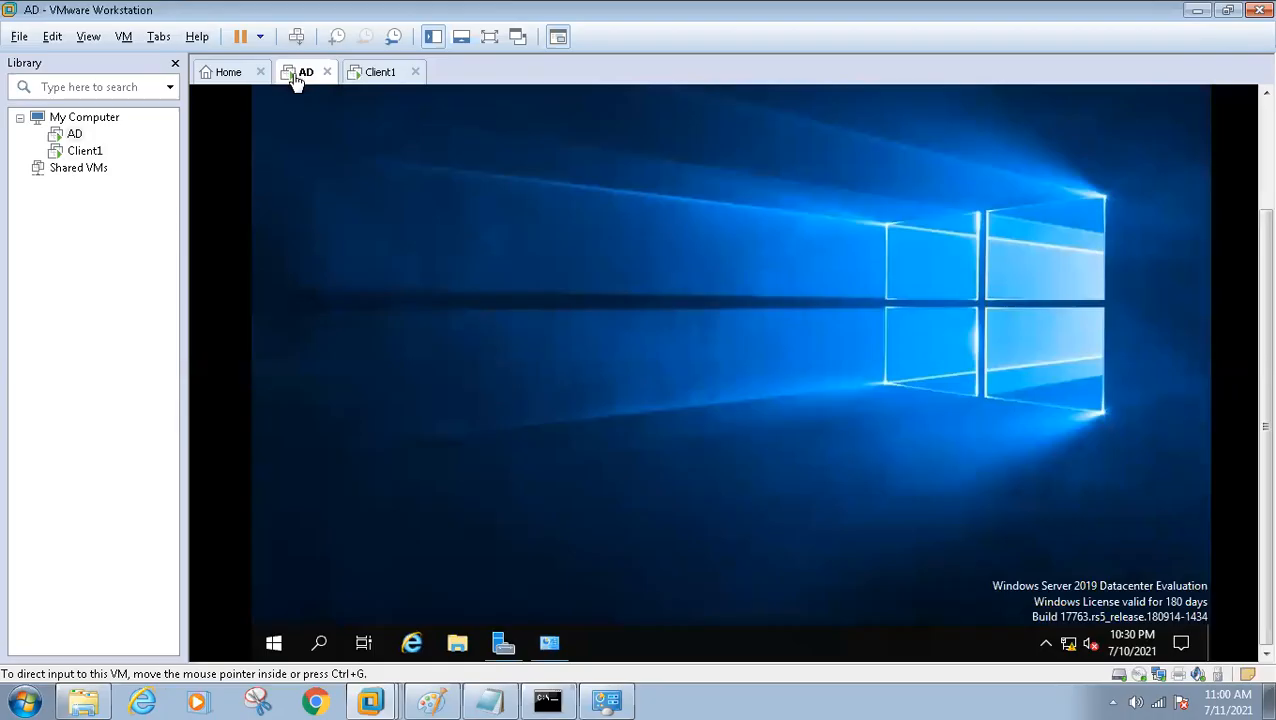
left_click(1157, 700)
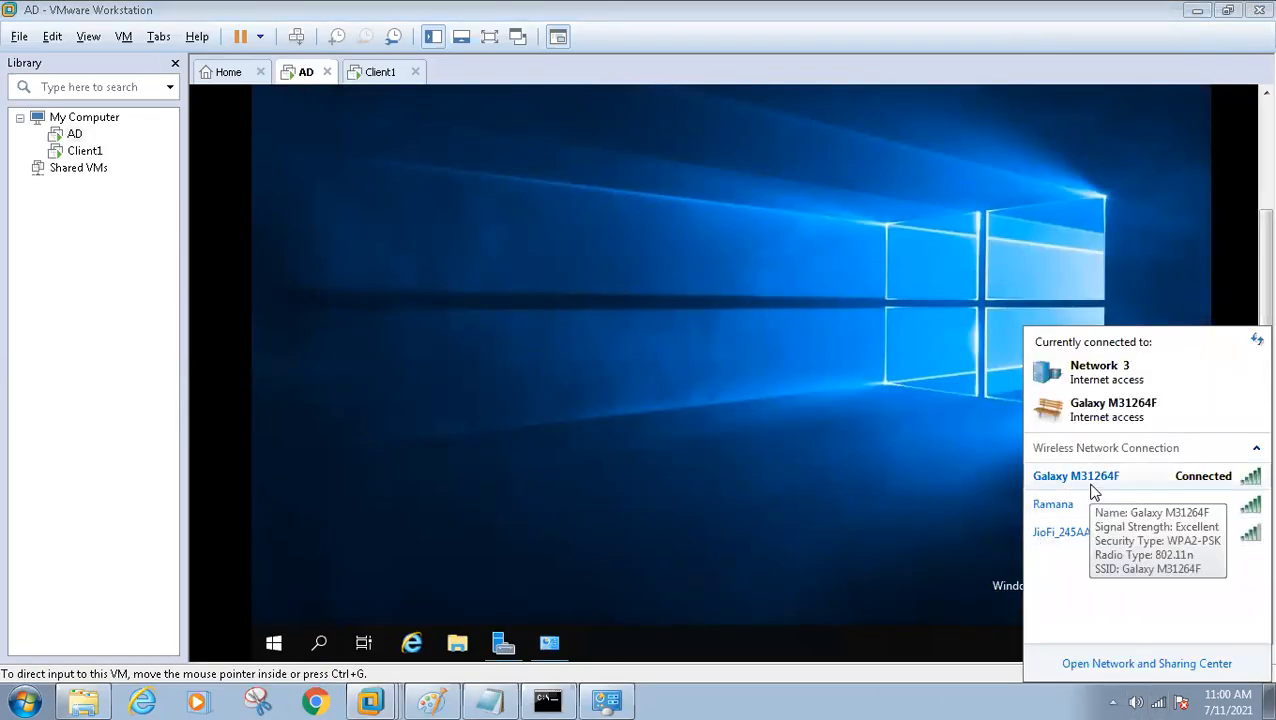
left_click(675, 307)
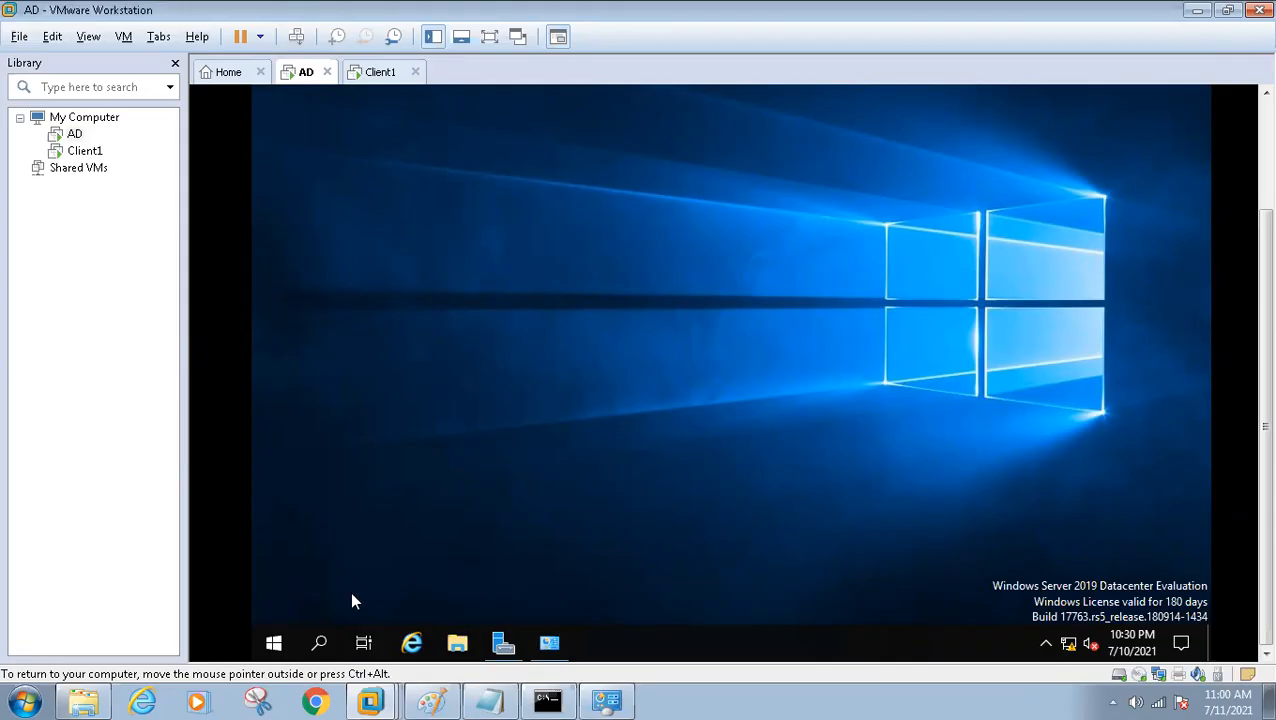
Open a Command Prompt on the AD server through Run with cmd and display its IP configuration with ipconfig
right_click(275, 648)
left_click(324, 553)
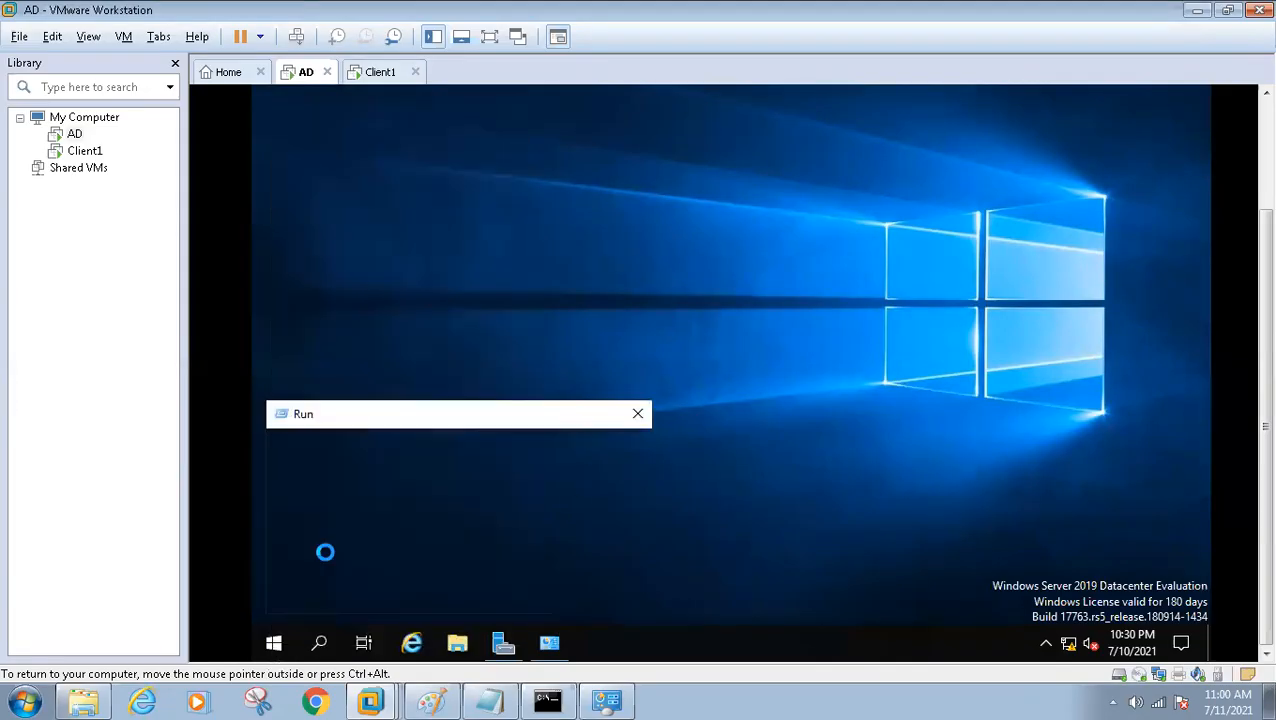
type("cmd")
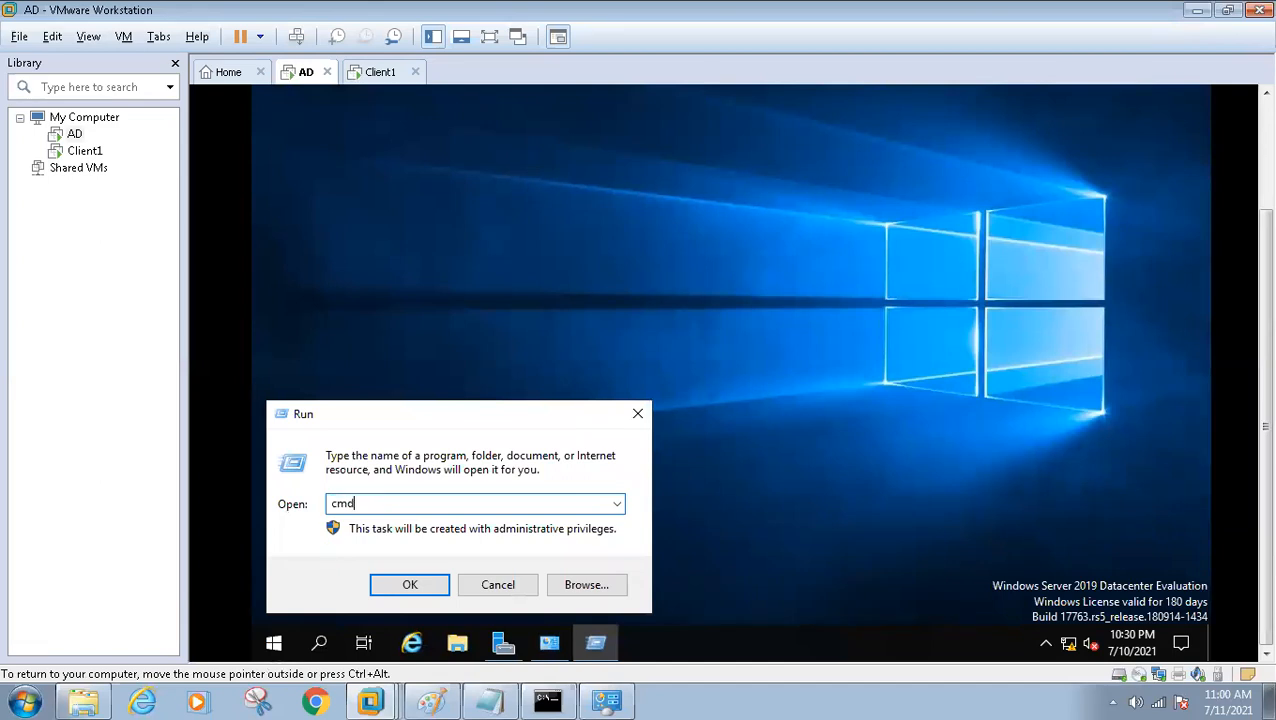
key("Return")
key("Return")
key("Return")
key("Return")
key("Return")
type("ipconfig")
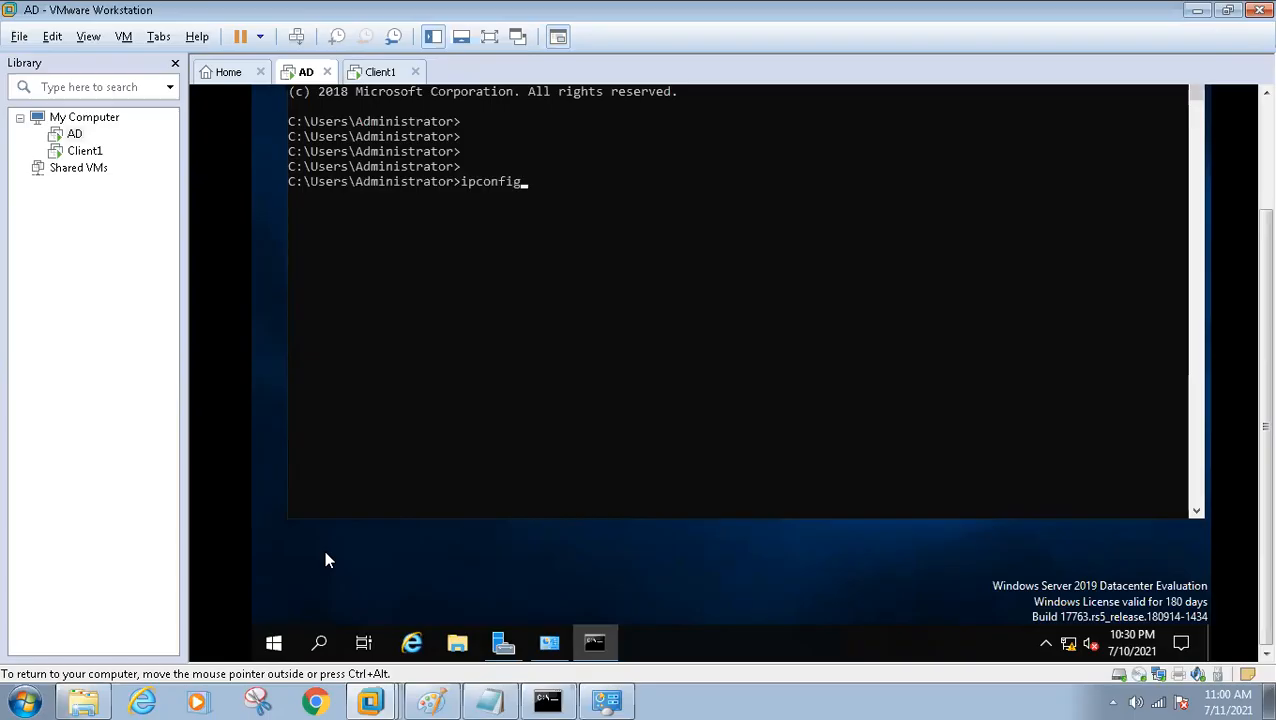
key("Return")
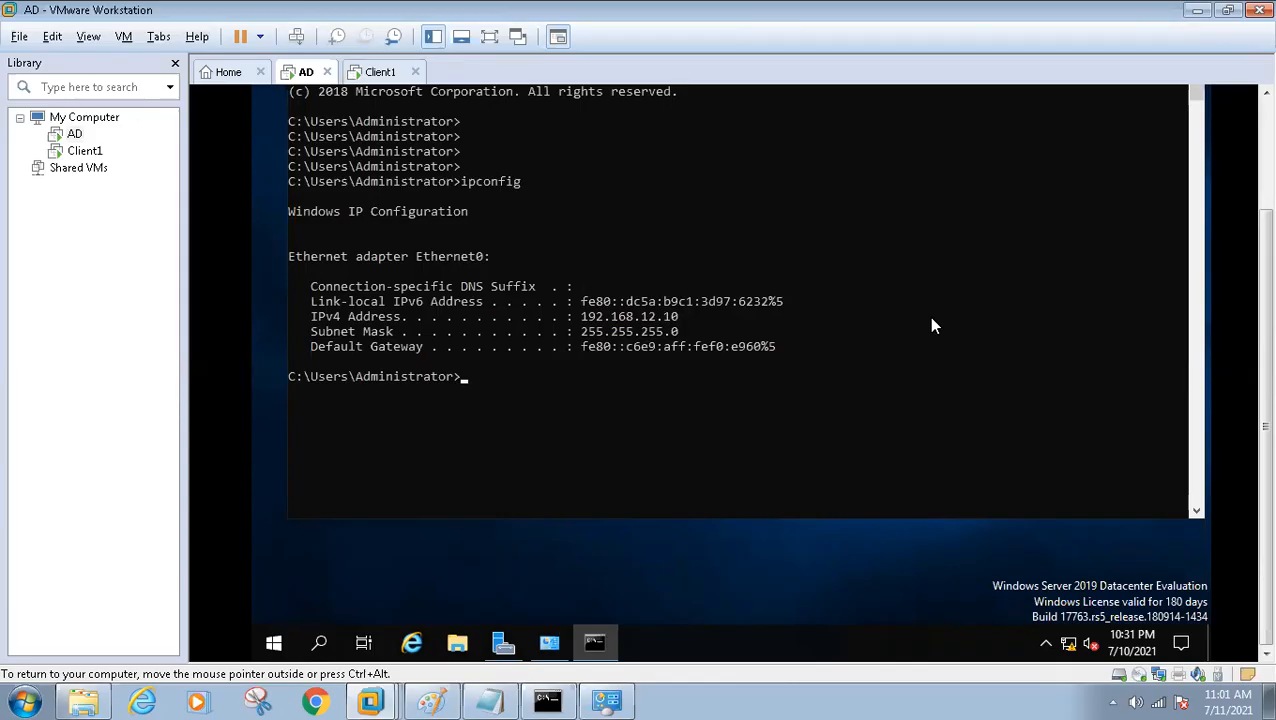
Look at the host's network list again and highlight the AD server's IPv4 address in the ipconfig output
left_click(1158, 701)
left_click(800, 226)
left_click_drag(581, 318, 684, 316)
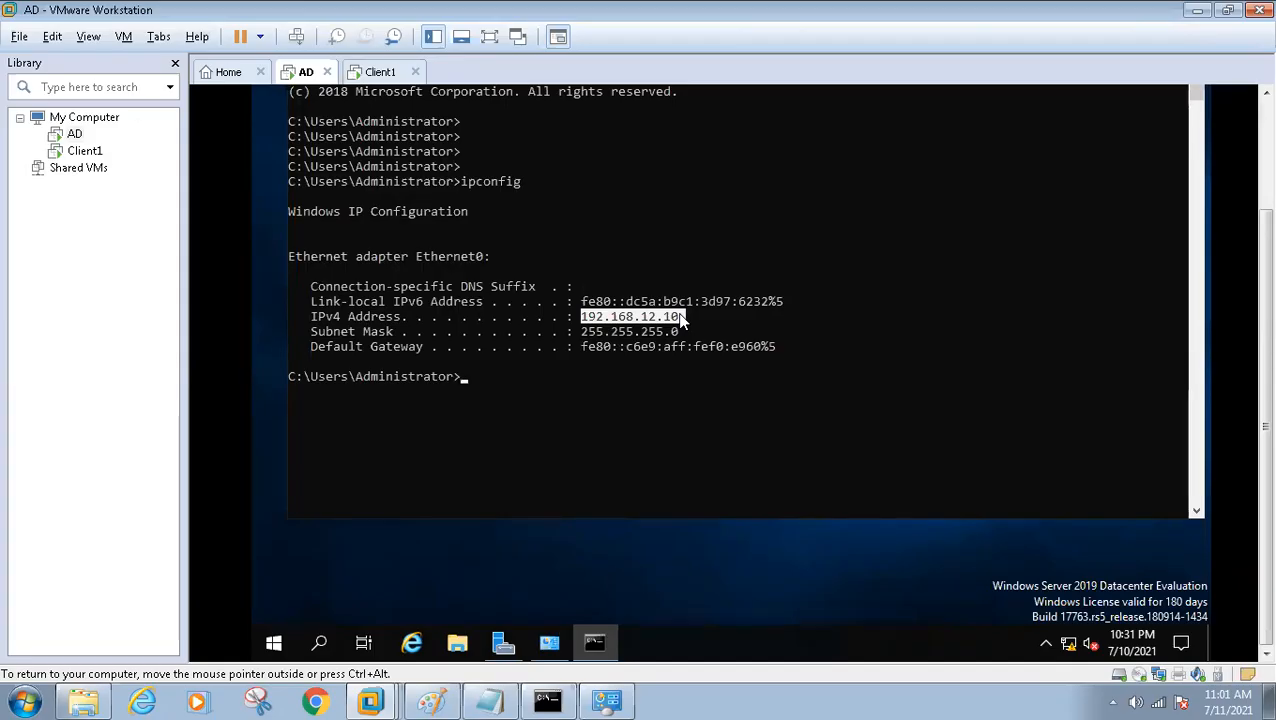
key("ctrl+alt")
left_click(452, 380)
Bring up the Client1 console and show it in full screen
left_click(377, 80)
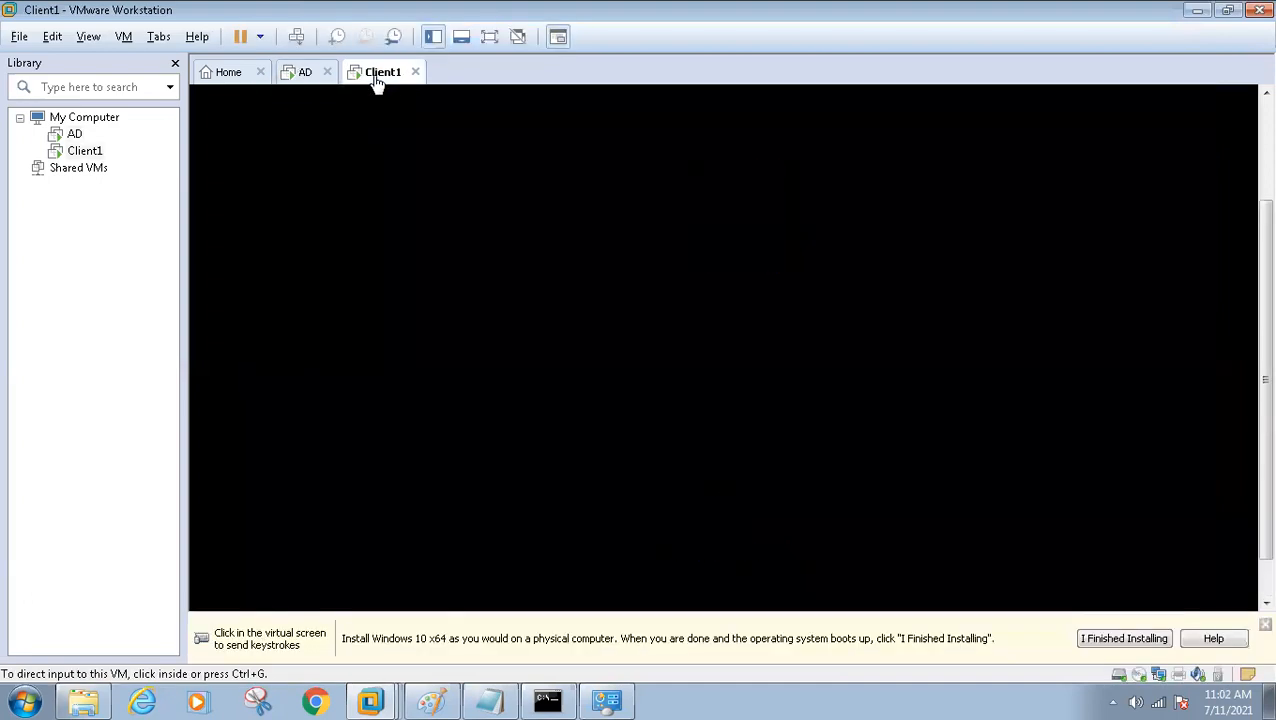
left_click(855, 293)
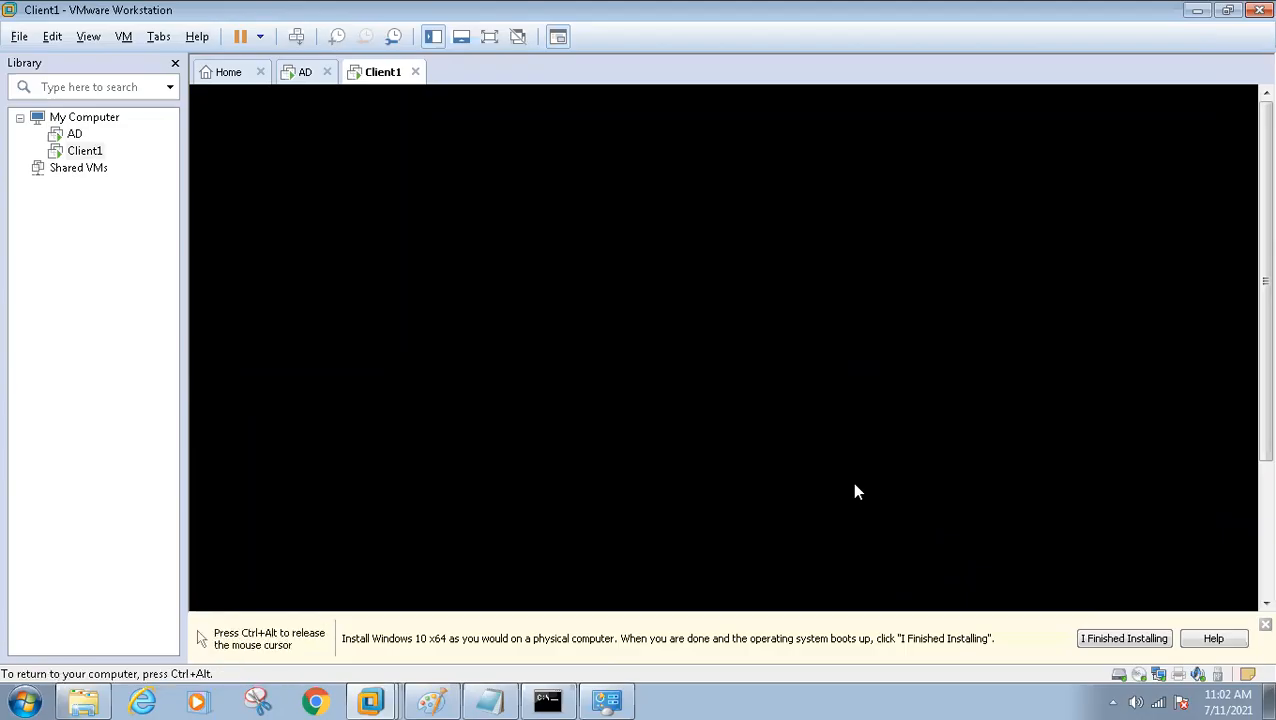
key("ctrl+alt+Return")
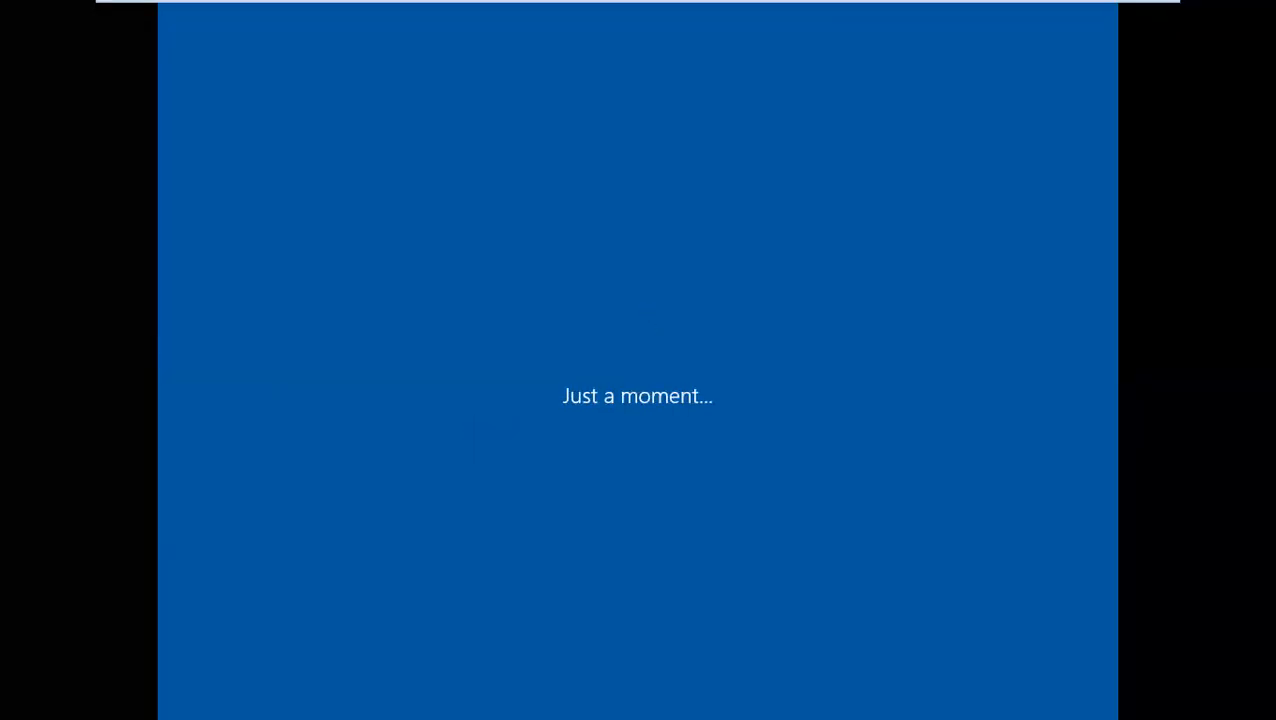
Check Client1's Windows setup screen and switch to the AD server's console in full screen
mouse_move(931, 10)
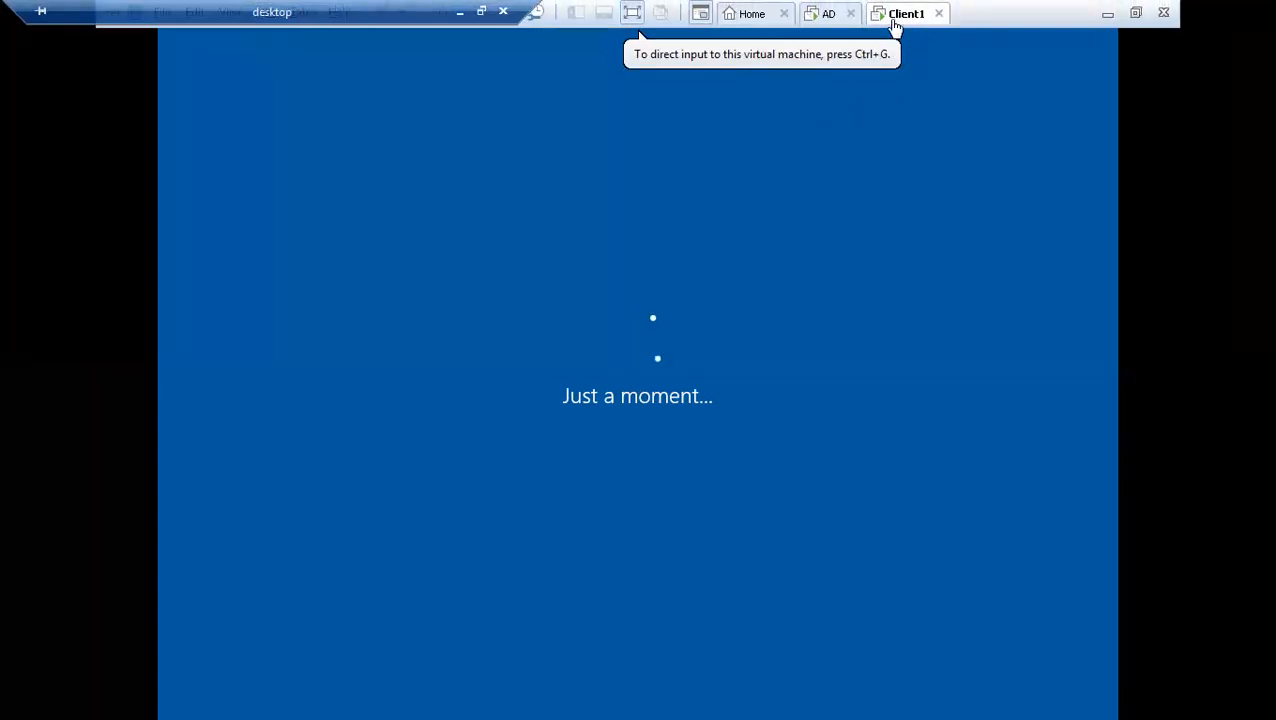
mouse_move(893, 6)
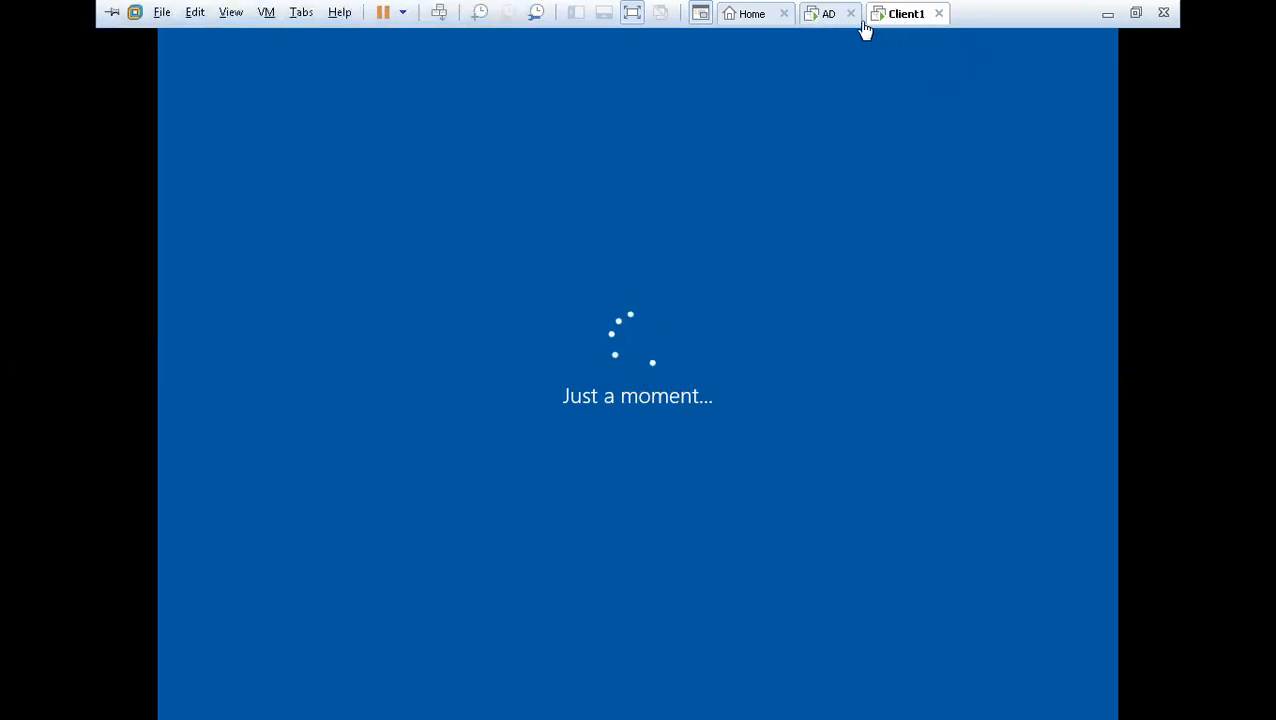
left_click(829, 16)
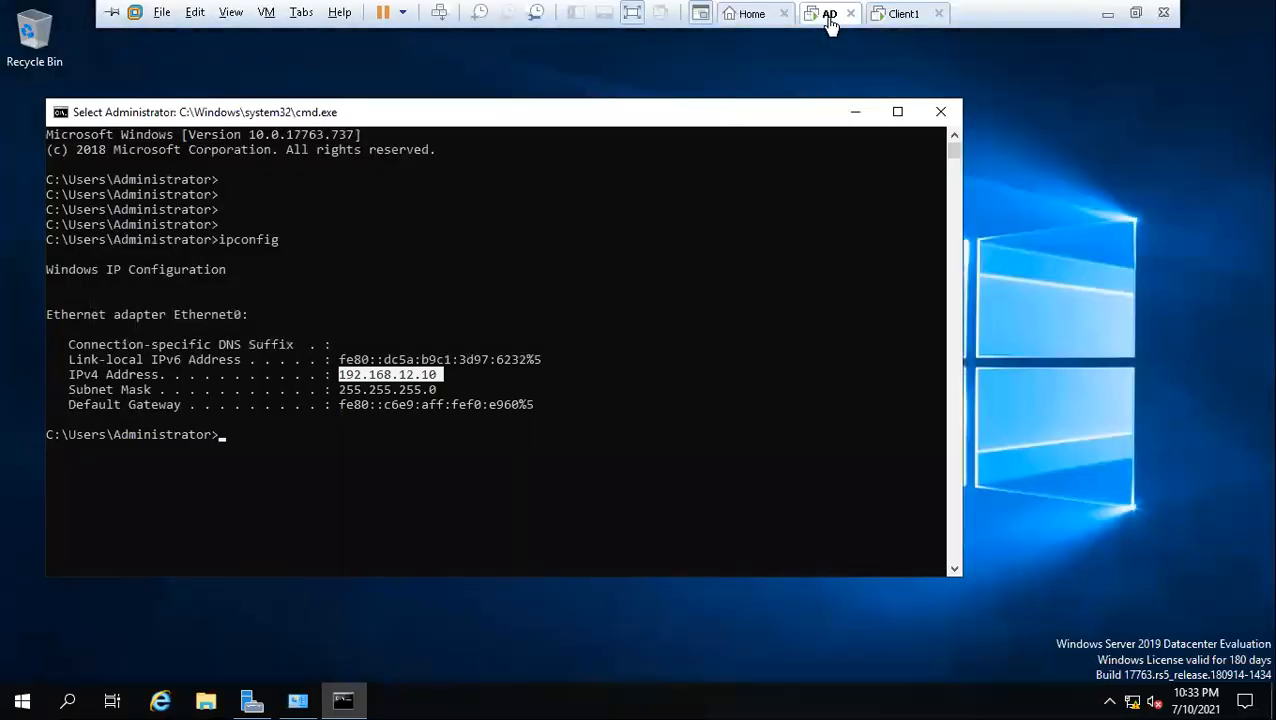
Switch to the Client1 console and confirm United States as the region in Windows setup
left_click(890, 17)
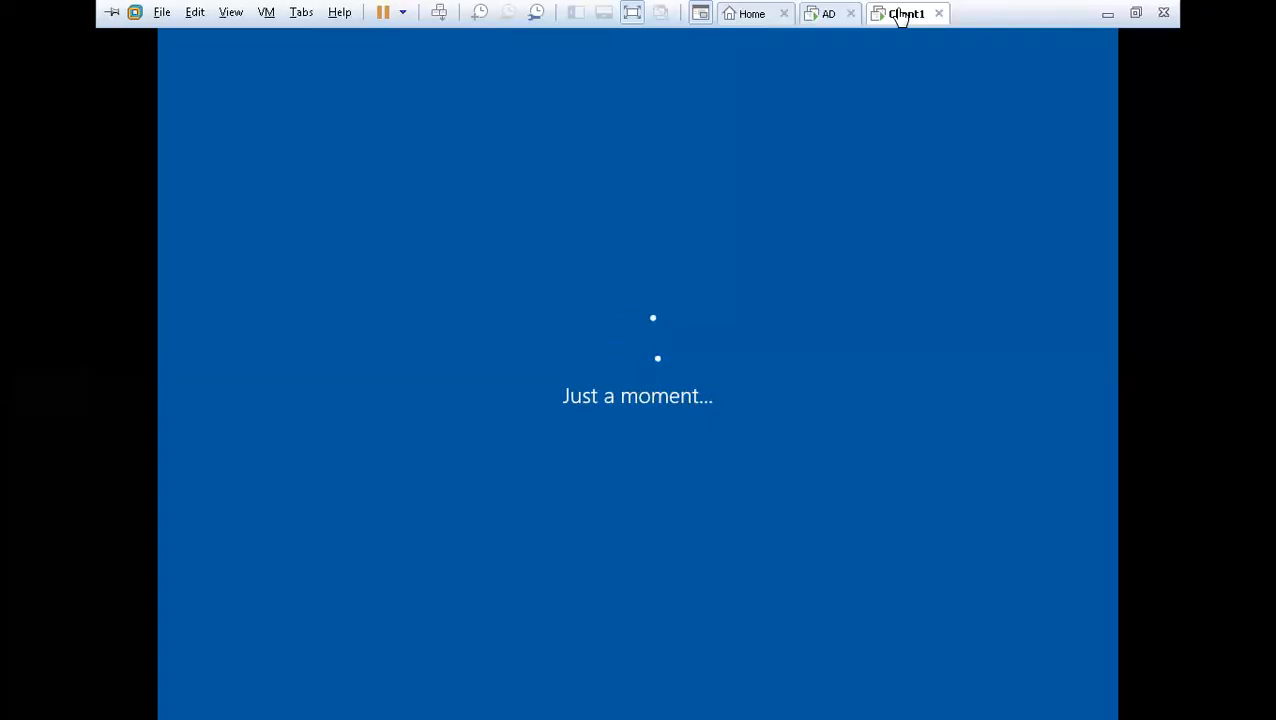
left_click(828, 16)
left_click(905, 24)
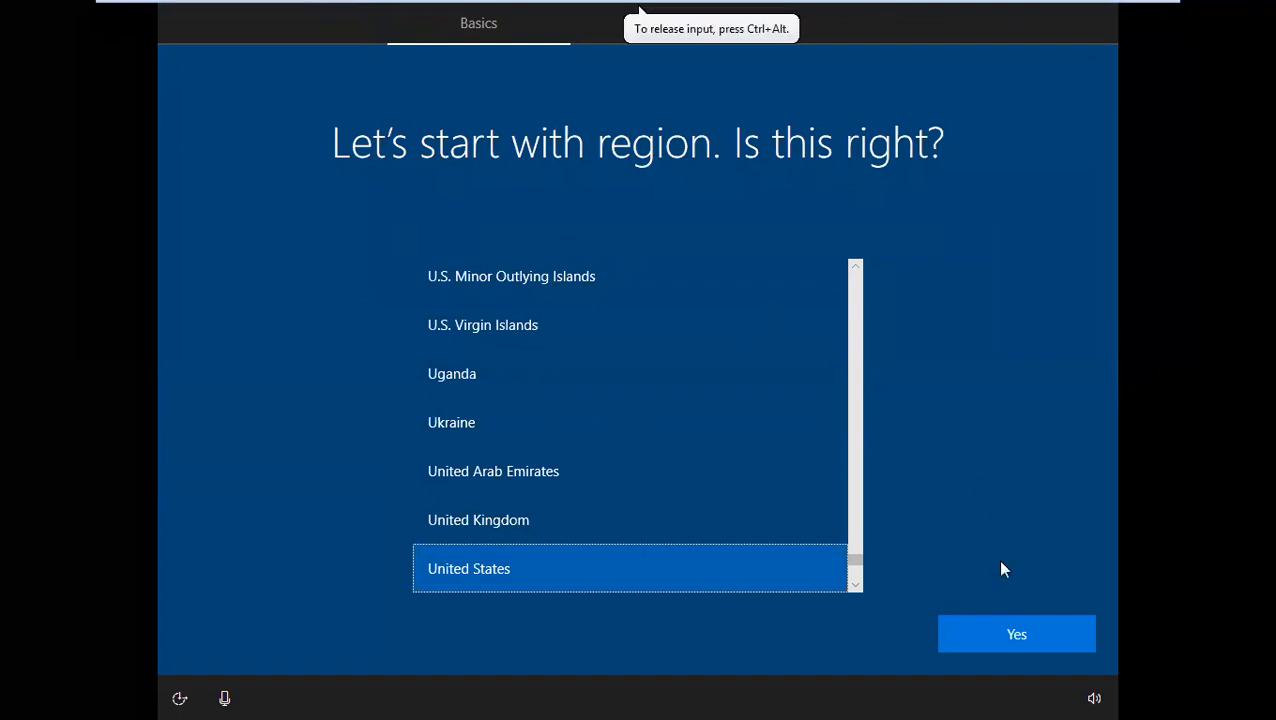
left_click(1012, 632)
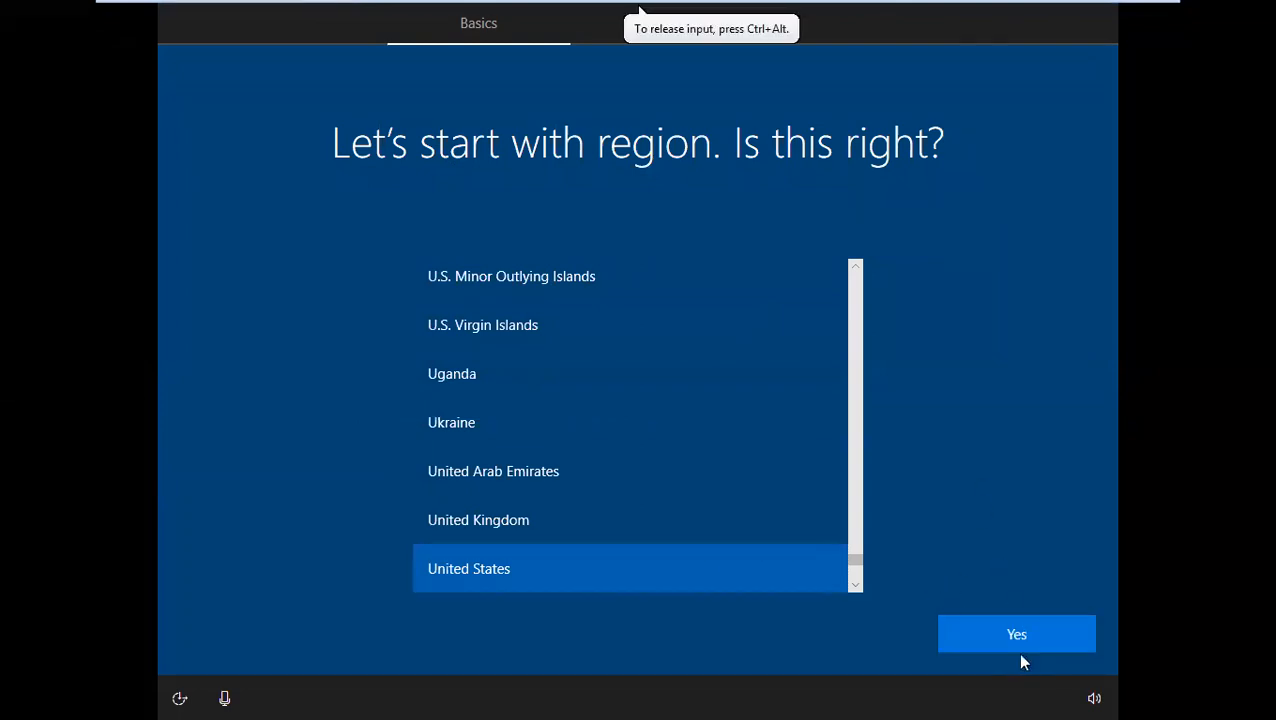
left_click(1001, 630)
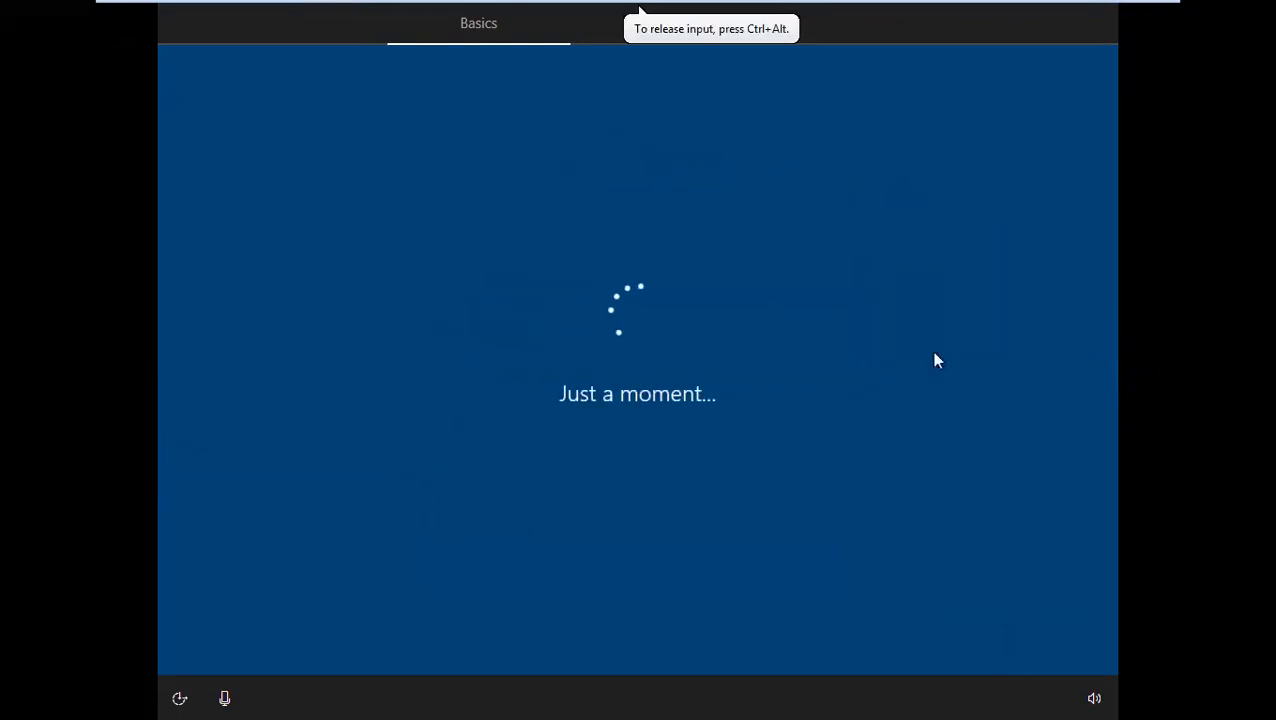
Accept the US keyboard layout and skip adding a second layout
mouse_move(967, 8)
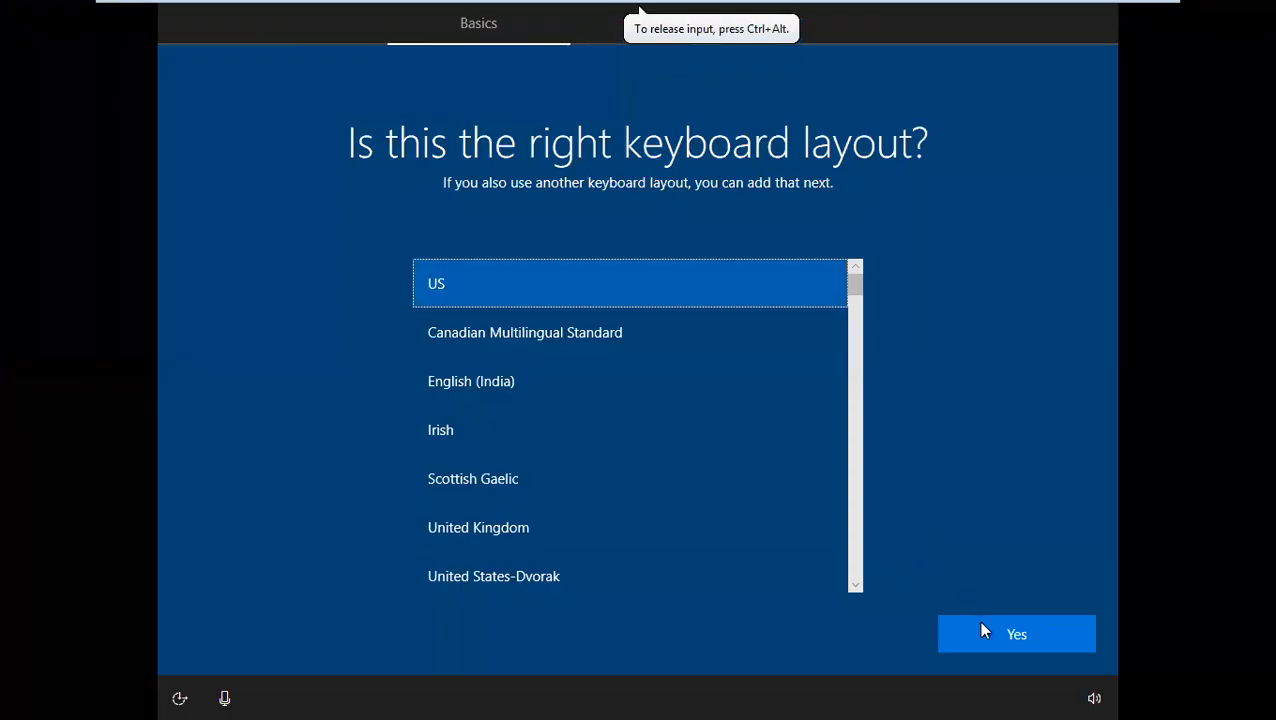
left_click(981, 630)
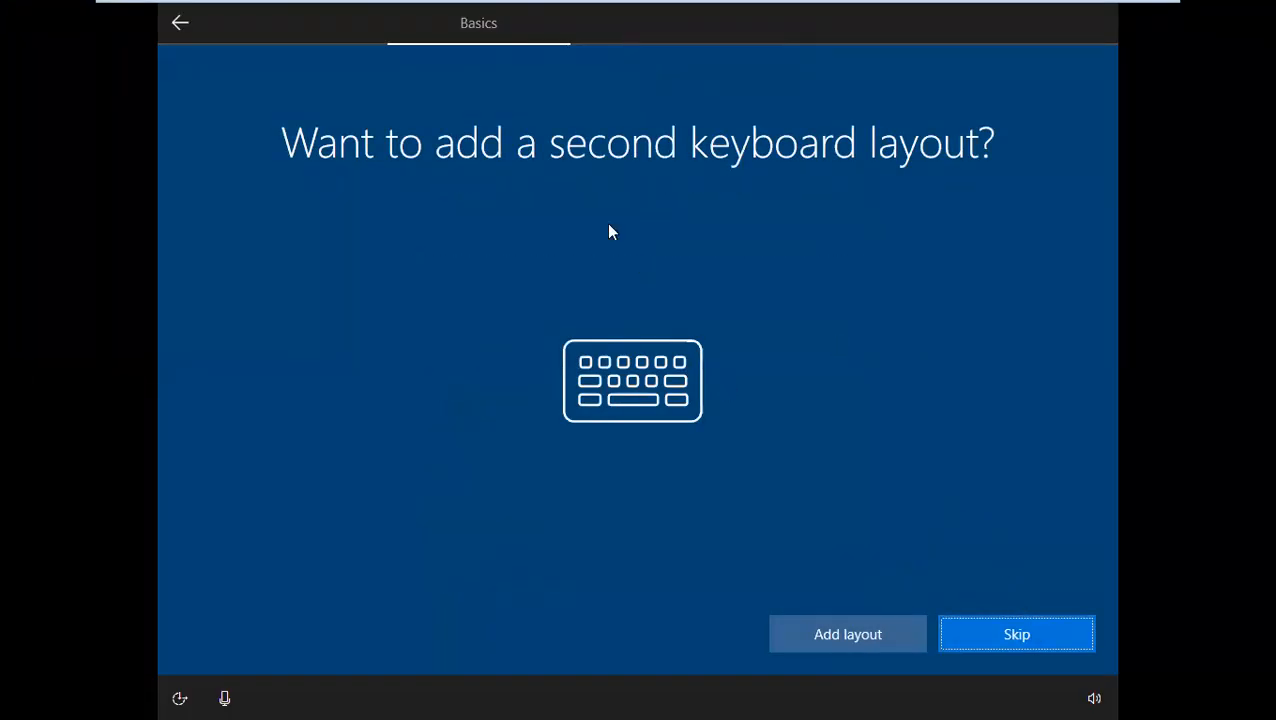
left_click(976, 623)
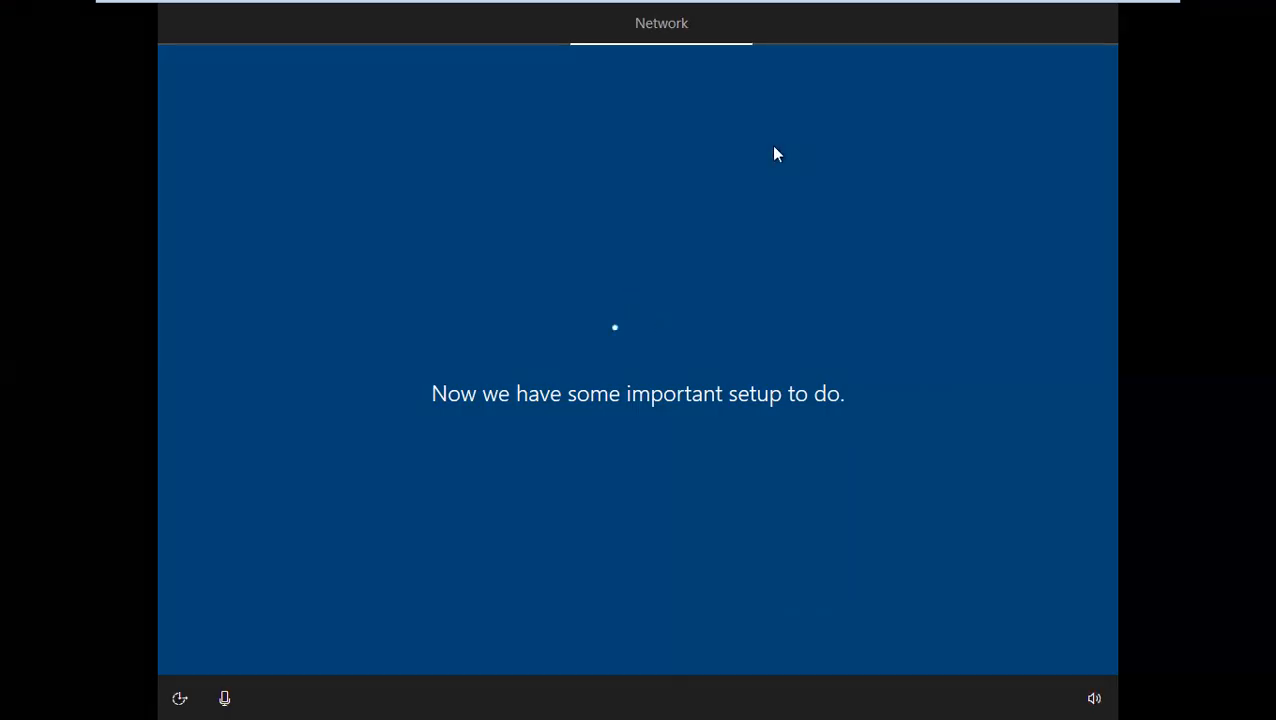
mouse_move(800, 7)
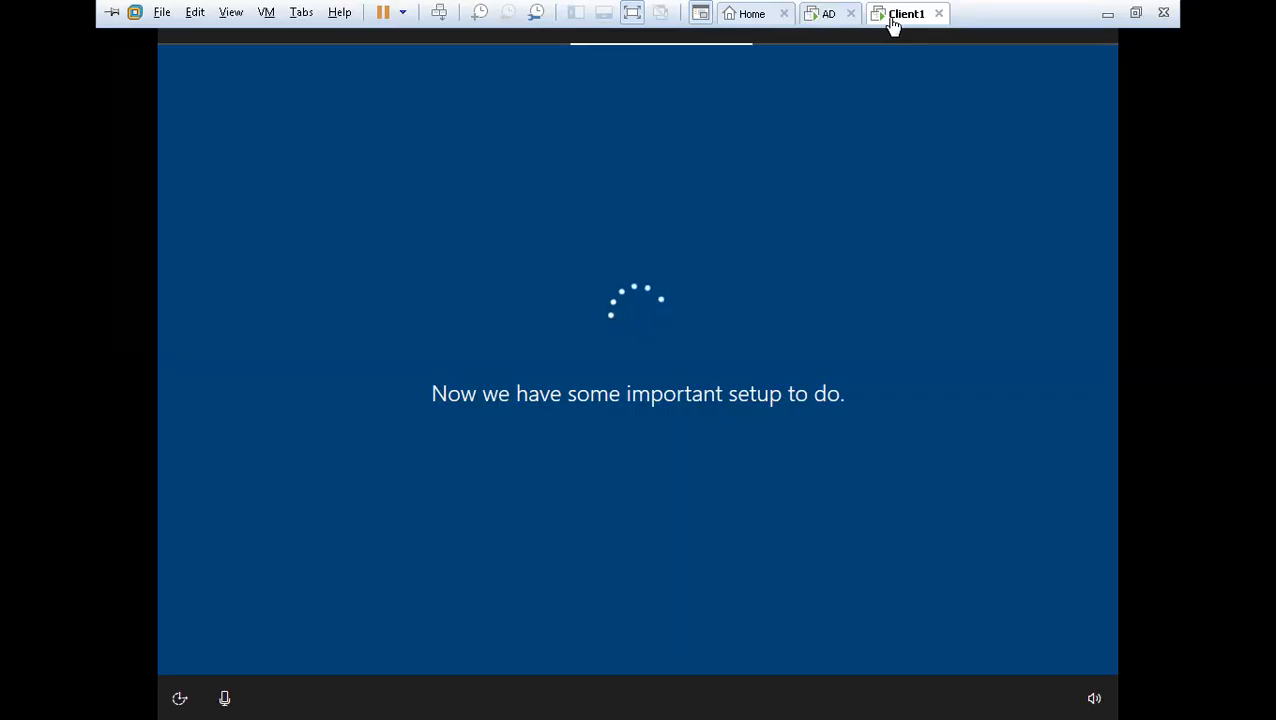
left_click(825, 13)
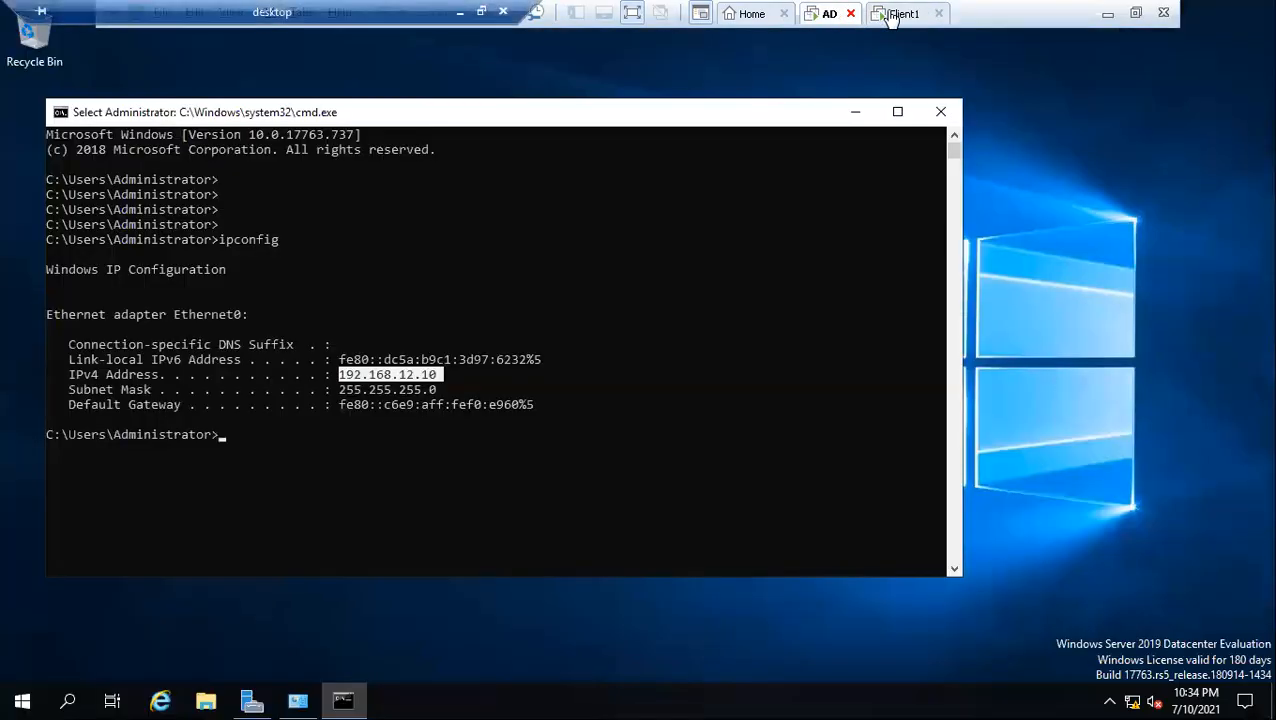
left_click(893, 15)
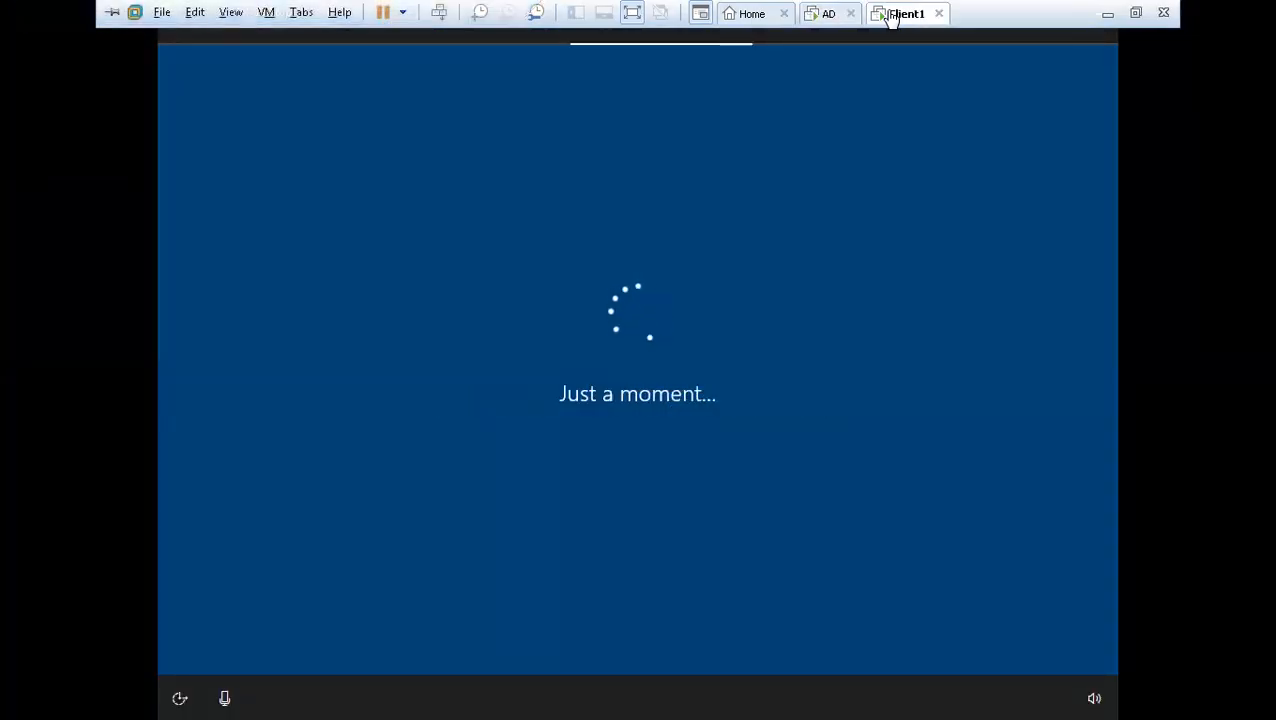
left_click(824, 15)
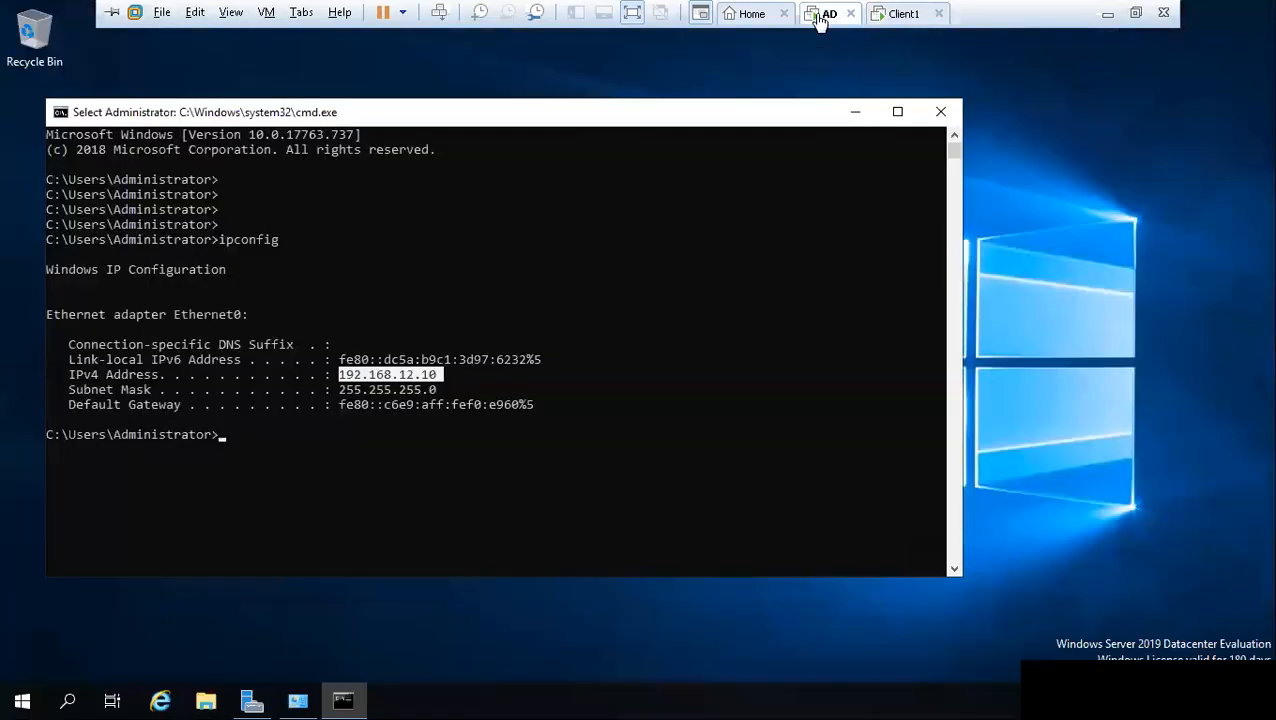
left_click(894, 16)
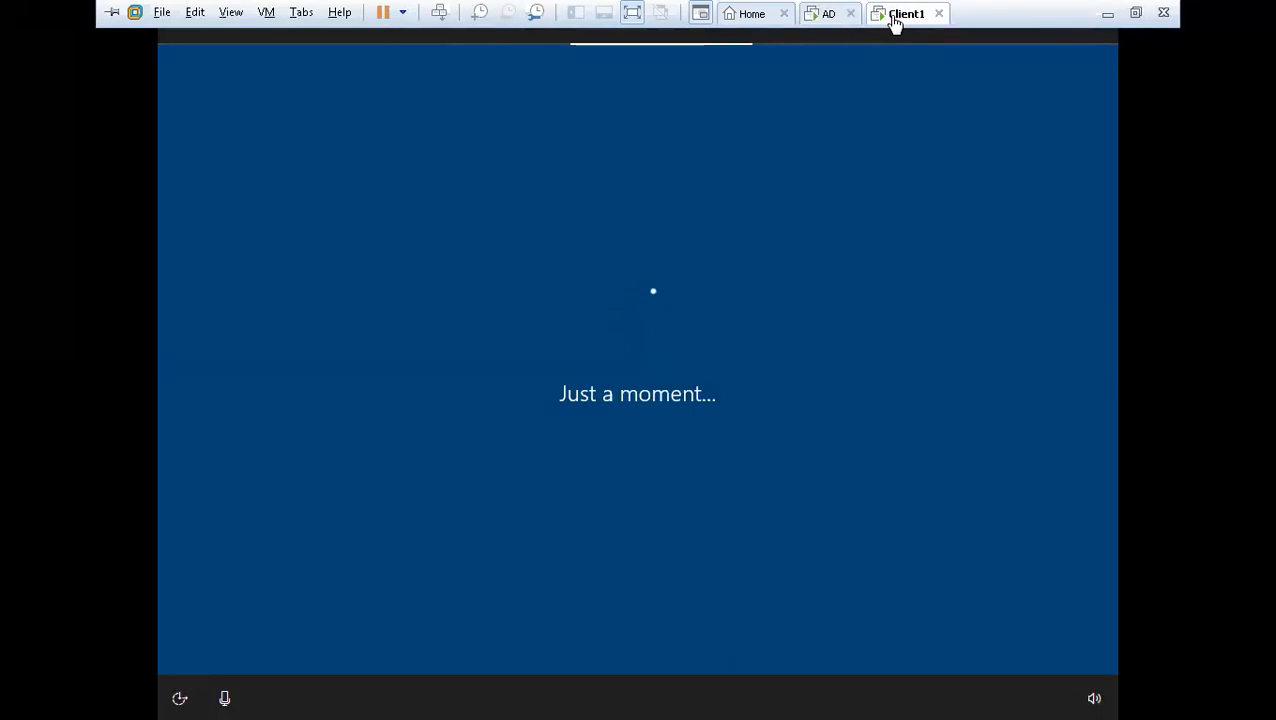
left_click(803, 92)
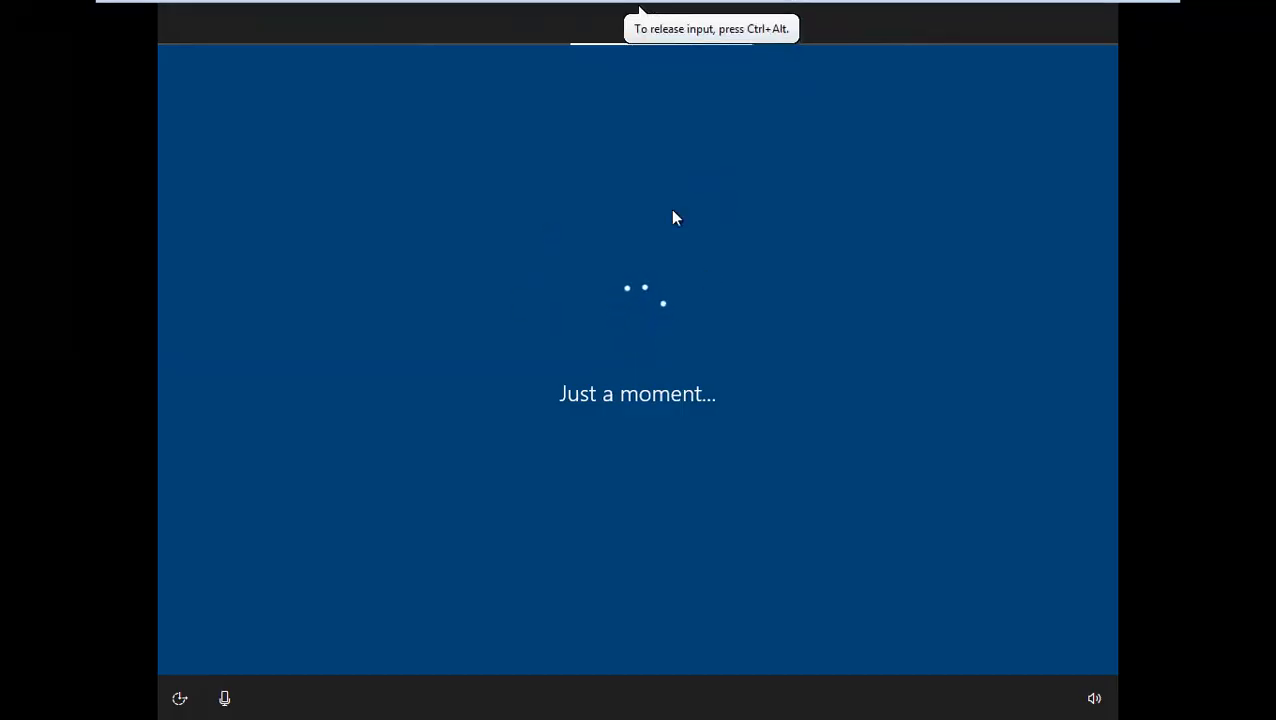
Choose Domain join instead of a Microsoft sign-in and name the local account sysadmin
mouse_move(949, 10)
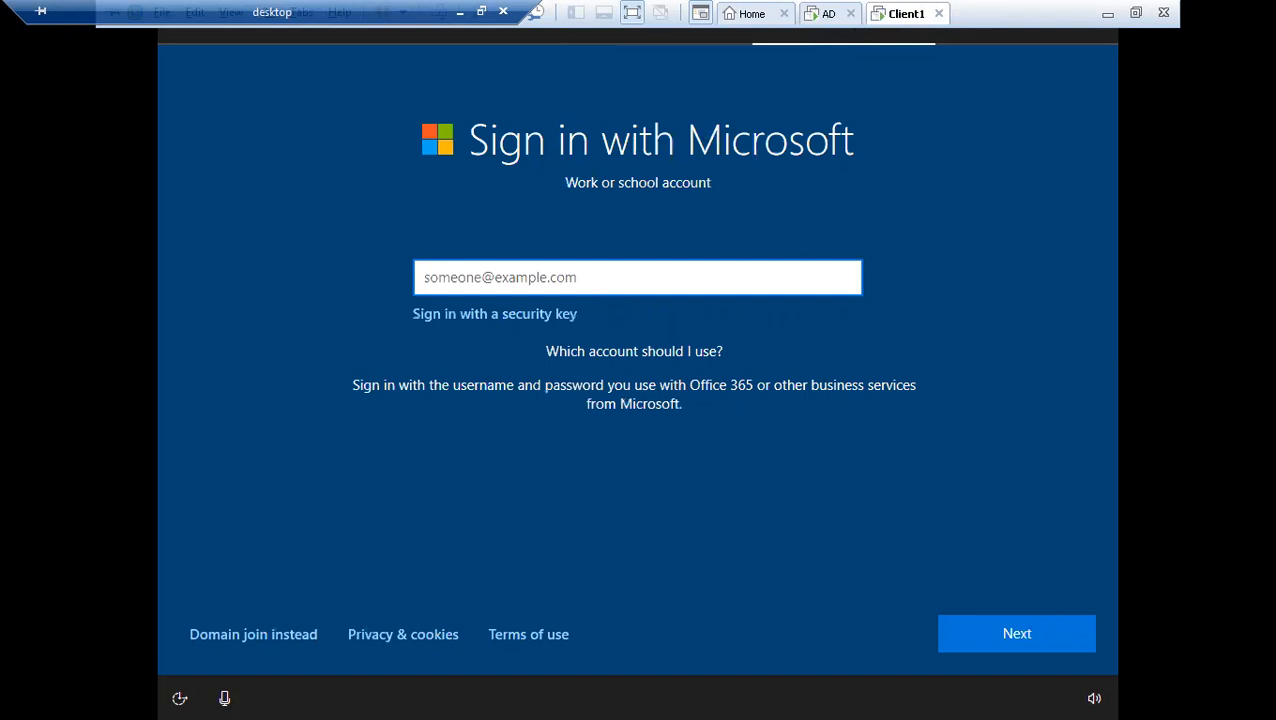
left_click(245, 634)
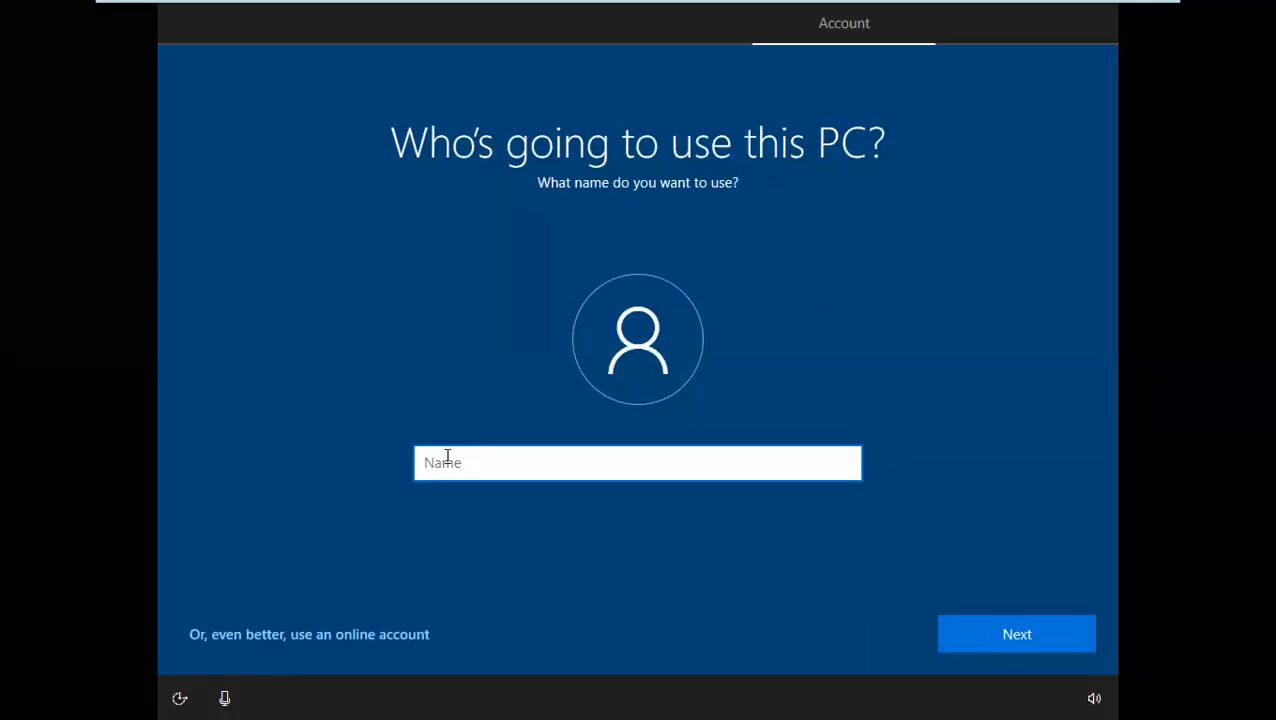
type("sysadmin")
key("Return")
Enter the account password for the new local user, retyping it before continuing
type("*************")
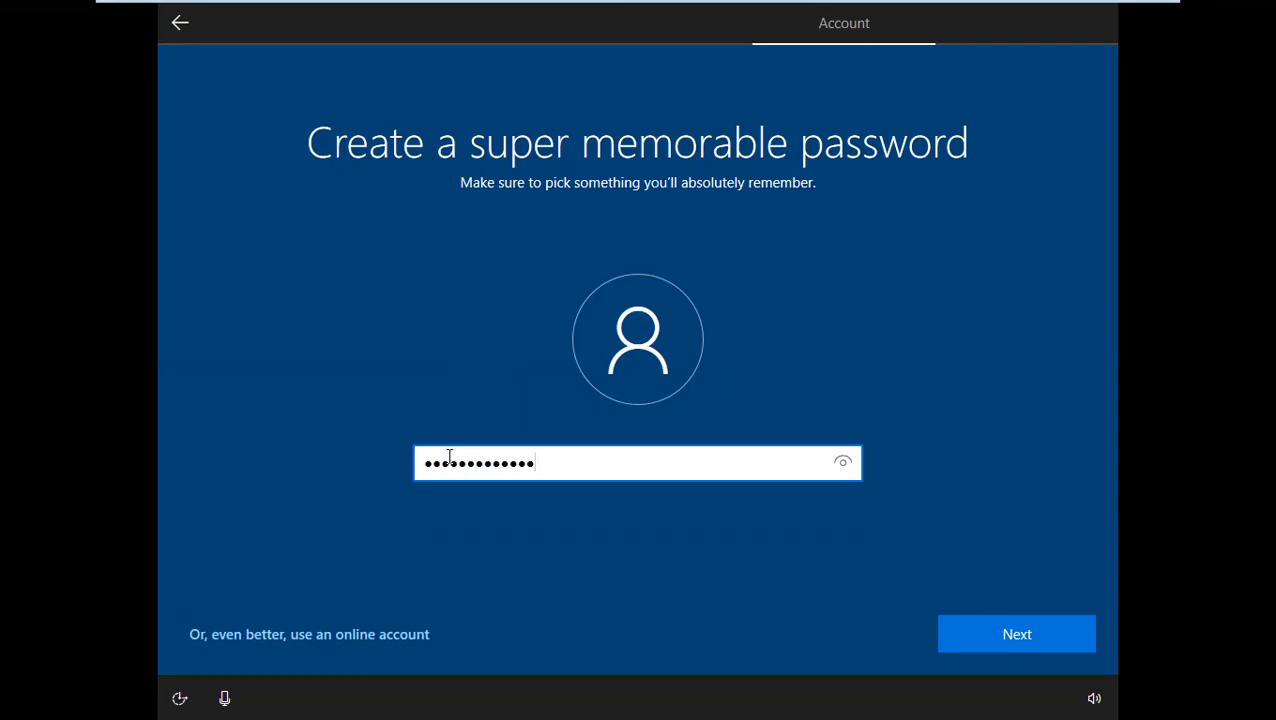
key("BackSpace")
key("BackSpace")
key("BackSpace")
key("BackSpace")
key("BackSpace")
key("BackSpace")
key("BackSpace")
key("BackSpace")
key("BackSpace")
key("BackSpace")
key("BackSpace")
key("BackSpace")
key("BackSpace")
type("*************")
left_click(969, 630)
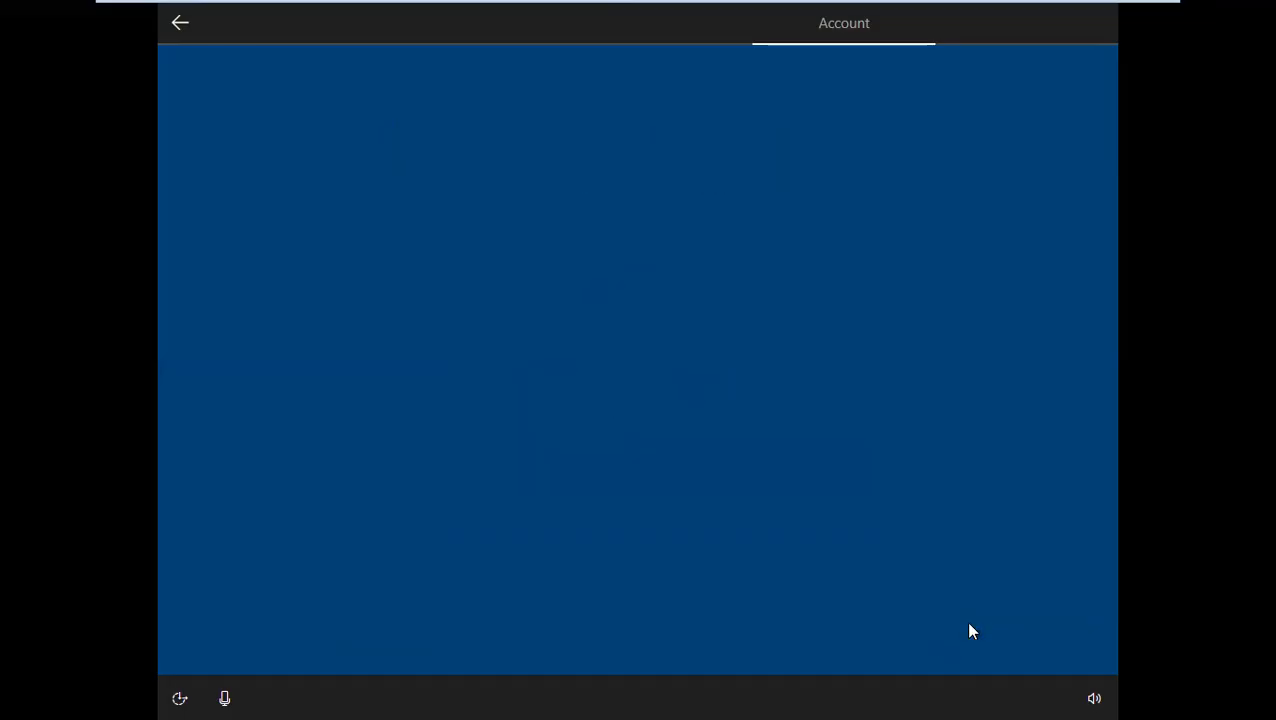
Re-enter the account password to confirm it and continue to the security questions
type("*")
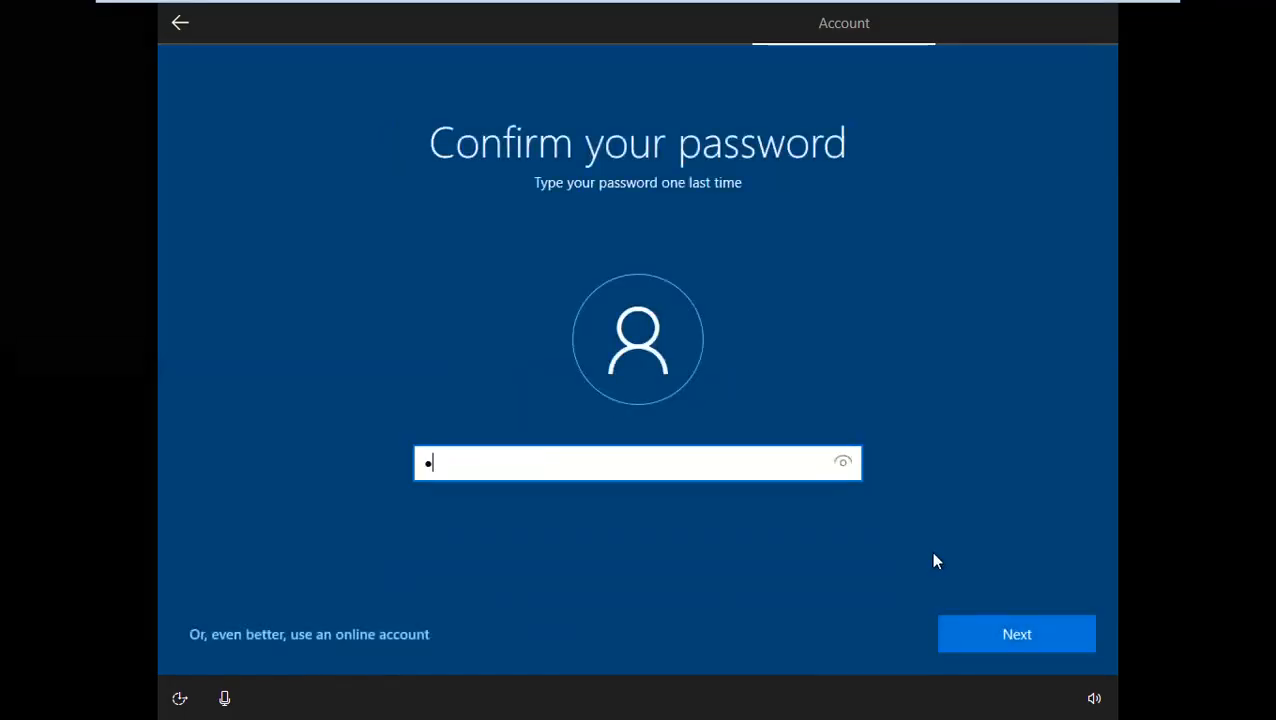
key("BackSpace")
type("*************")
key("Return")
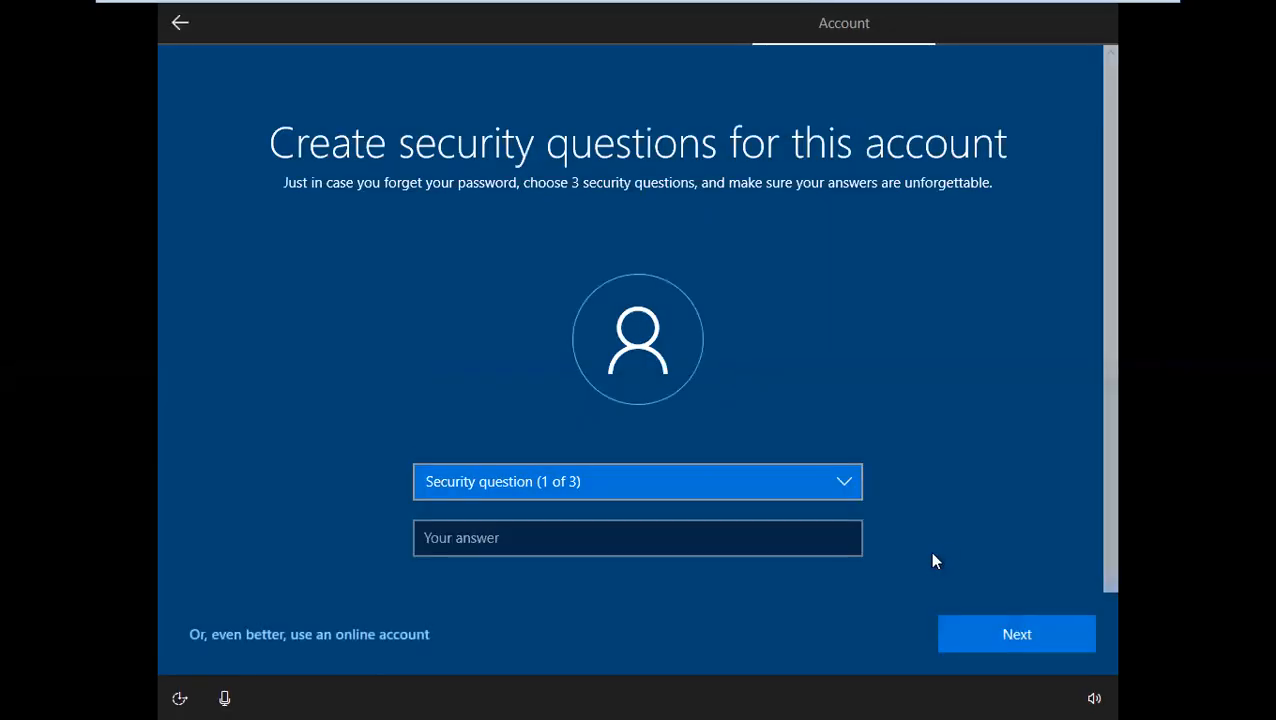
Choose "What was your first pet's name?" as the first security question and enter its security answer
left_click(667, 488)
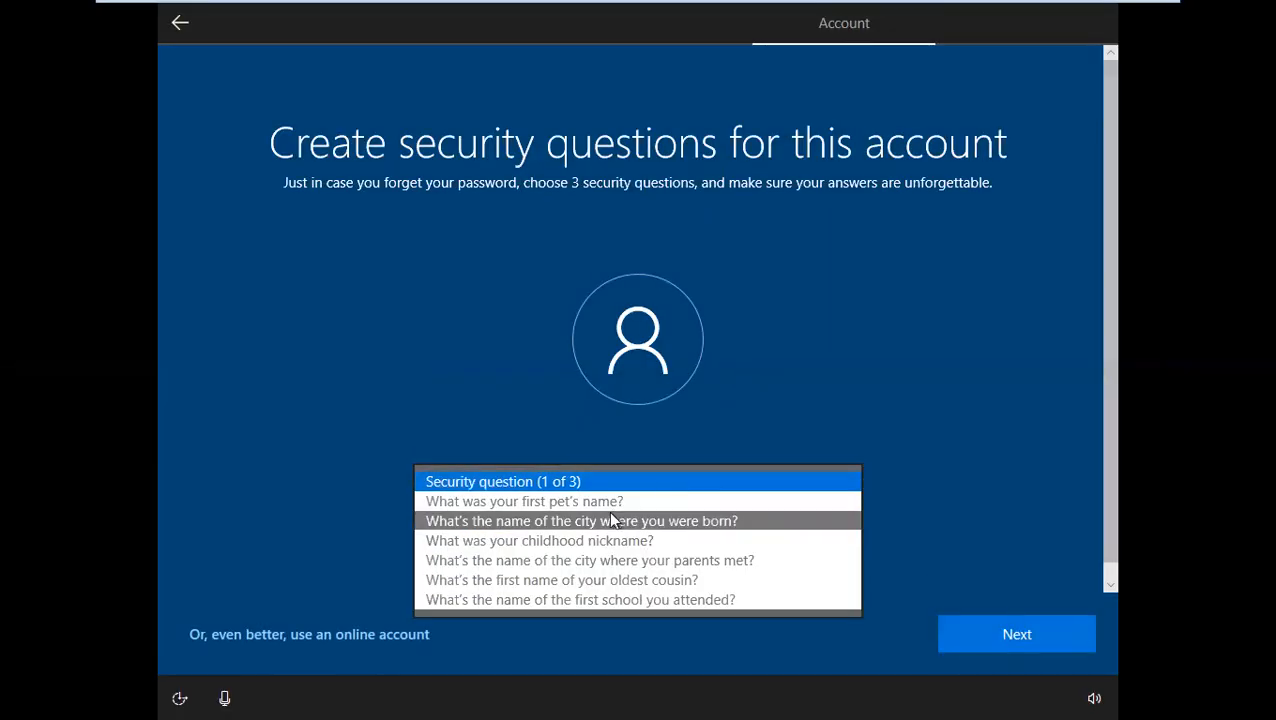
left_click(604, 503)
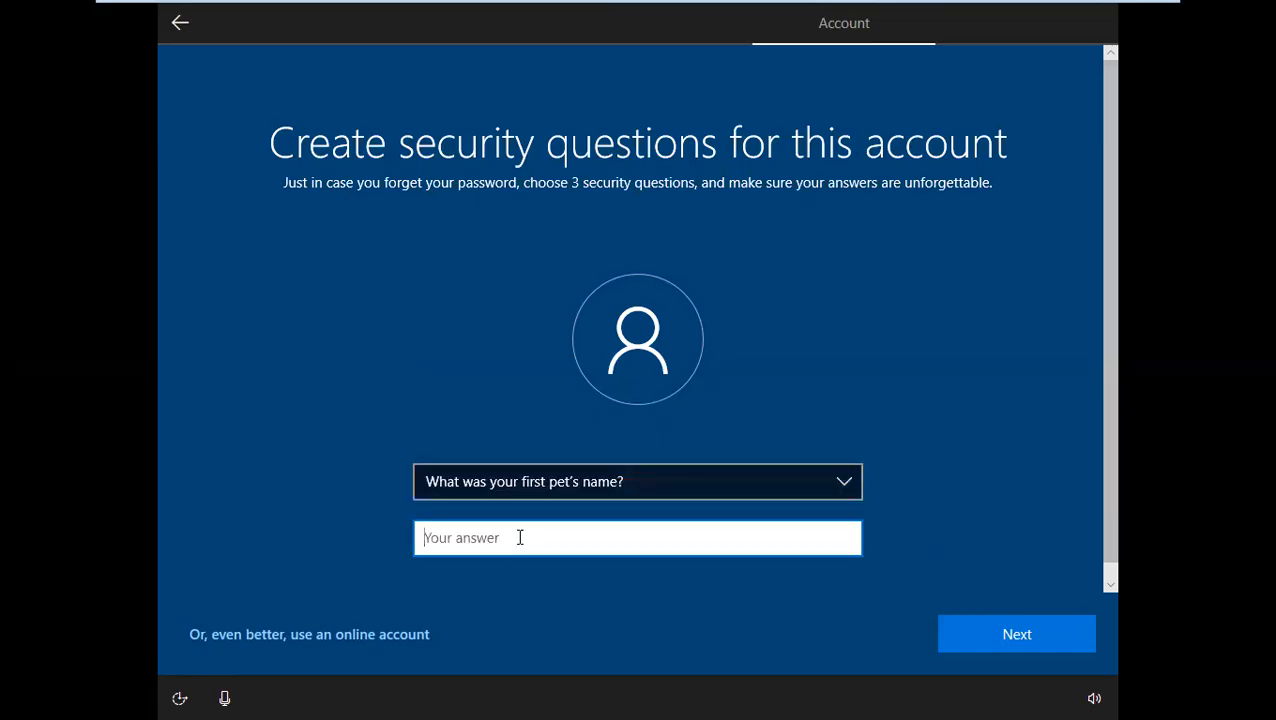
type("abc")
key("Return")
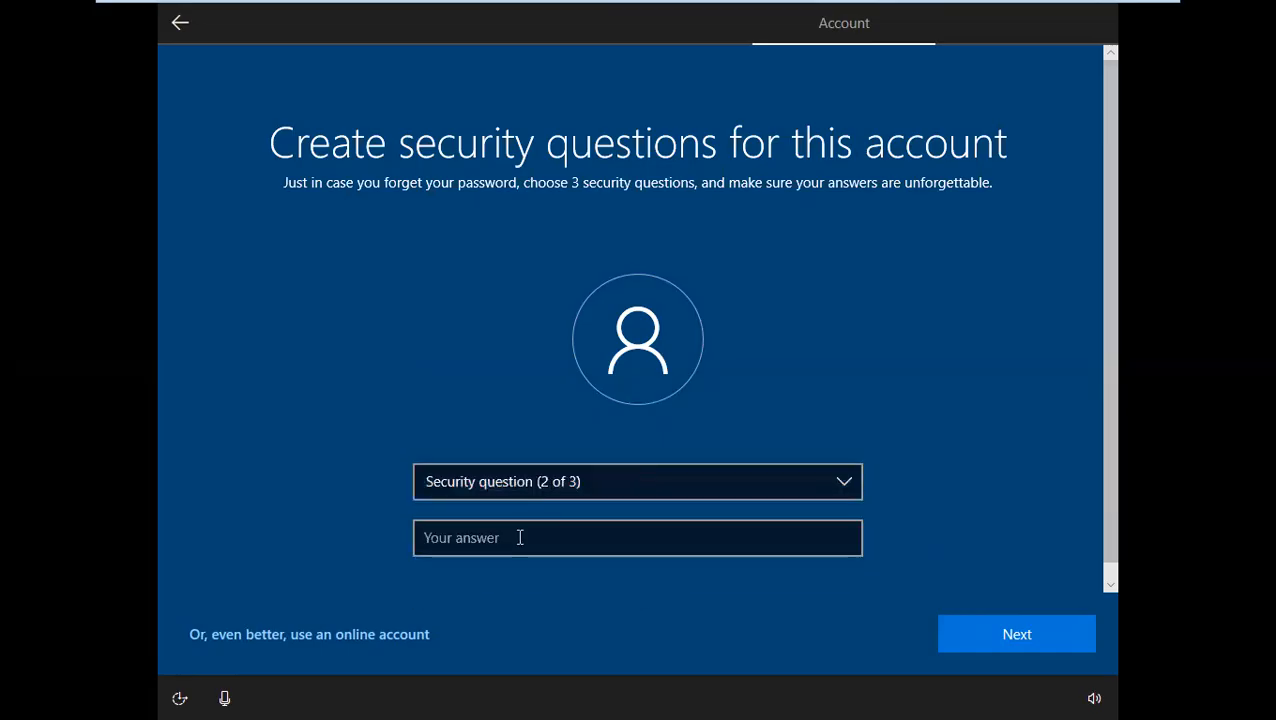
Set the second security question to "What's the name of the city where you were born?" and enter its security answer
left_click(533, 484)
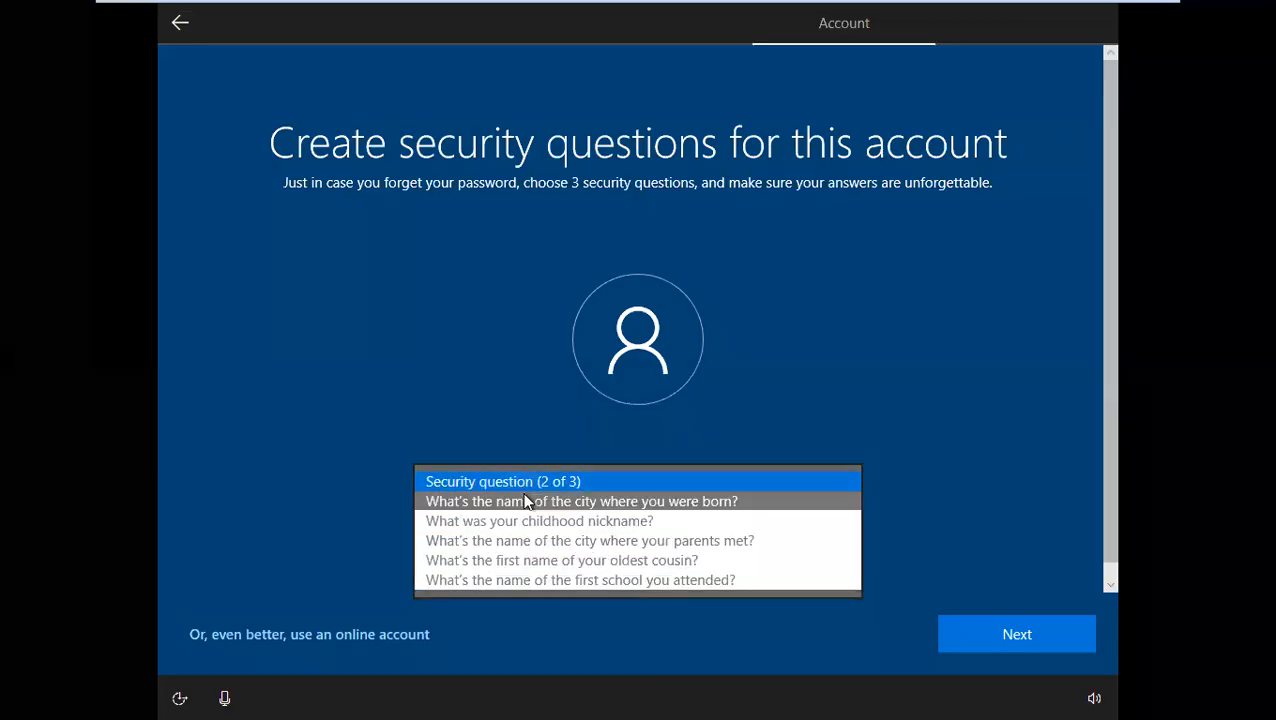
left_click(524, 503)
left_click(487, 540)
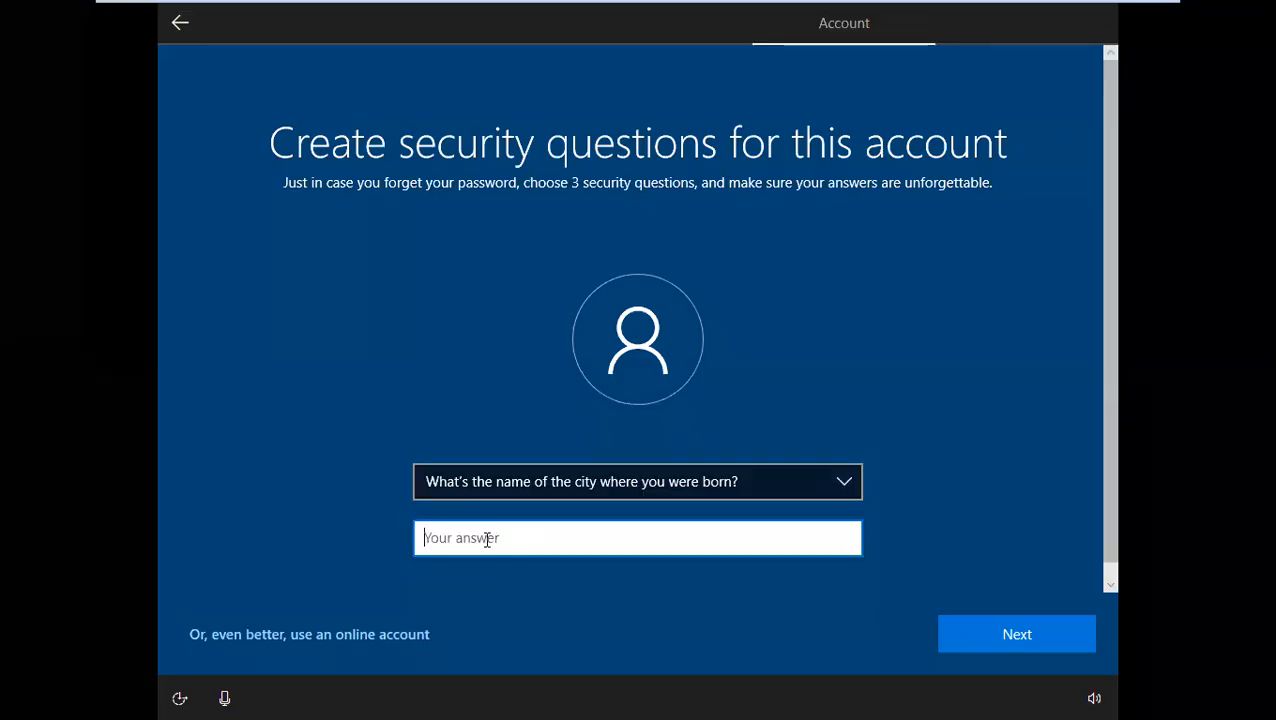
type("abc")
key("Return")
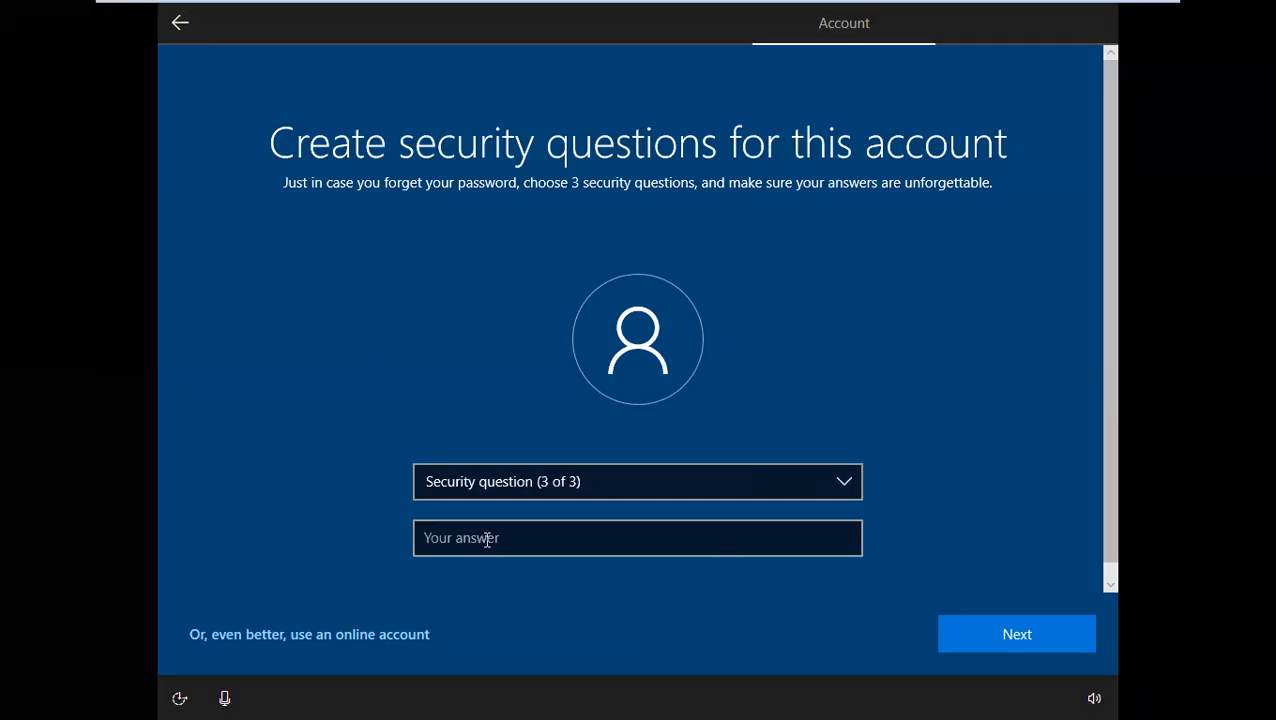
Pick "What was your childhood nickname?" as the third security question, enter its security answer and continue
left_click(505, 492)
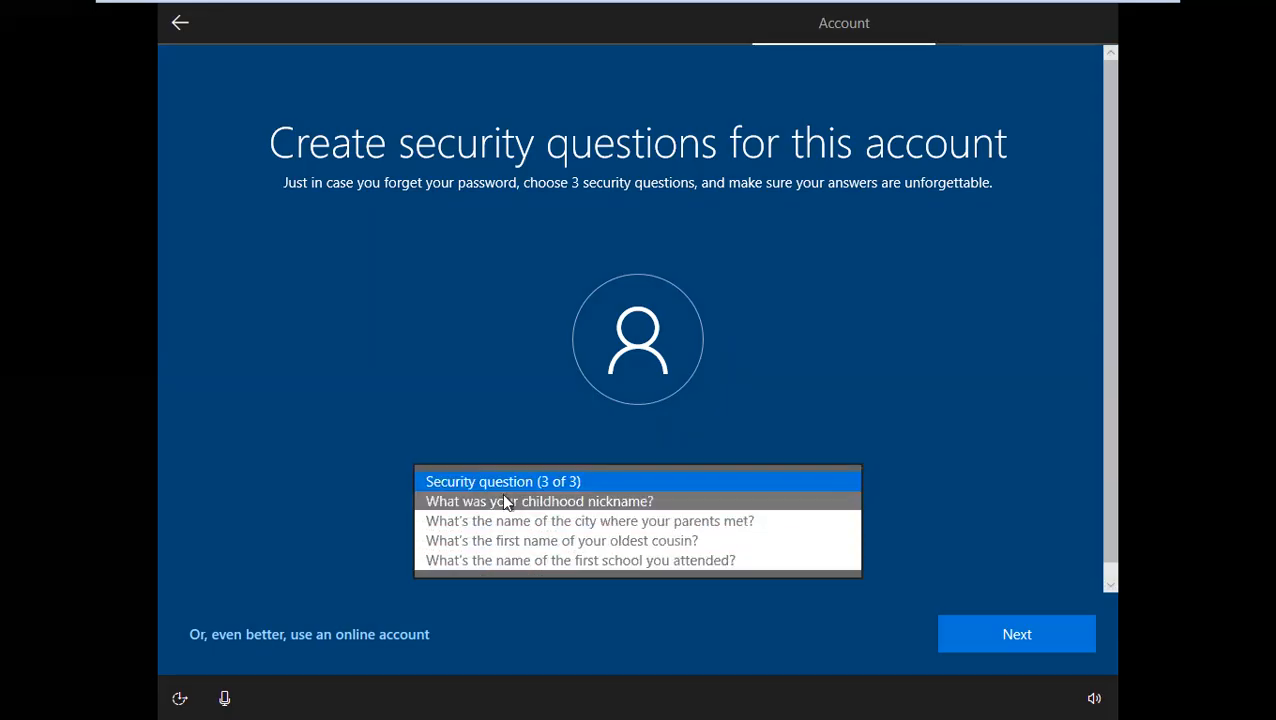
left_click(507, 501)
left_click(478, 530)
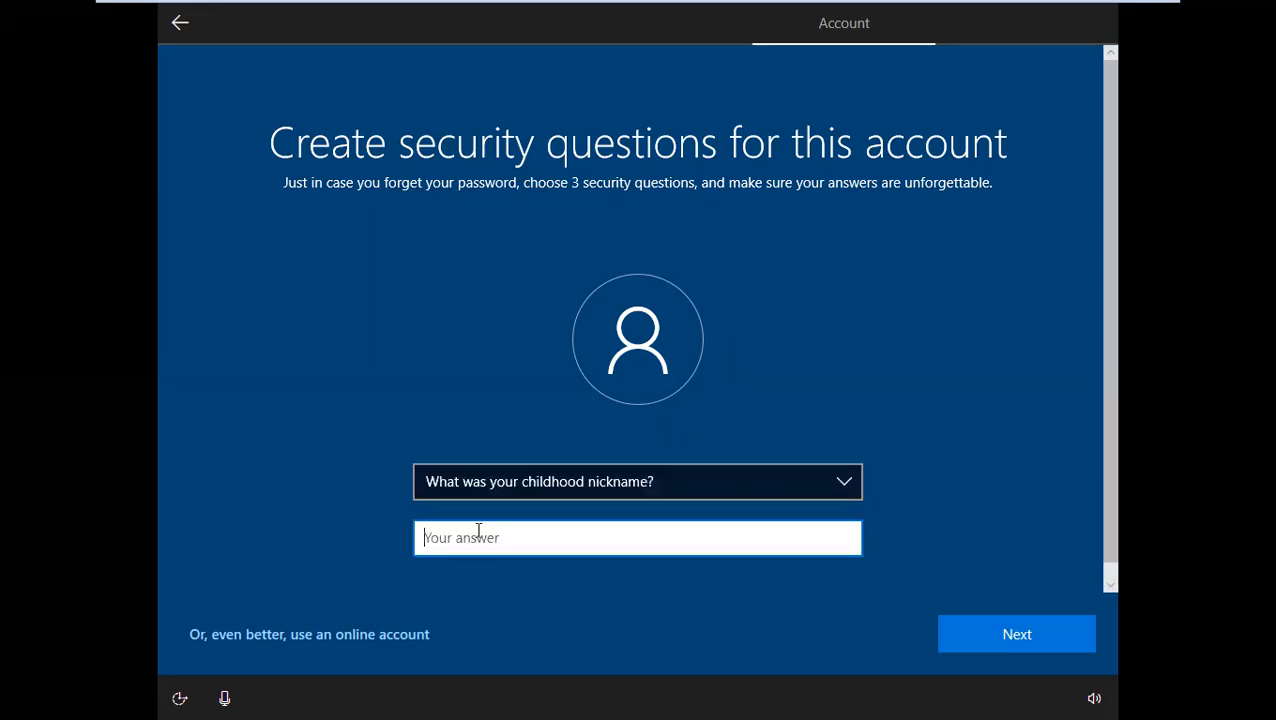
type("abd")
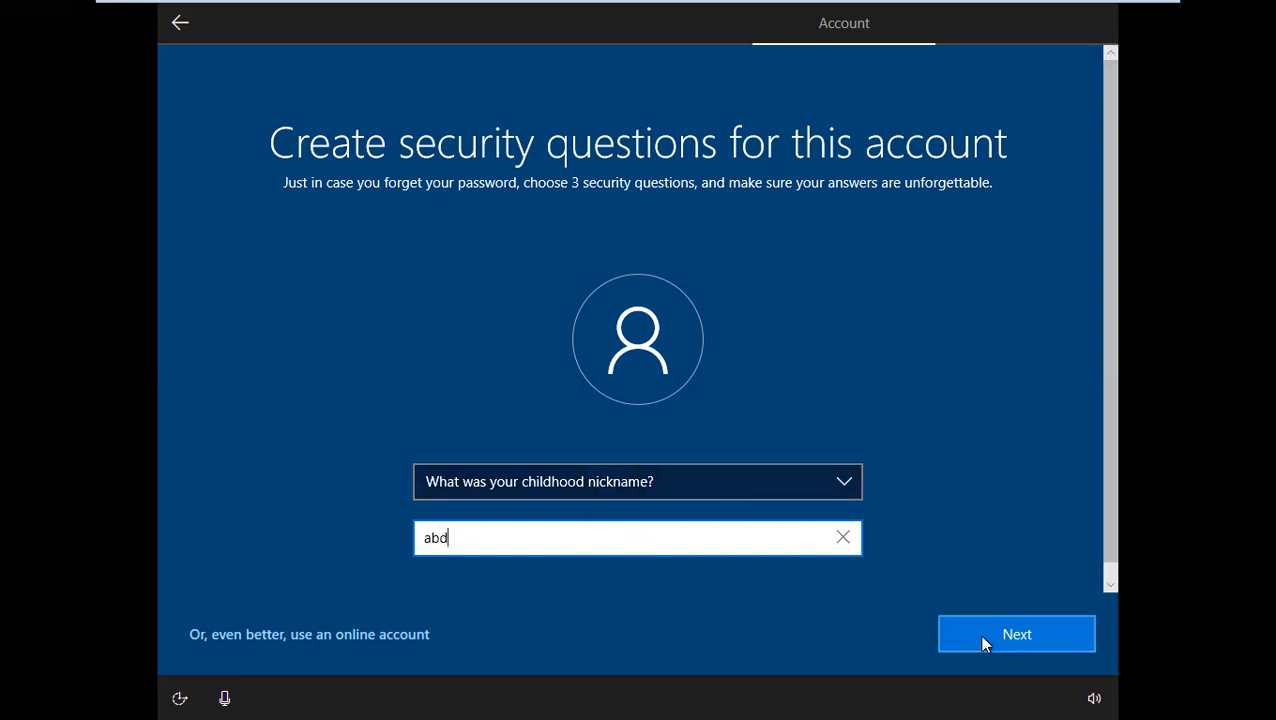
left_click(982, 643)
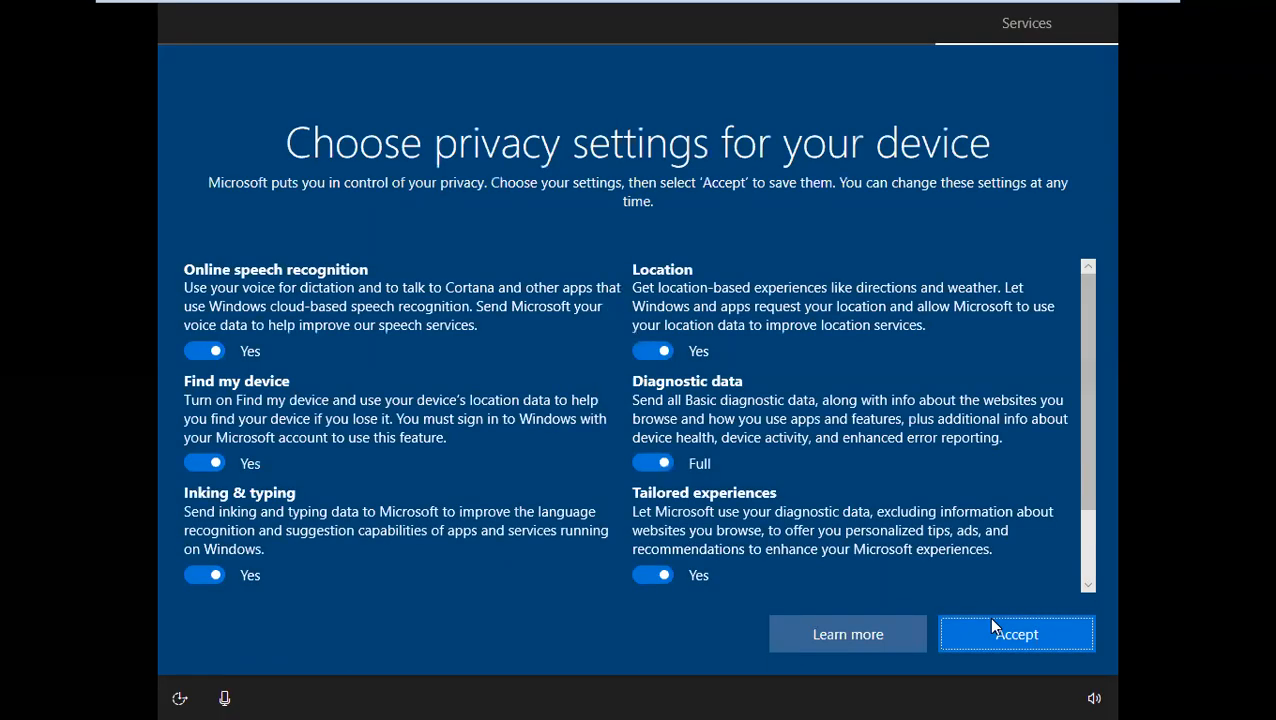
Accept the default privacy settings, allow activity history, and accept Cortana
left_click(992, 630)
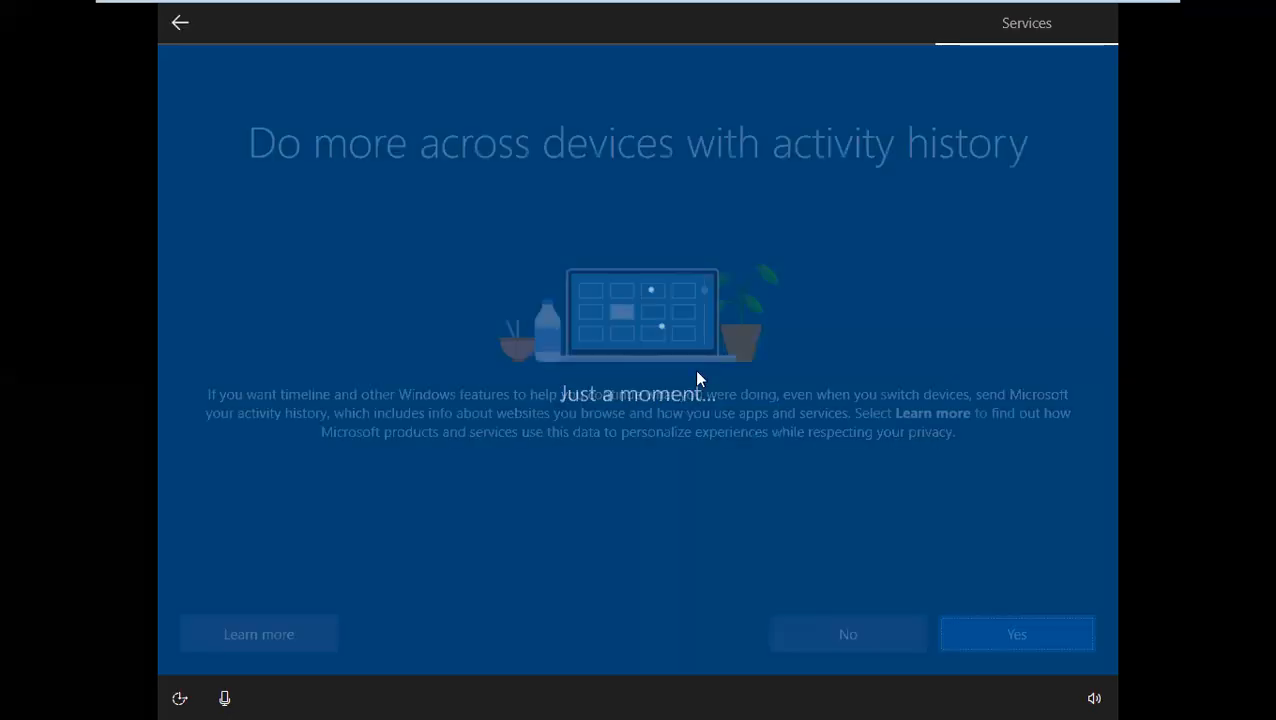
left_click(973, 622)
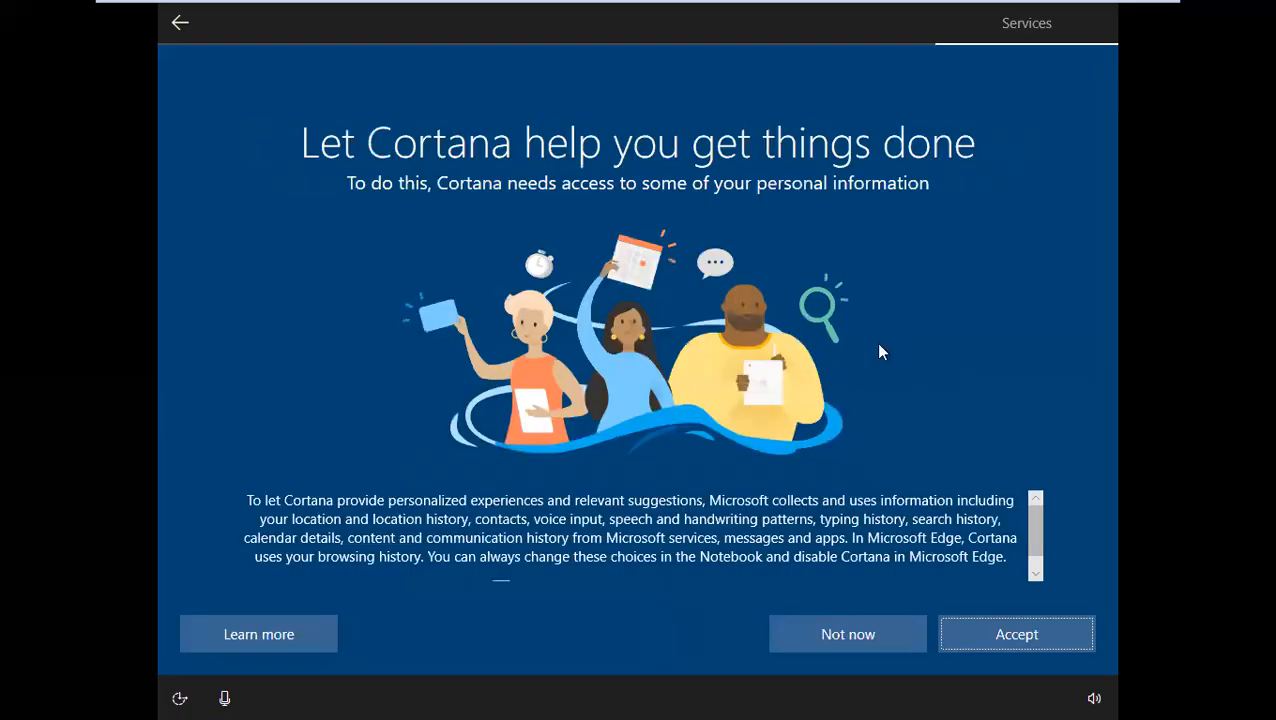
left_click(992, 630)
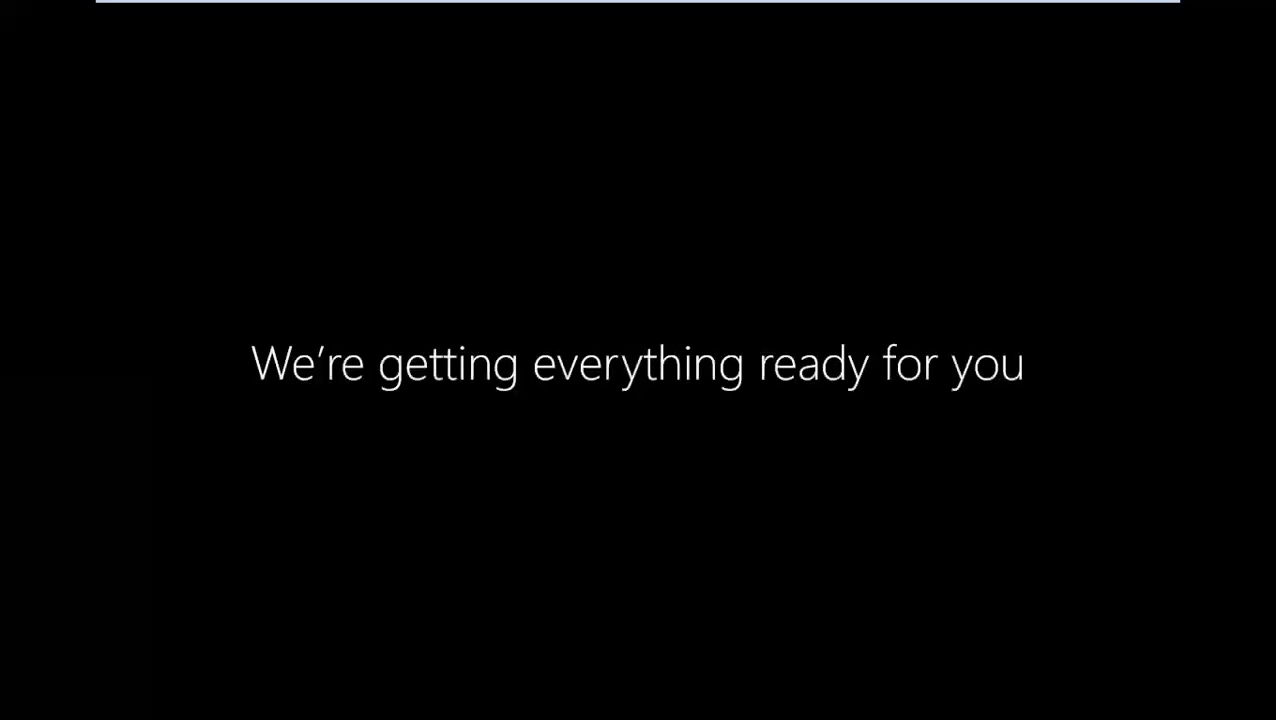
Switch from Client1's final setup screen to the AD server's console
mouse_move(915, 4)
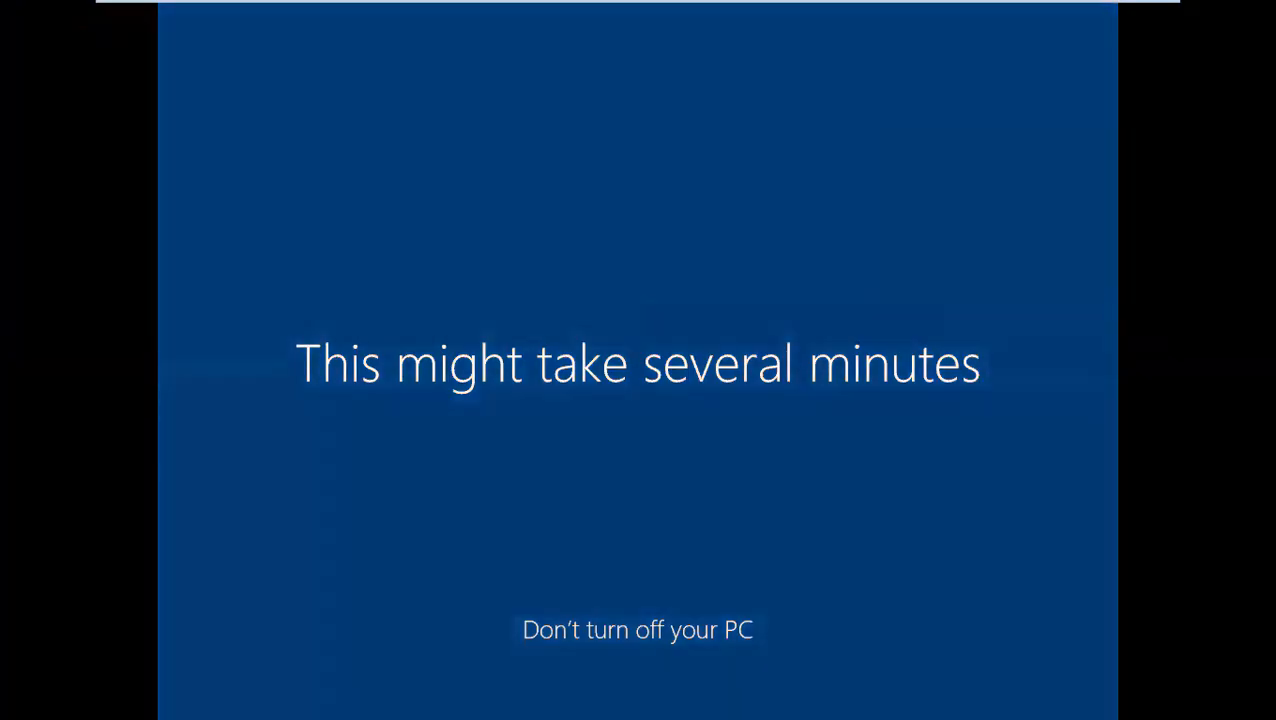
mouse_move(272, 2)
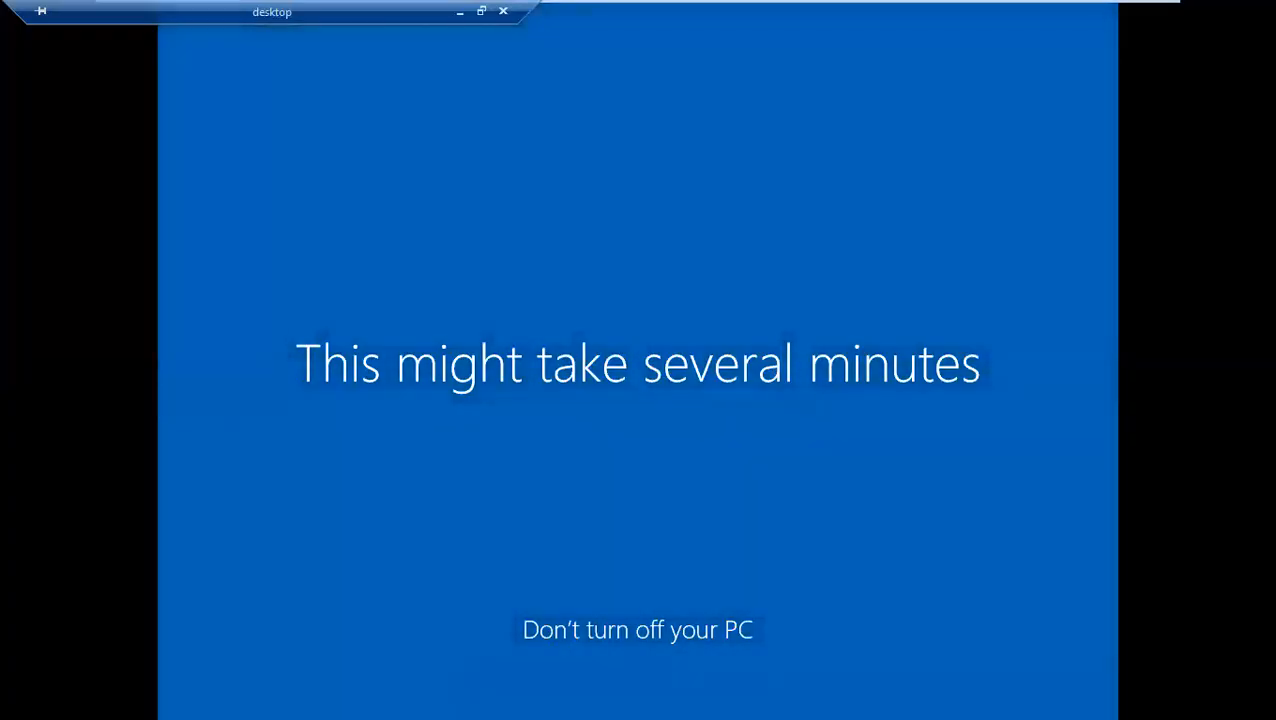
mouse_move(1002, 9)
left_click(825, 20)
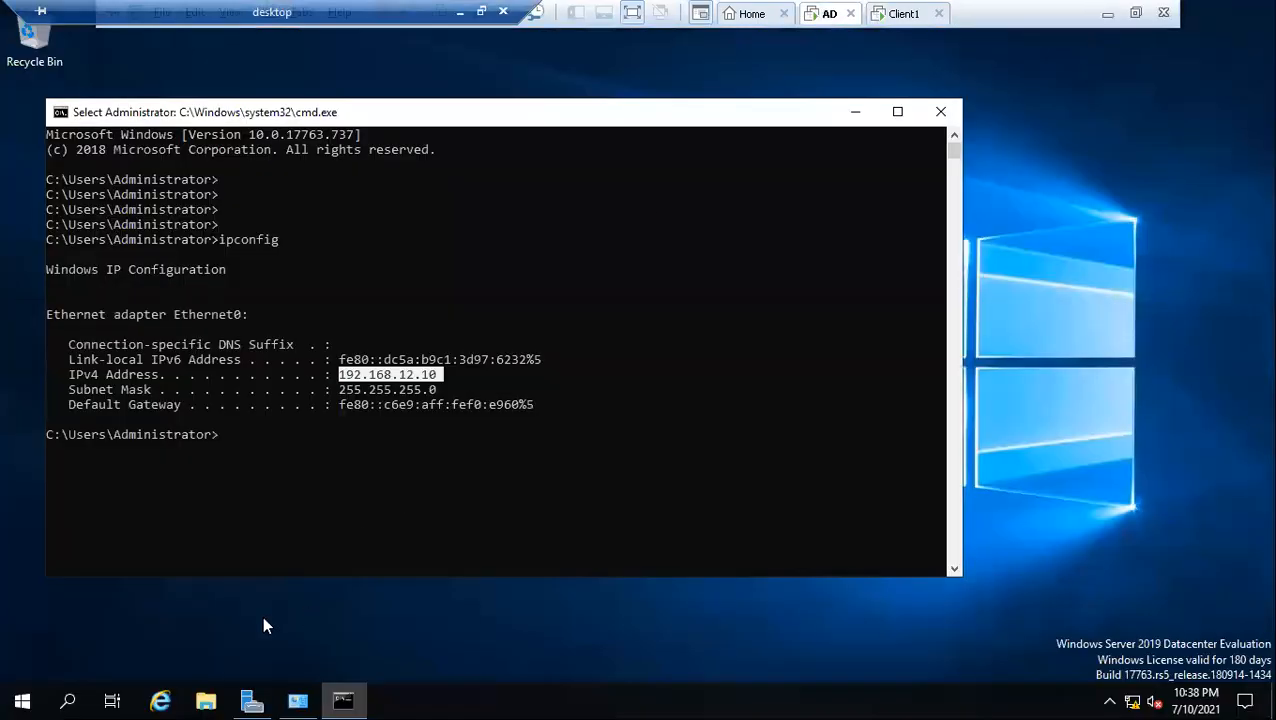
Close the command prompt window on the AD server
left_click(20, 699)
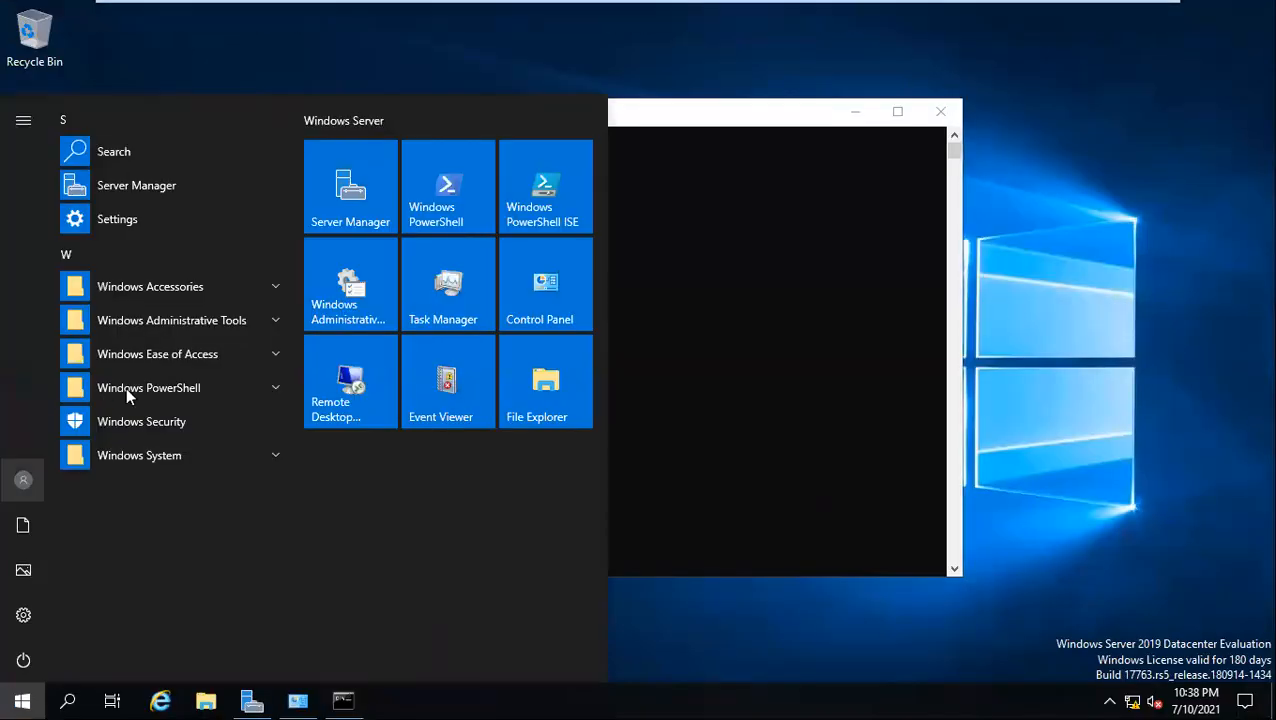
left_click(998, 162)
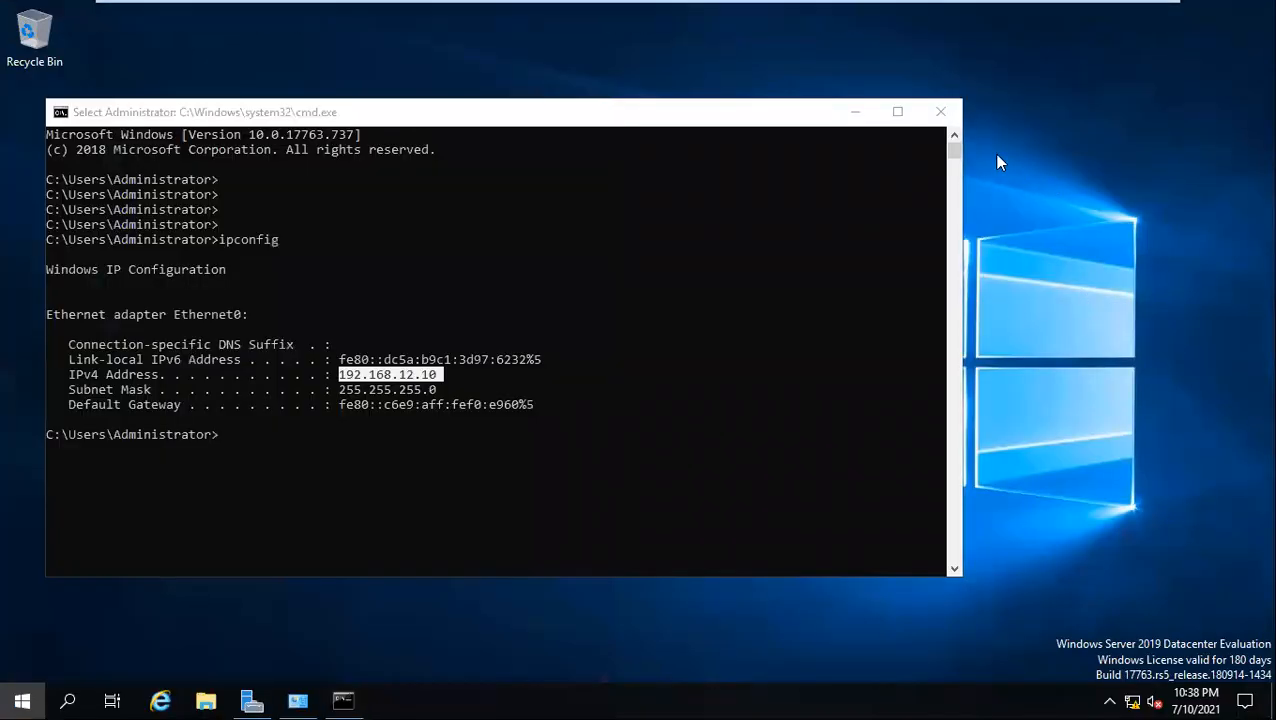
left_click(940, 112)
Alternate between the Client1 and AD consoles to check on Client1's Windows setup, ending at Client1's desktop
mouse_move(848, 7)
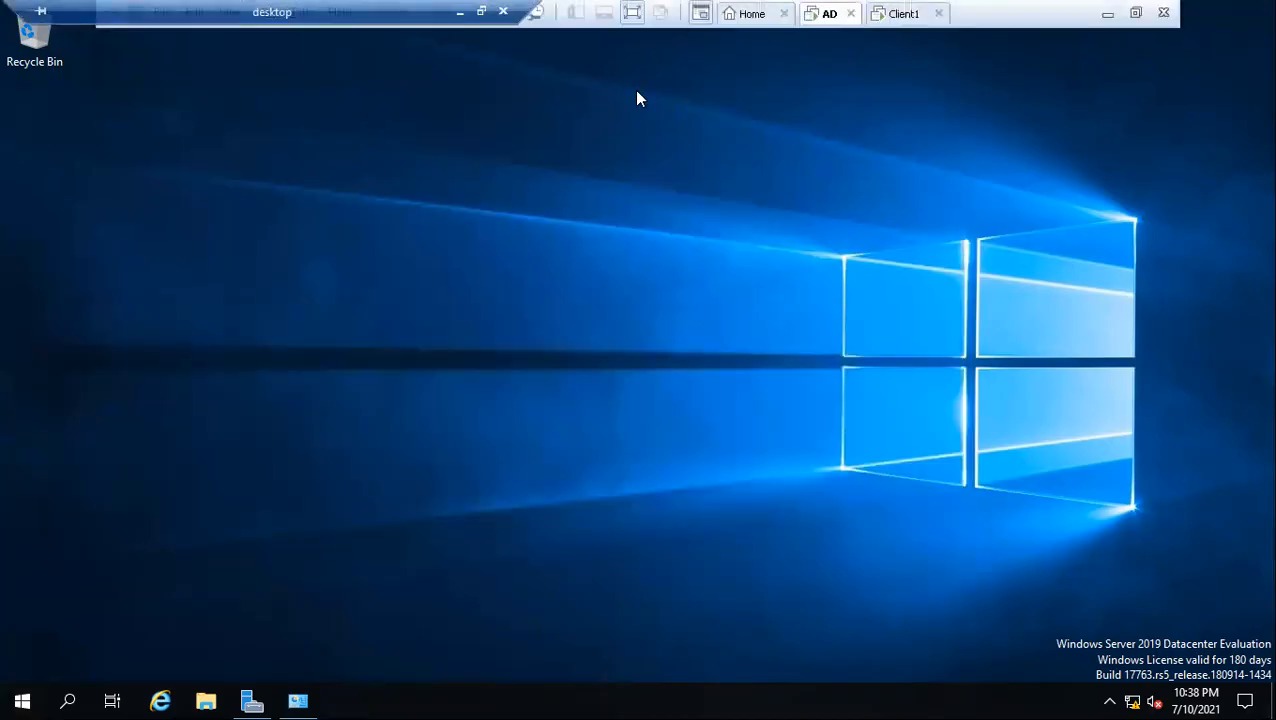
left_click(890, 16)
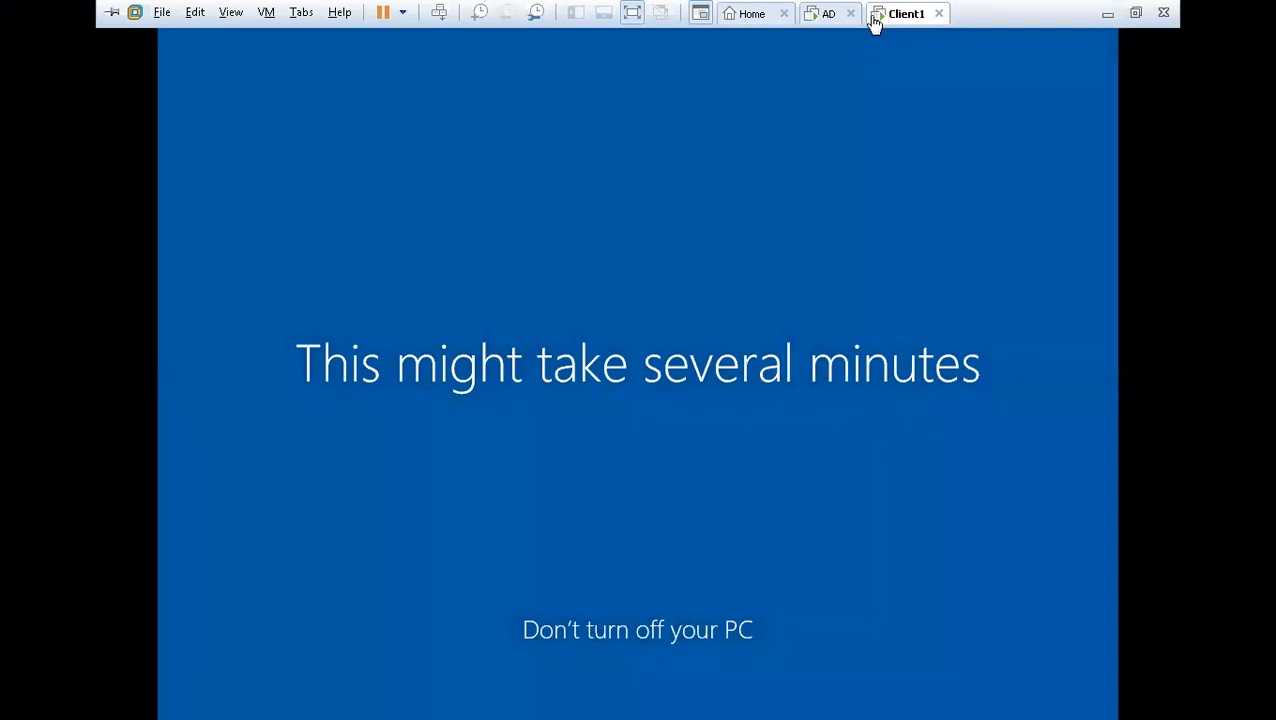
left_click(826, 14)
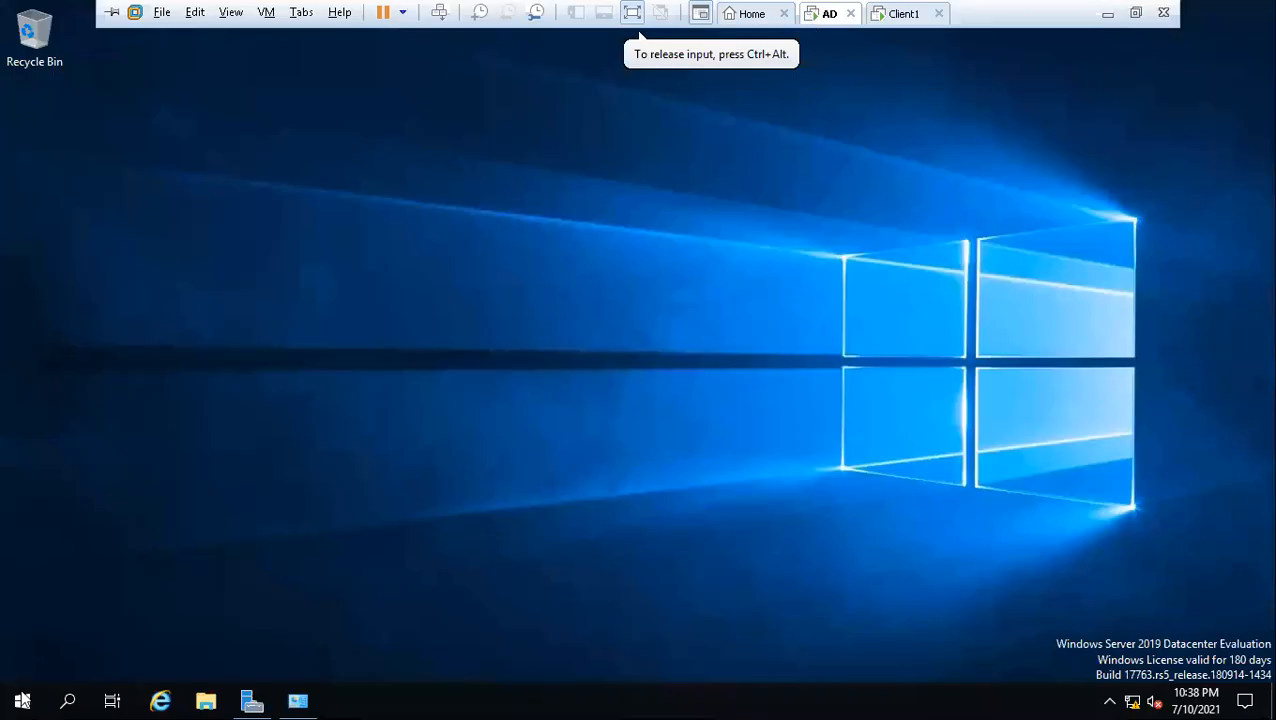
left_click(22, 700)
left_click(1153, 467)
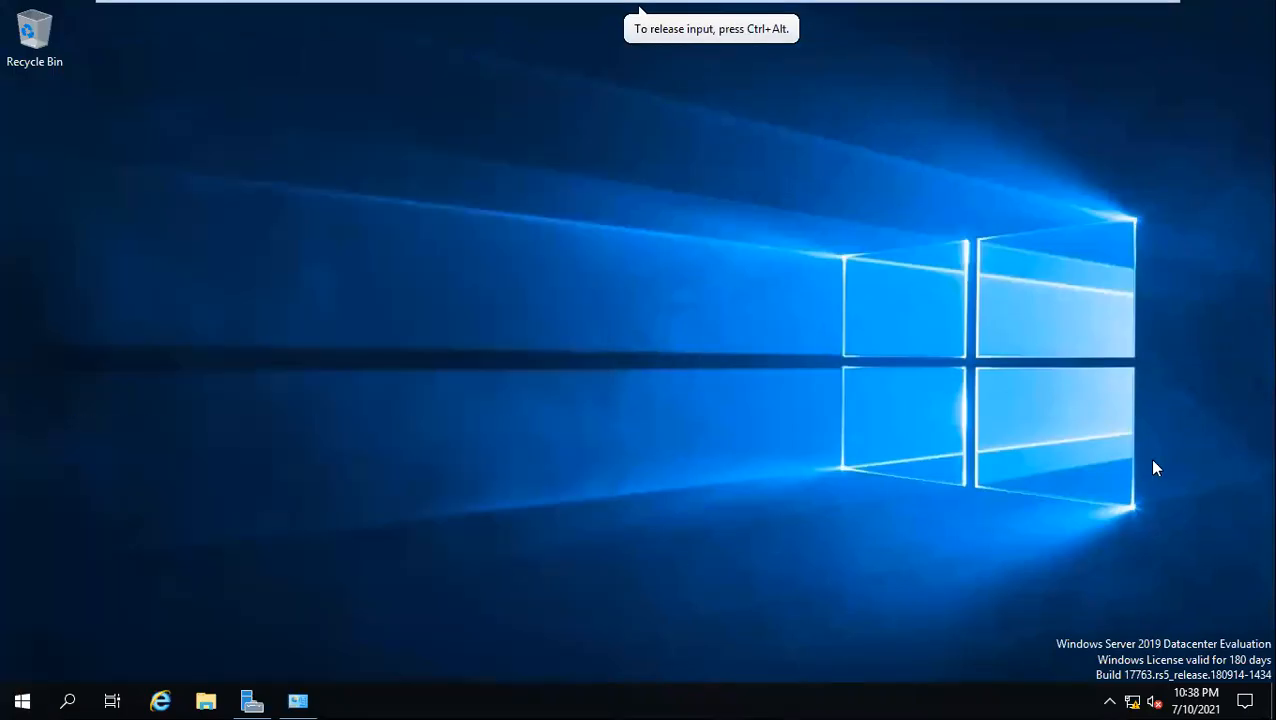
mouse_move(1090, 8)
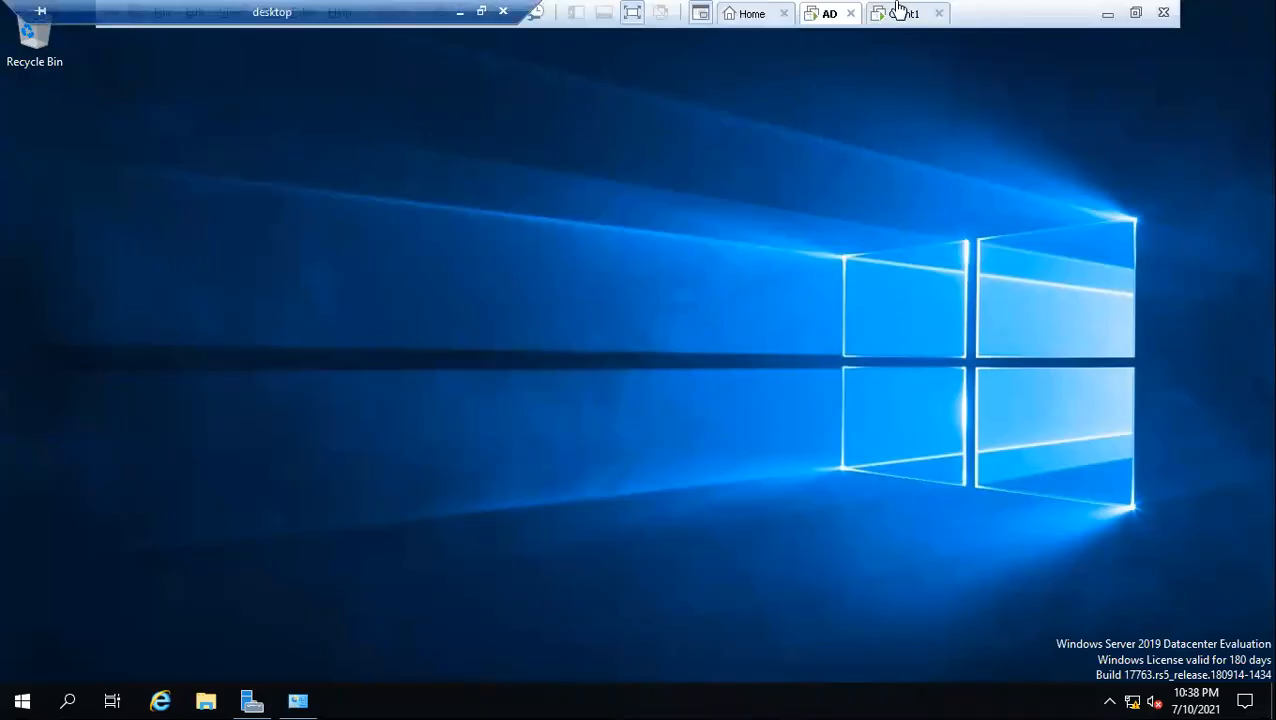
left_click(897, 12)
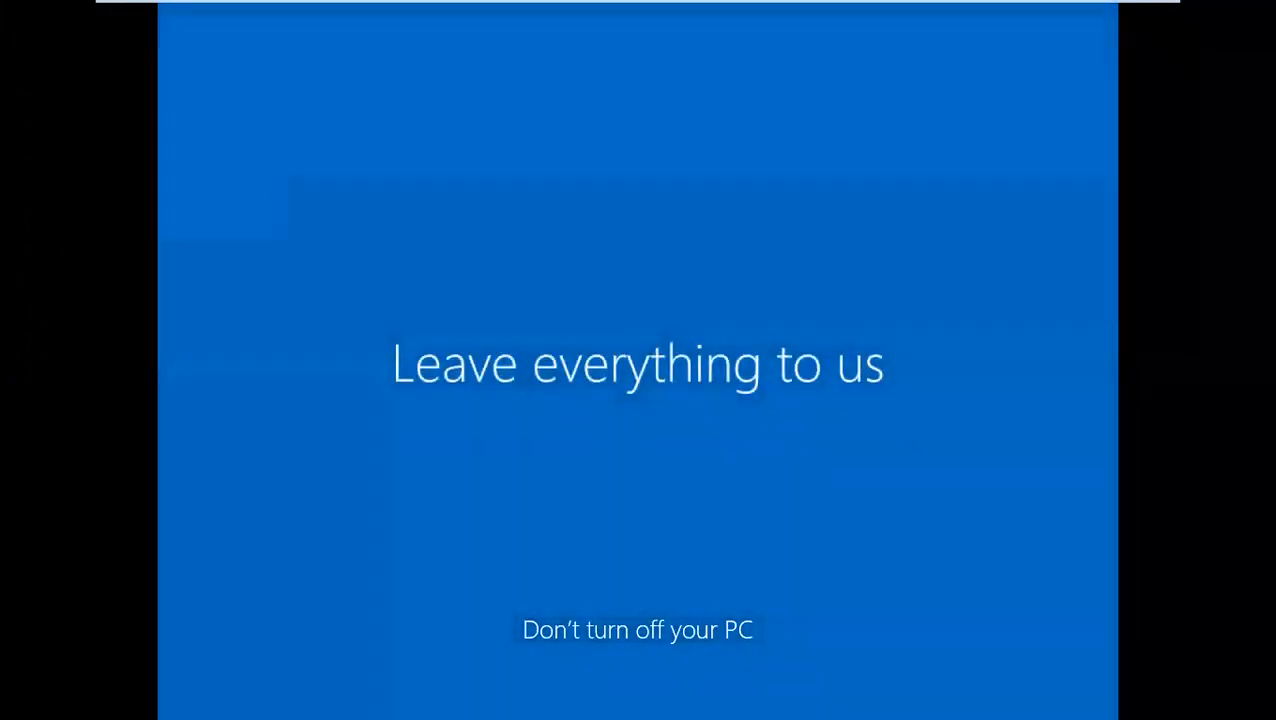
mouse_move(980, 6)
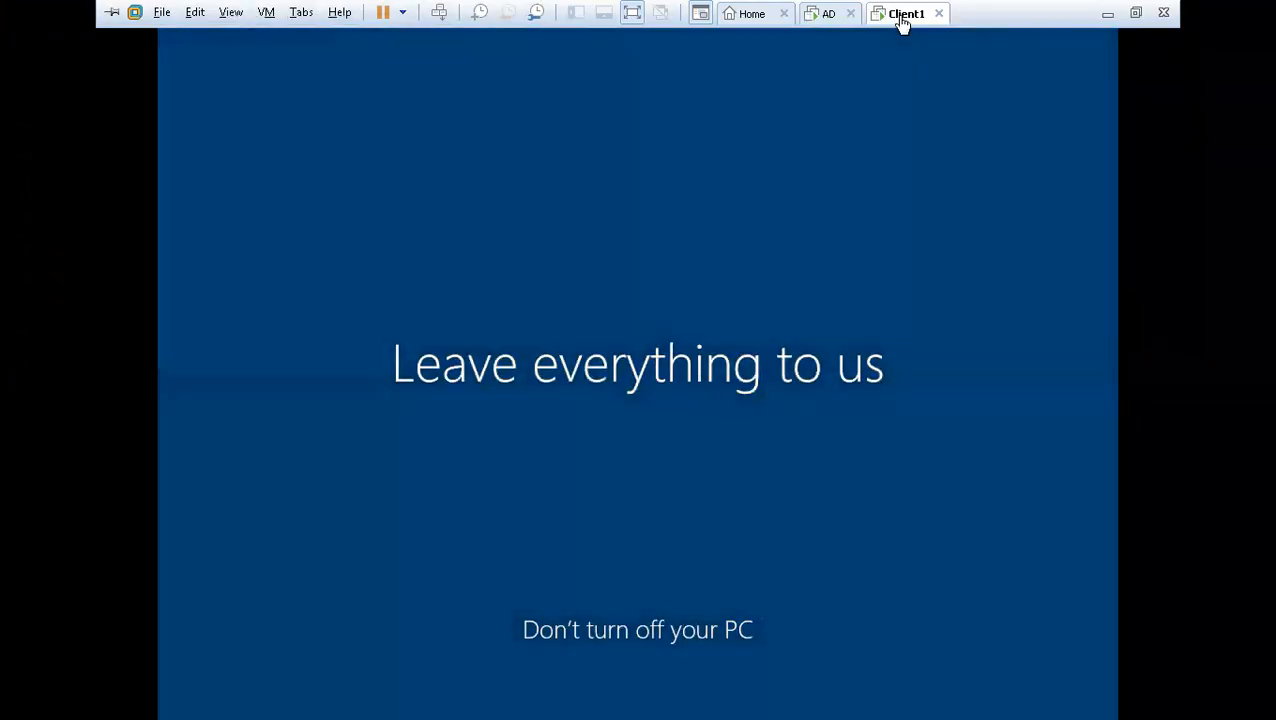
left_click(632, 36)
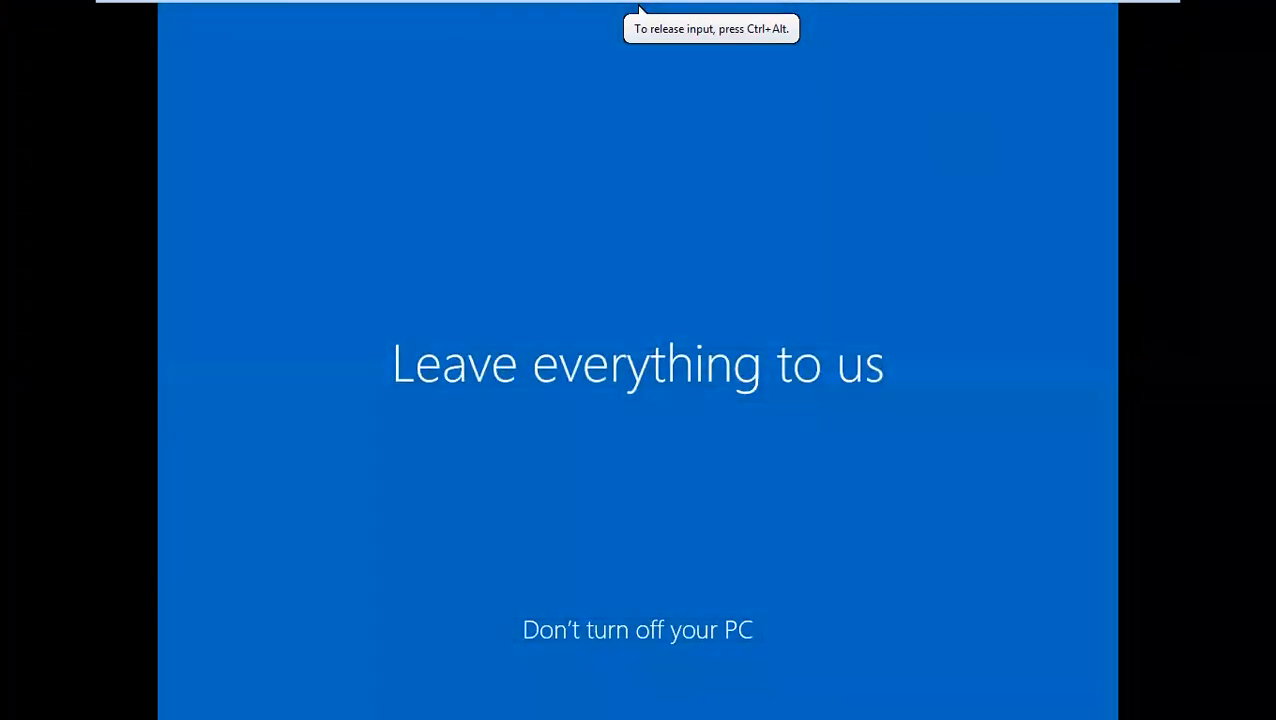
key("ctrl+alt")
mouse_move(916, 10)
left_click(828, 22)
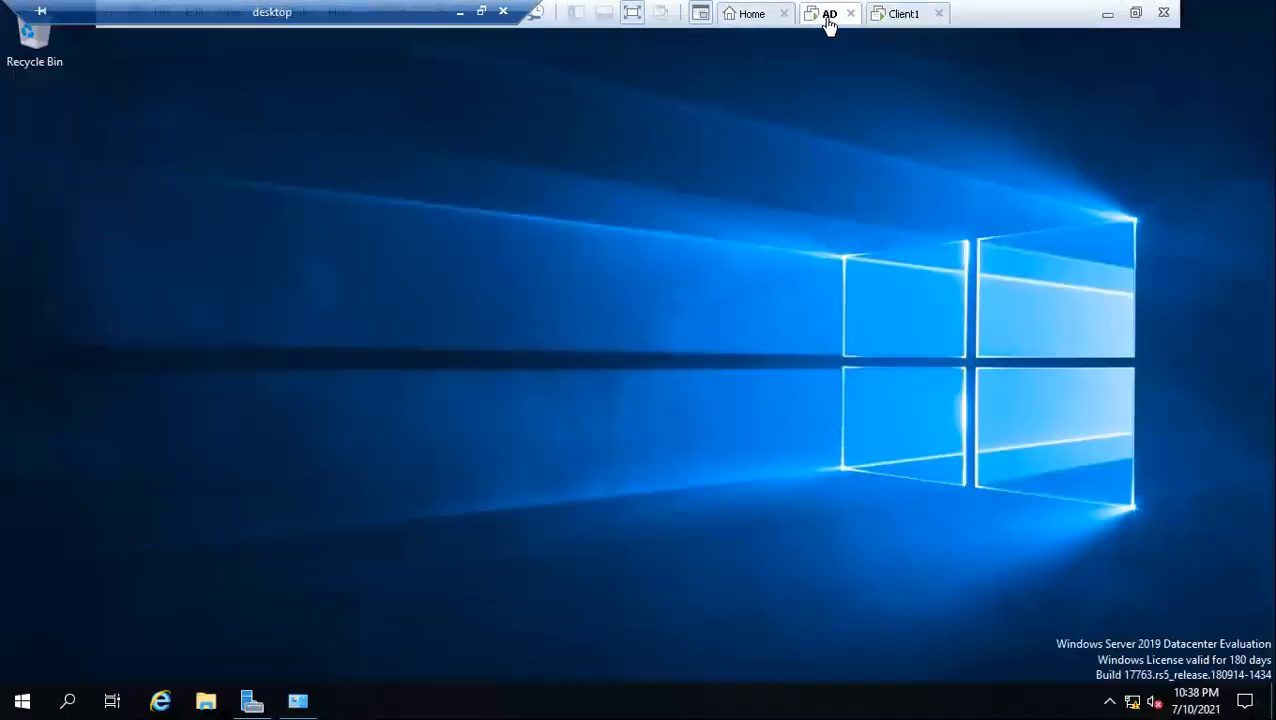
left_click(903, 20)
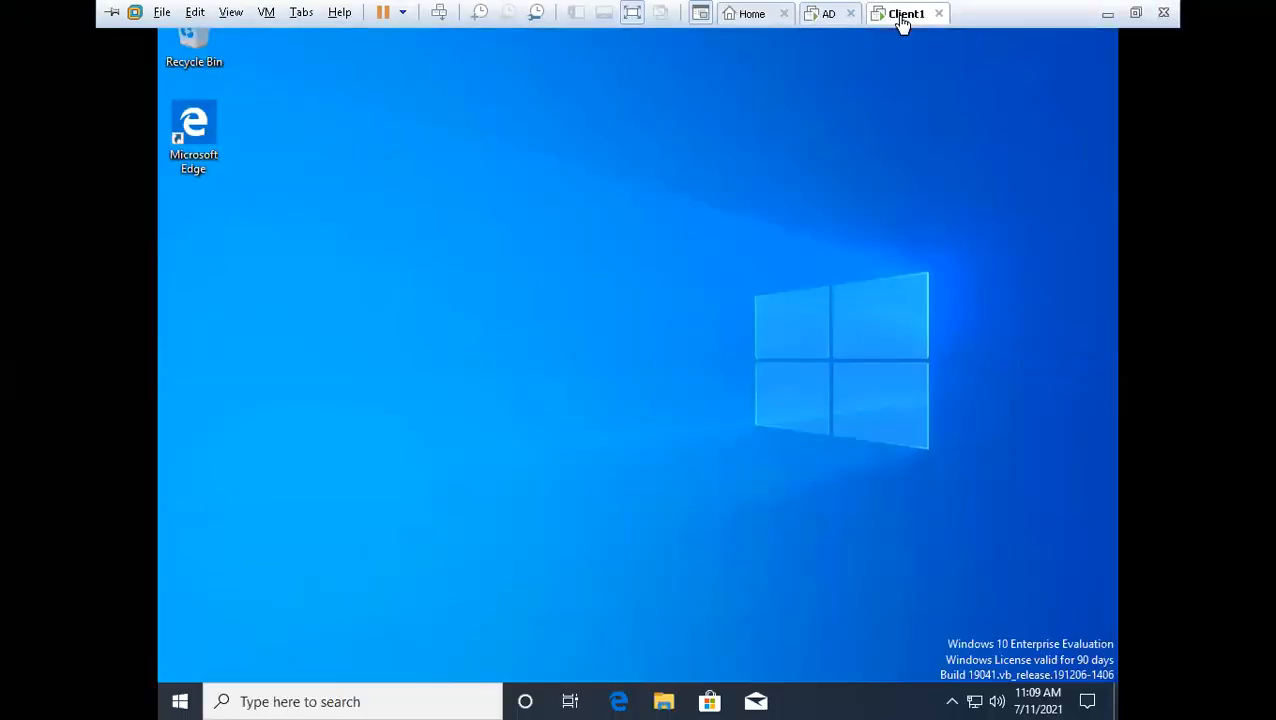
left_click(518, 191)
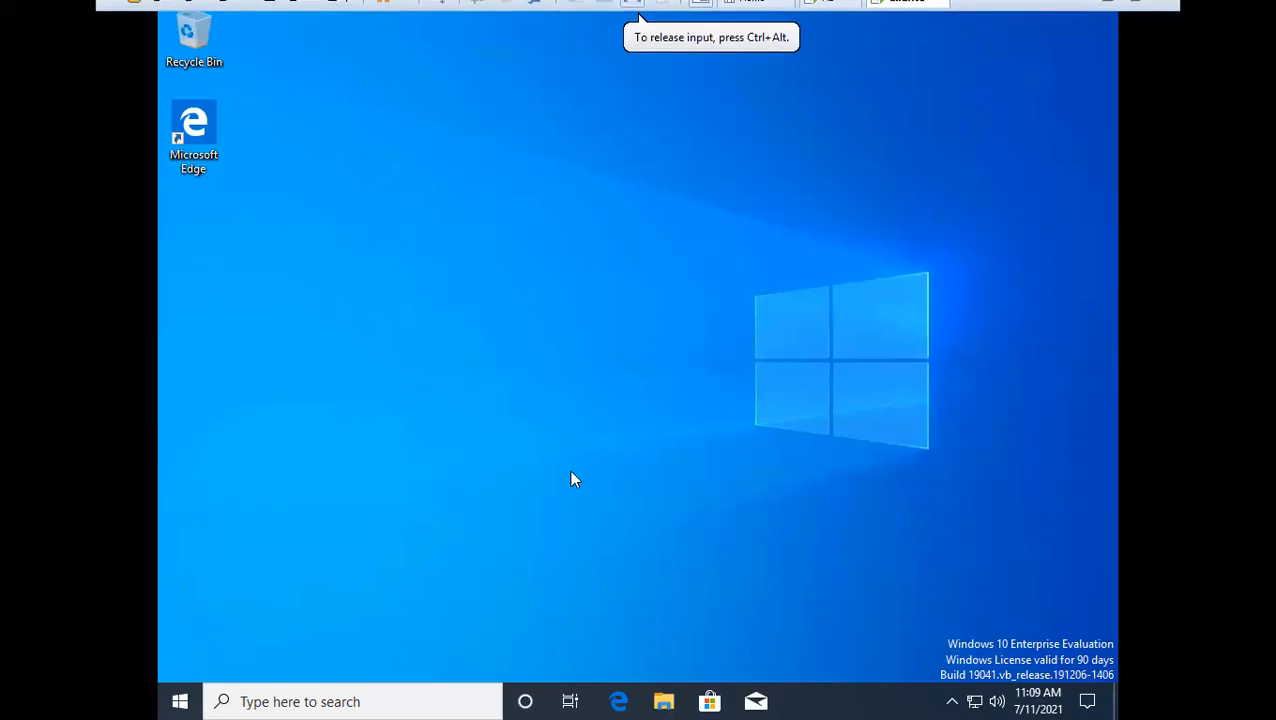
Switch to Notepad on the host and review the checklist covering computer name, firewall, network adapter and IP address
mouse_move(906, 13)
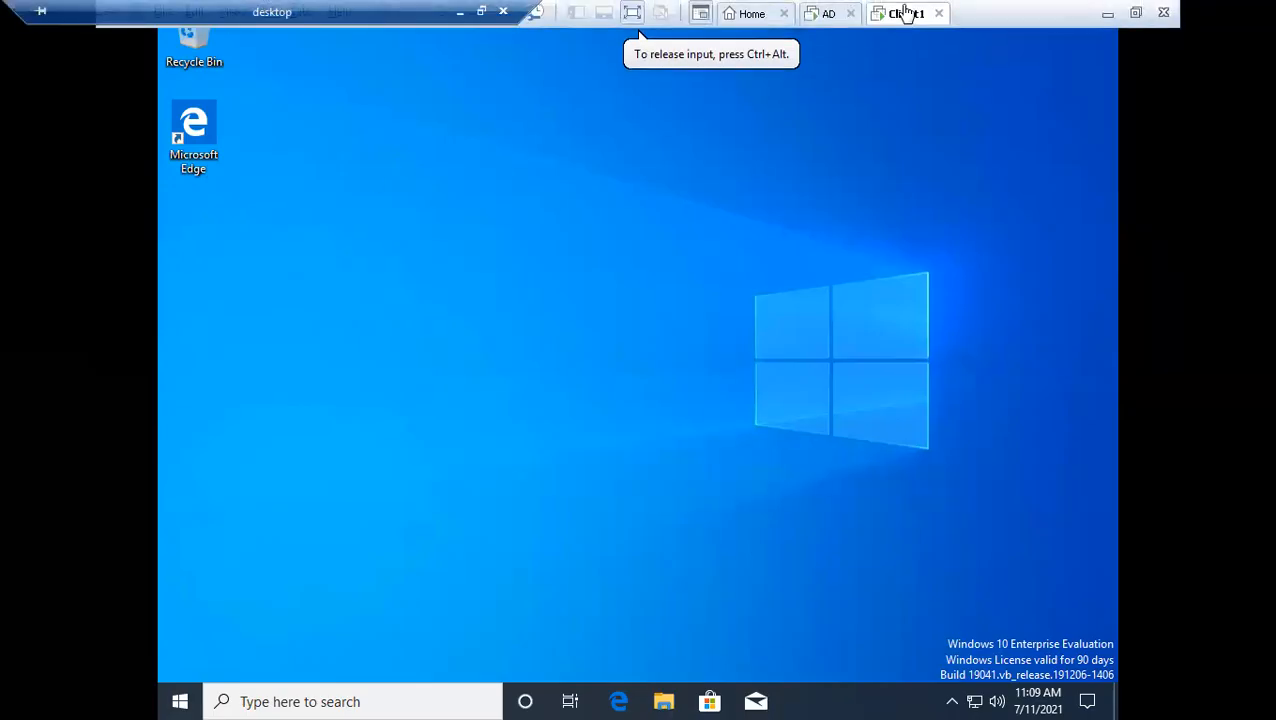
left_click(1107, 13)
left_click(475, 698)
left_click_drag(592, 262, 458, 258)
left_click_drag(690, 340, 453, 186)
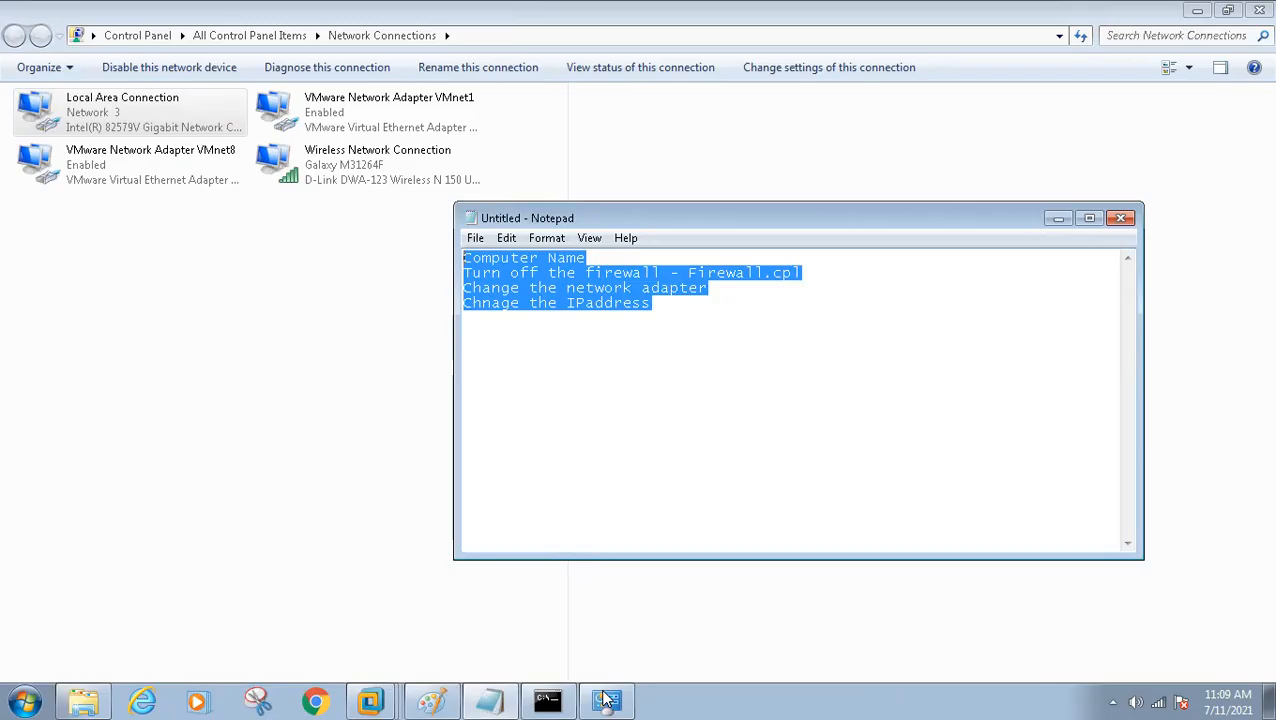
Return to Client1 in VMware Workstation and set its virtual network adapter to Bridged
left_click(388, 699)
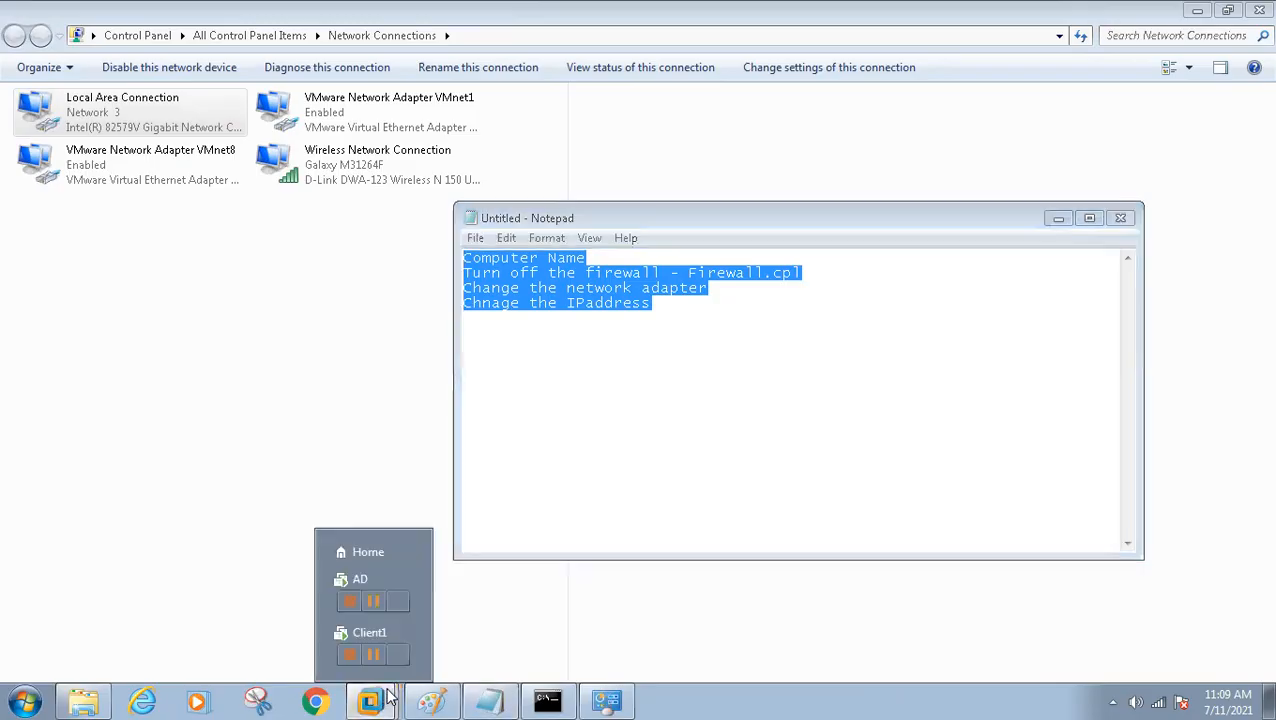
left_click(369, 640)
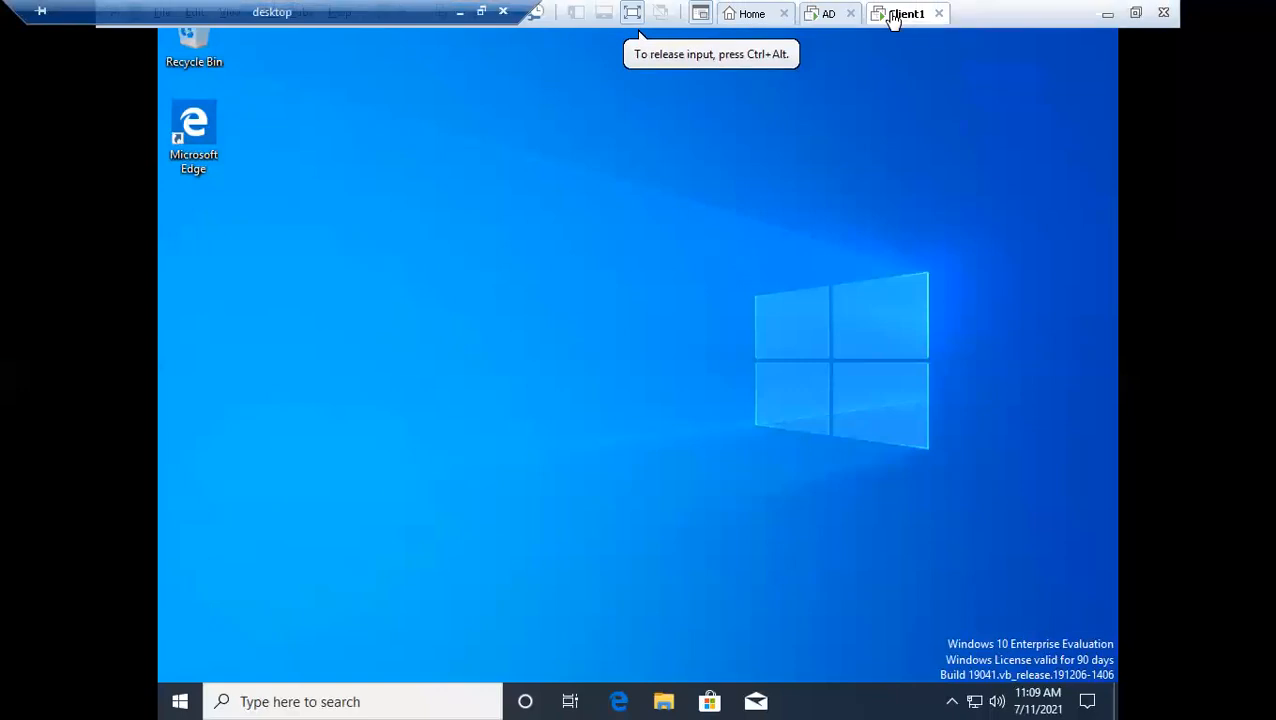
right_click(893, 18)
left_click(950, 271)
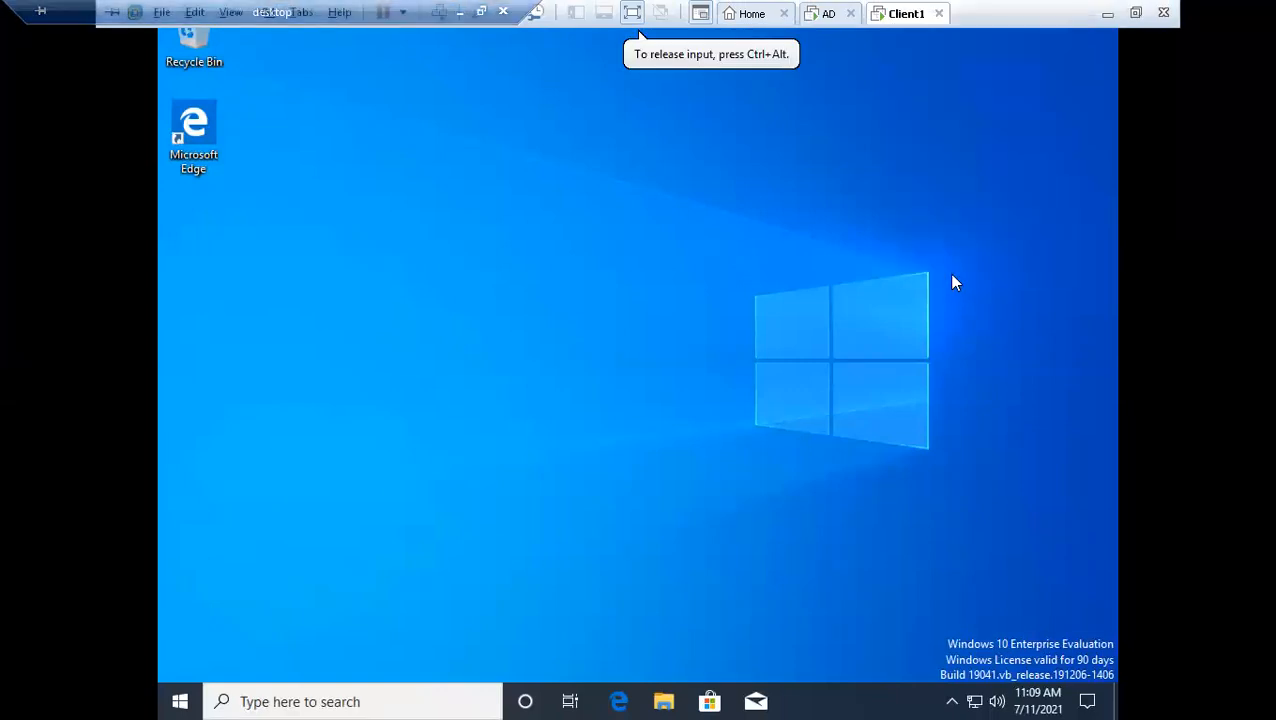
left_click(466, 226)
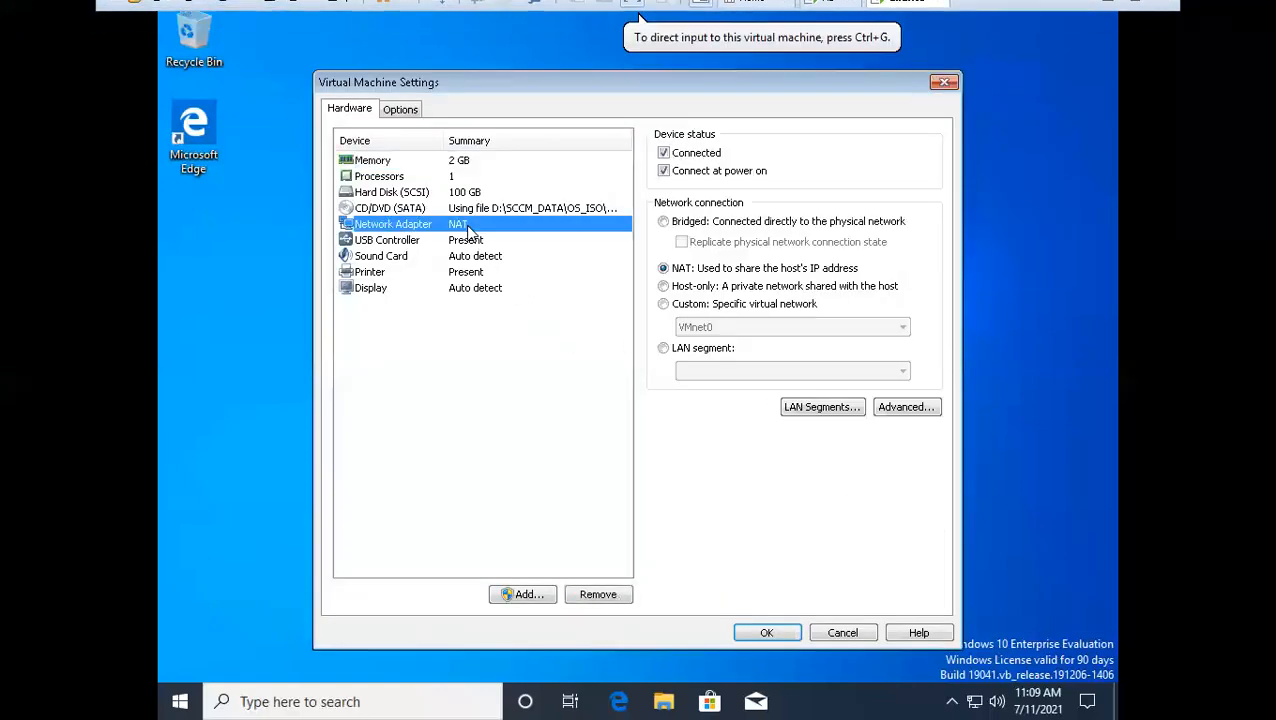
left_click(703, 226)
left_click(785, 634)
left_click(904, 395)
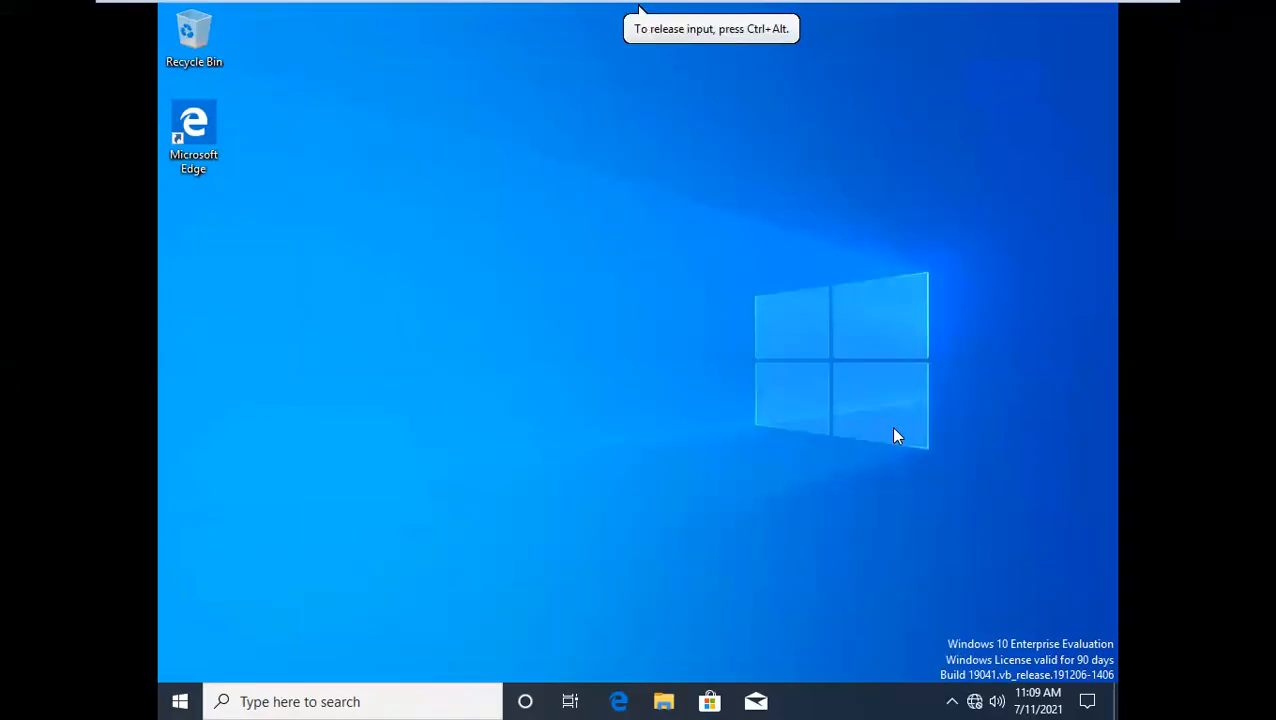
Switch to the AD server and open its Network Connections by running ncpa.cpl
key("super+r")
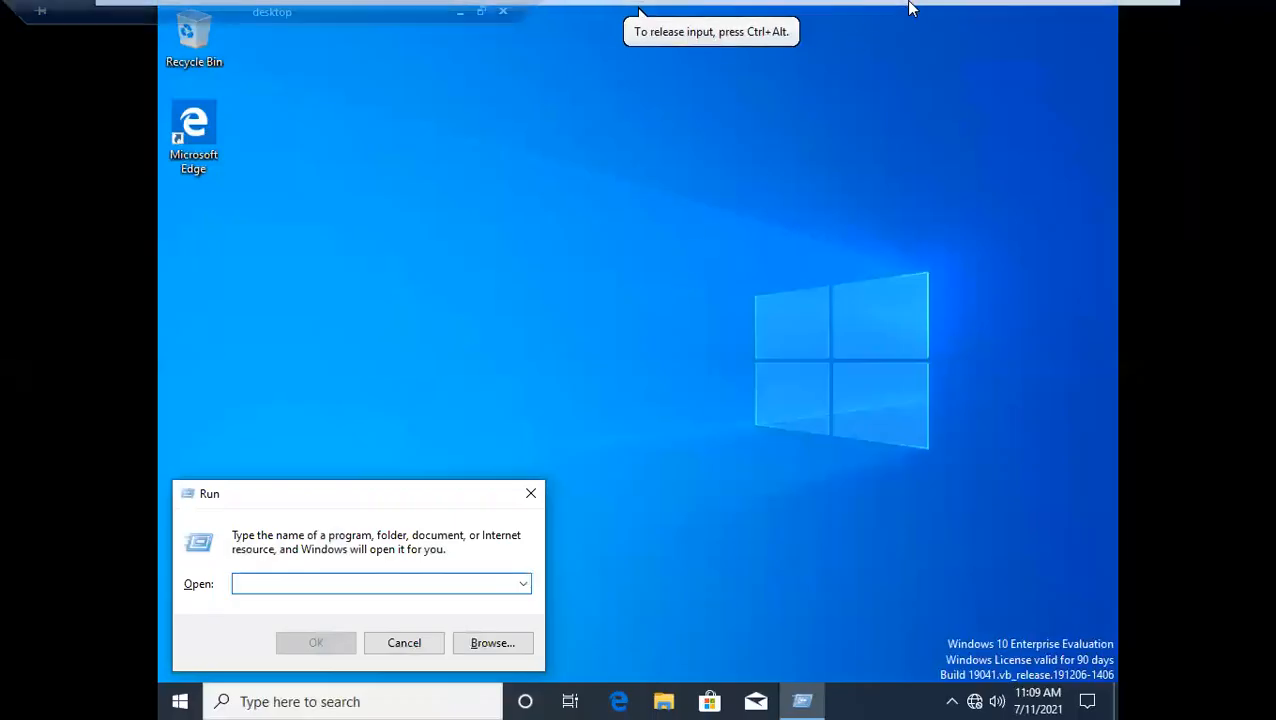
left_click(823, 14)
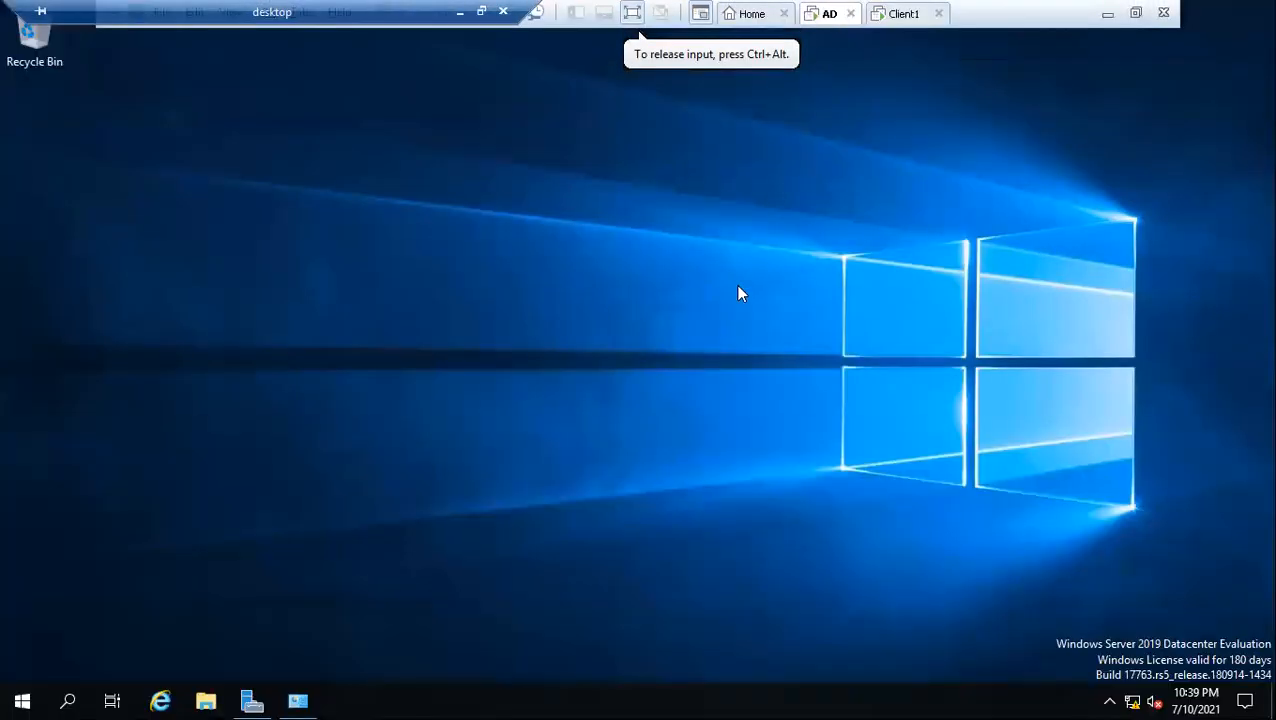
key("super+r")
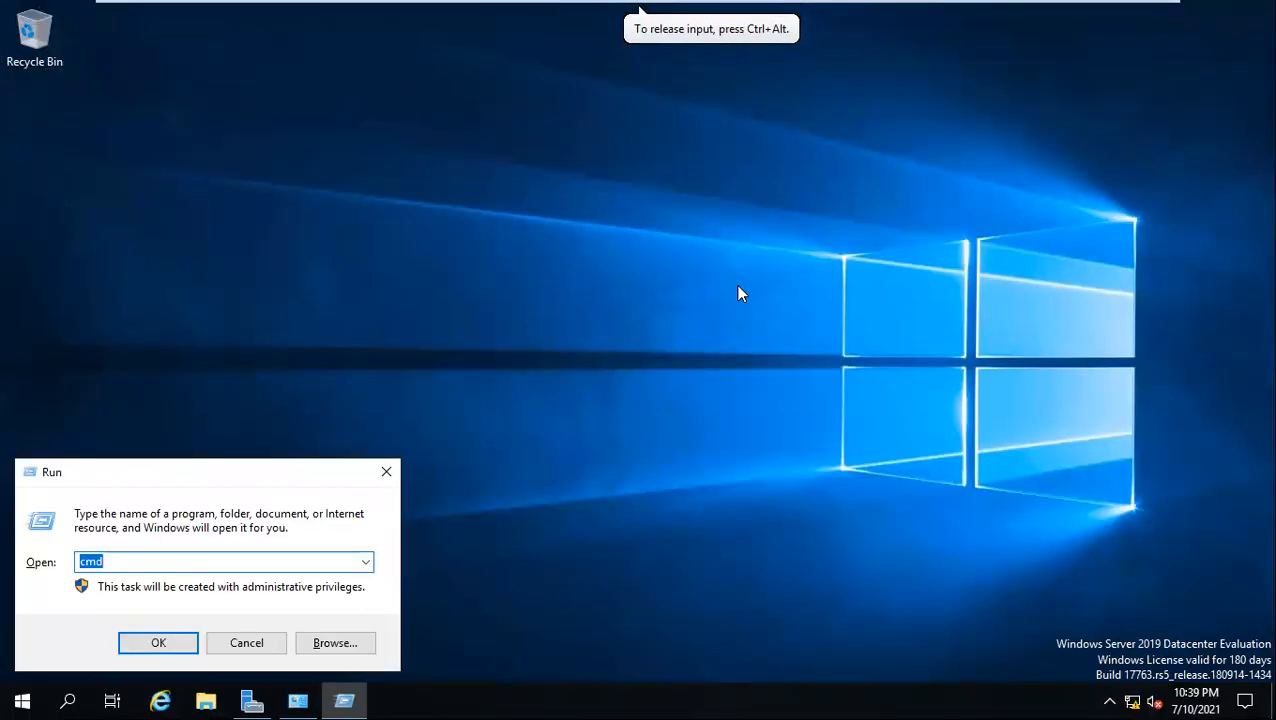
type("ncpa.cpl")
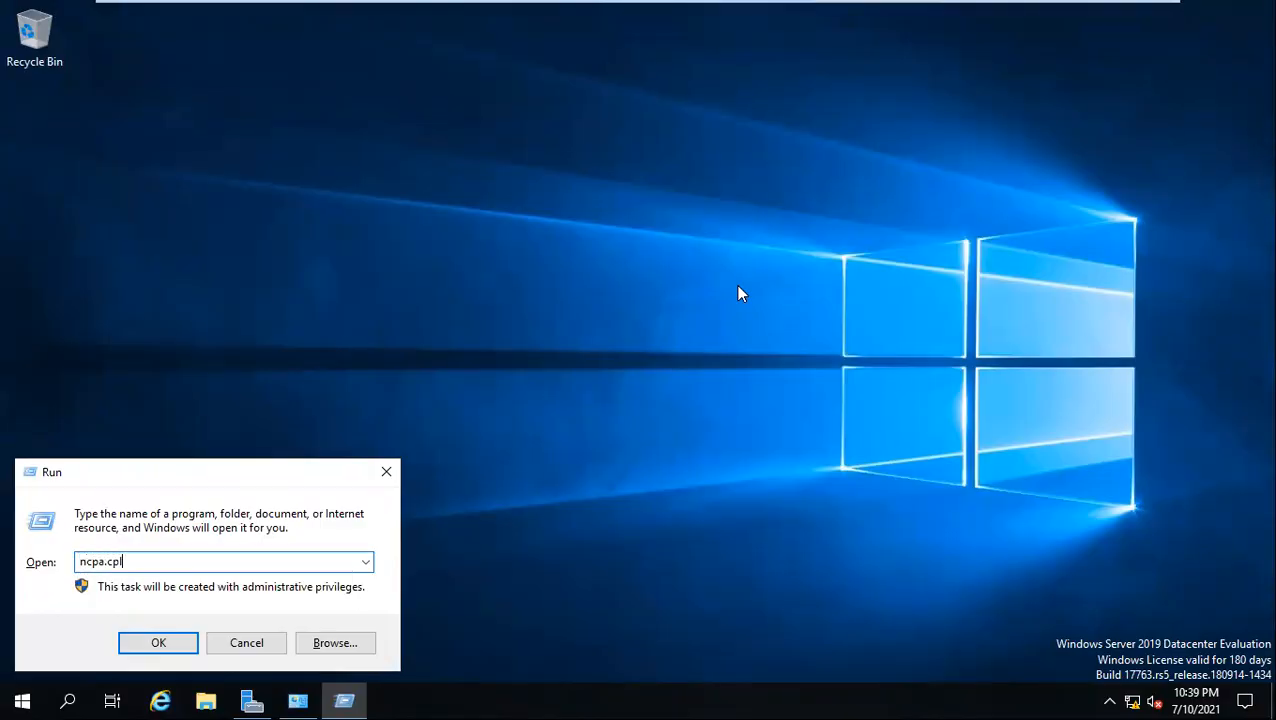
key("Return")
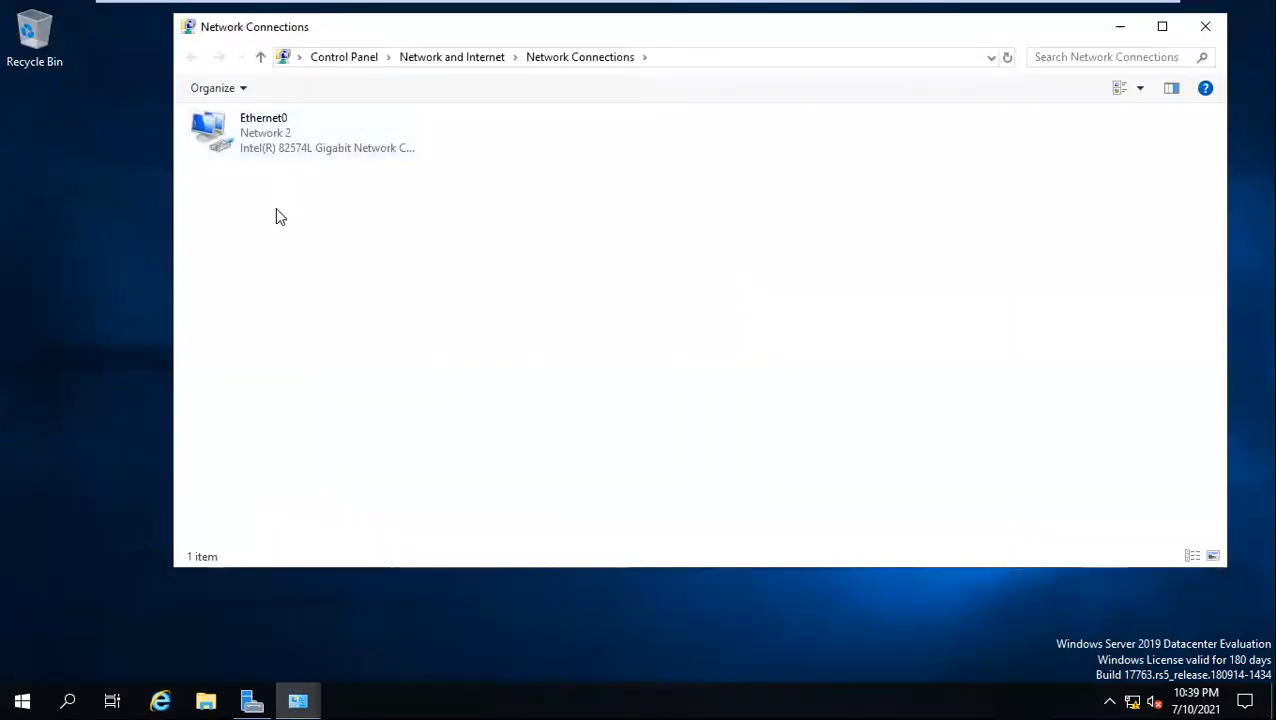
Turn on Windows Defender Firewall for both private and public networks on the AD server
key("super+r")
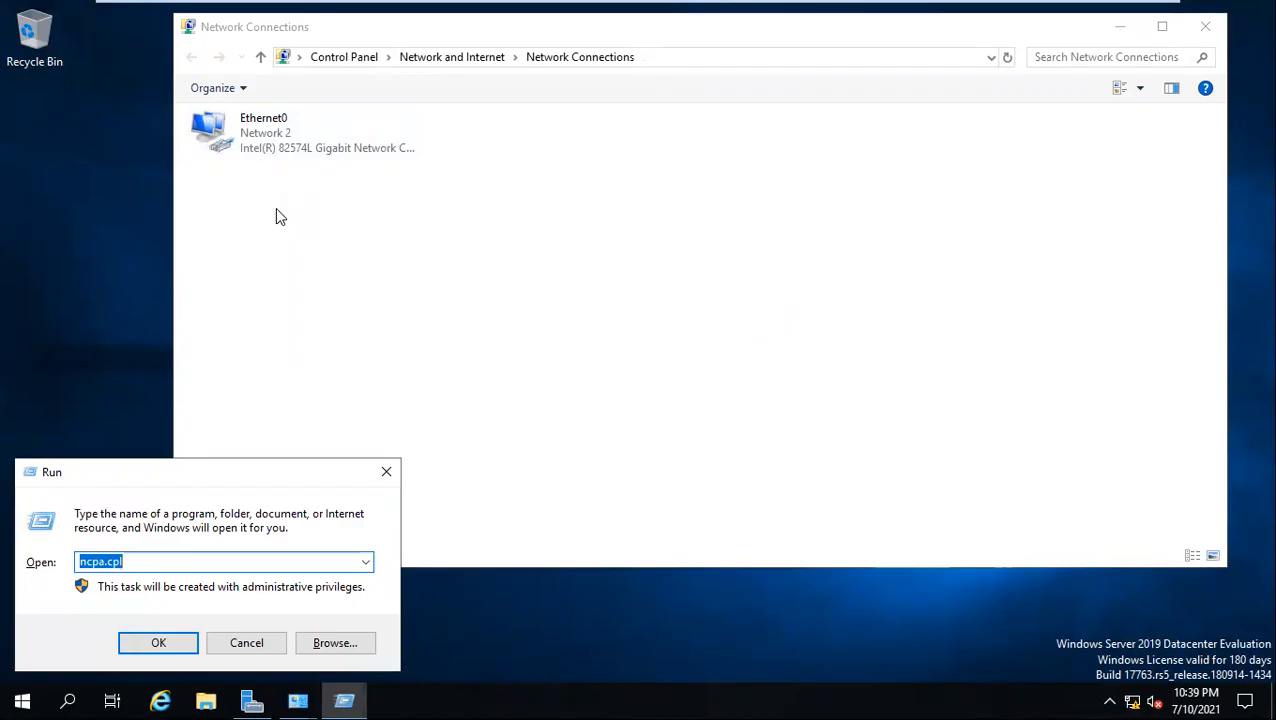
type("fire")
key("Down")
key("Return")
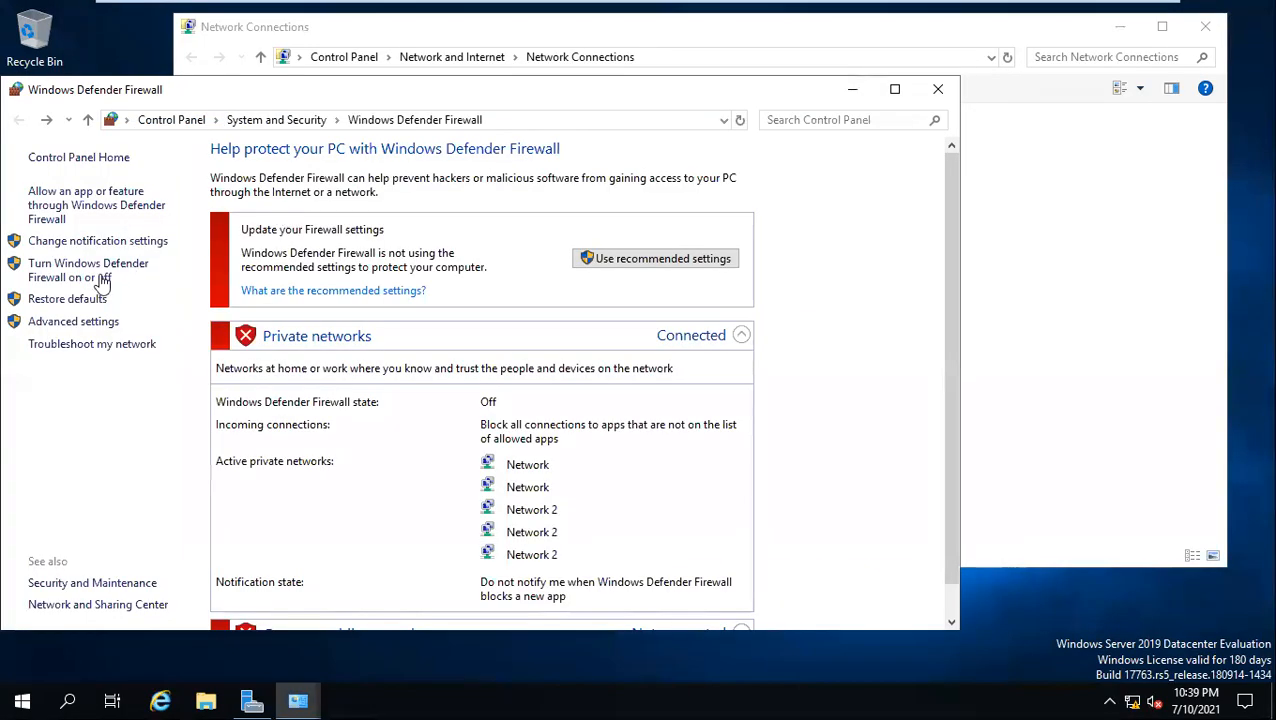
left_click(104, 272)
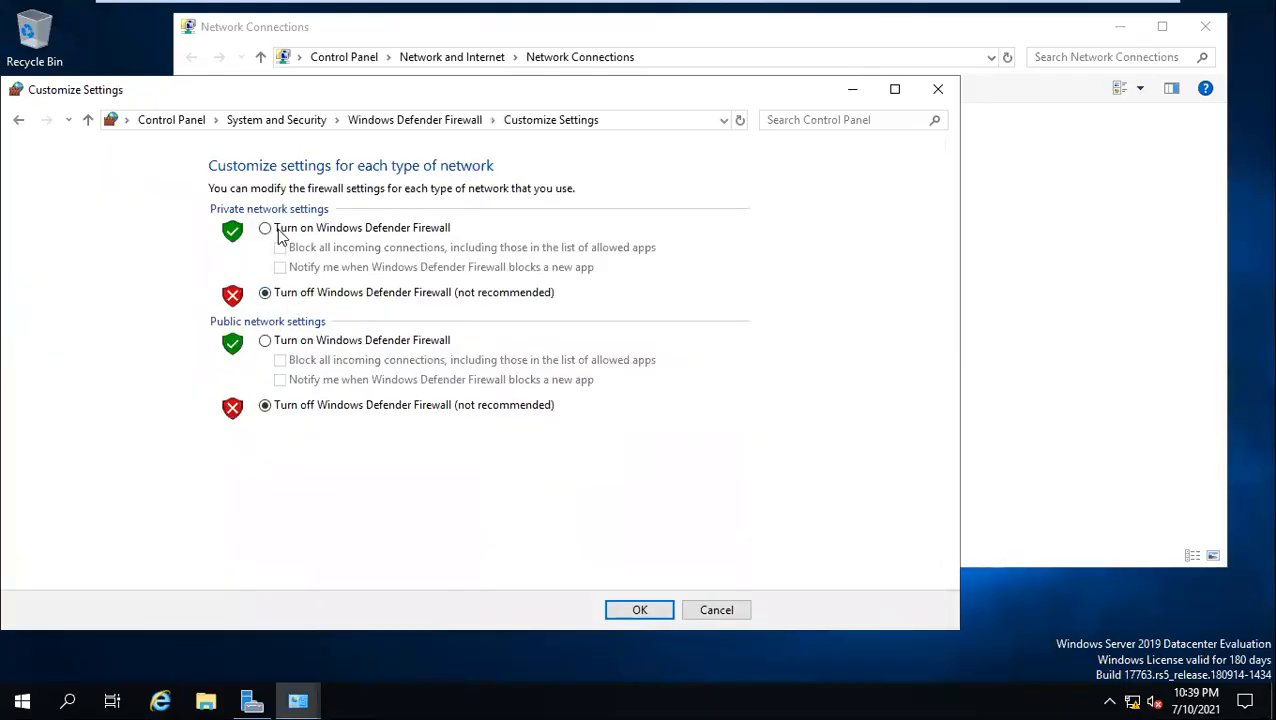
left_click(279, 232)
left_click(278, 340)
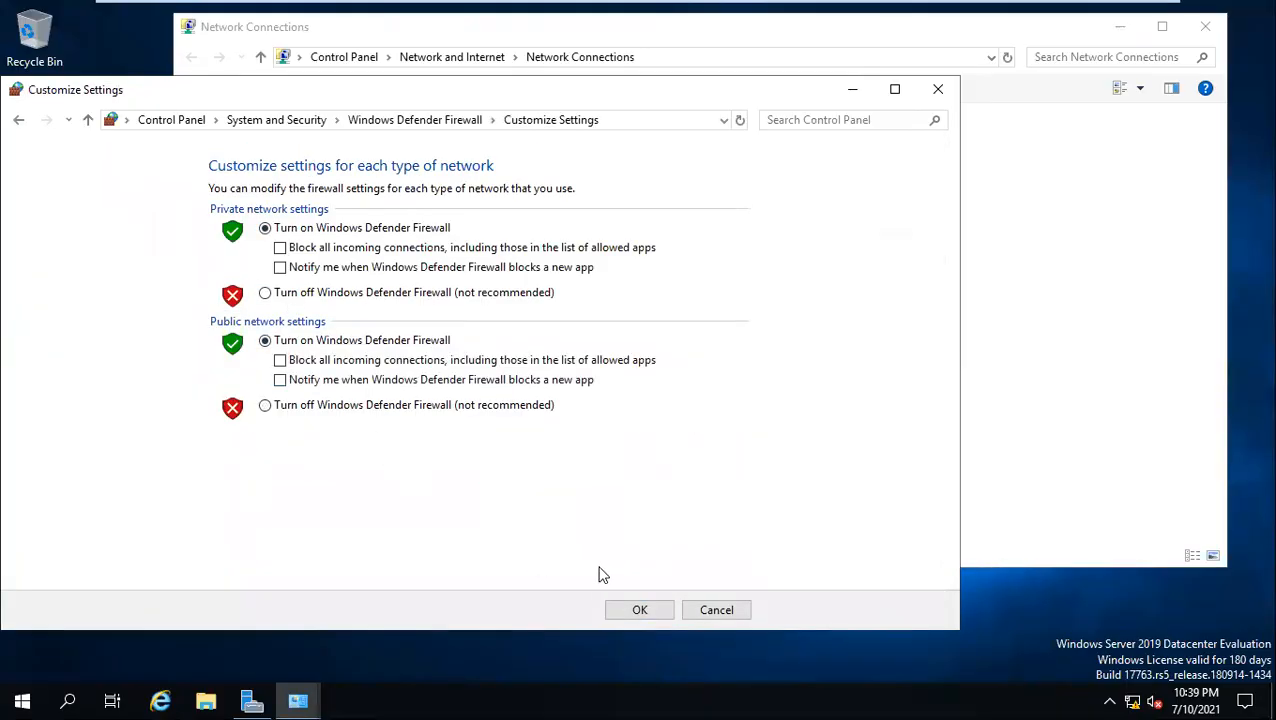
left_click(628, 609)
Switch to Client1 and run ncpa.cpl to open its Network Connections
mouse_move(814, 12)
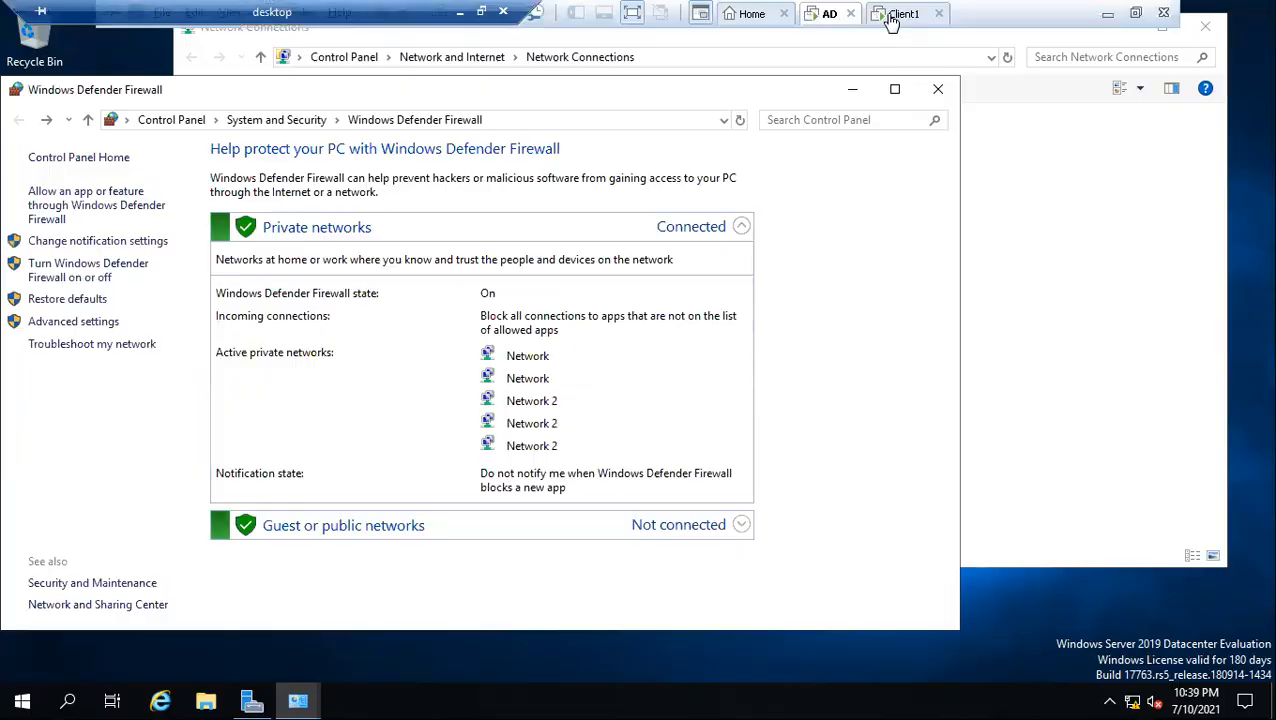
left_click(893, 15)
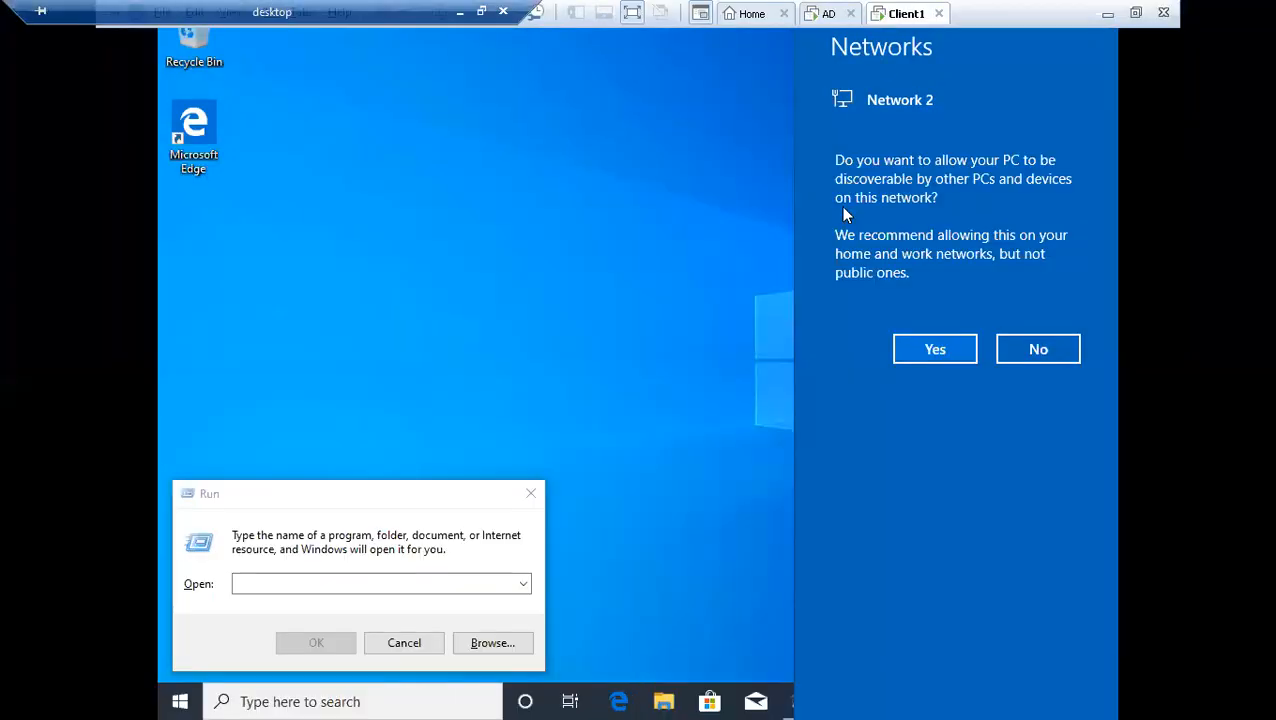
left_click(414, 586)
type("ncpa.cpl")
key("Return")
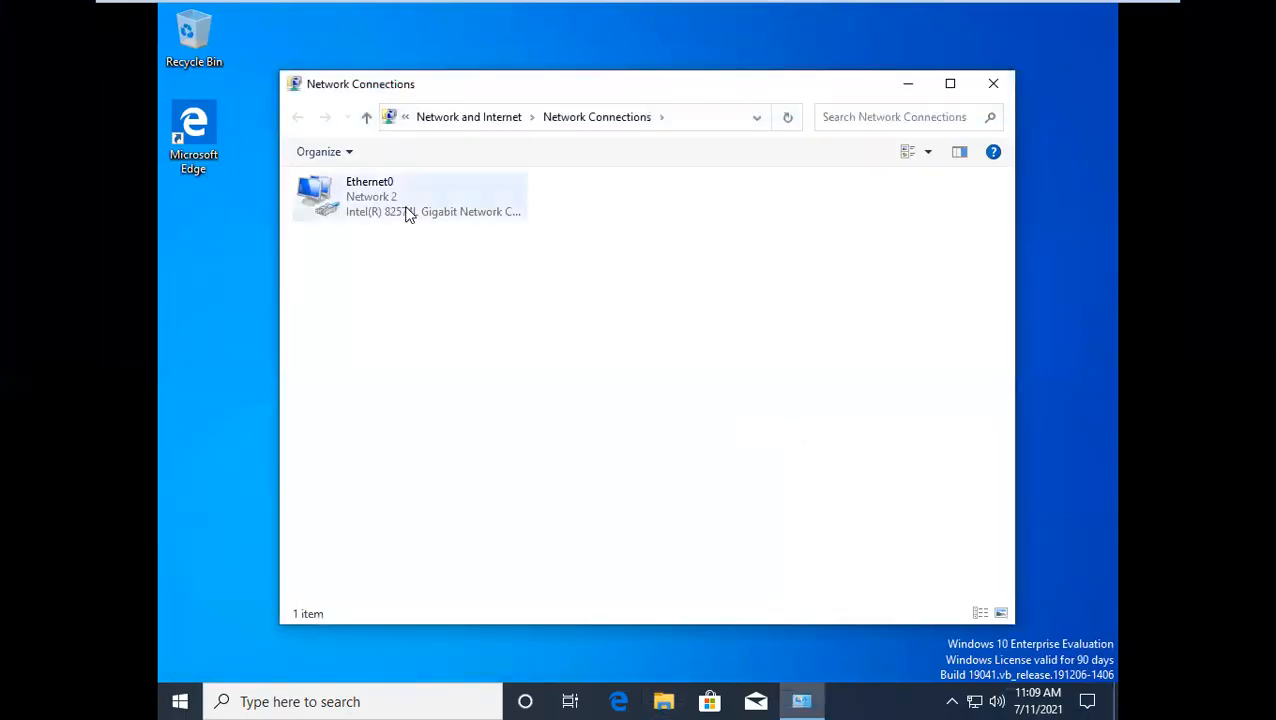
Open the Internet Protocol Version 4 (TCP/IPv4) properties of Client1's Ethernet0 adapter
left_click(404, 212)
key("Return")
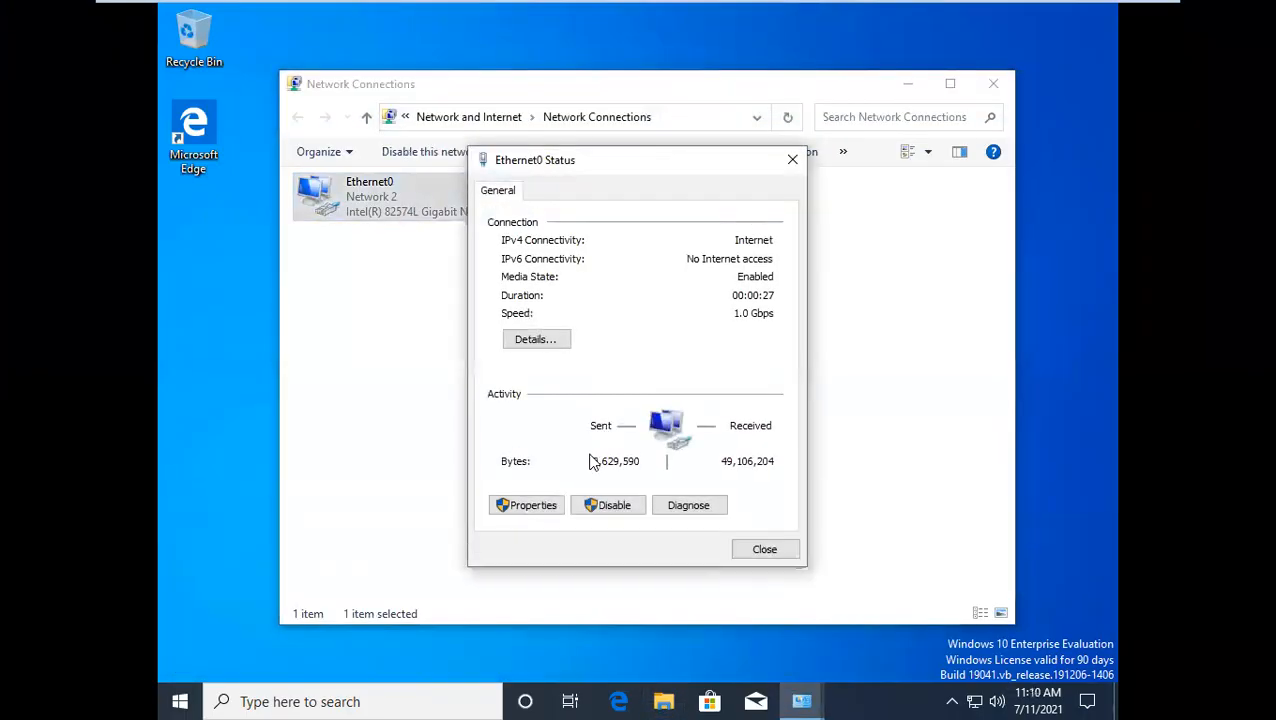
left_click(533, 506)
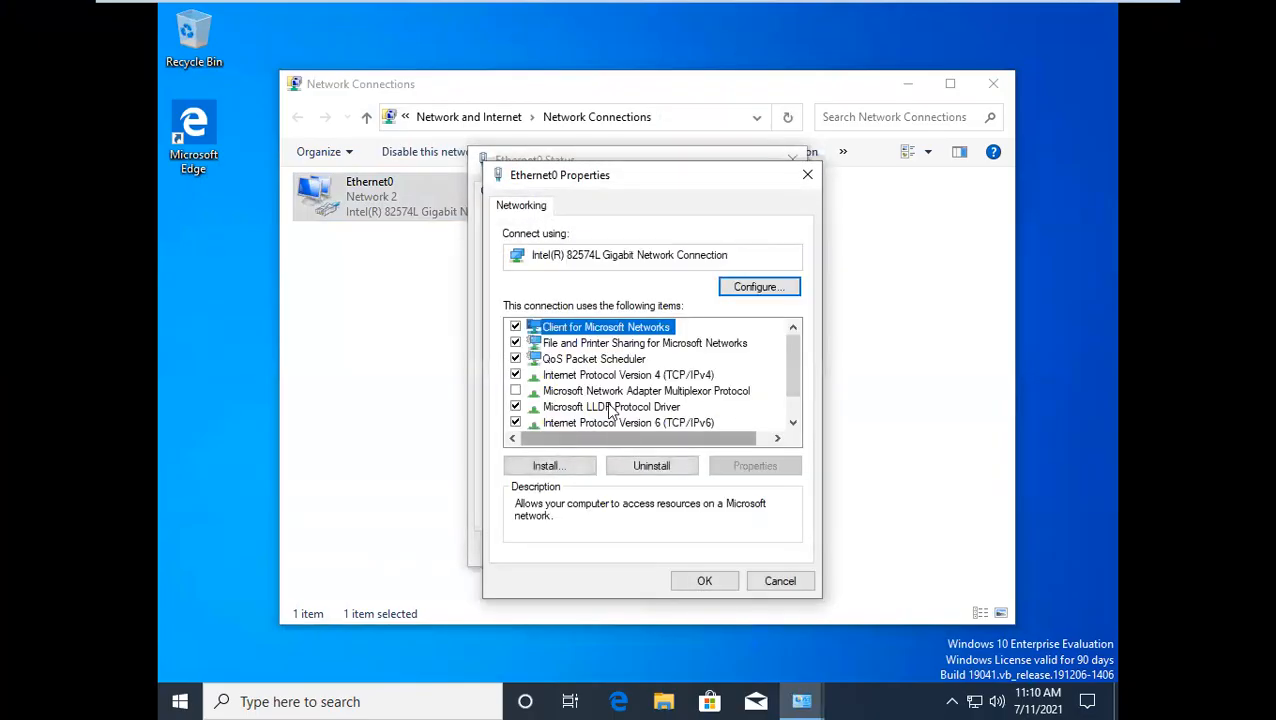
double_click(620, 376)
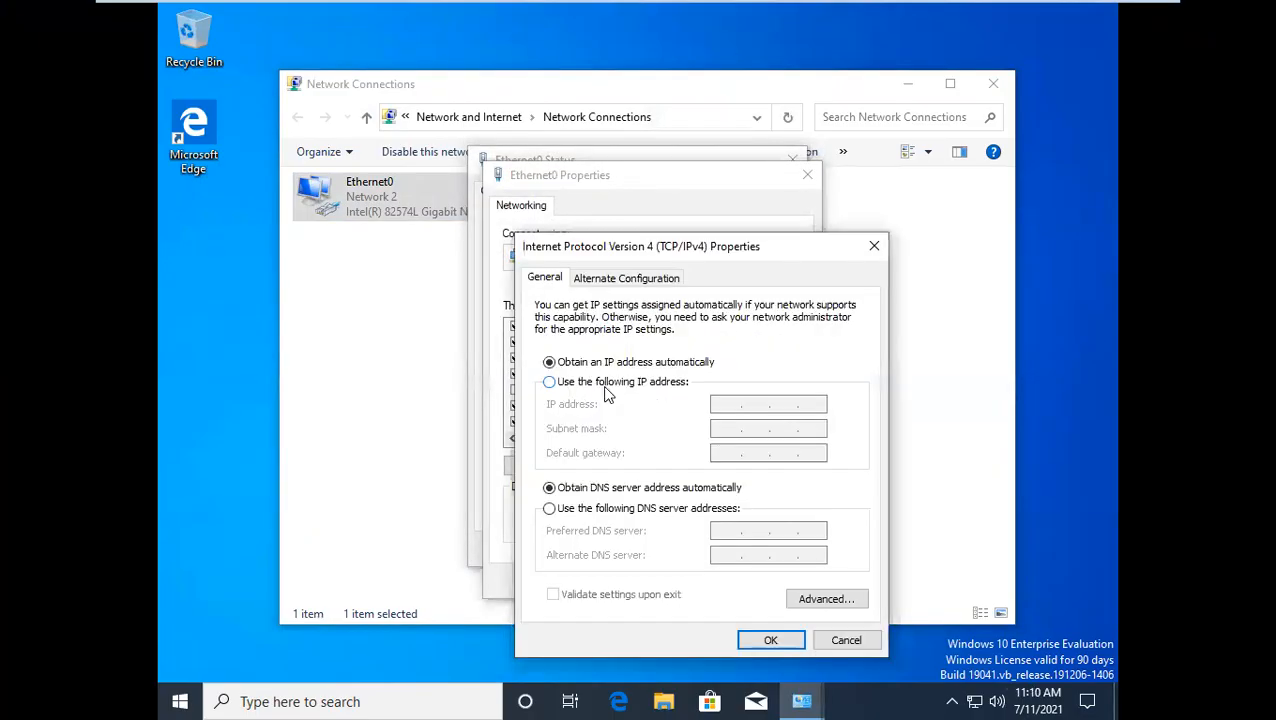
Assign Client1's Ethernet0 the static IP address 192.168.12.20 with subnet mask 255.255.255.0, and apply the adapter settings
left_click(603, 382)
left_click(720, 403)
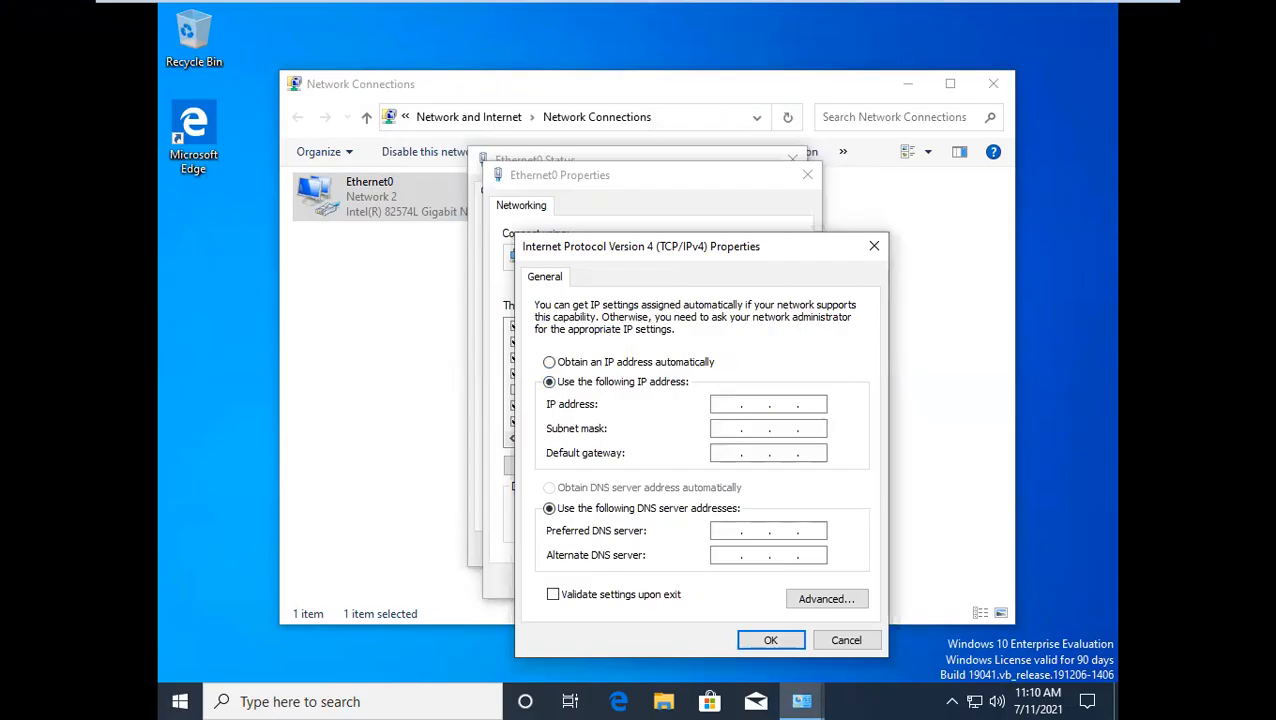
type("192.168.12.20")
key("Tab")
key("Tab")
left_click_drag(628, 248, 615, 116)
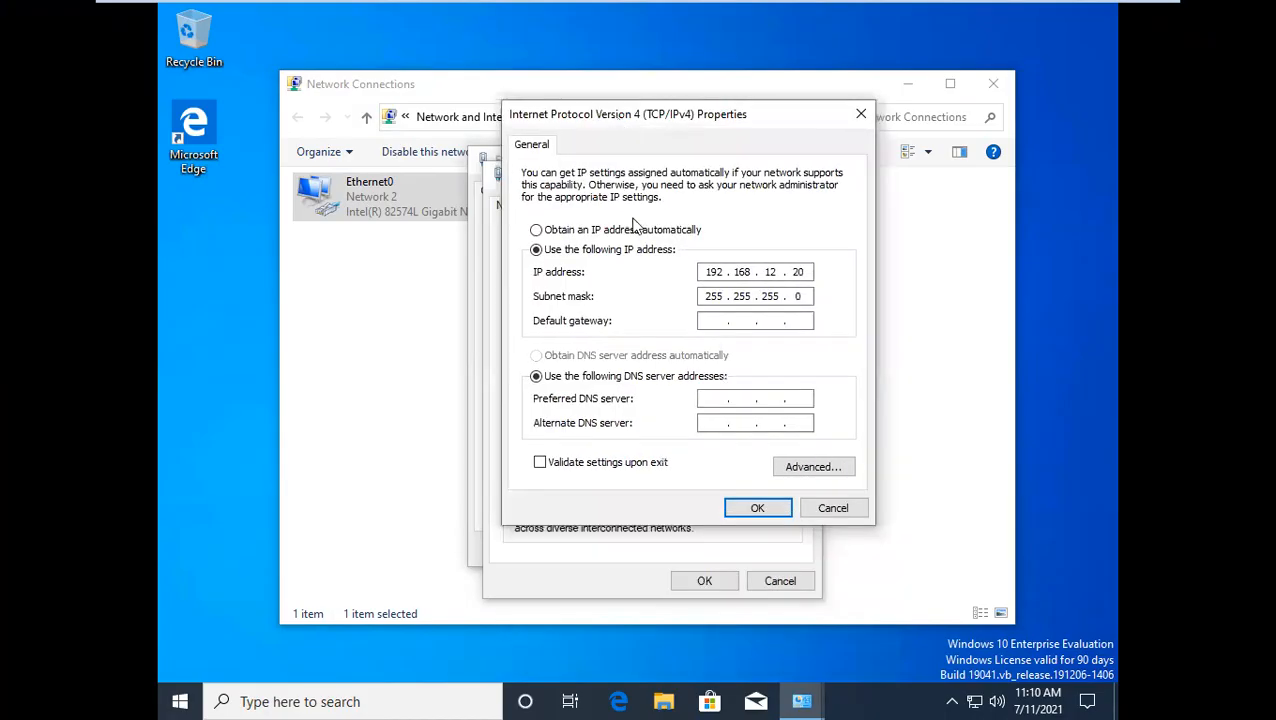
left_click(757, 509)
left_click(717, 580)
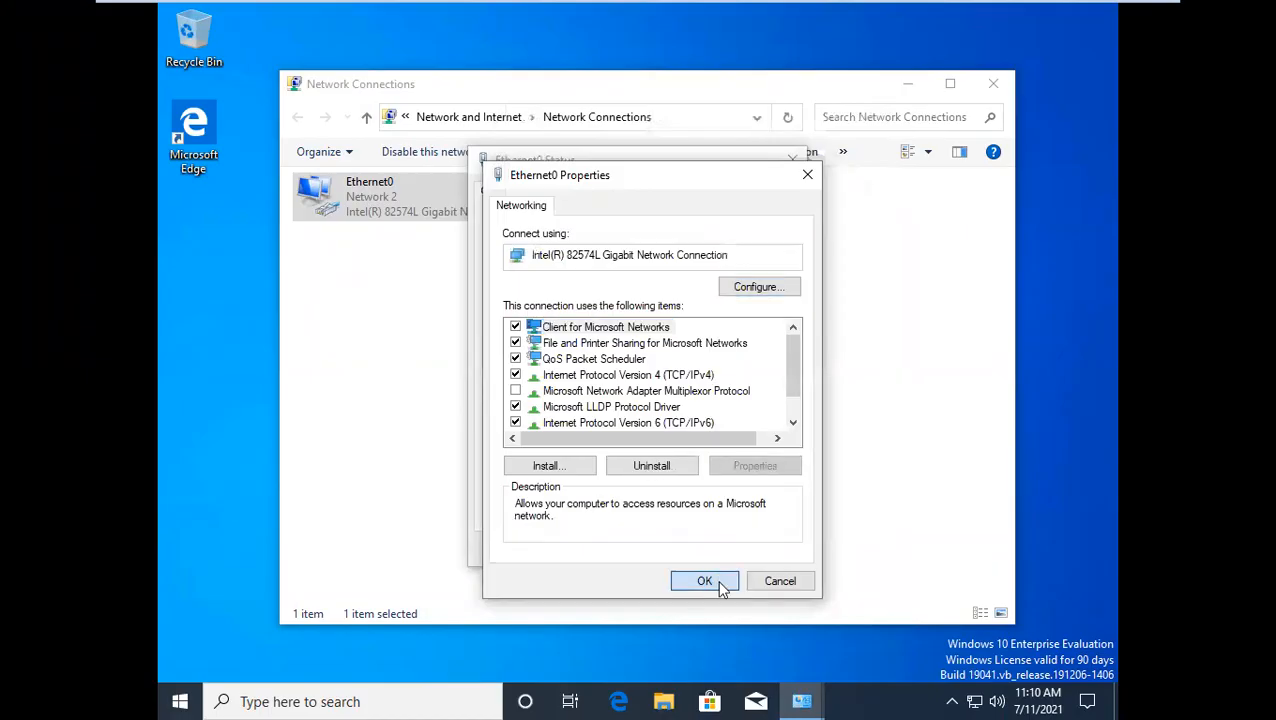
left_click(764, 549)
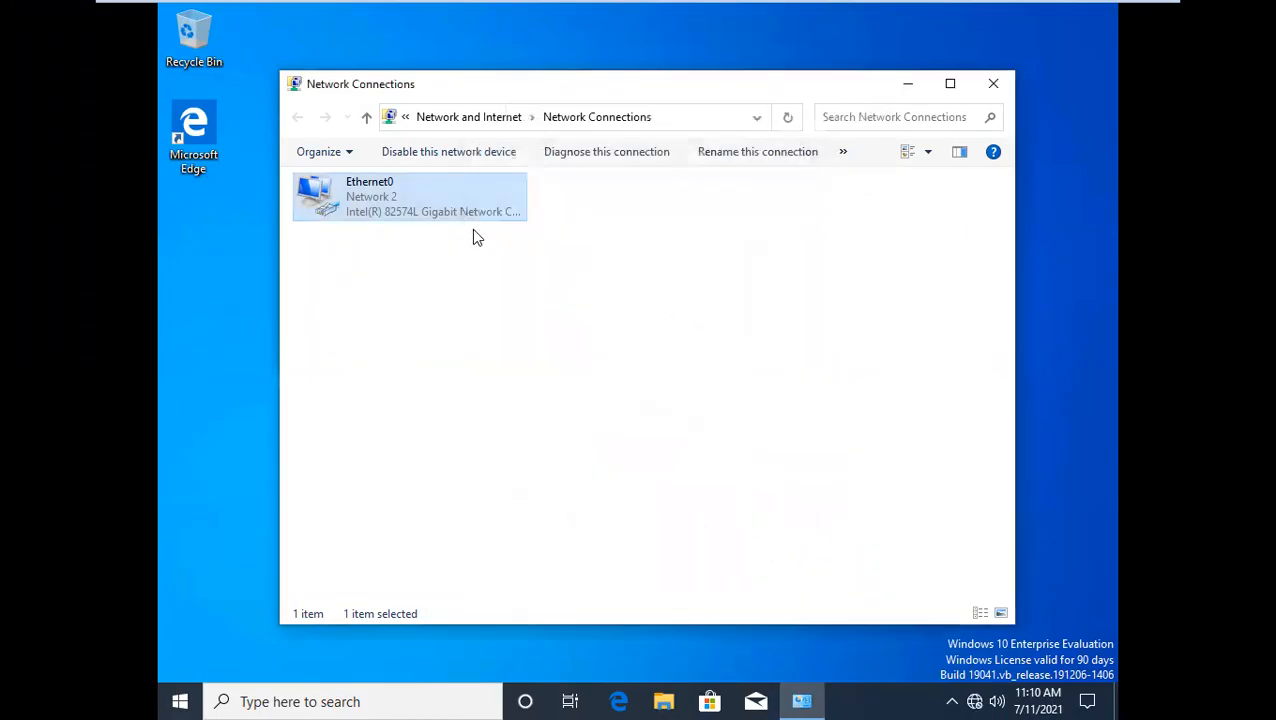
Show Ethernet0's connection details on Client1 and open a Command Prompt, arranging both windows to be readable together
double_click(431, 203)
left_click(558, 340)
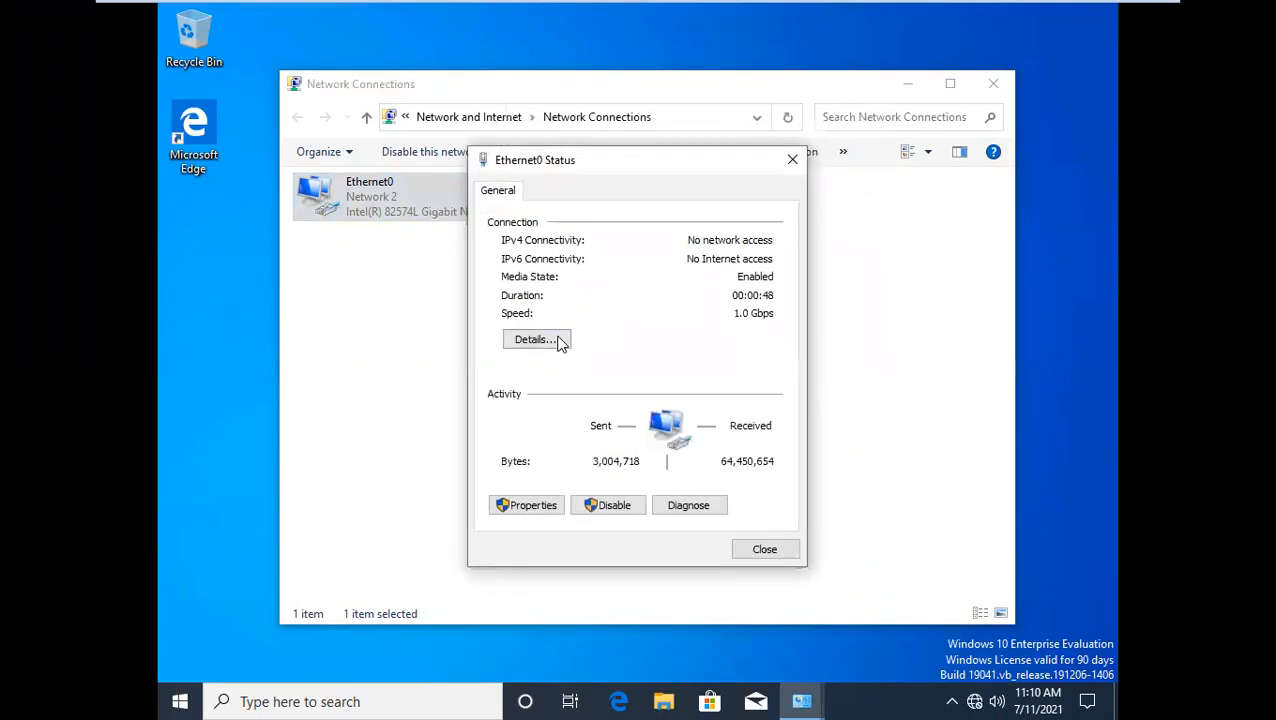
key("super+r")
type("cmd")
key("Return")
key("Return")
key("Return")
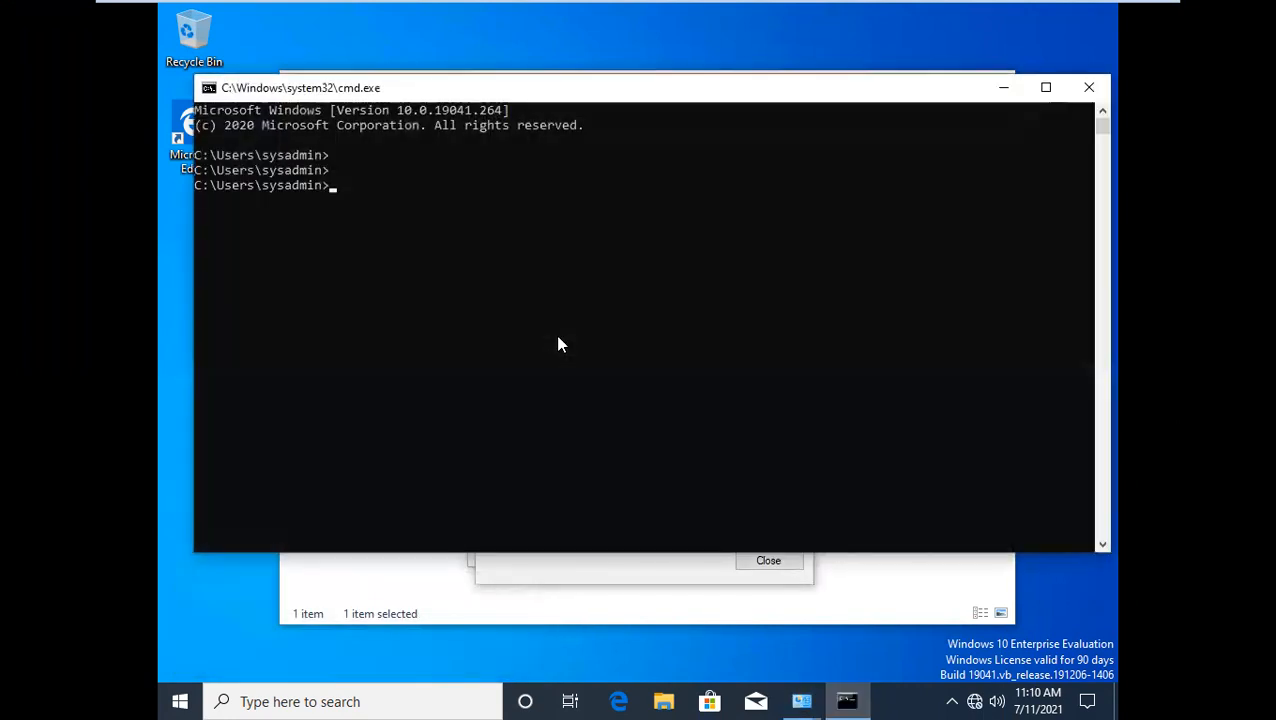
left_click_drag(644, 100, 732, 373)
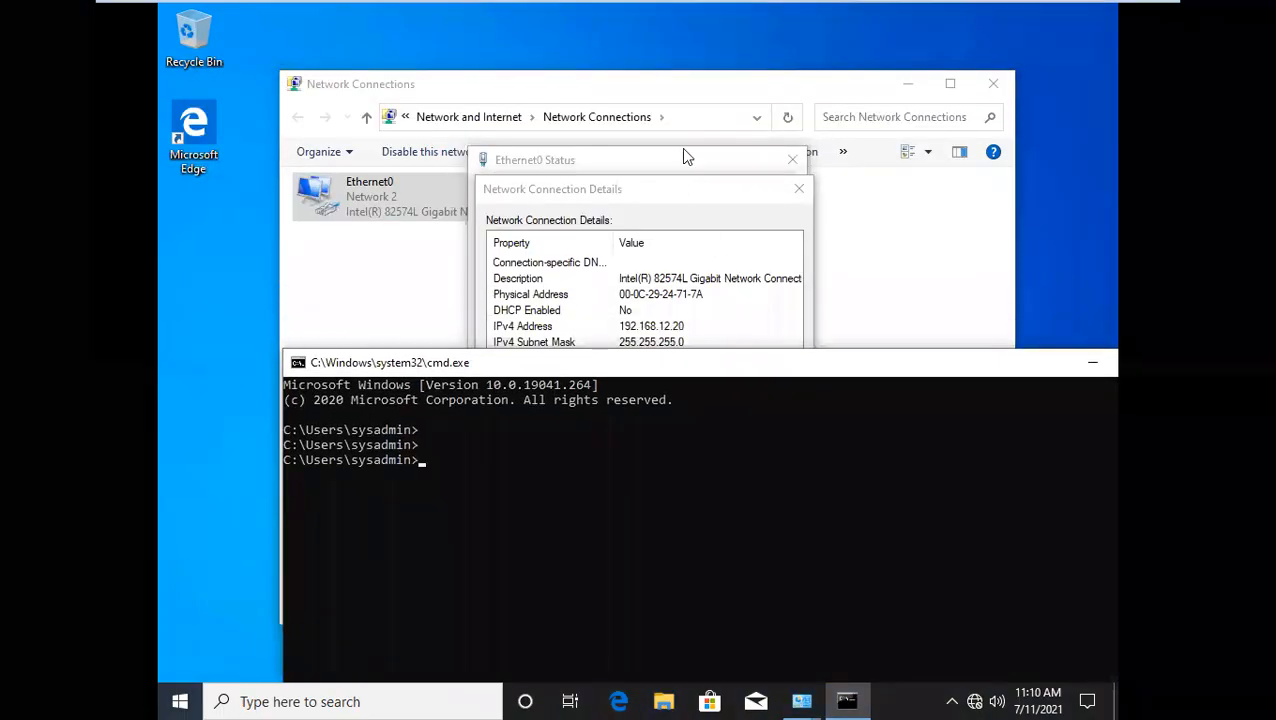
left_click_drag(700, 189, 698, 53)
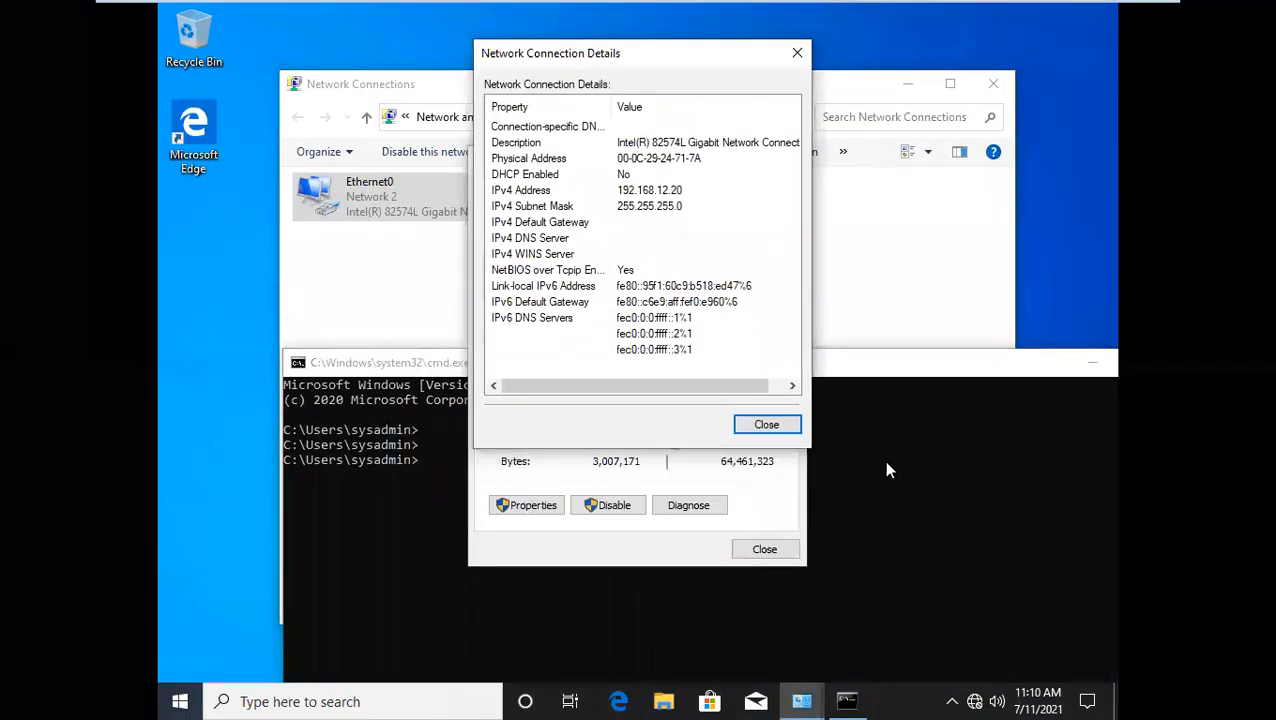
left_click(755, 652)
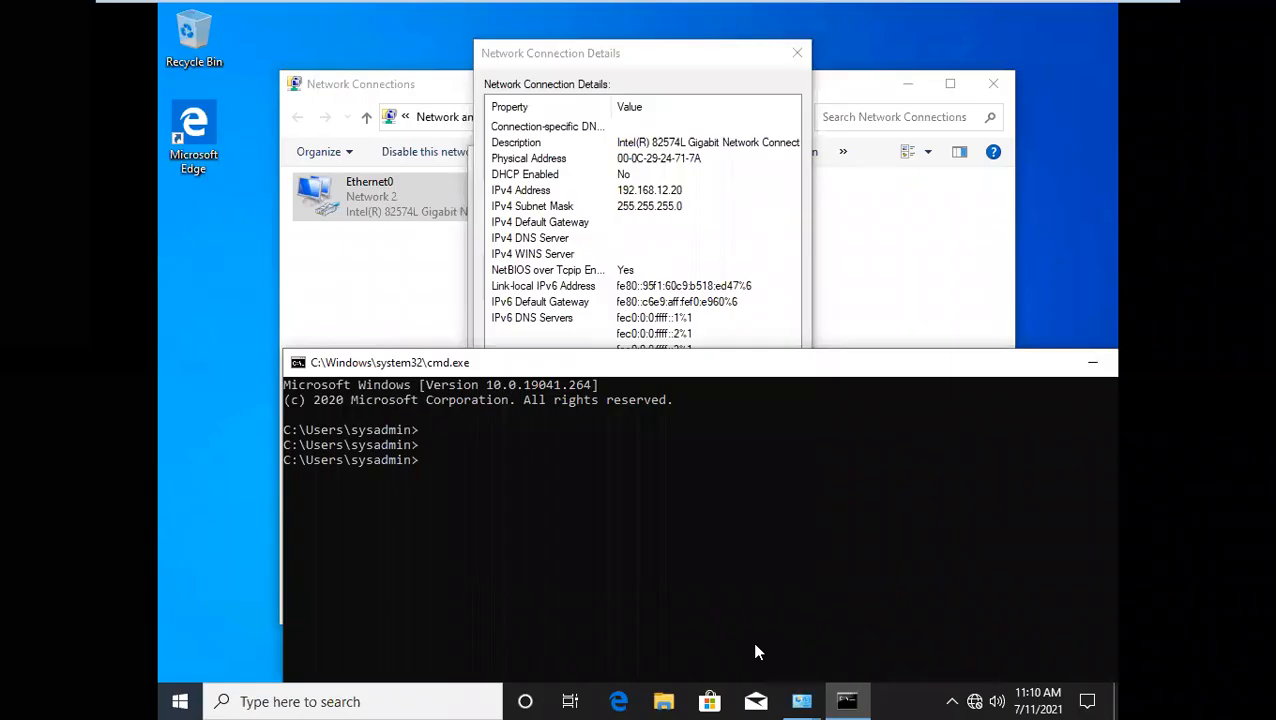
left_click(512, 490)
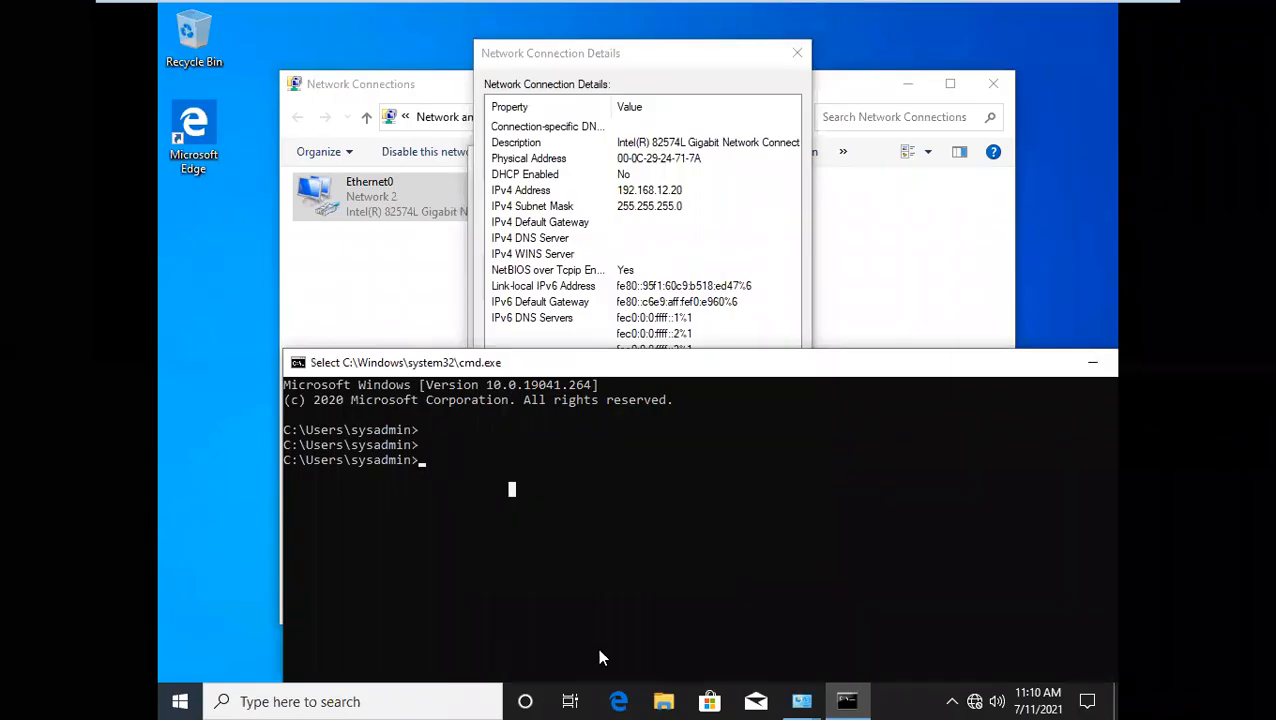
Ping the AD server at 192.168.12.10 from Client1's Command Prompt
mouse_move(624, 3)
type("ping 192.168.12.")
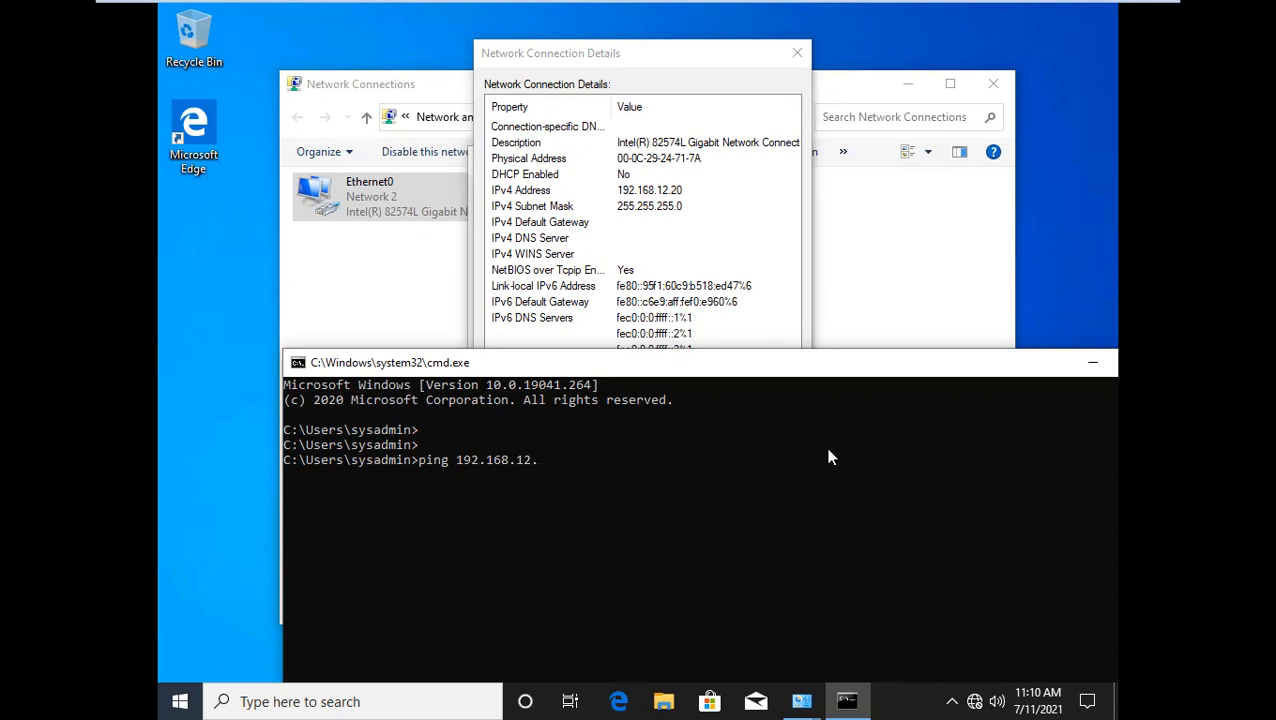
type("10")
key("Return")
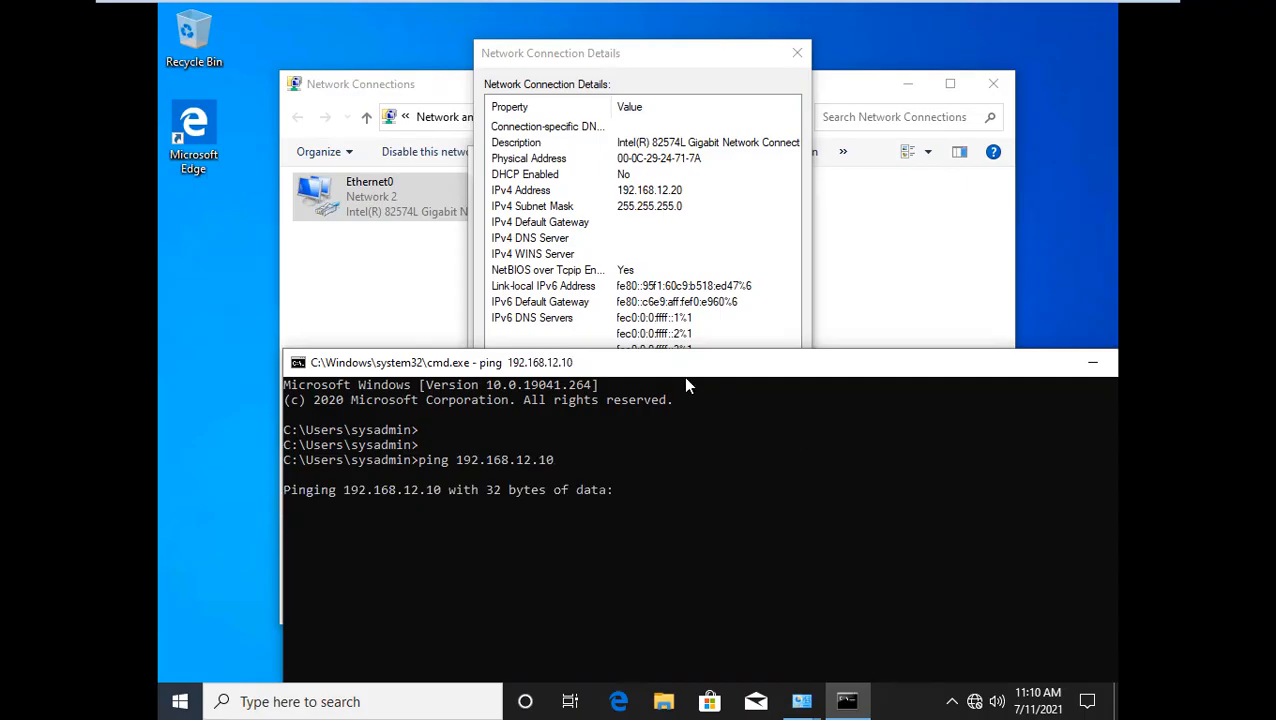
left_click_drag(683, 372, 722, 324)
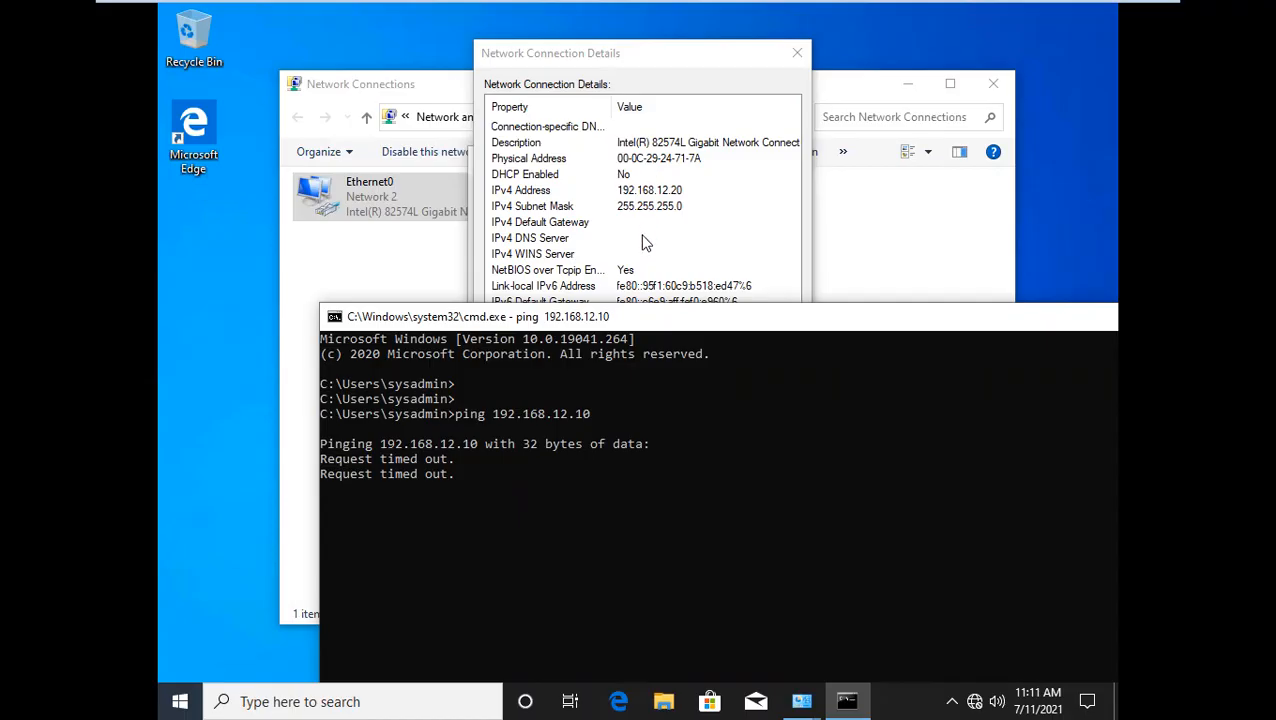
Switch to the AD server and view the connection details of its Ethernet0 adapter
mouse_move(735, 12)
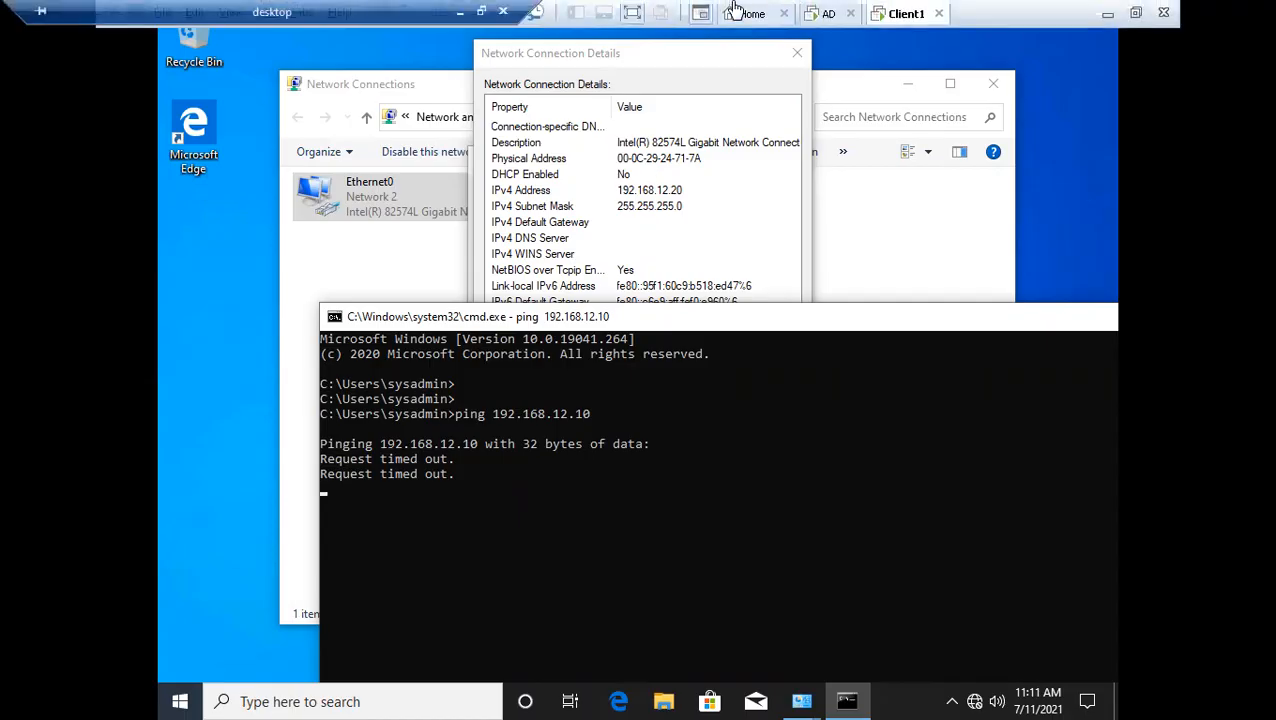
left_click(822, 14)
left_click(850, 90)
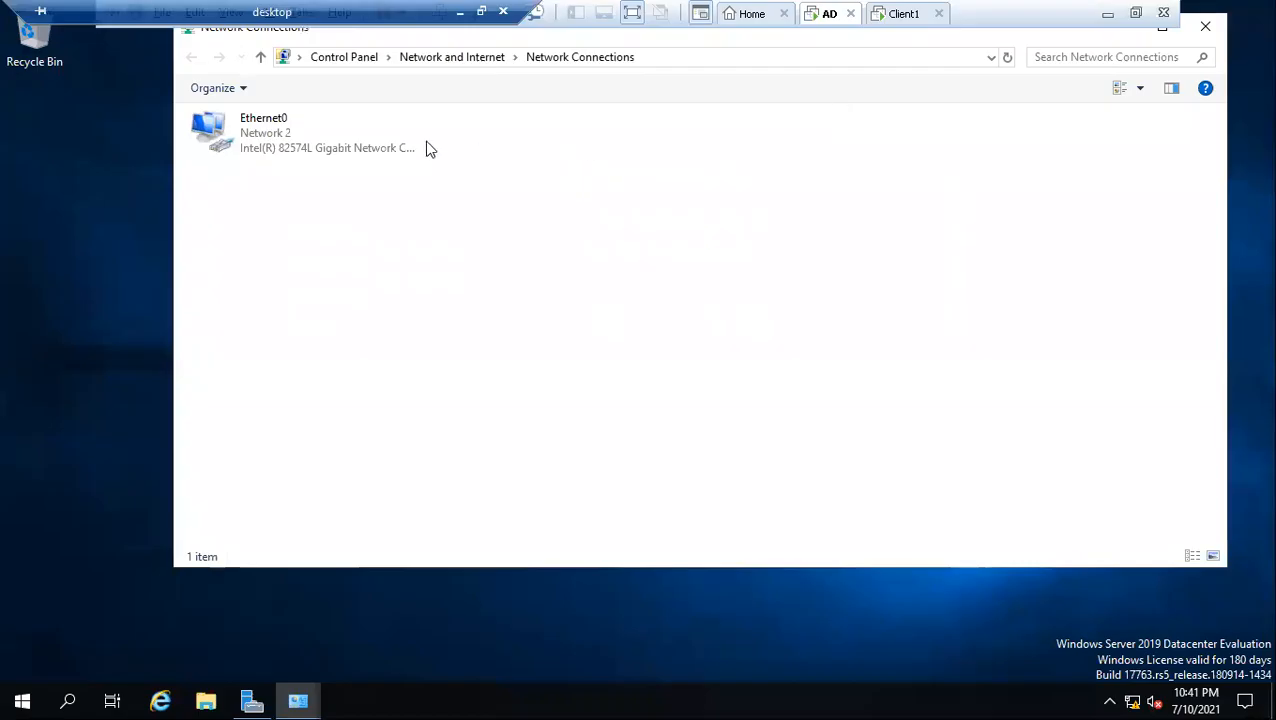
left_click(300, 135)
double_click(299, 129)
left_click(534, 336)
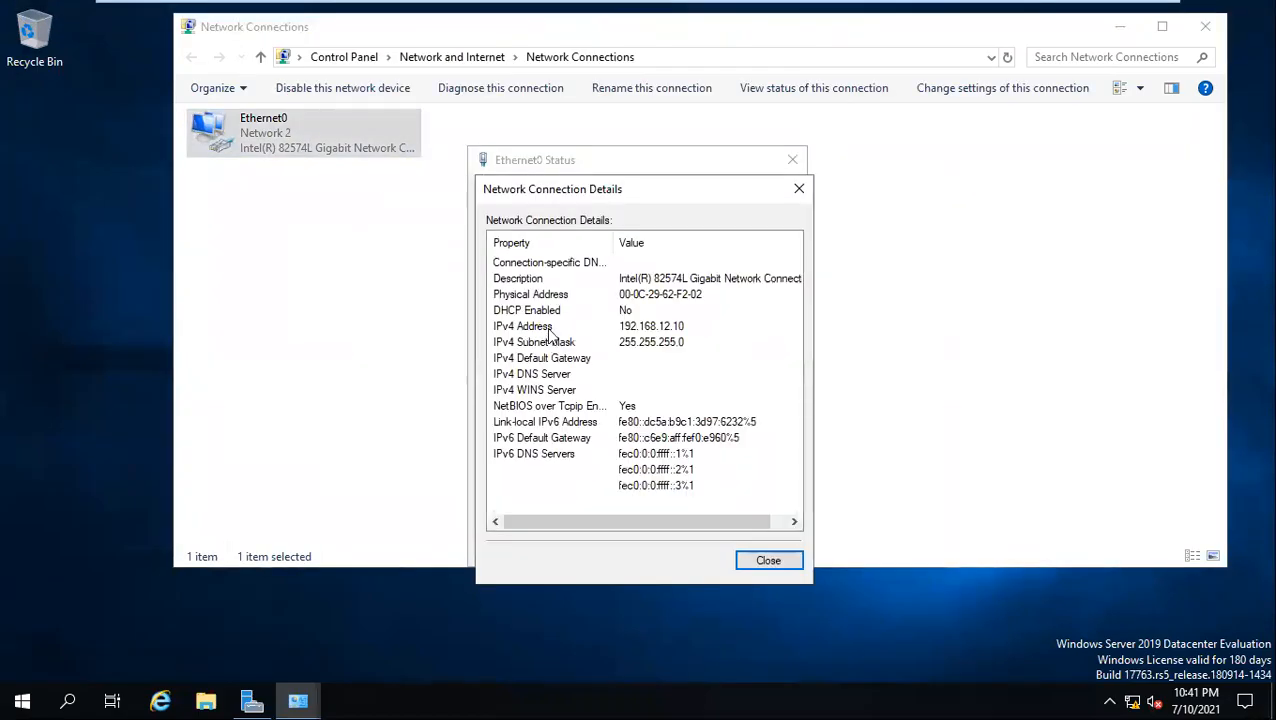
left_click_drag(638, 198, 641, 137)
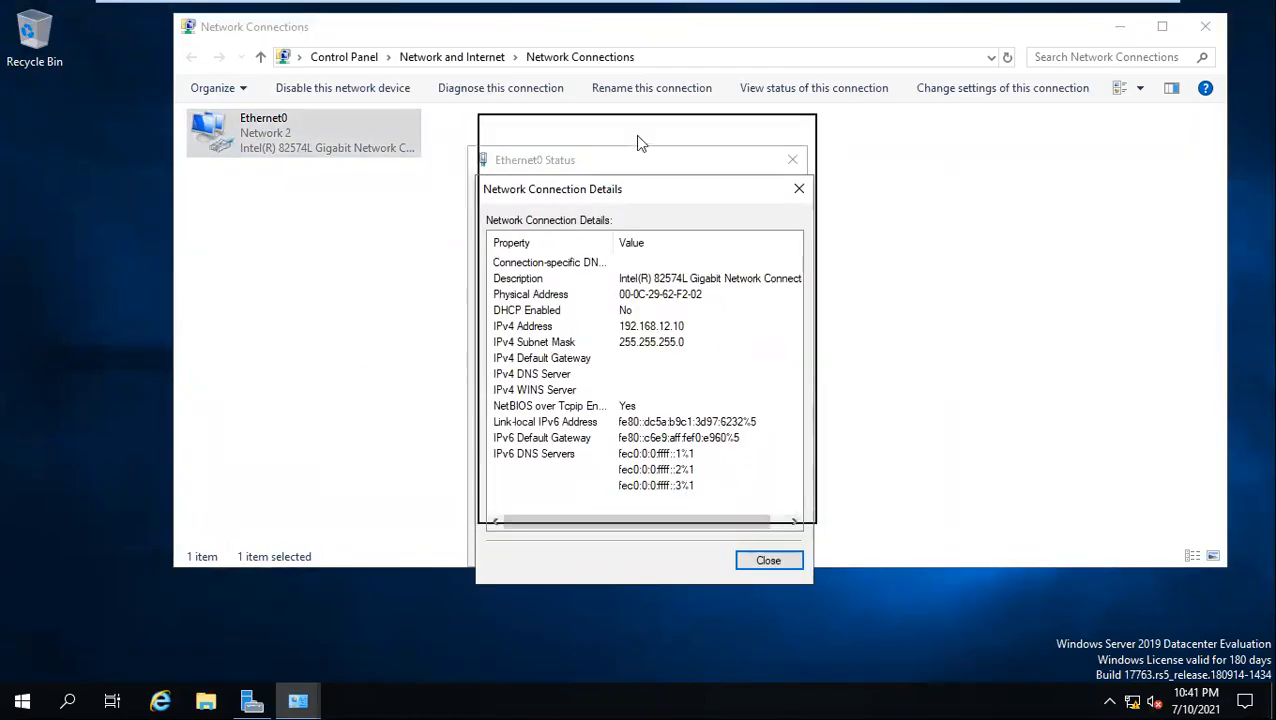
mouse_move(795, 10)
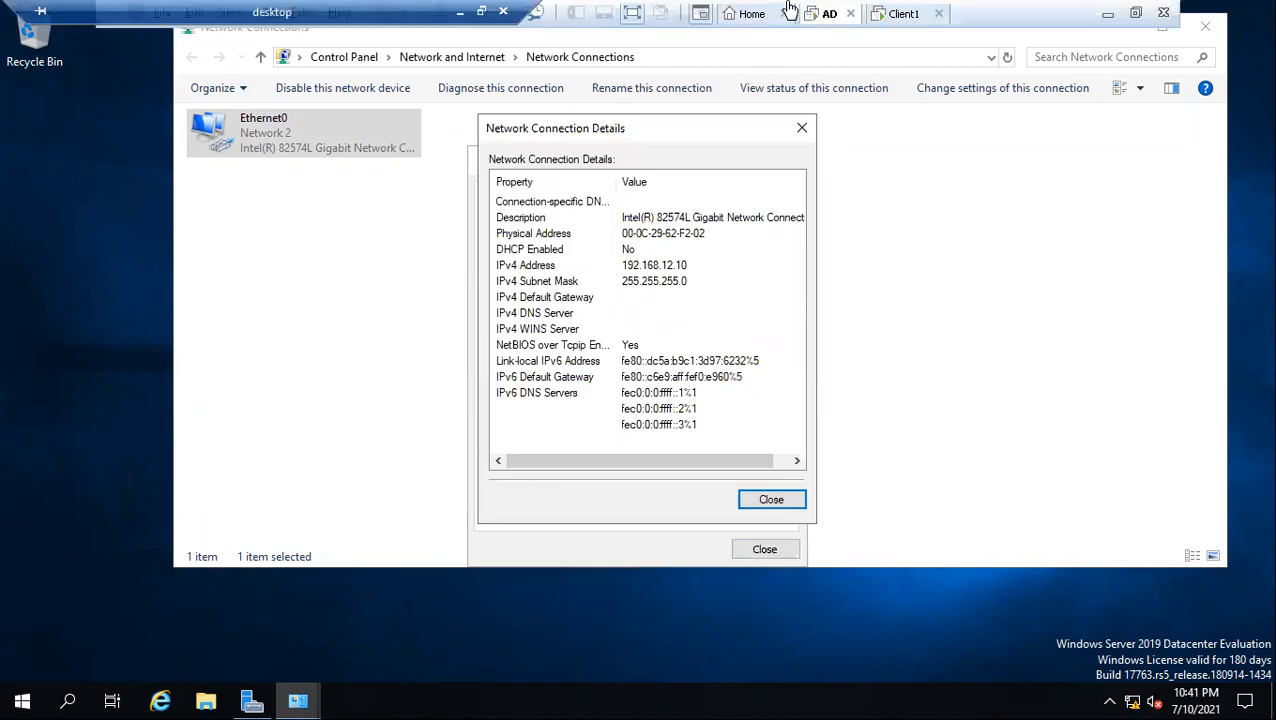
Compare the IPv4 address in Client1's connection details with the one on the AD server, ending on Client1
left_click(897, 16)
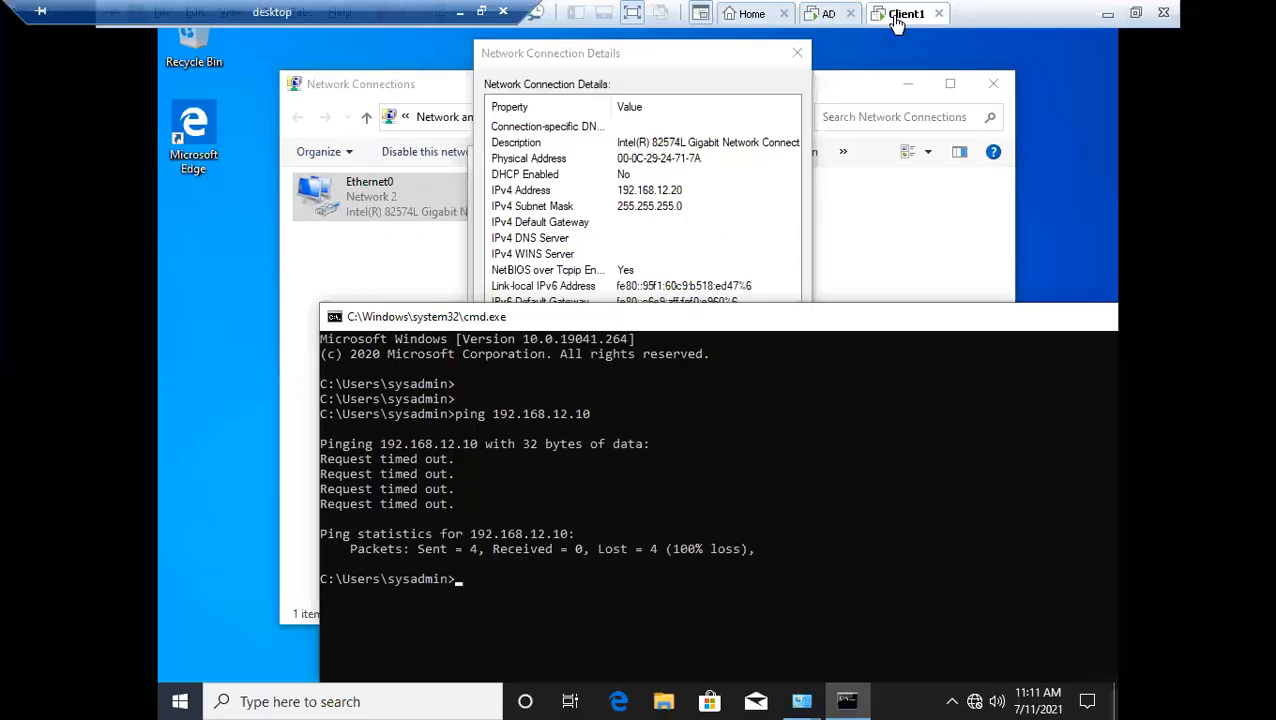
left_click(652, 194)
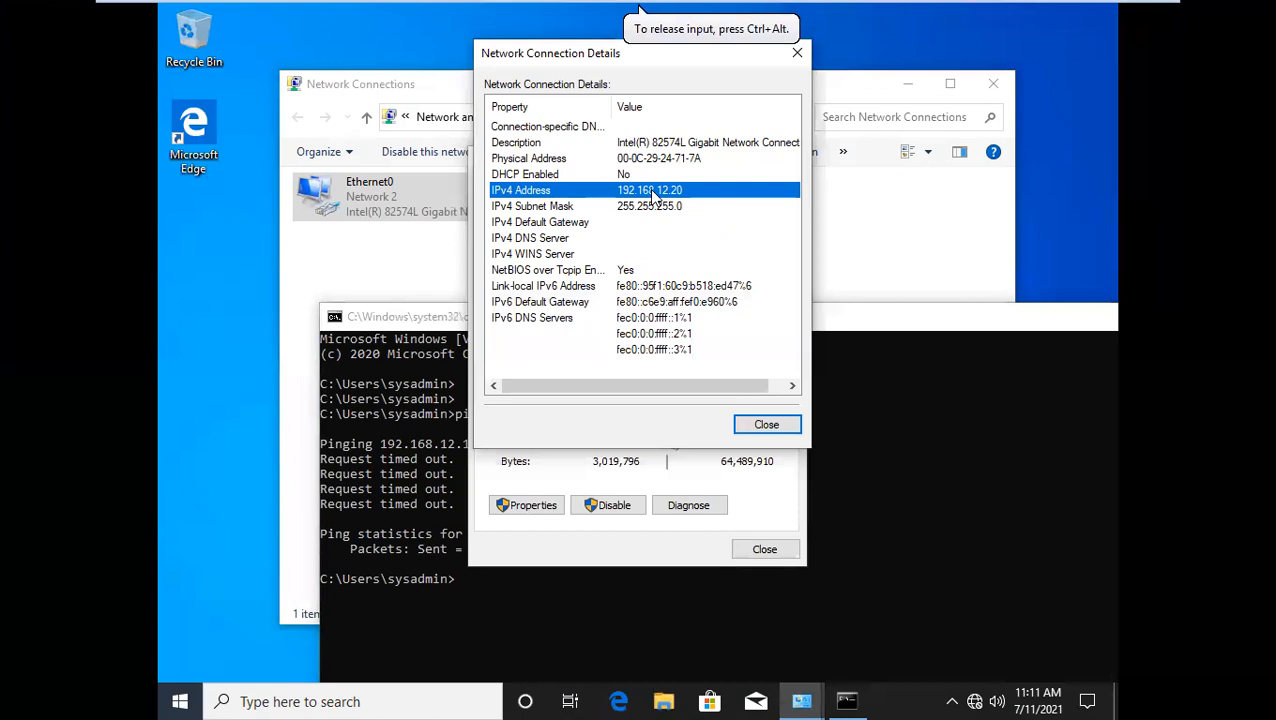
mouse_move(835, 10)
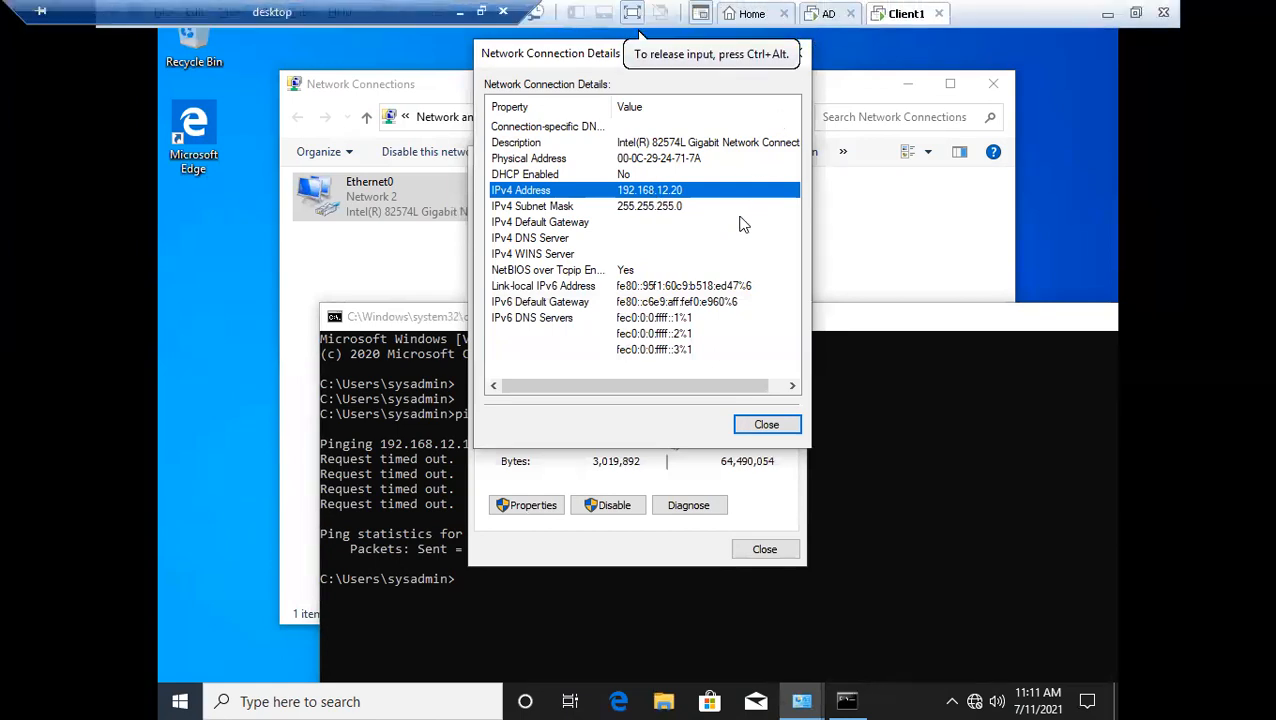
left_click(829, 14)
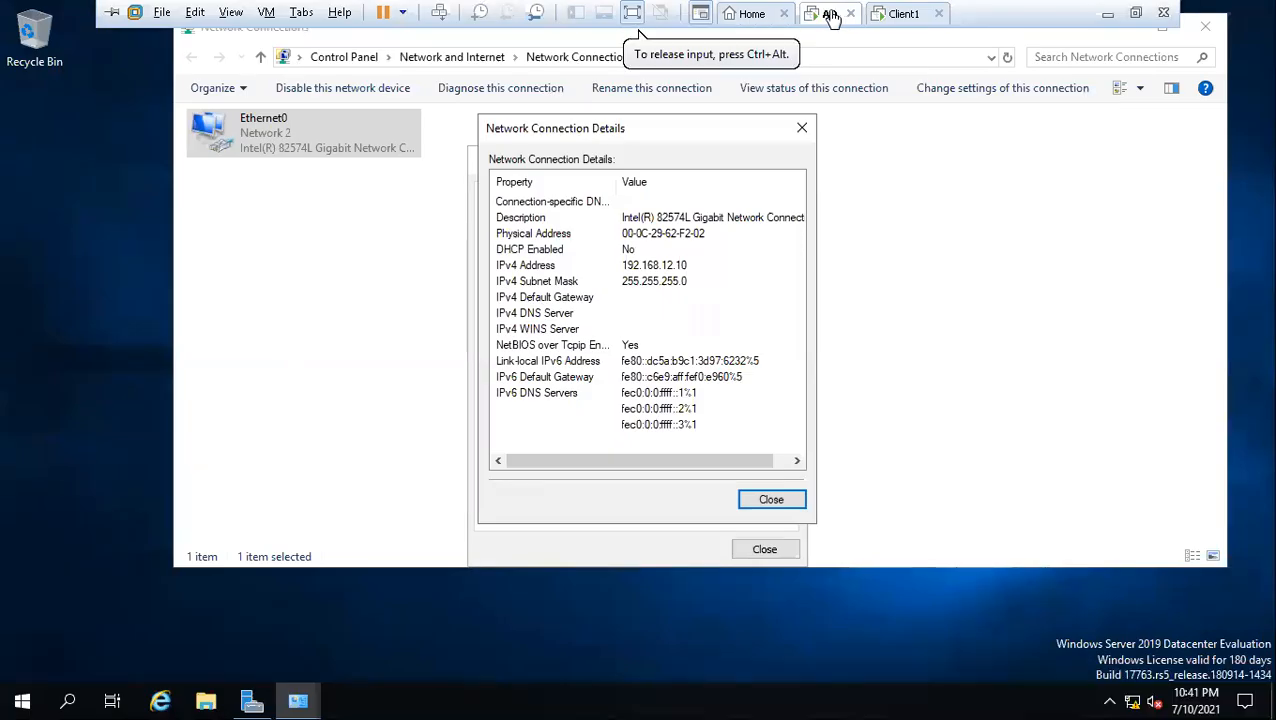
left_click(899, 17)
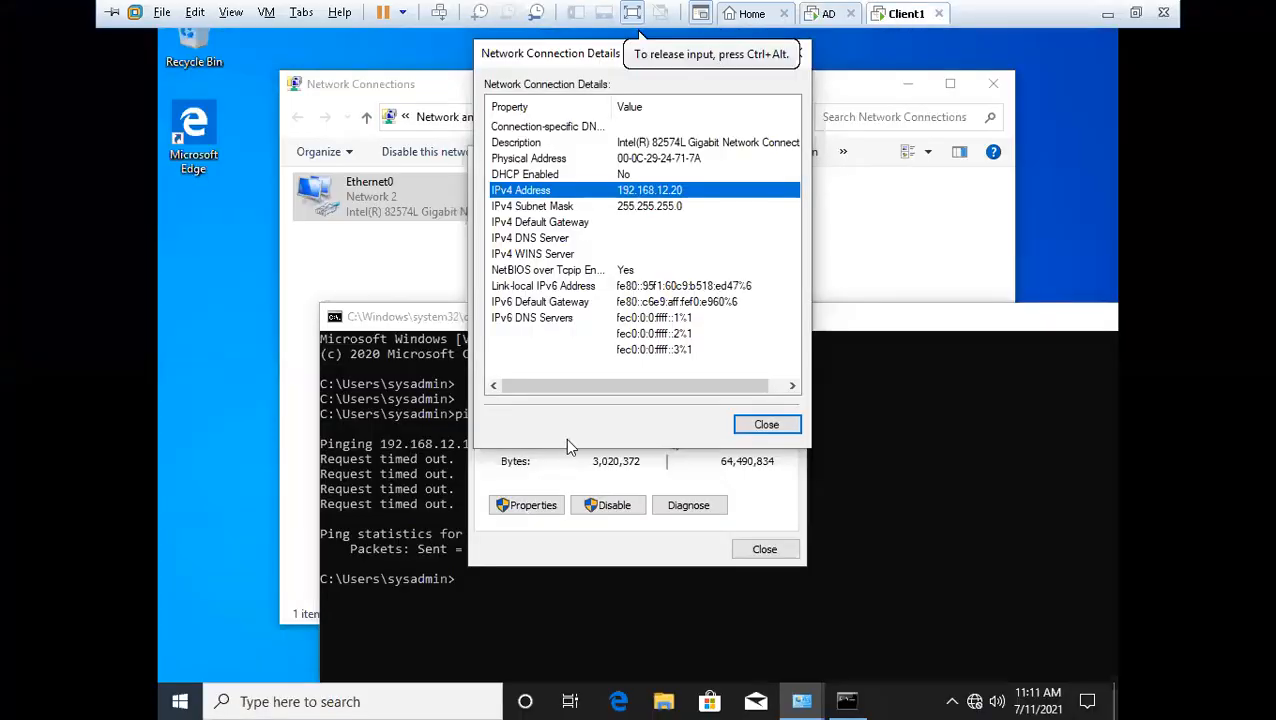
Clear Client1's Command Prompt with cls and recall the command ping 192.168.12.10
left_click(446, 512)
left_click_drag(616, 326, 620, 313)
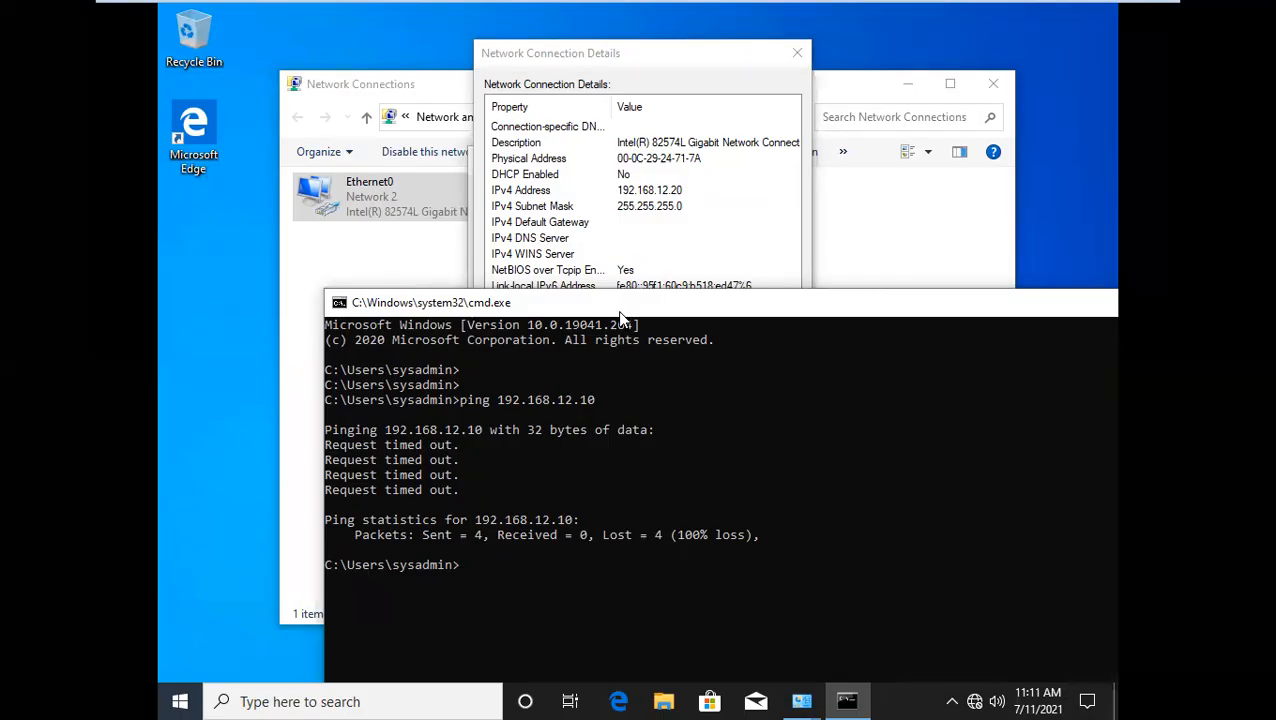
type("cls")
key("Return")
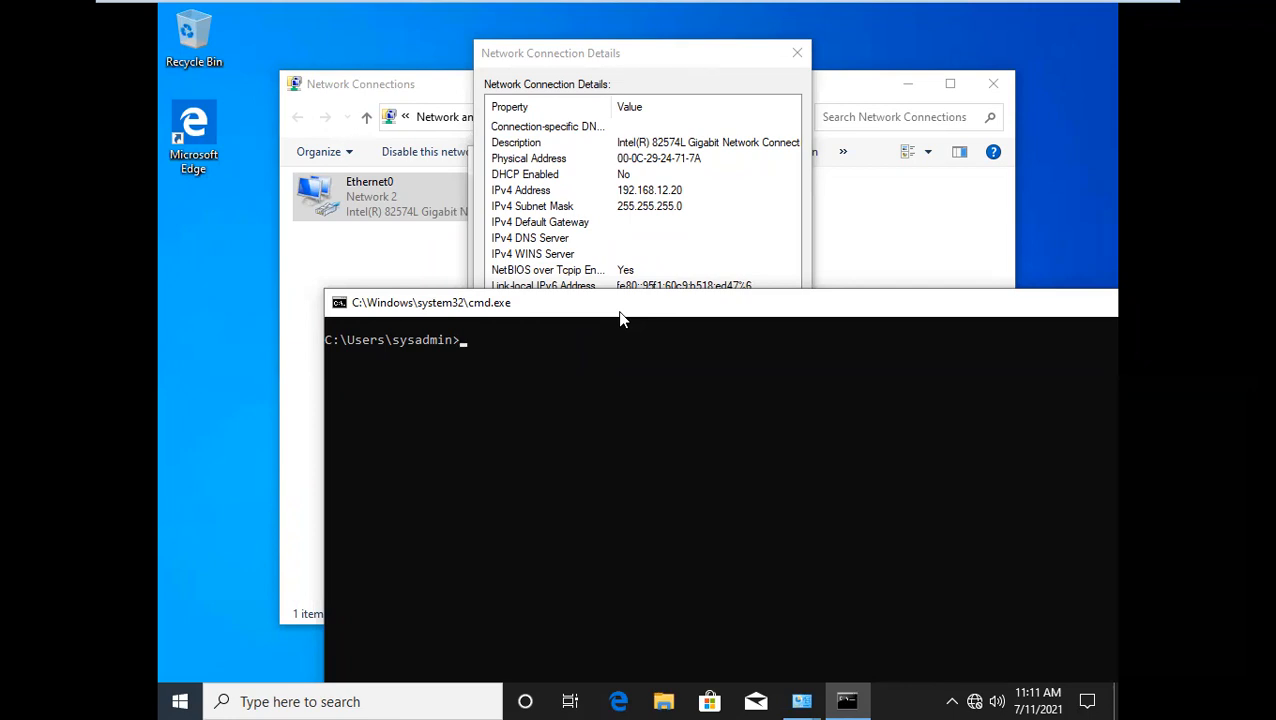
type("cls")
key("Up")
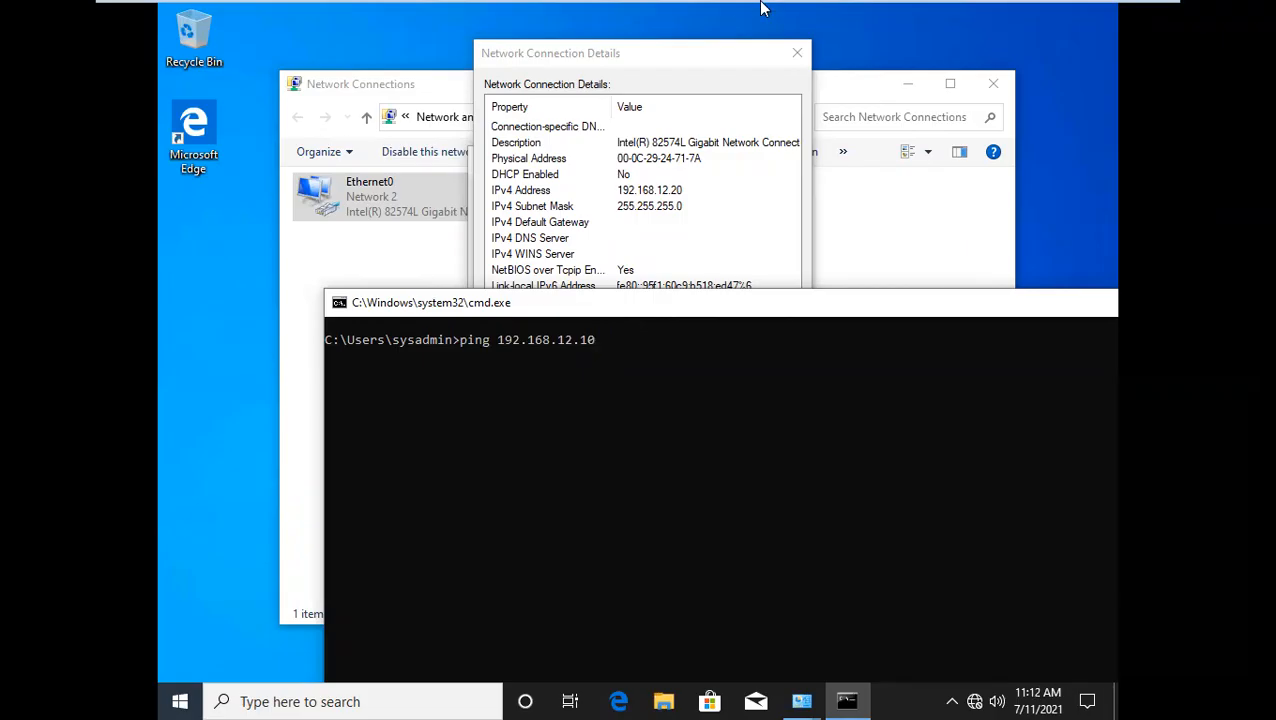
Check the IPv4 address in the AD server's connection details, and run the prepared ping to it from Client1
mouse_move(763, 10)
left_click(821, 14)
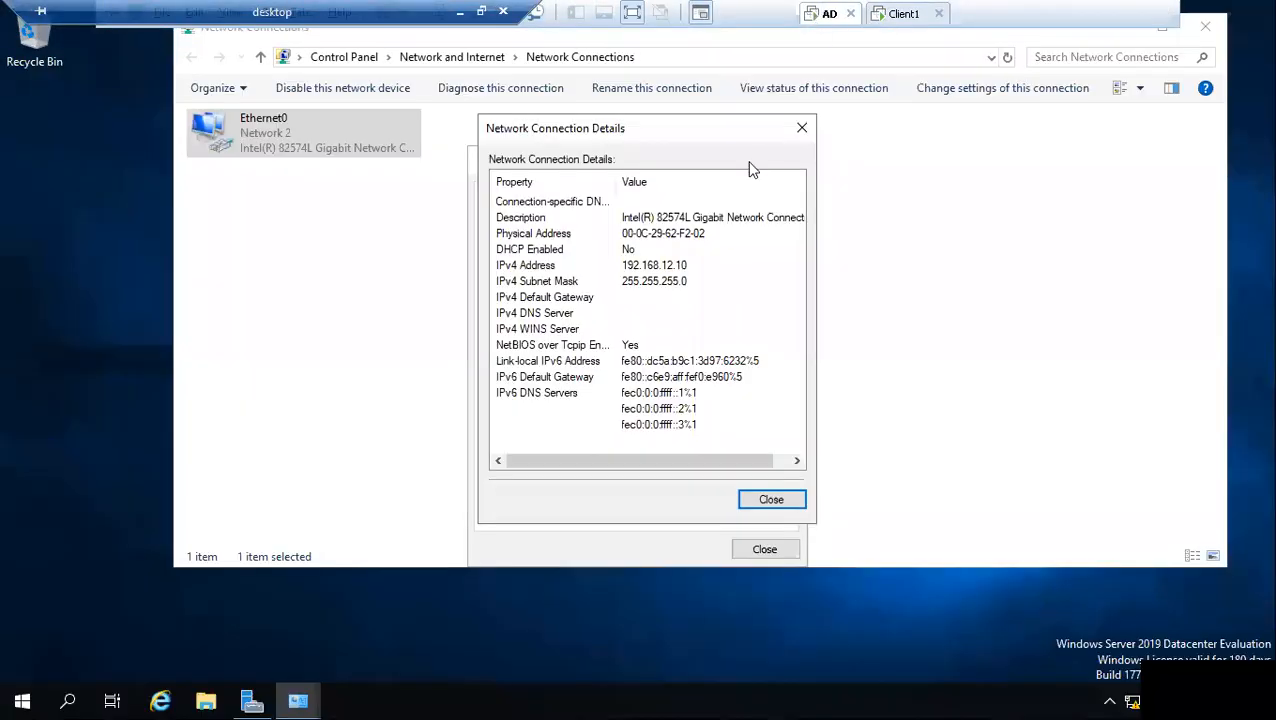
left_click(683, 266)
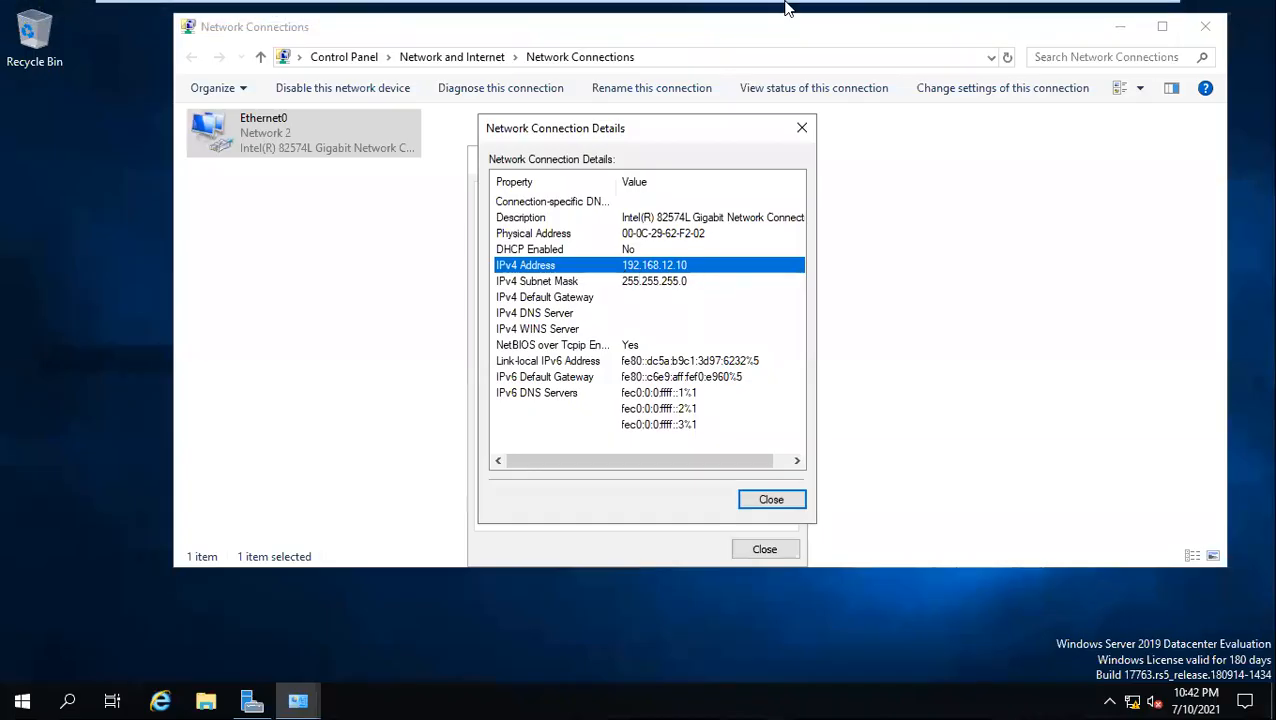
left_click(886, 18)
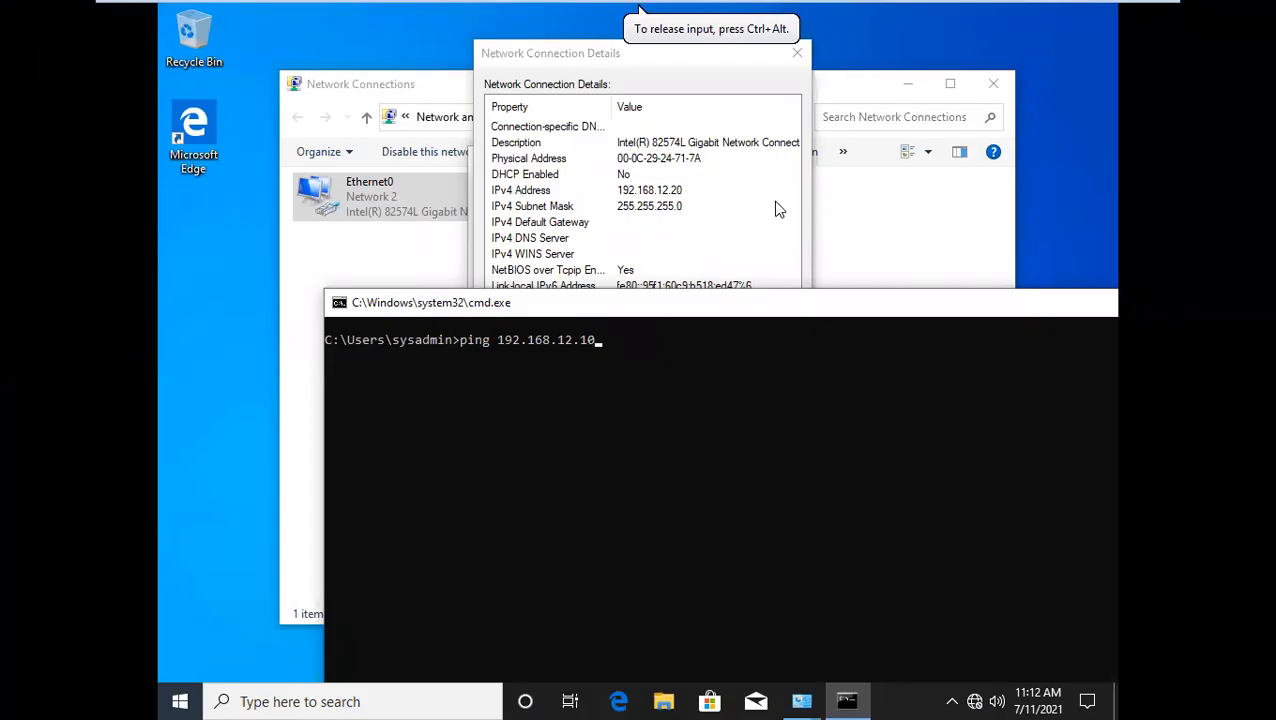
key("Return")
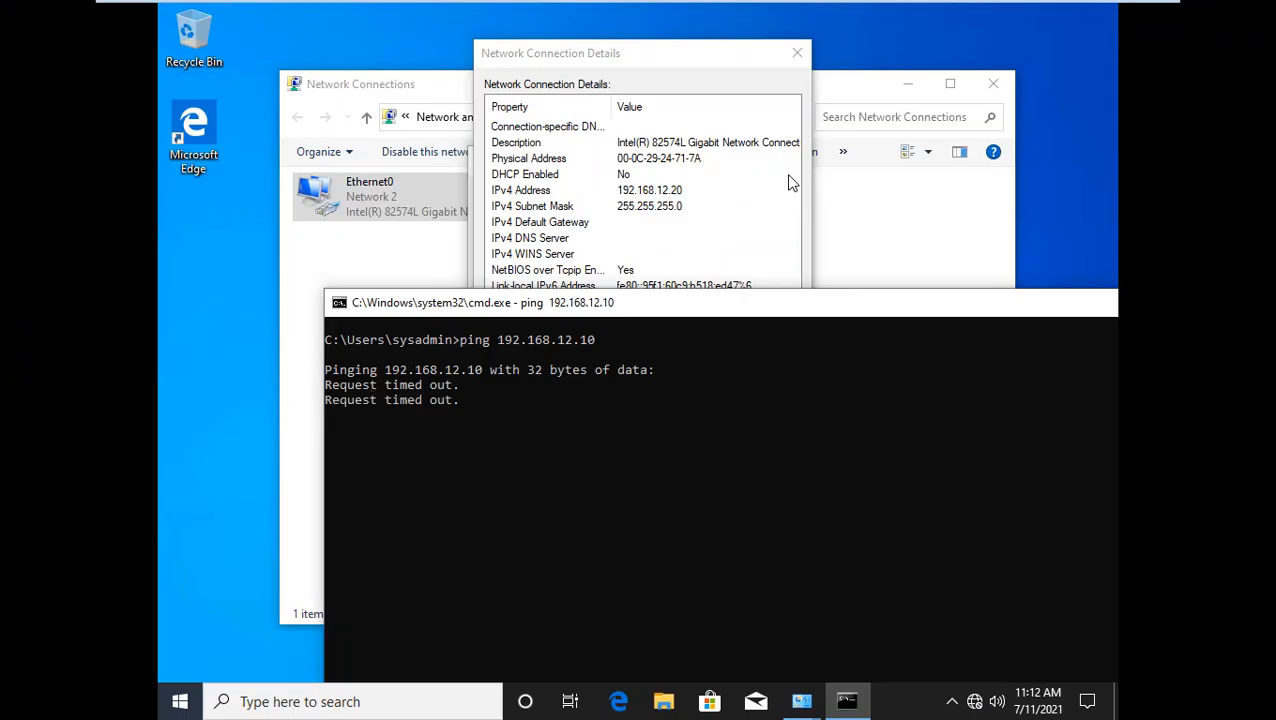
Switch to the AD server and close its Windows Defender Firewall and Network Connections windows
mouse_move(790, 8)
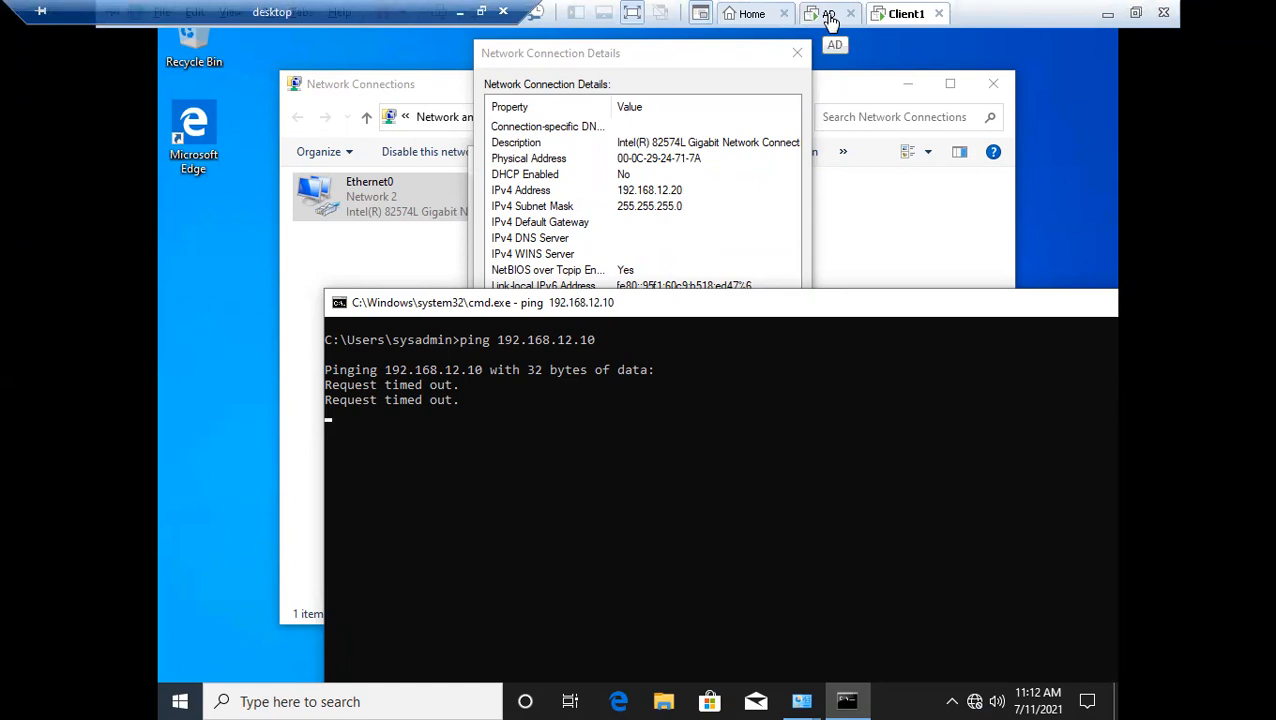
left_click(829, 15)
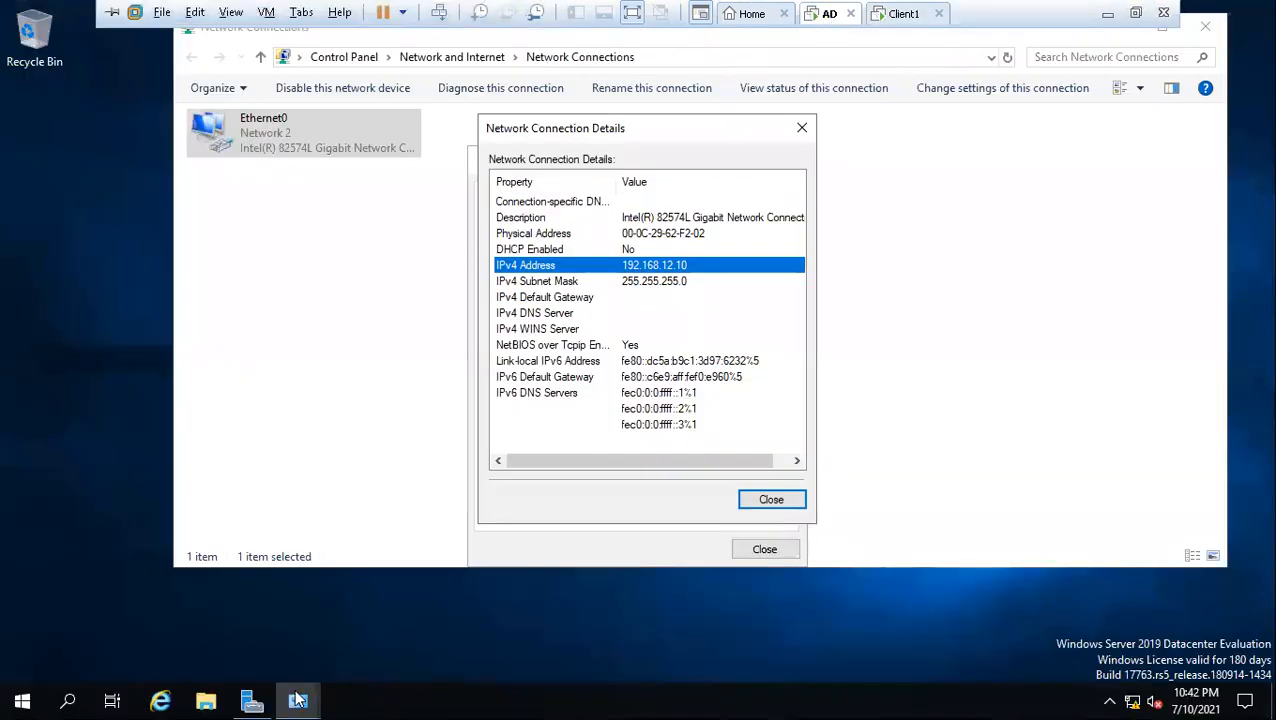
mouse_move(298, 700)
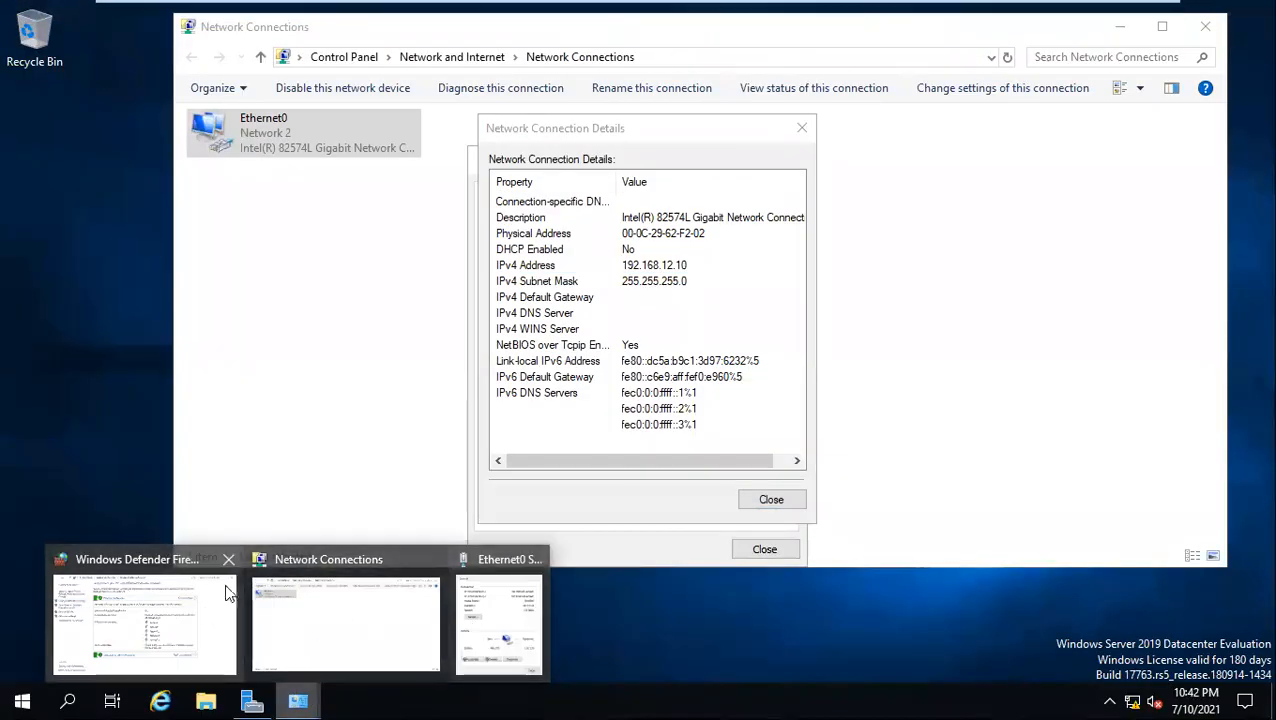
left_click(228, 559)
left_click(328, 558)
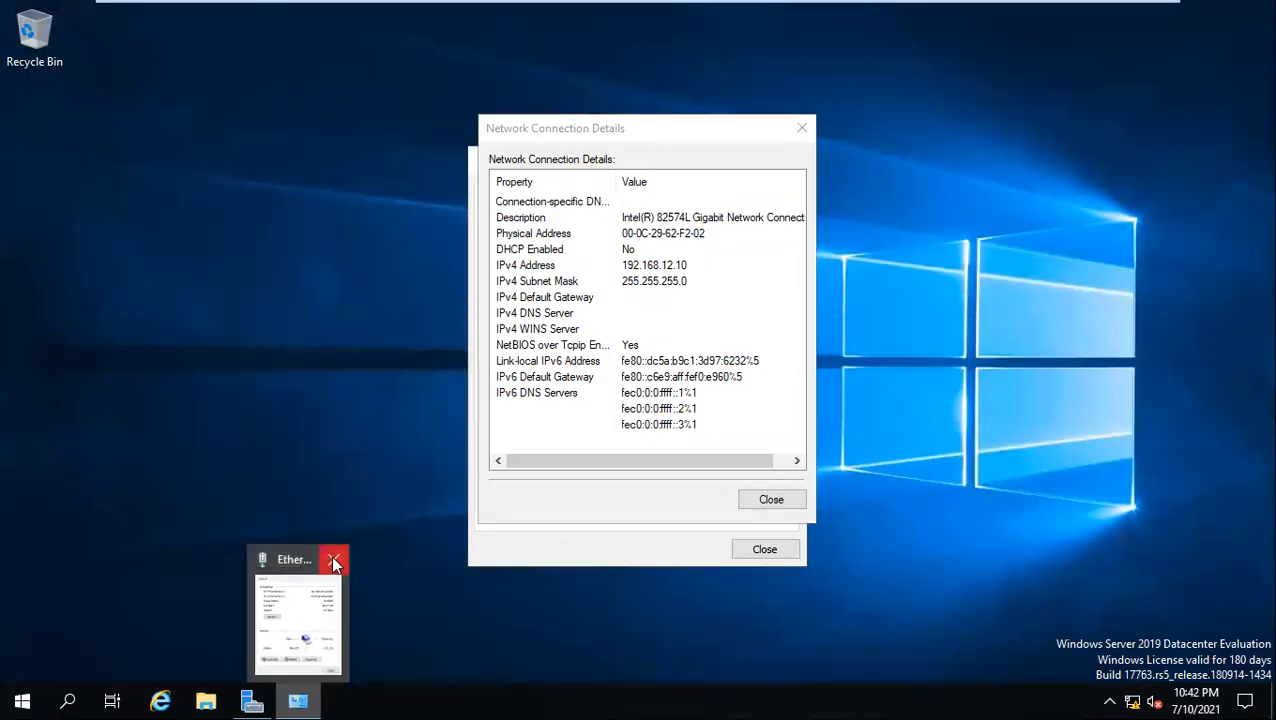
left_click(320, 560)
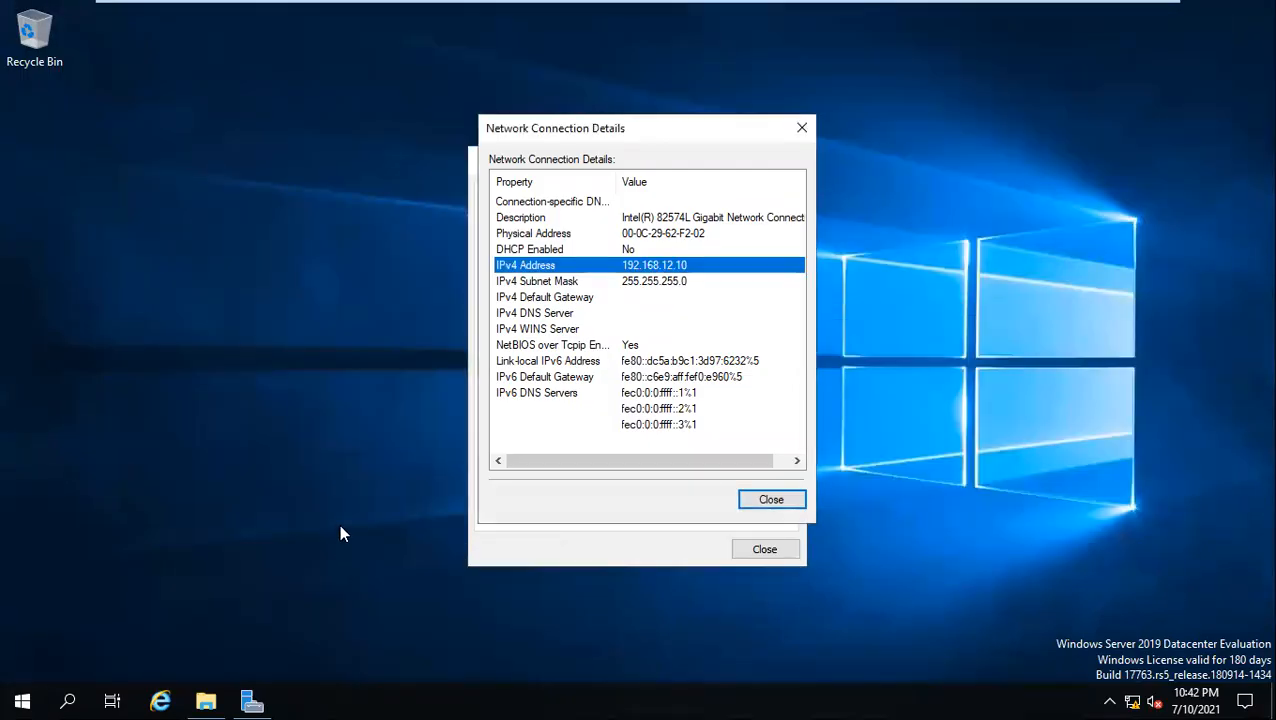
Open firewall.cpl on the AD server and turn off Windows Defender Firewall for both private and public networks
key("super+r")
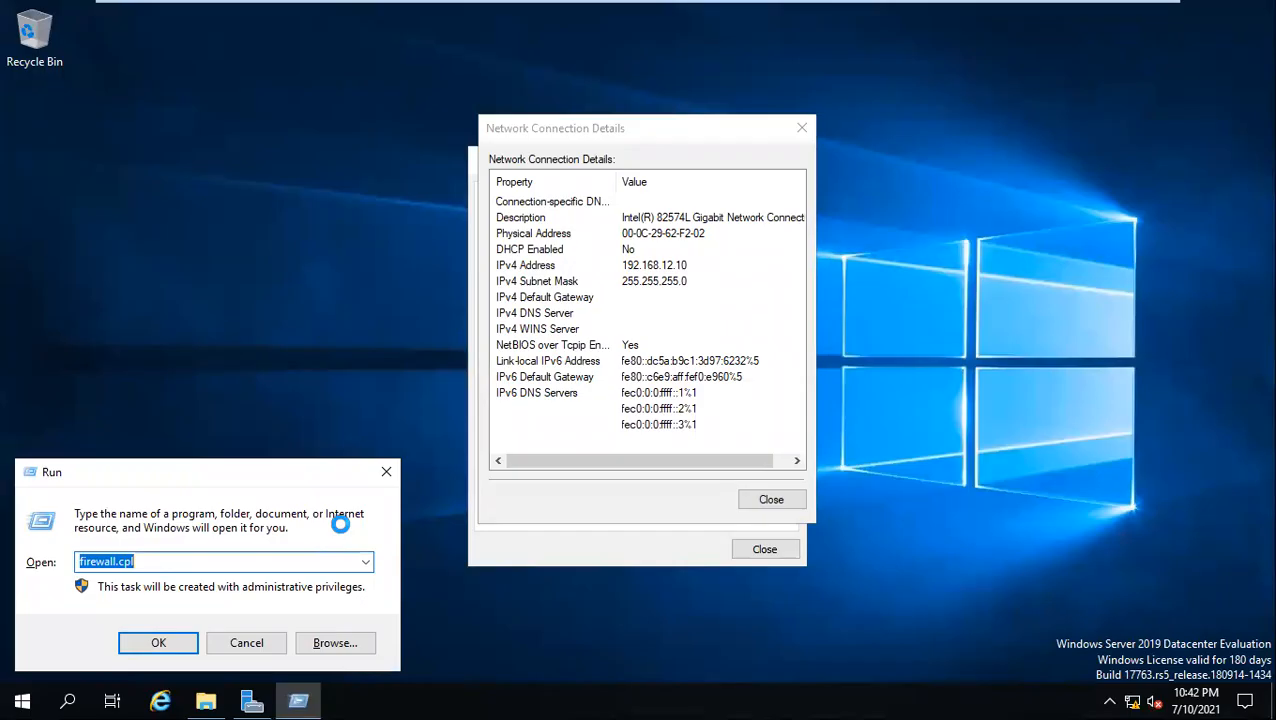
key("Return")
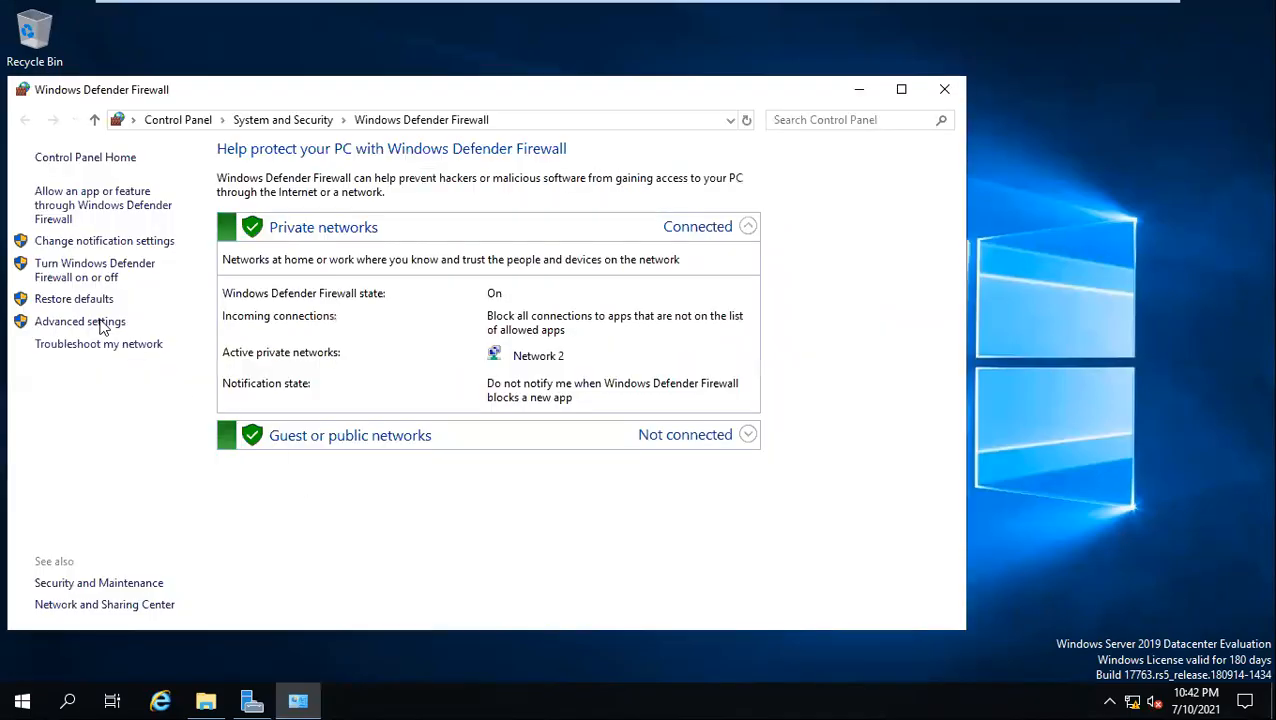
left_click(80, 242)
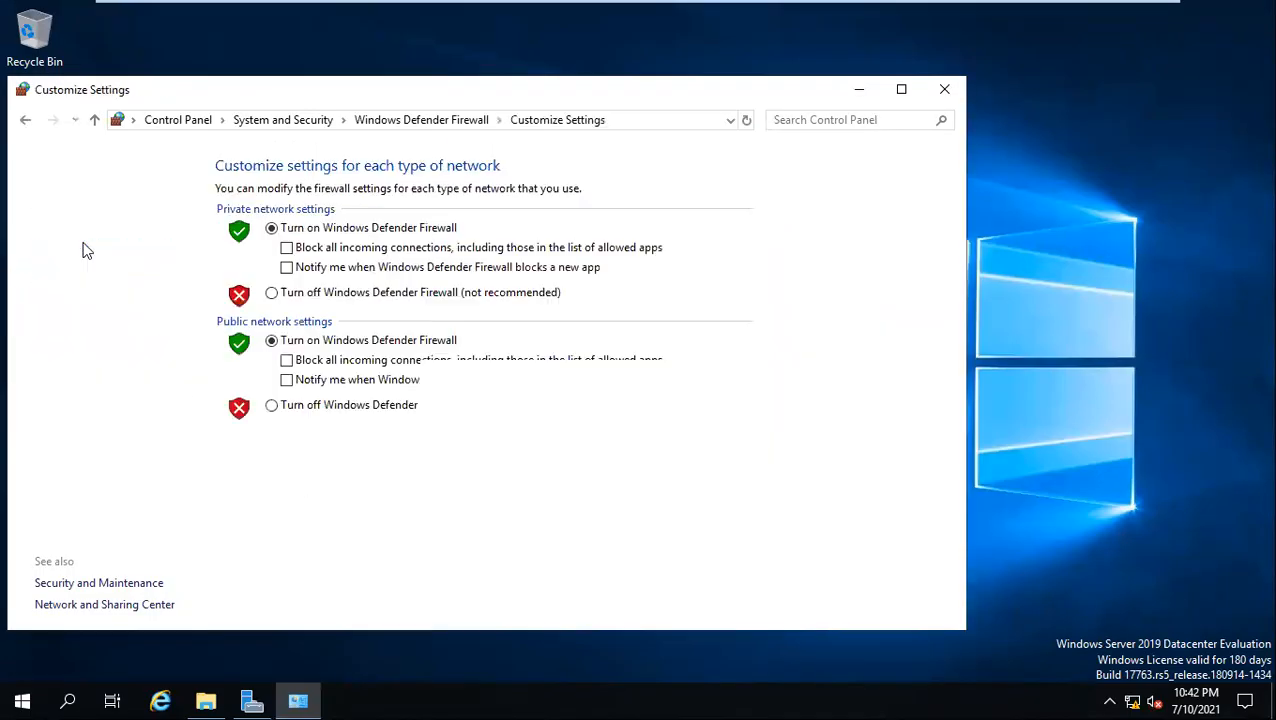
left_click(272, 292)
left_click(272, 405)
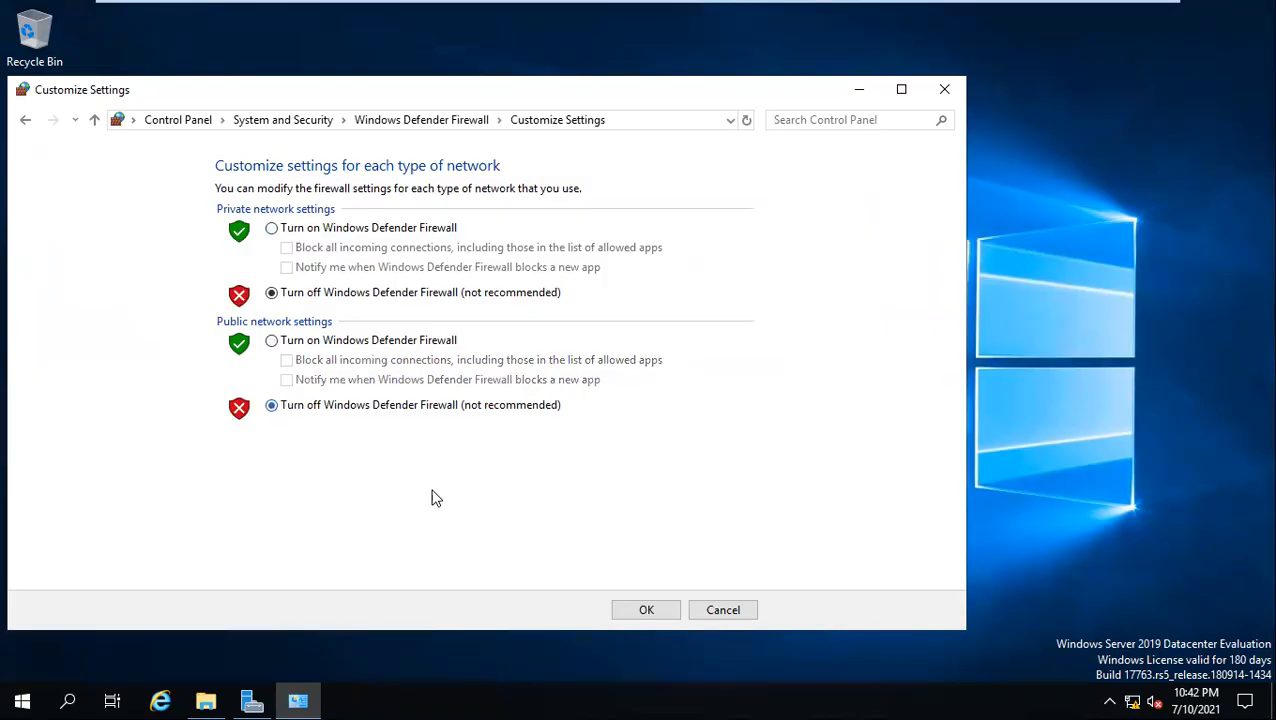
left_click(653, 611)
Switch to Client1, repeat the ping to 192.168.12.10, and reposition the Command Prompt window to show its full output
mouse_move(789, 14)
left_click(892, 15)
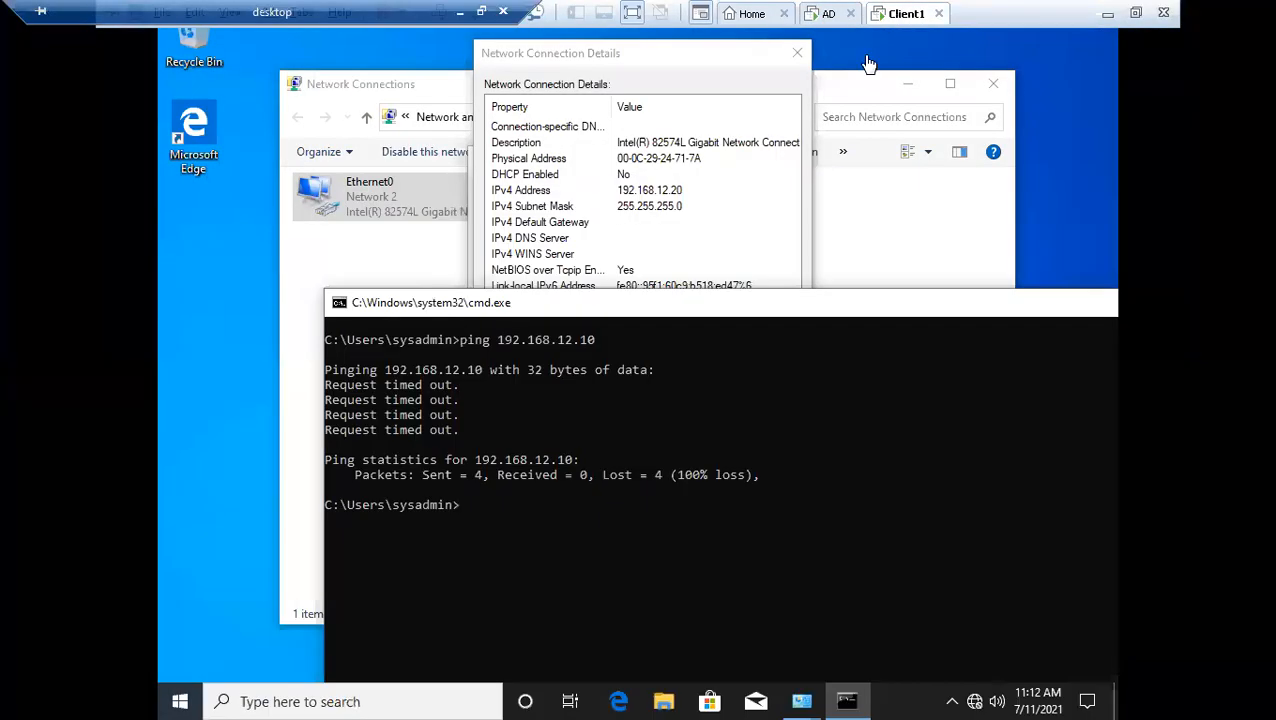
key("Up")
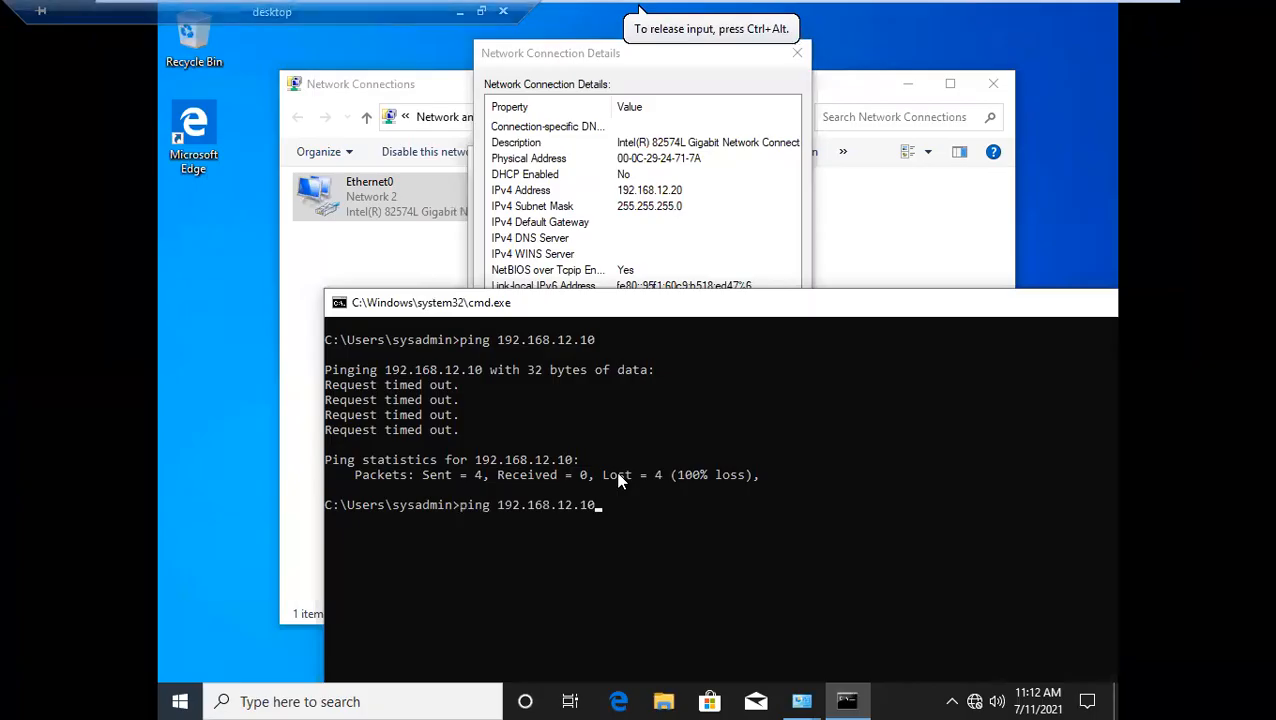
key("Return")
left_click_drag(787, 308, 878, 98)
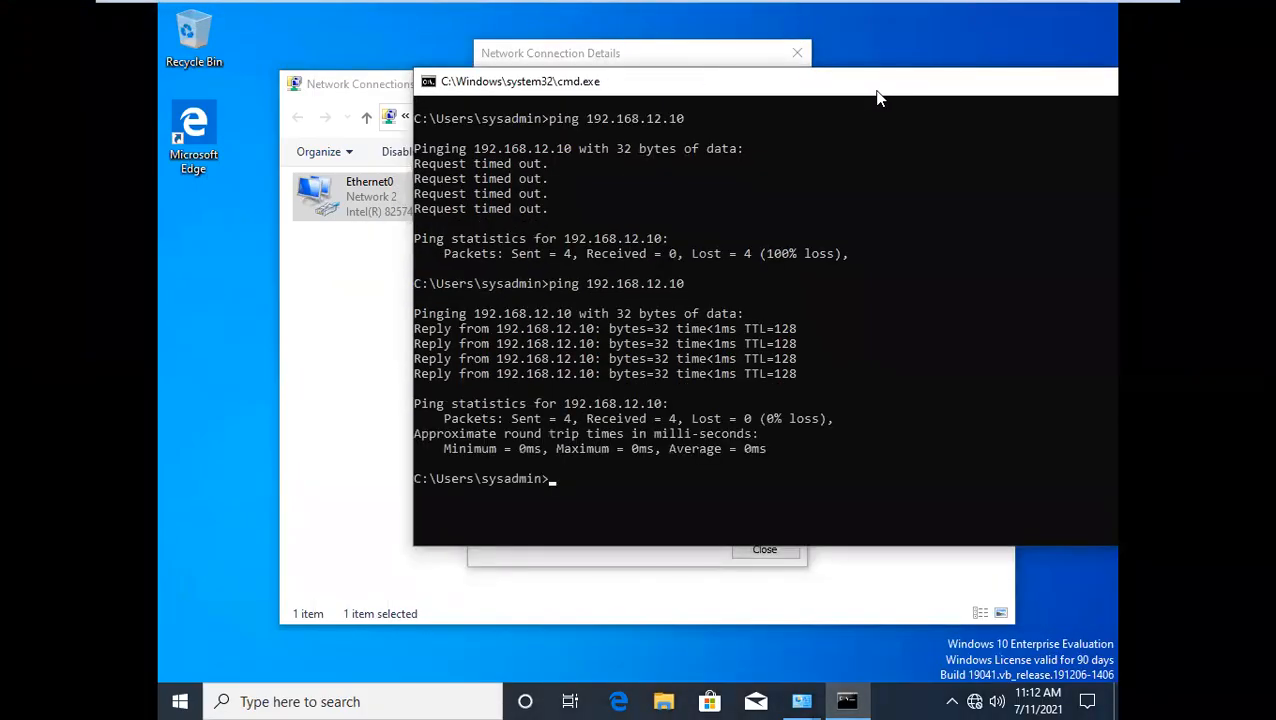
key("Up")
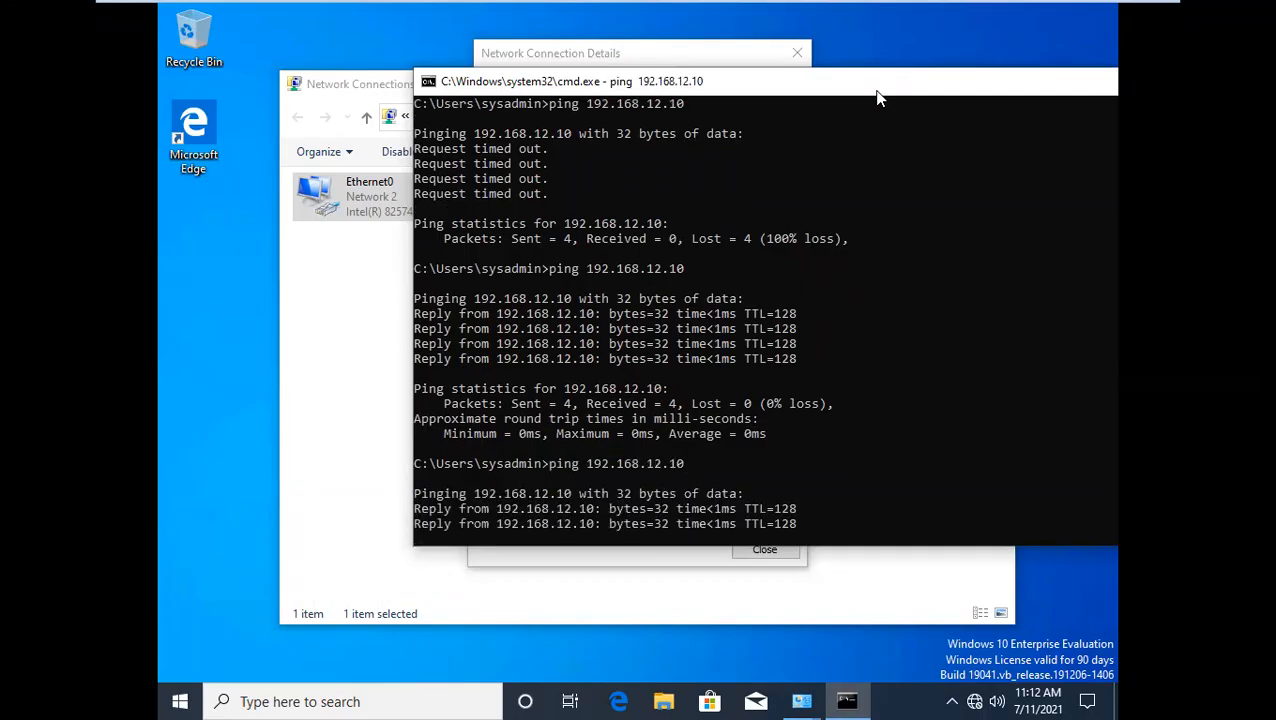
Clear Client1's Command Prompt with cls and run ping 192.168.12.10 once more
type("cls")
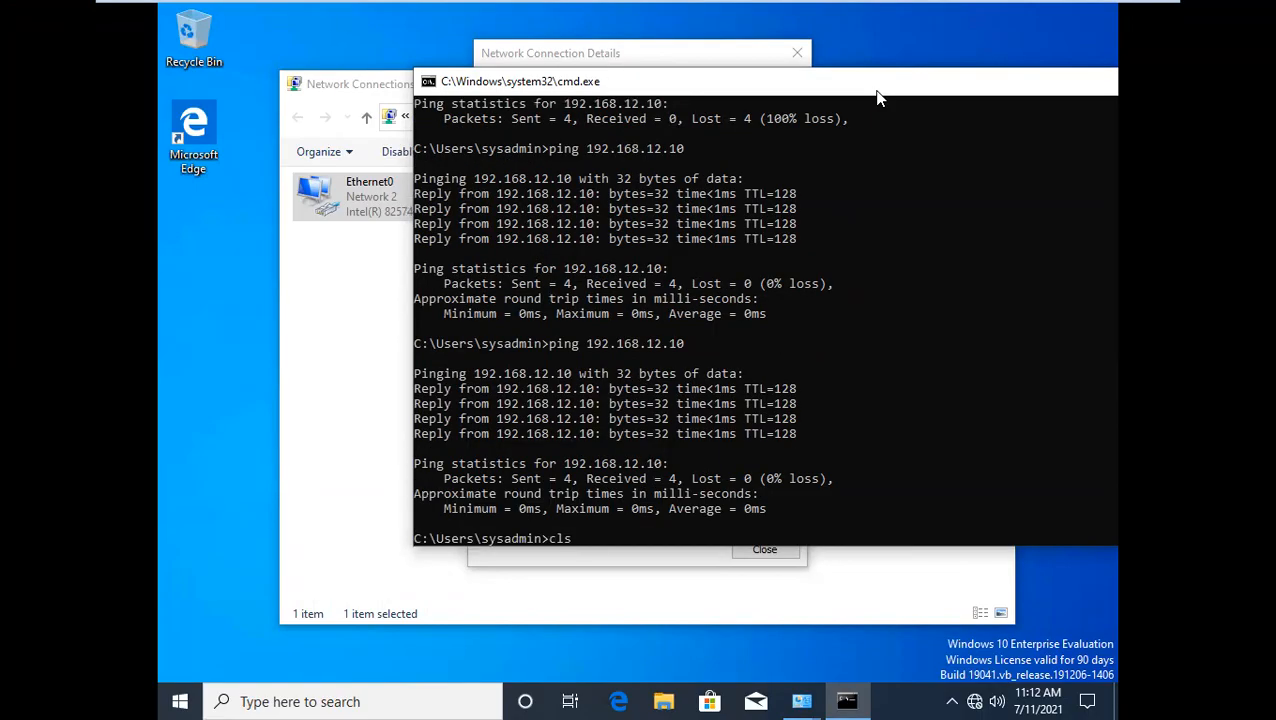
key("Return")
type("cl")
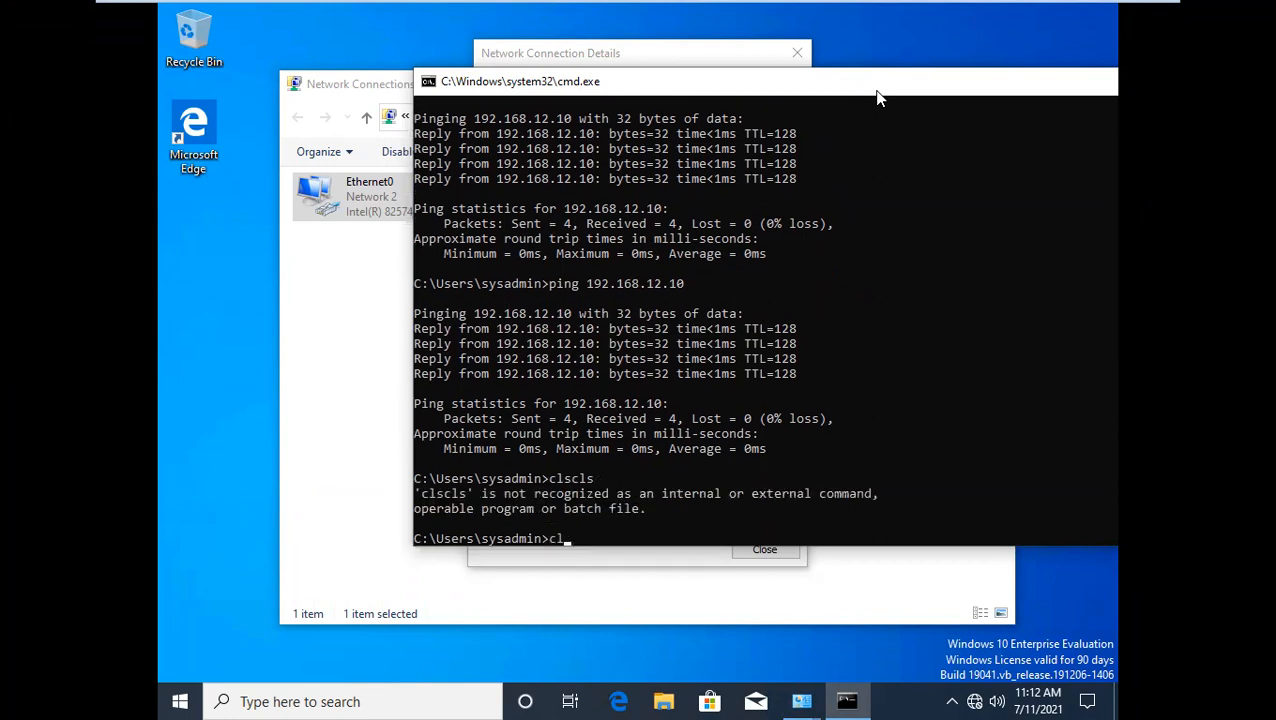
type("s")
key("Return")
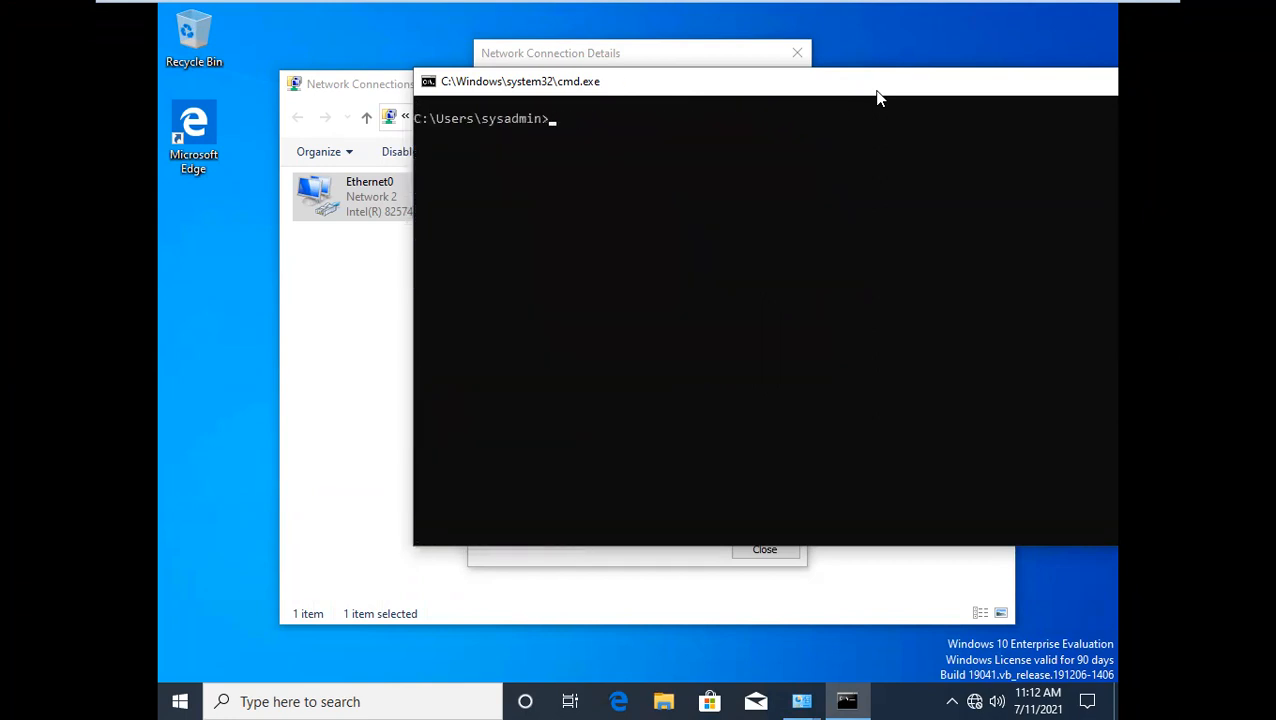
key("Up")
key("Return")
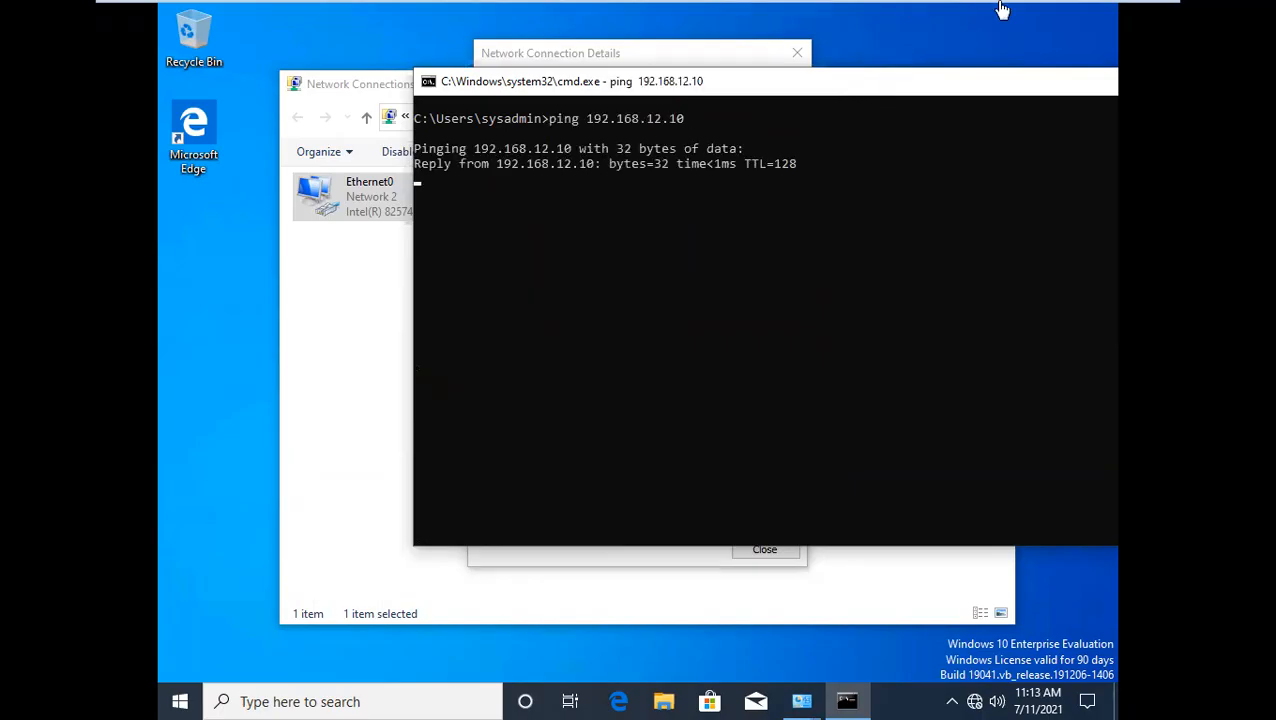
Switch to the AD server, open a Command Prompt with cmd, and run ping 192.168.12.20
mouse_move(880, 30)
left_click(828, 14)
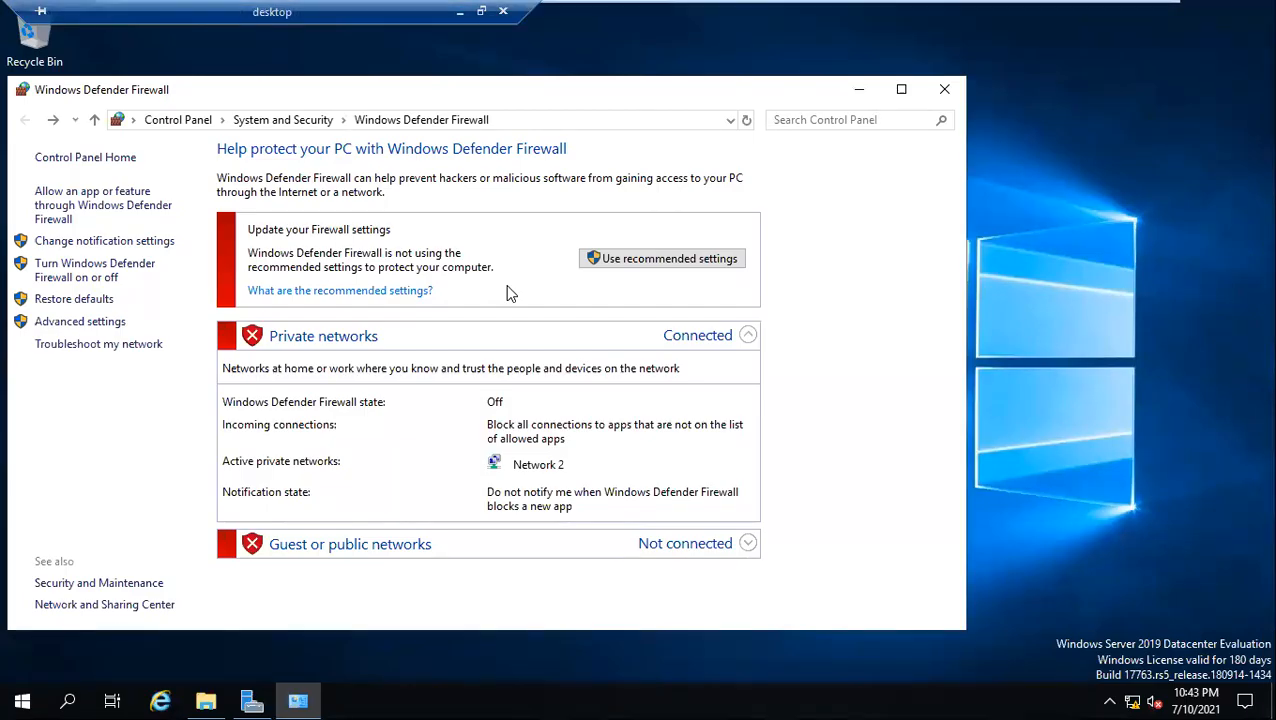
key("super+r")
type("cmd")
key("Return")
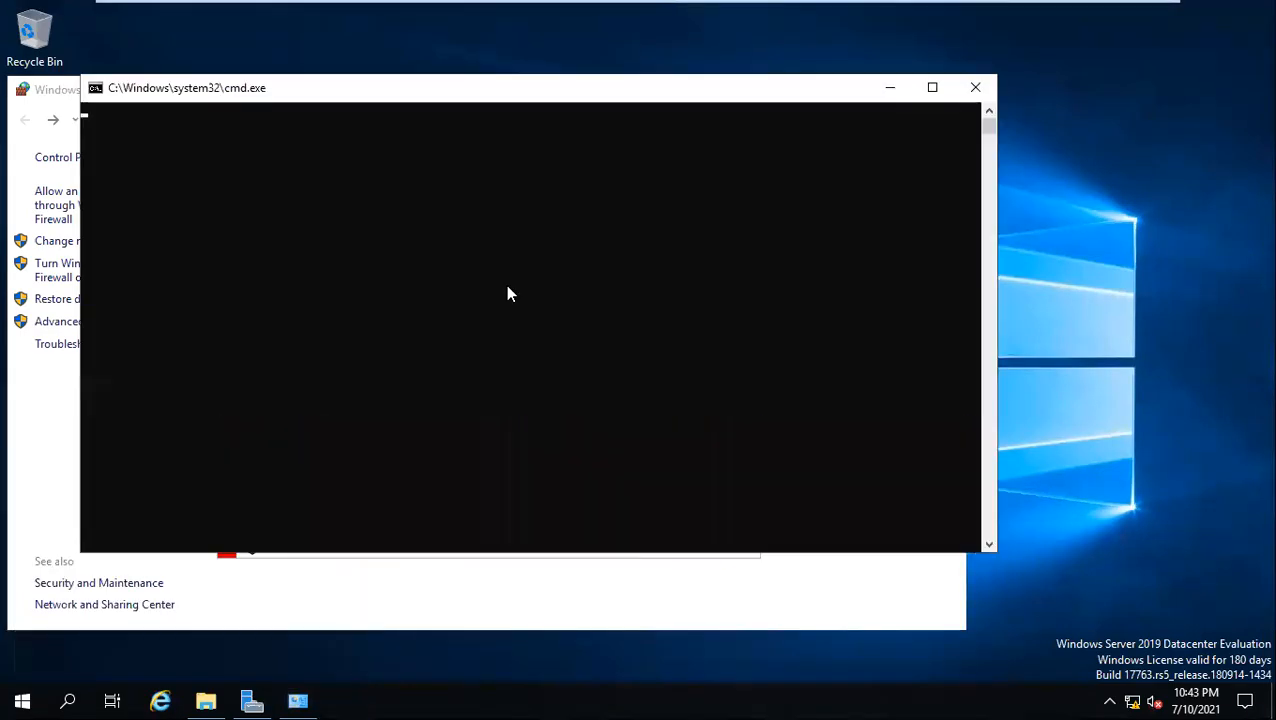
key("Return")
key("Return")
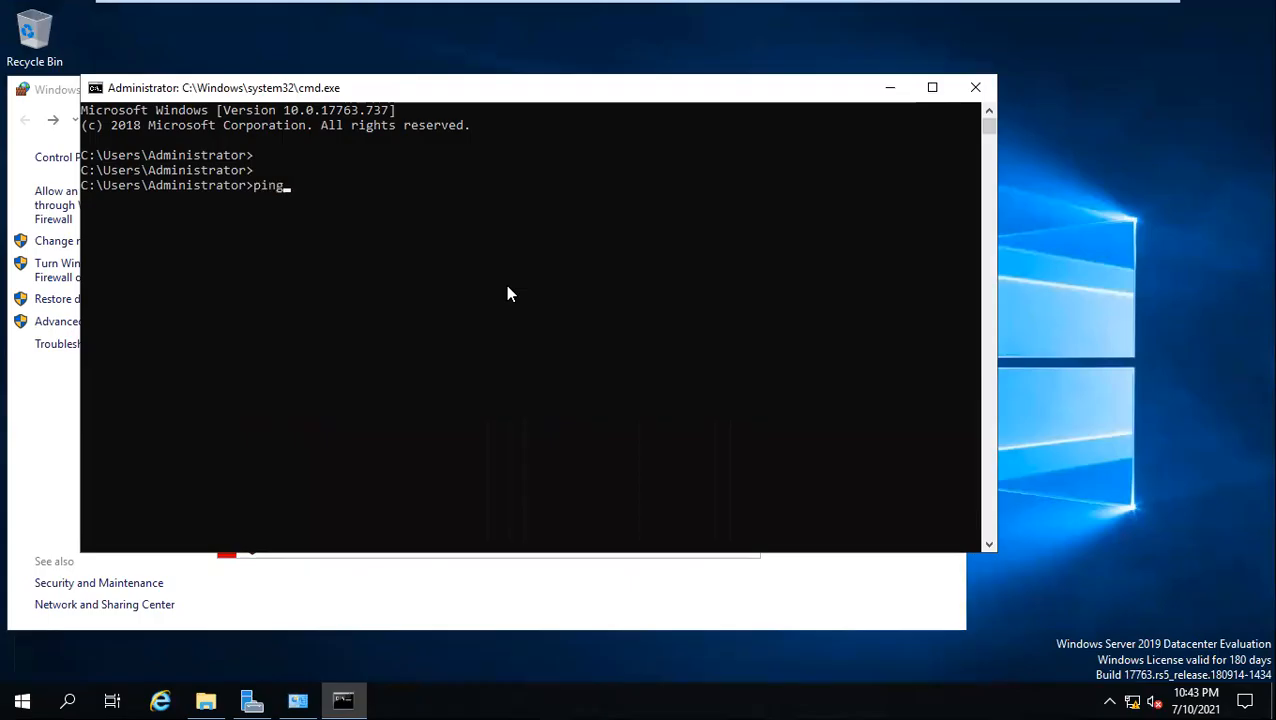
type("ping 192.168.12.20")
key("Return")
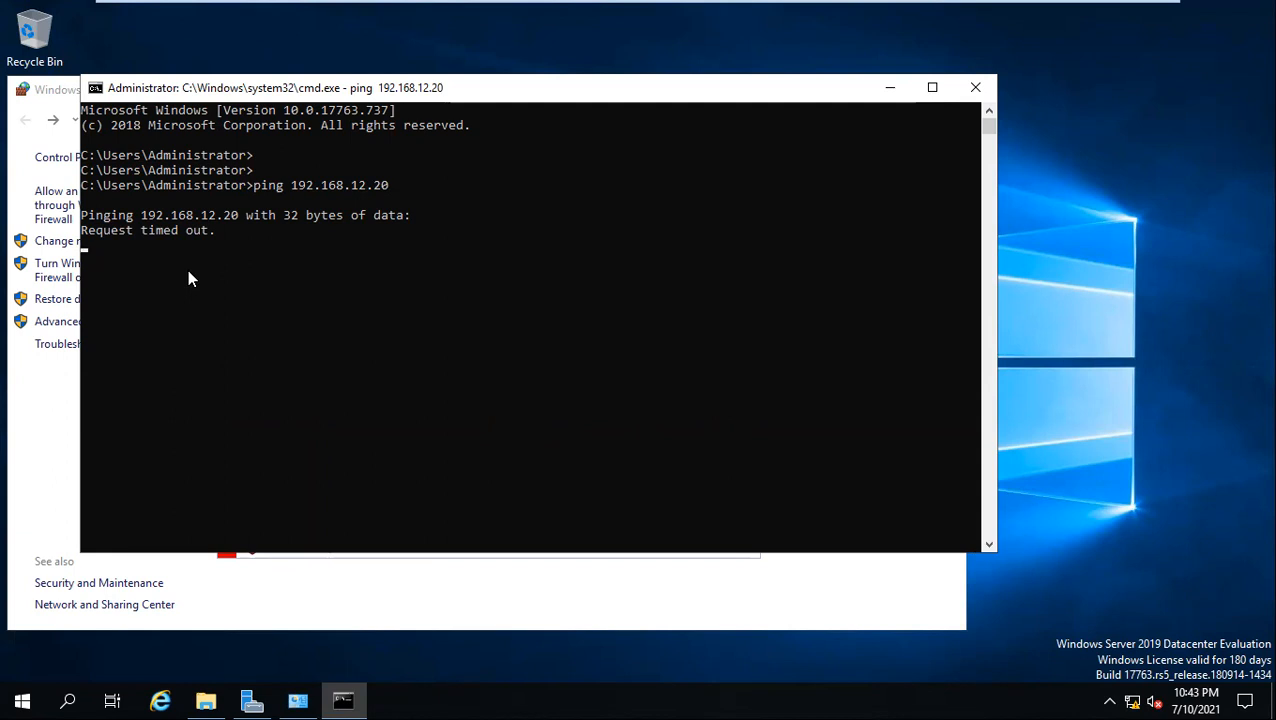
Launch firewall.cpl from Client1's Command Prompt and turn off Windows Defender Firewall for private and public networks
mouse_move(577, 5)
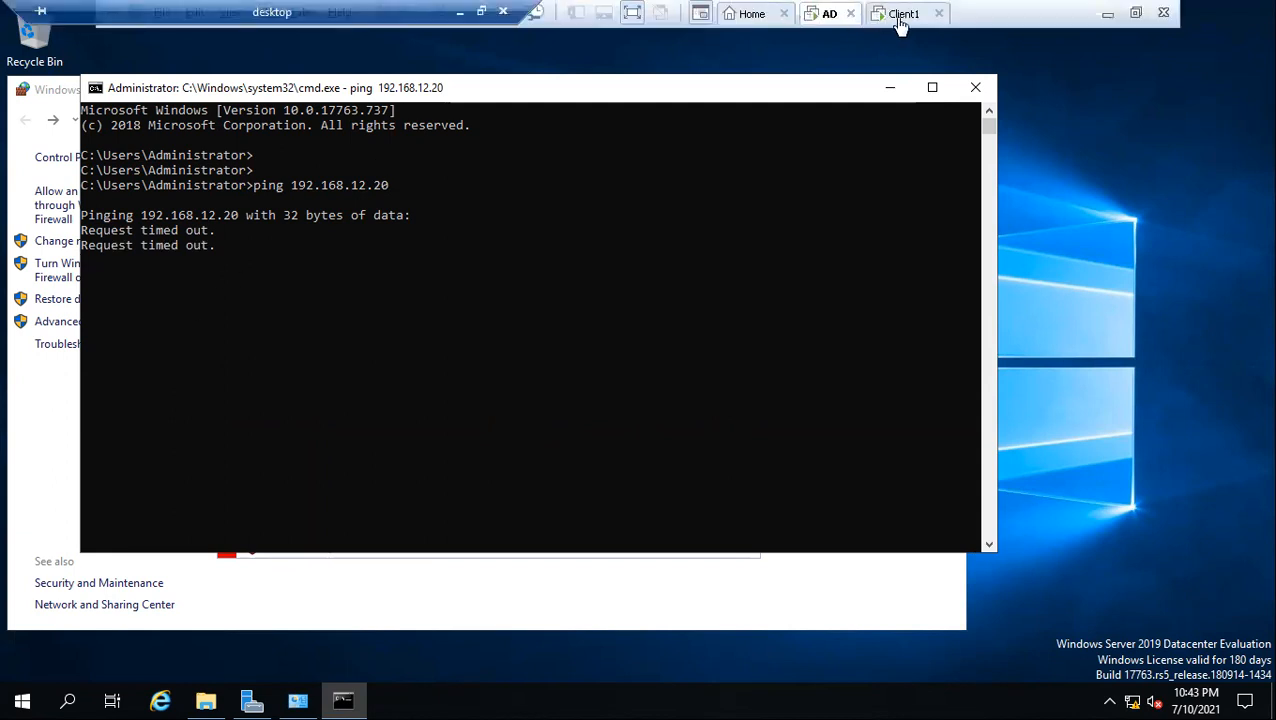
left_click(905, 14)
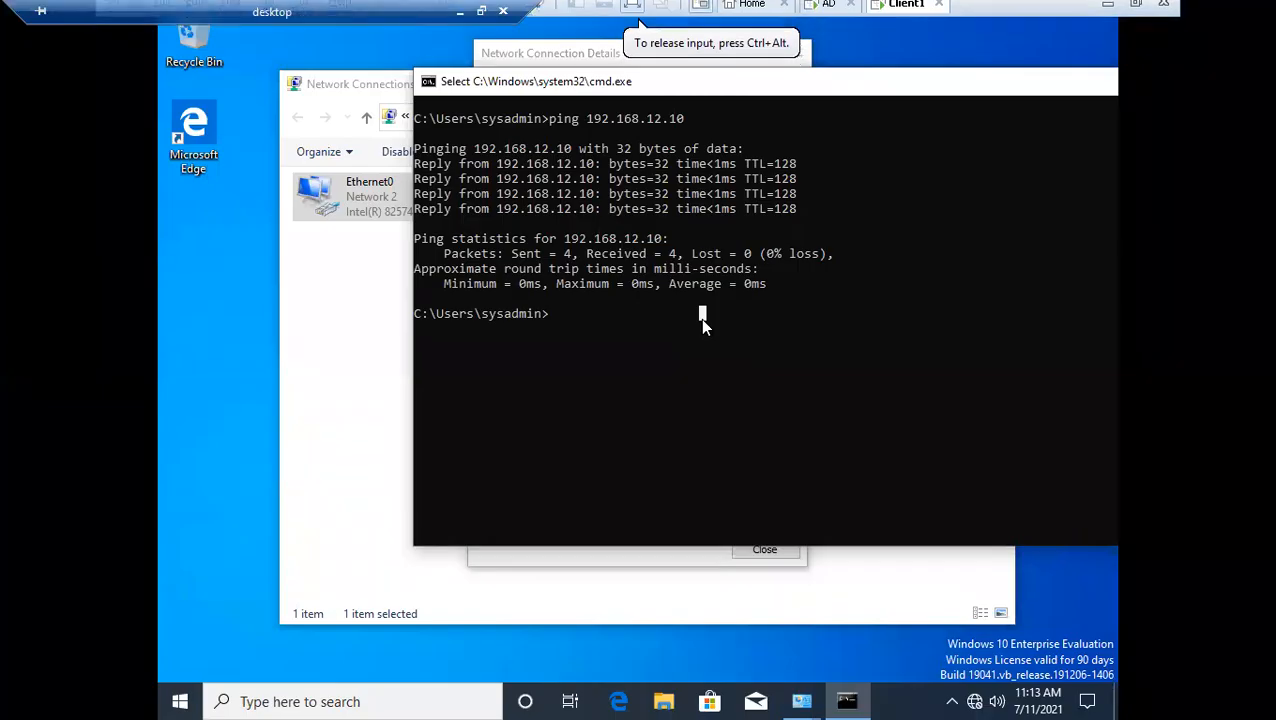
type("firewall.cpl")
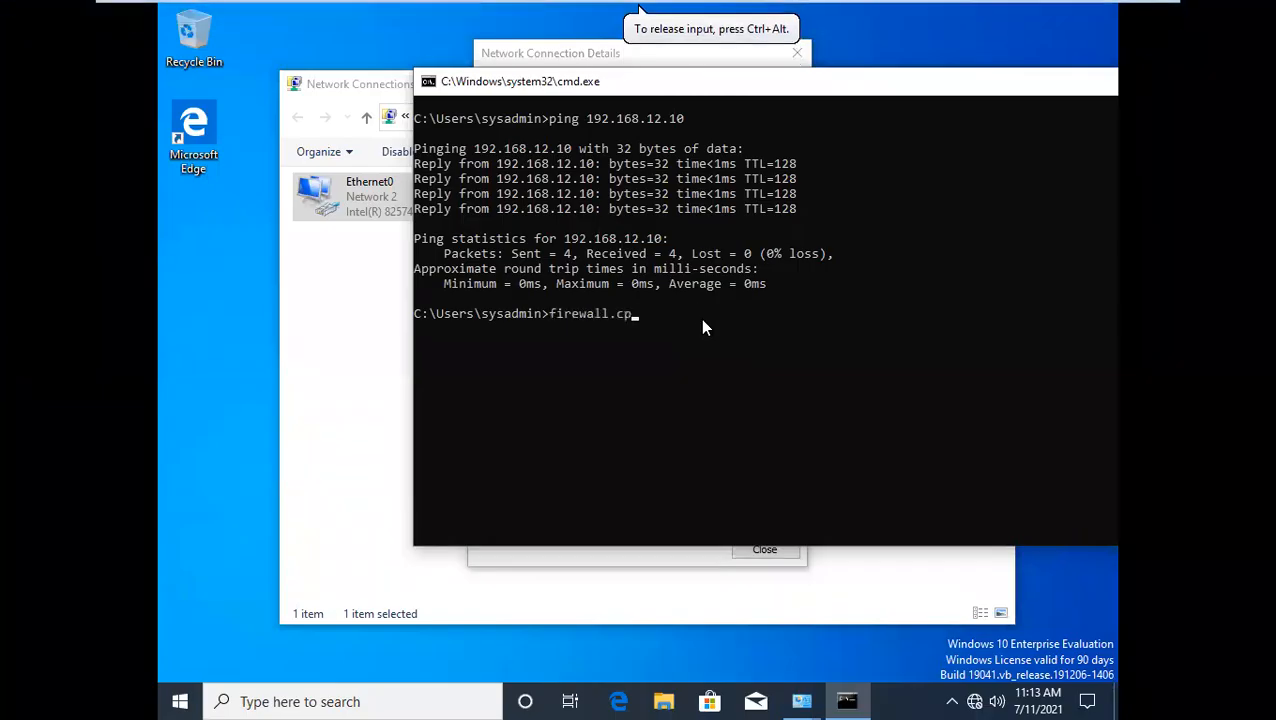
key("Return")
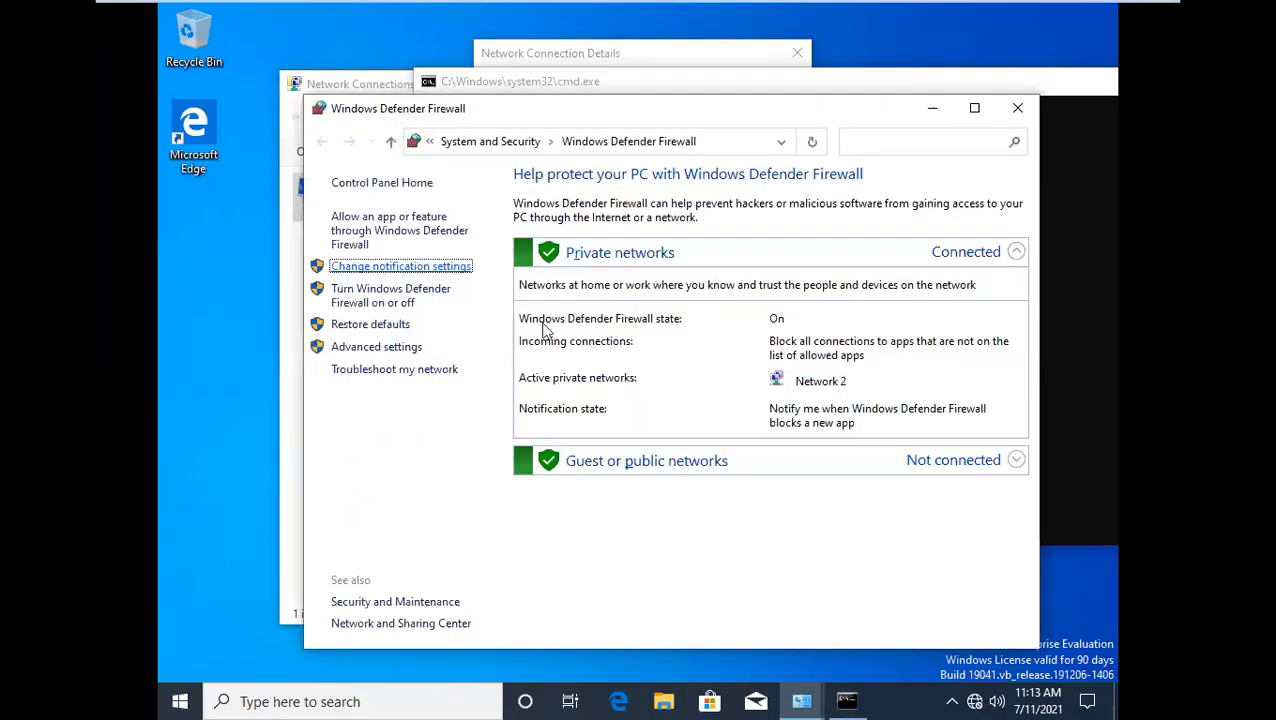
left_click(400, 268)
left_click(512, 318)
left_click(498, 431)
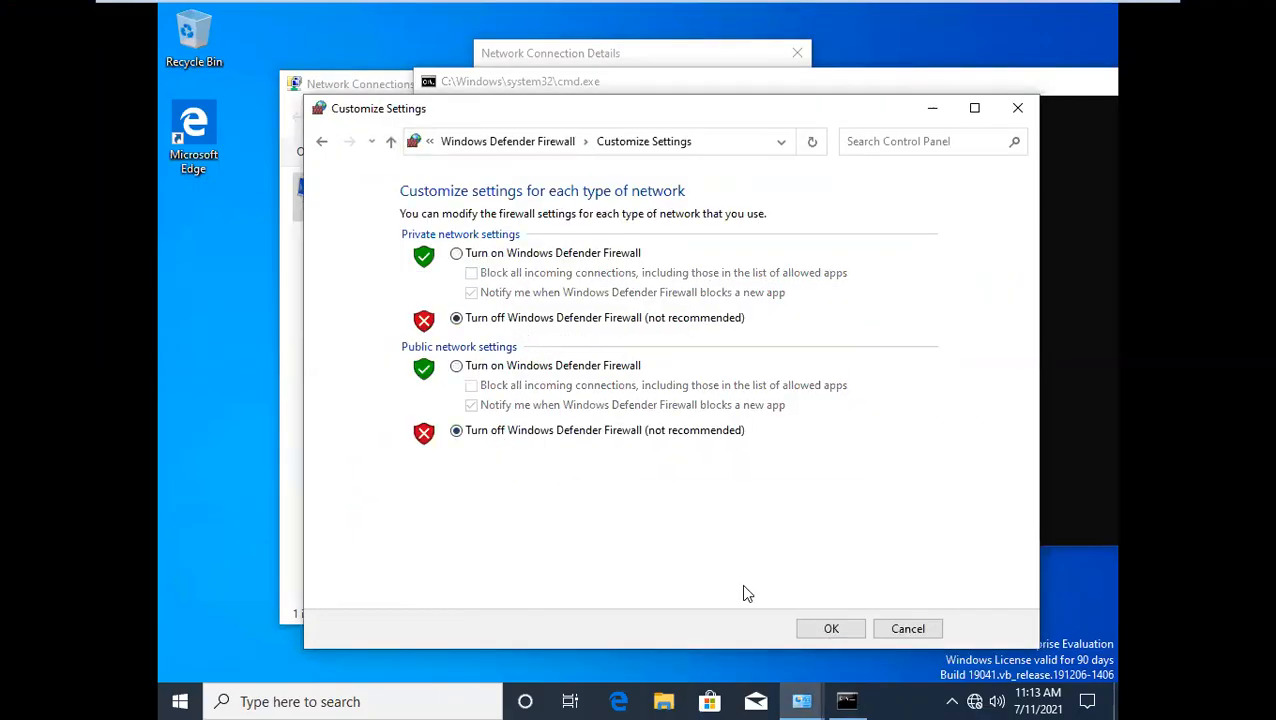
left_click(831, 629)
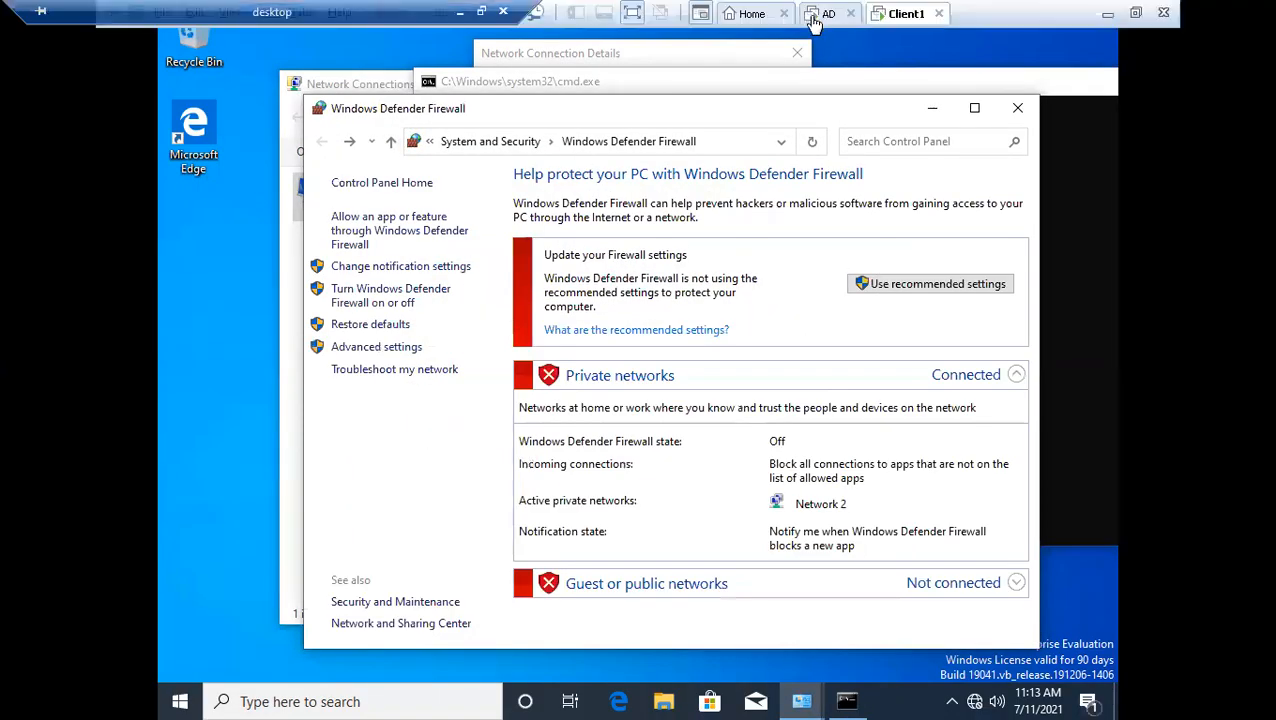
Return to the AD server, rerun ping 192.168.12.20, and reposition its Command Prompt window
left_click(829, 13)
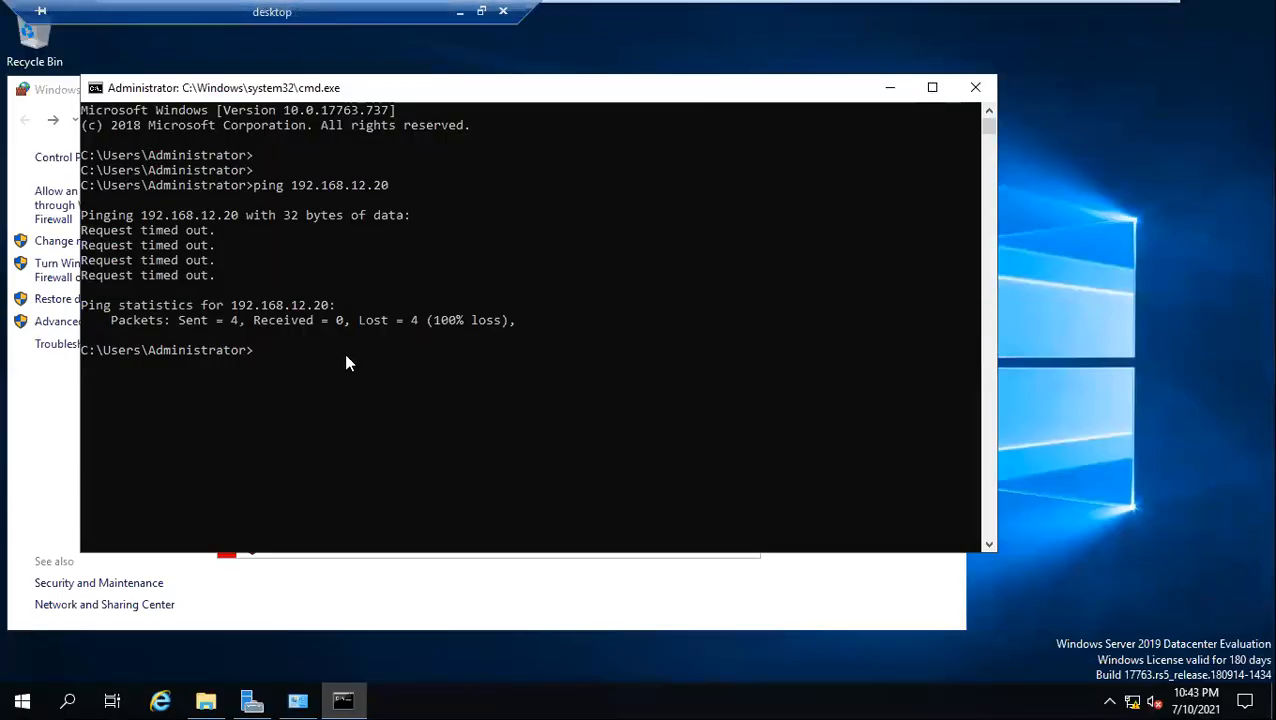
key("Up")
key("Return")
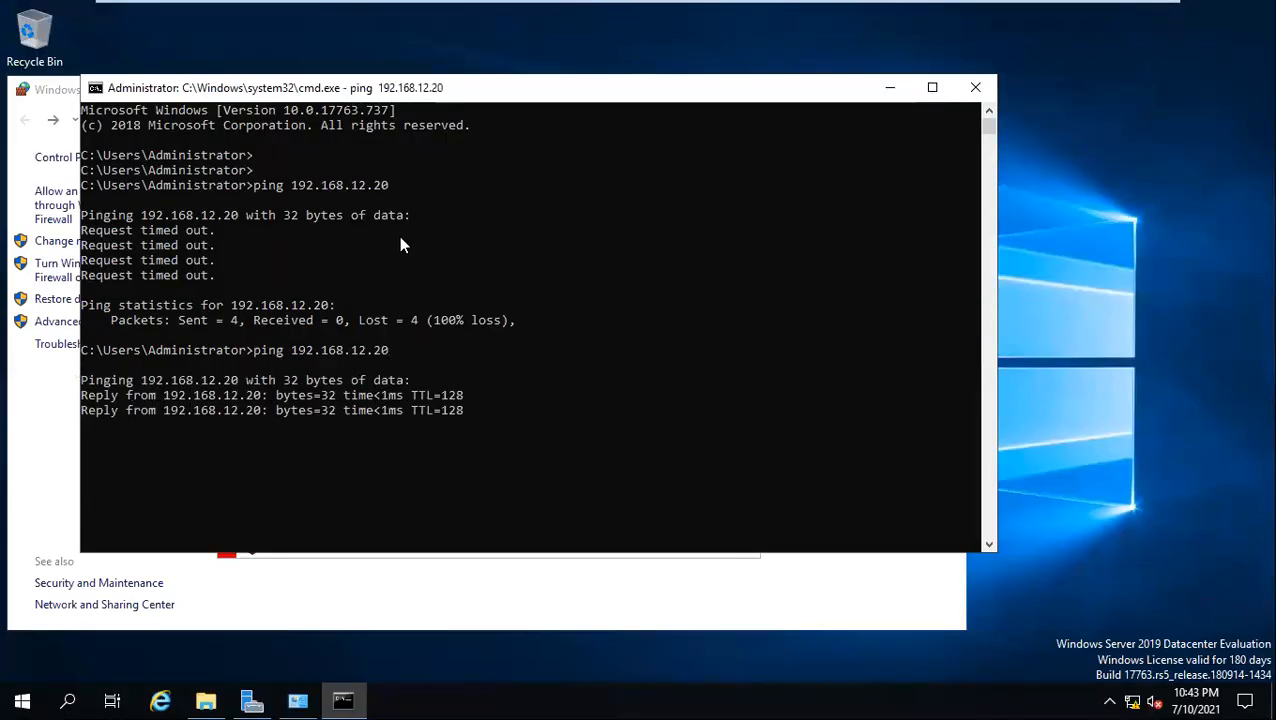
left_click_drag(410, 92, 508, 50)
Switch to Client1, move the firewall window aside to reach Network Connections, and close the Ethernet0 connection details
mouse_move(688, 4)
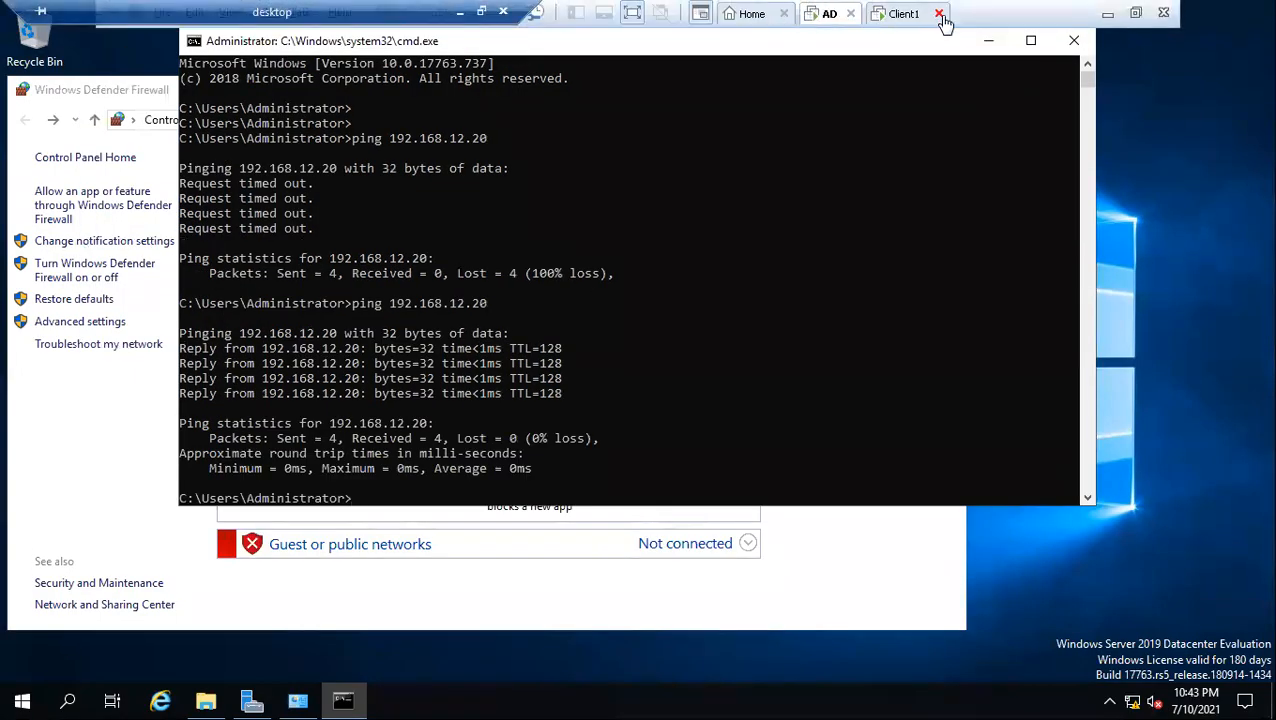
left_click(906, 15)
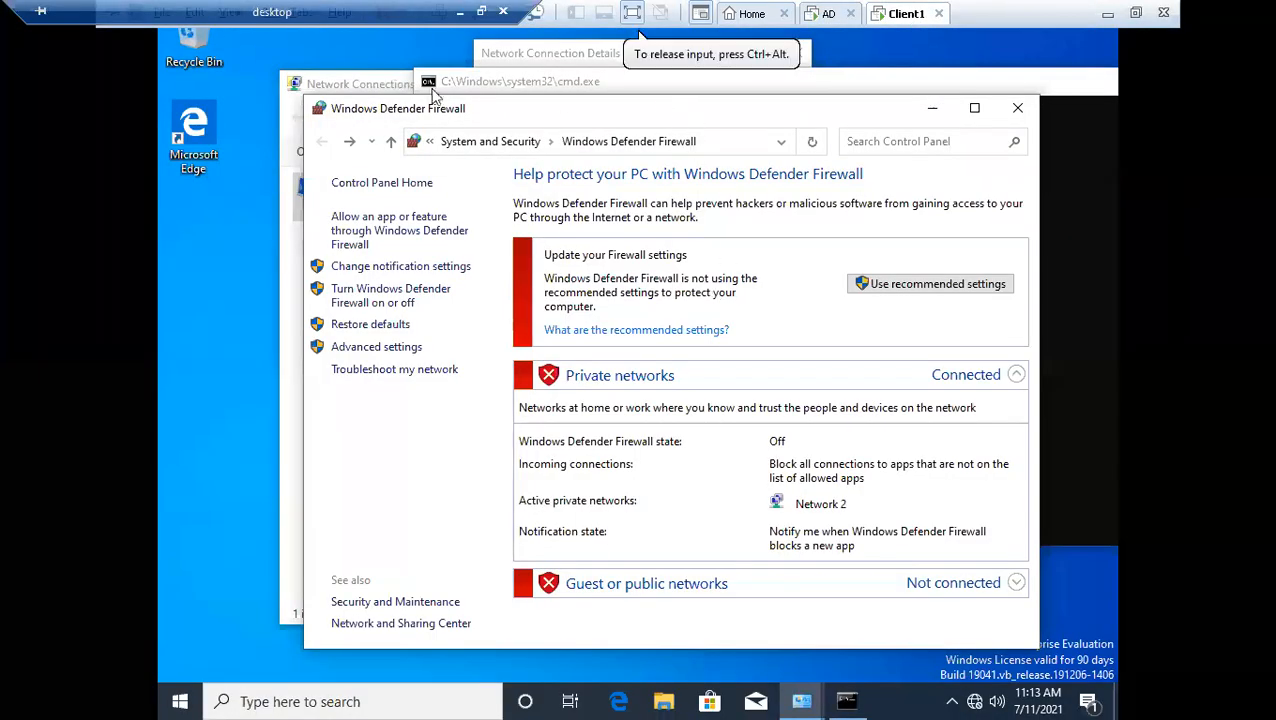
left_click(480, 87)
left_click(363, 430)
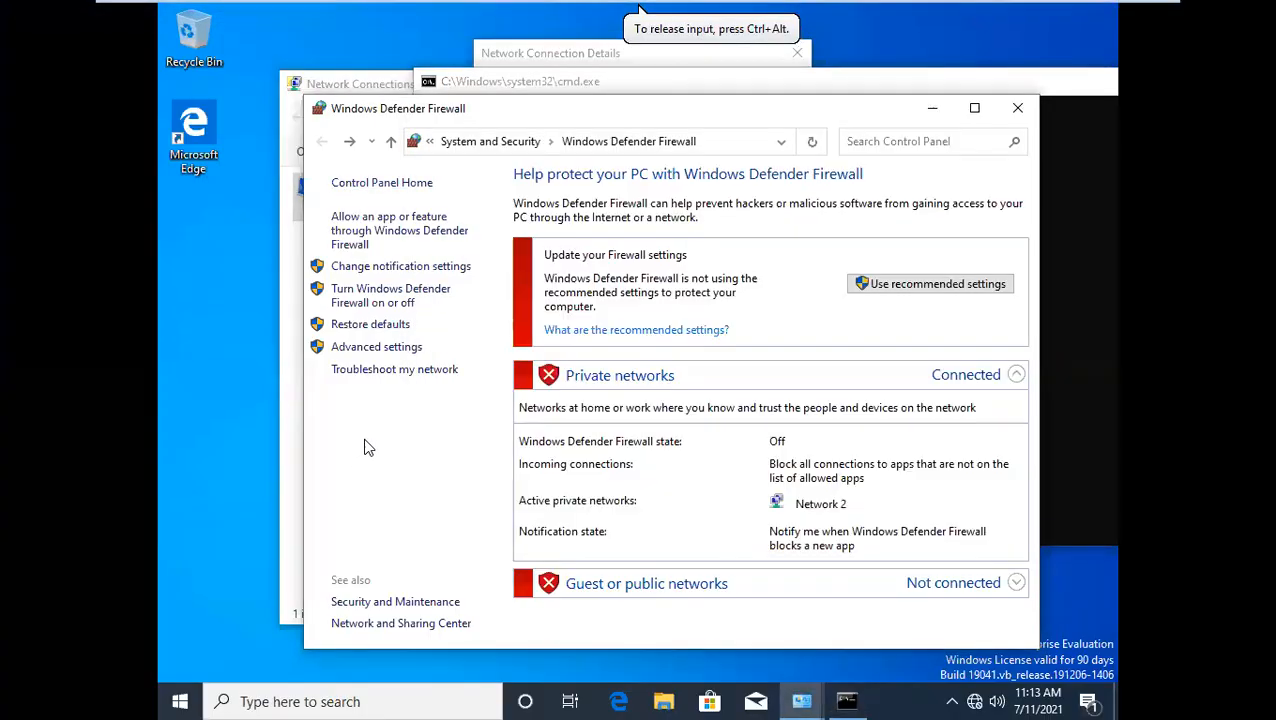
left_click_drag(729, 108, 505, 400)
left_click(347, 317)
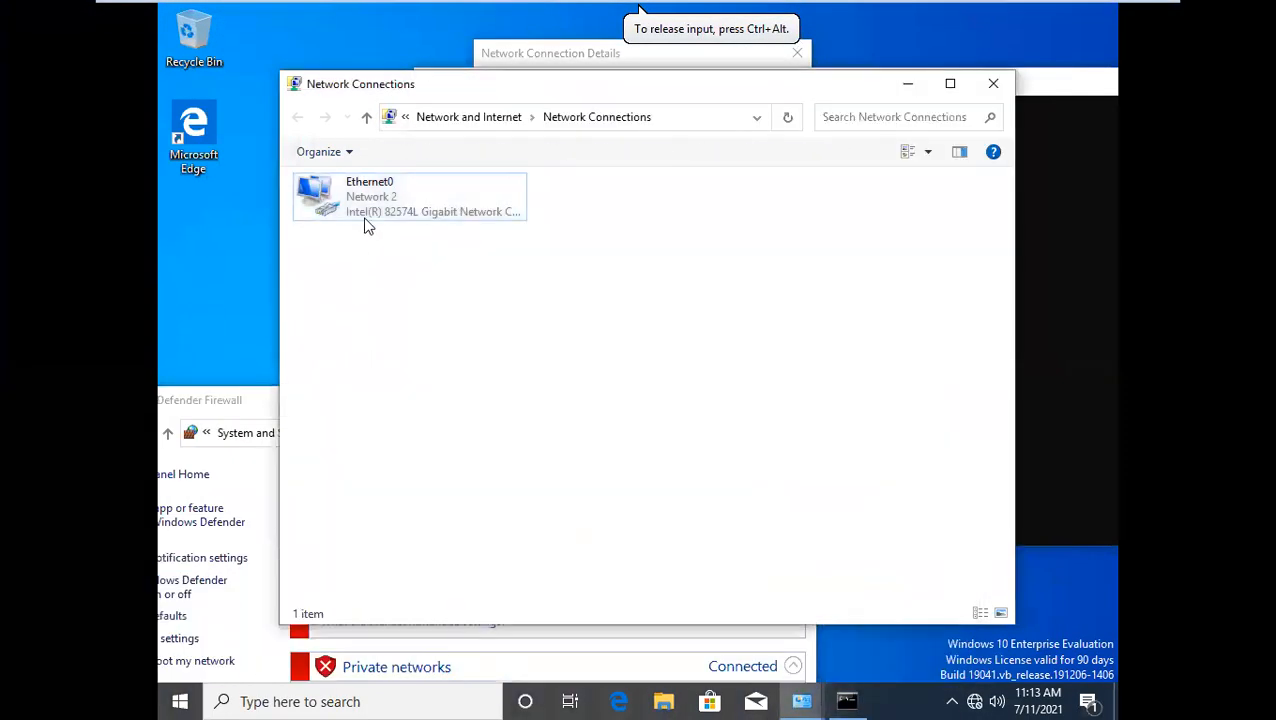
double_click(365, 217)
left_click(766, 424)
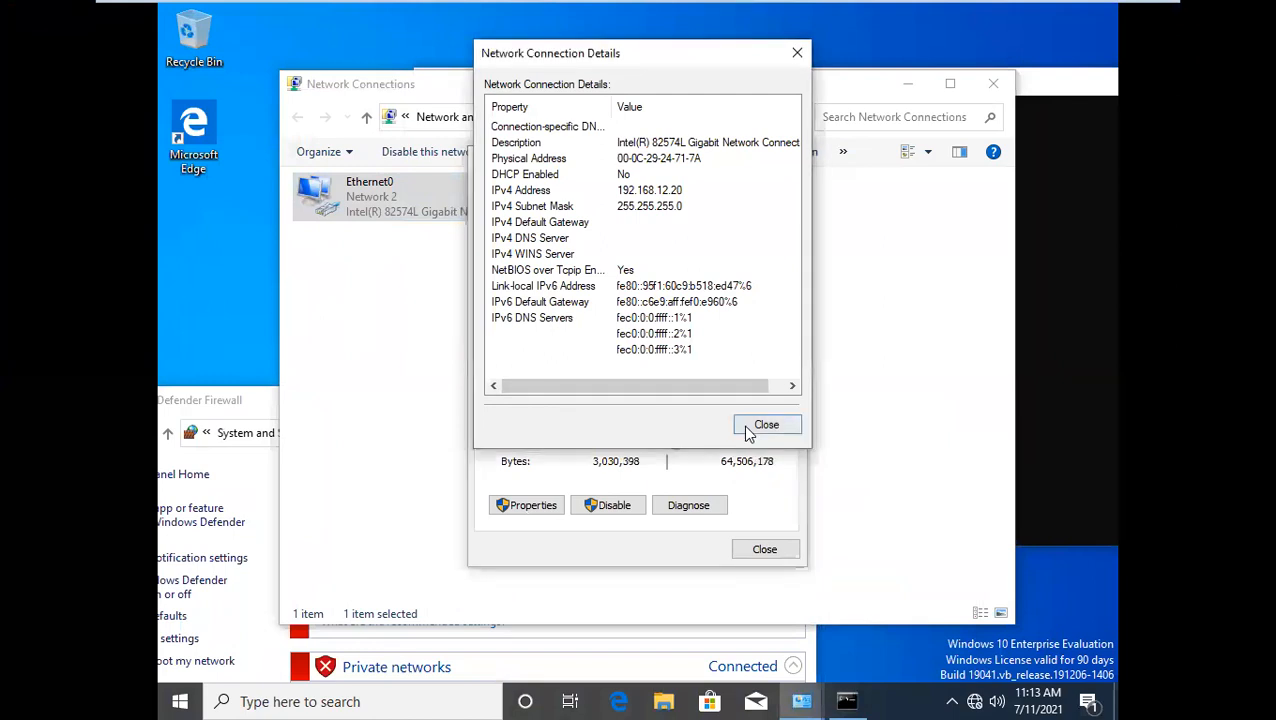
Set Ethernet0's static IPv4 address on Client1 to 192.168.13.20 and close the adapter's properties and status dialogs
left_click(534, 507)
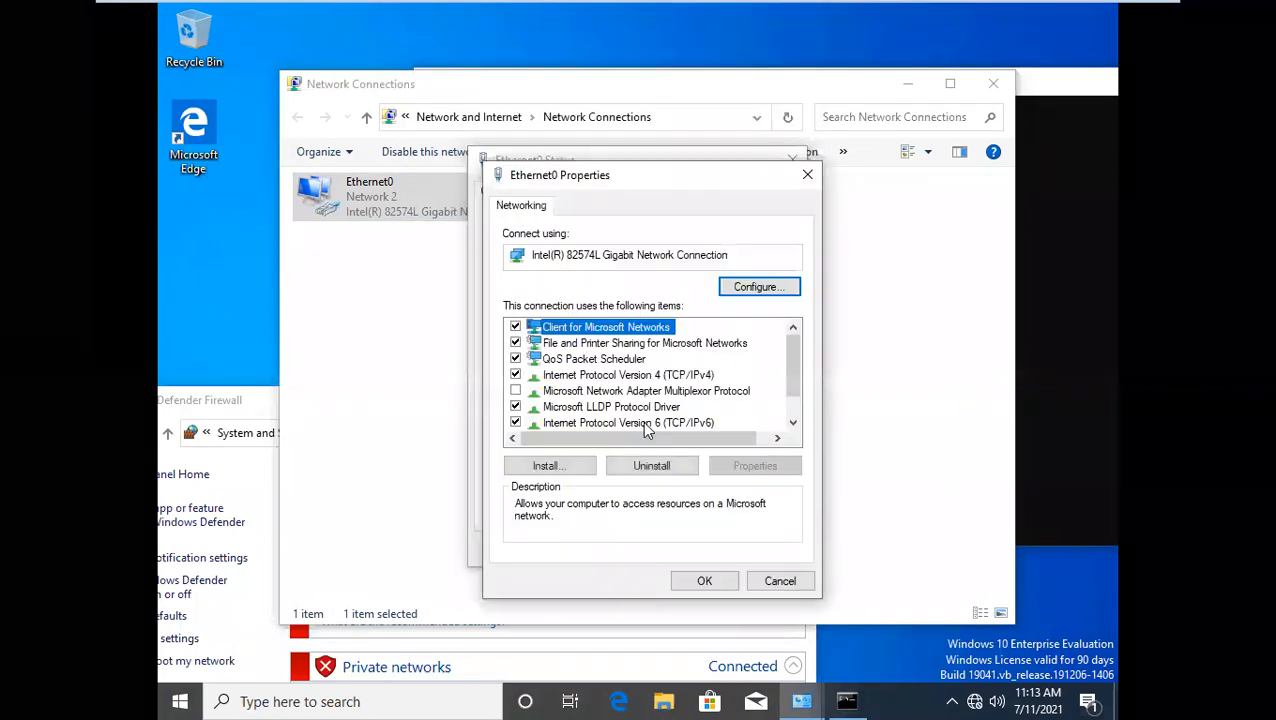
double_click(640, 378)
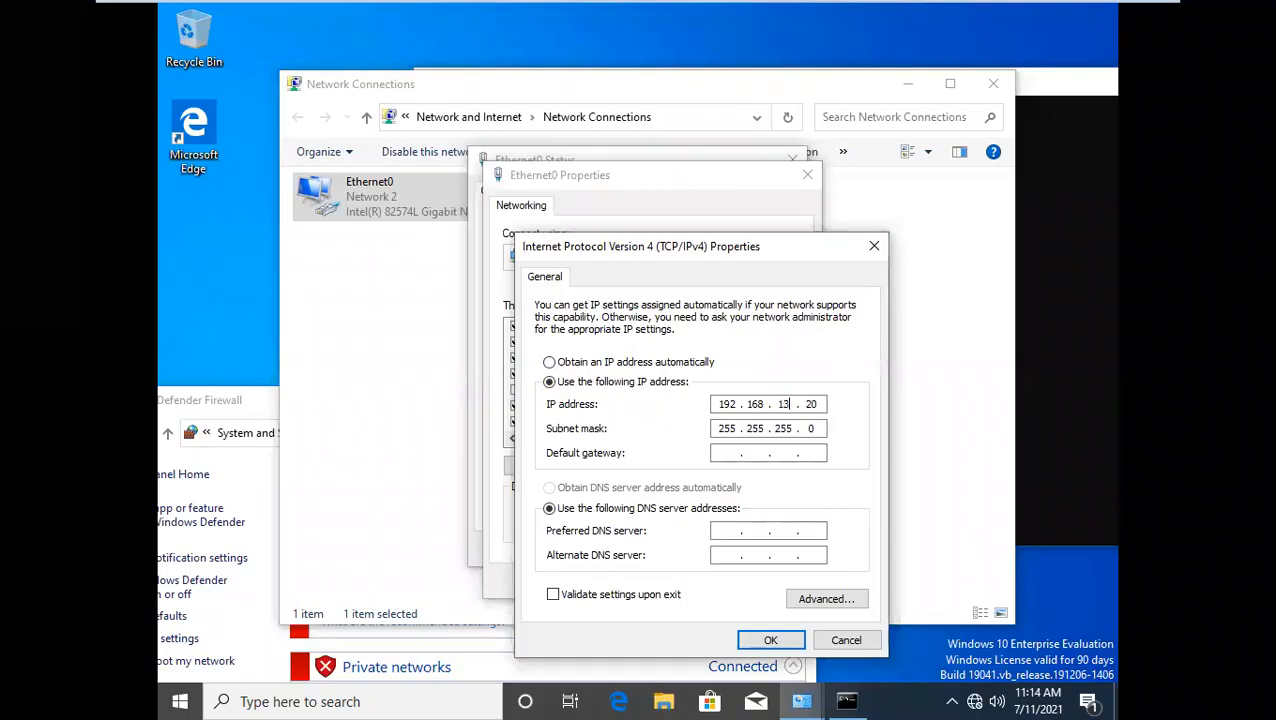
left_click(768, 640)
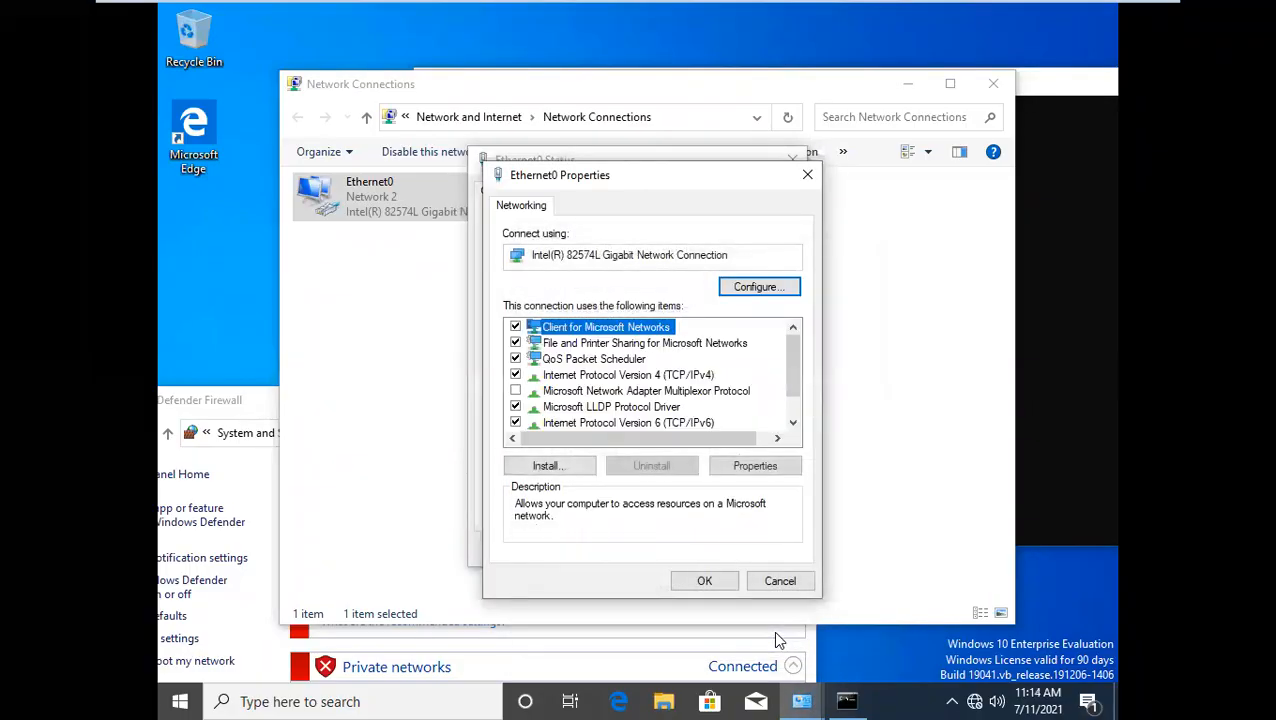
left_click(705, 580)
left_click(790, 550)
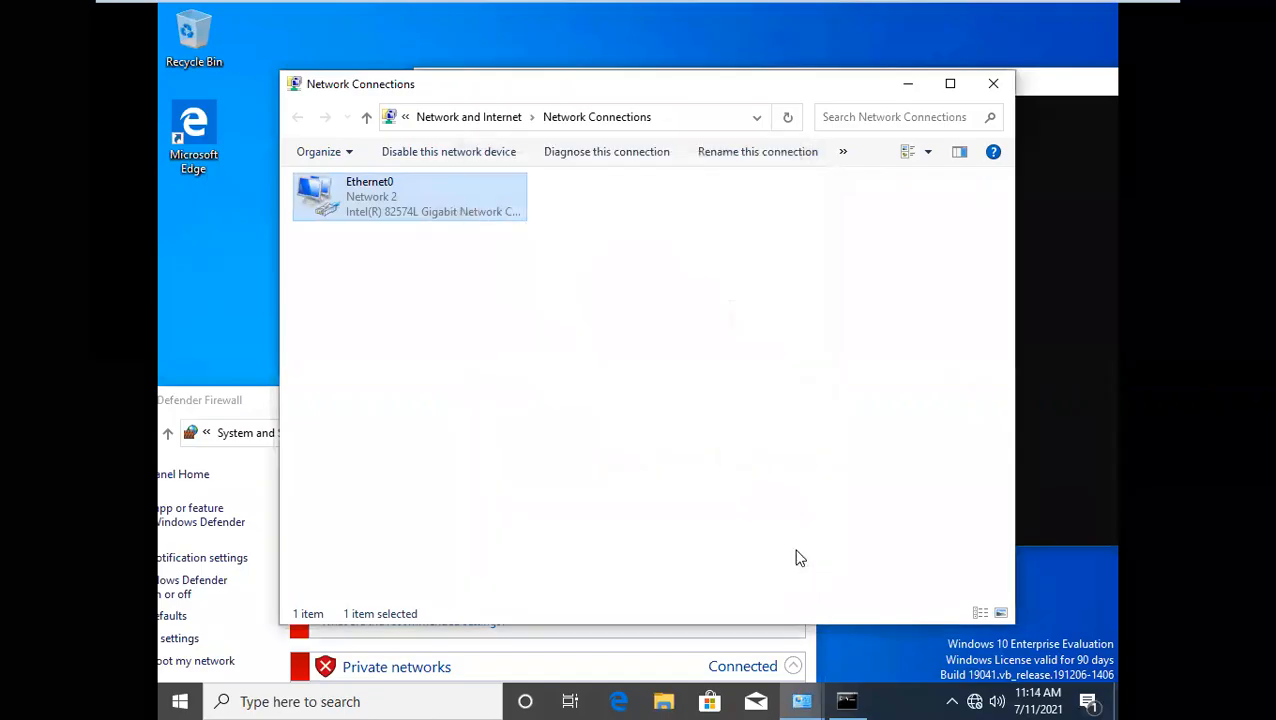
Bring Client1's Command Prompt forward and rerun ping 192.168.12.10 from the changed subnet
left_click(1075, 395)
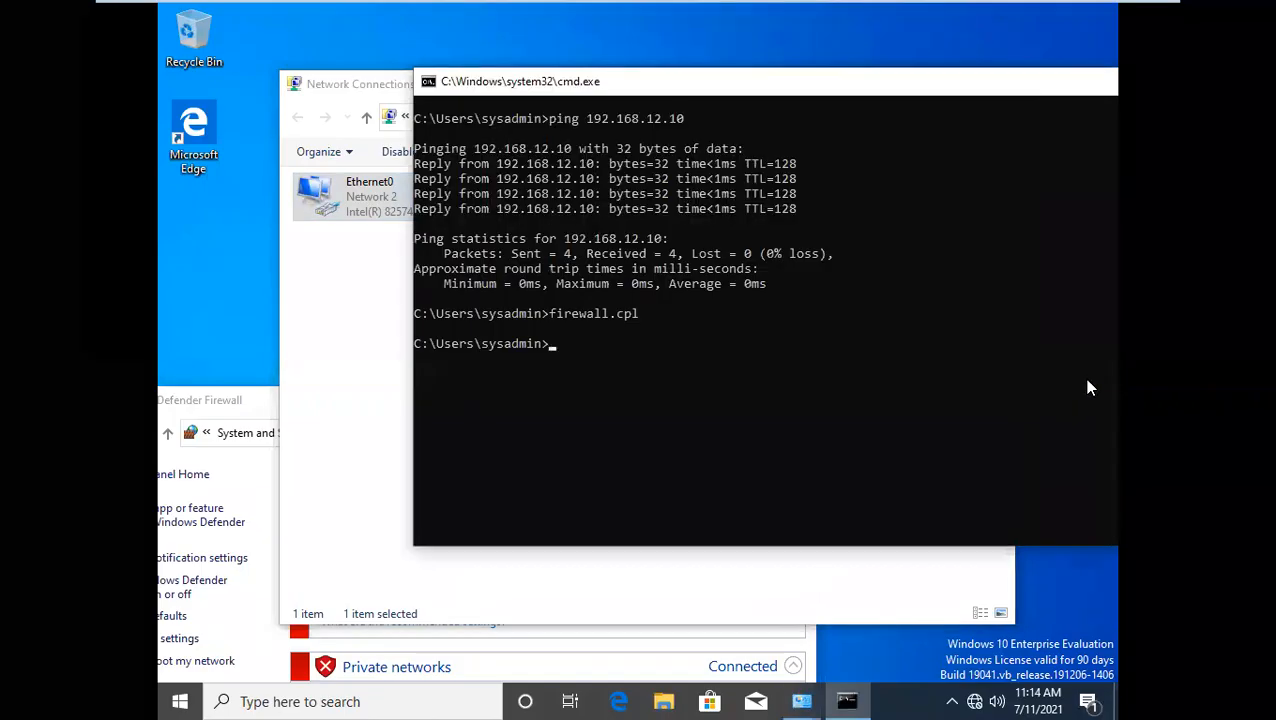
key("Up")
key("Up")
key("Return")
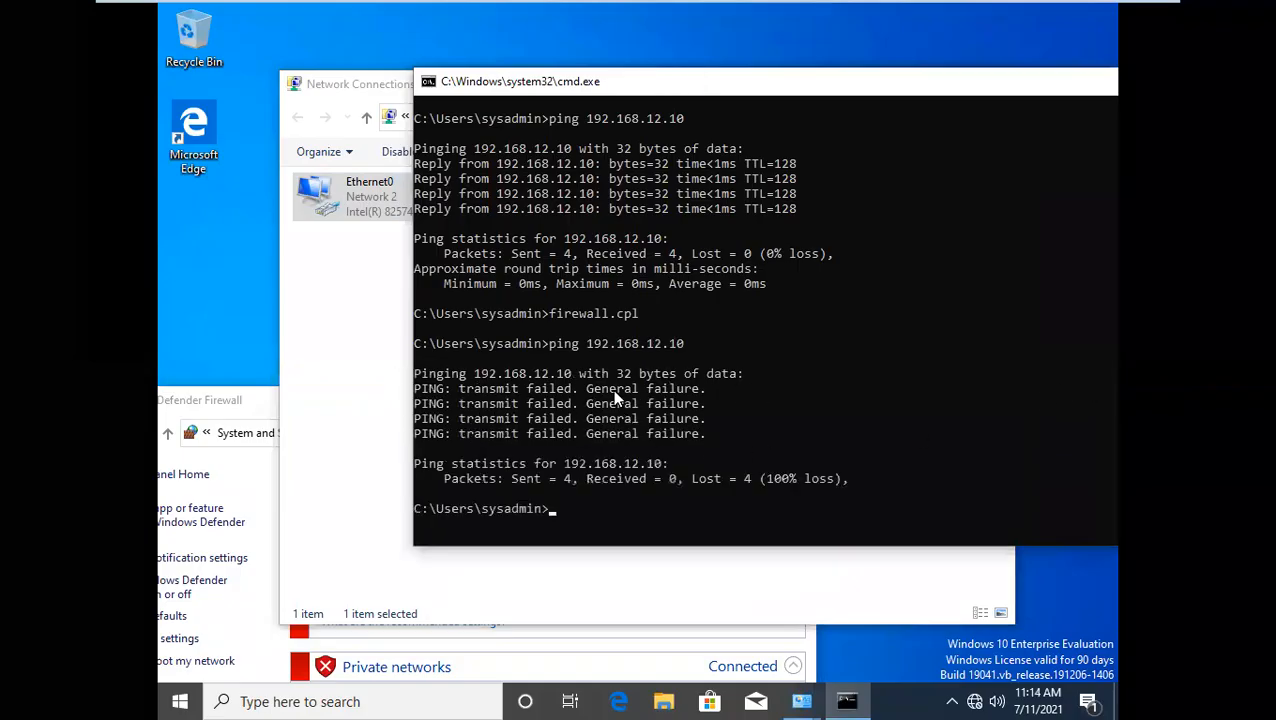
Rerun ping 192.168.12.10 from Client1 and move its Command Prompt window clear of the Network Connections header
scroll(658, 364, "down", 2)
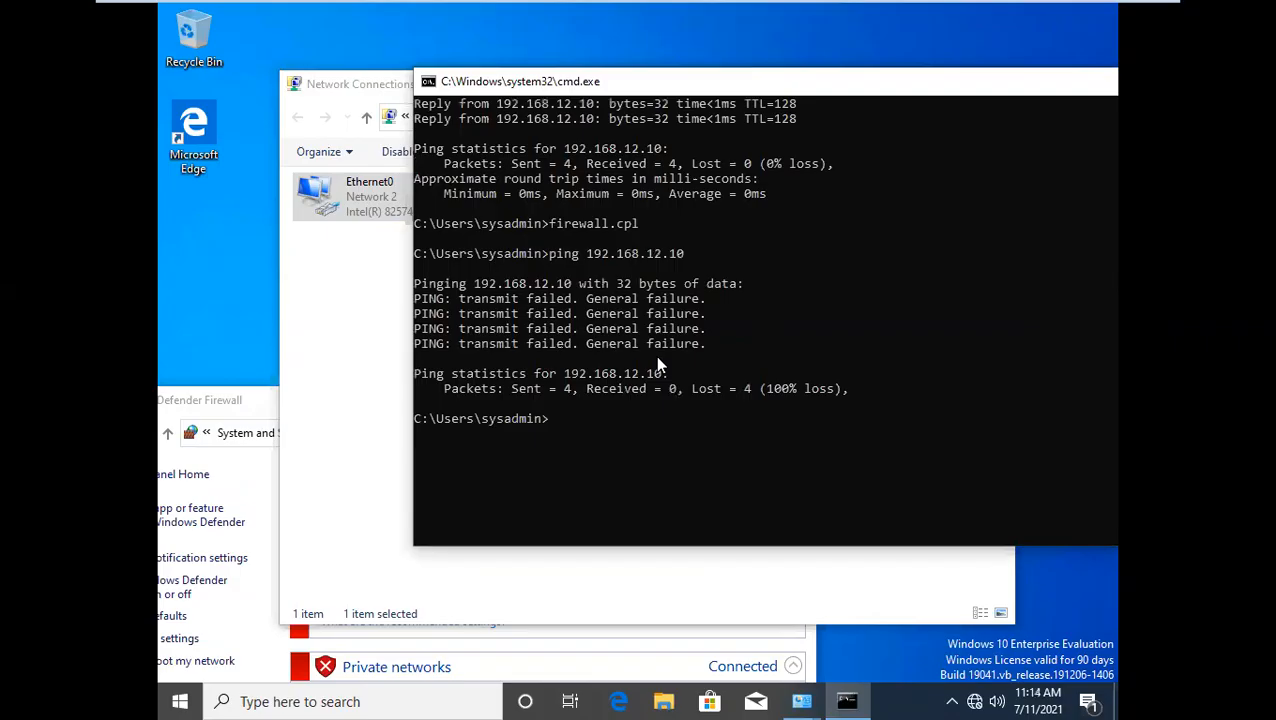
key("Up")
key("Return")
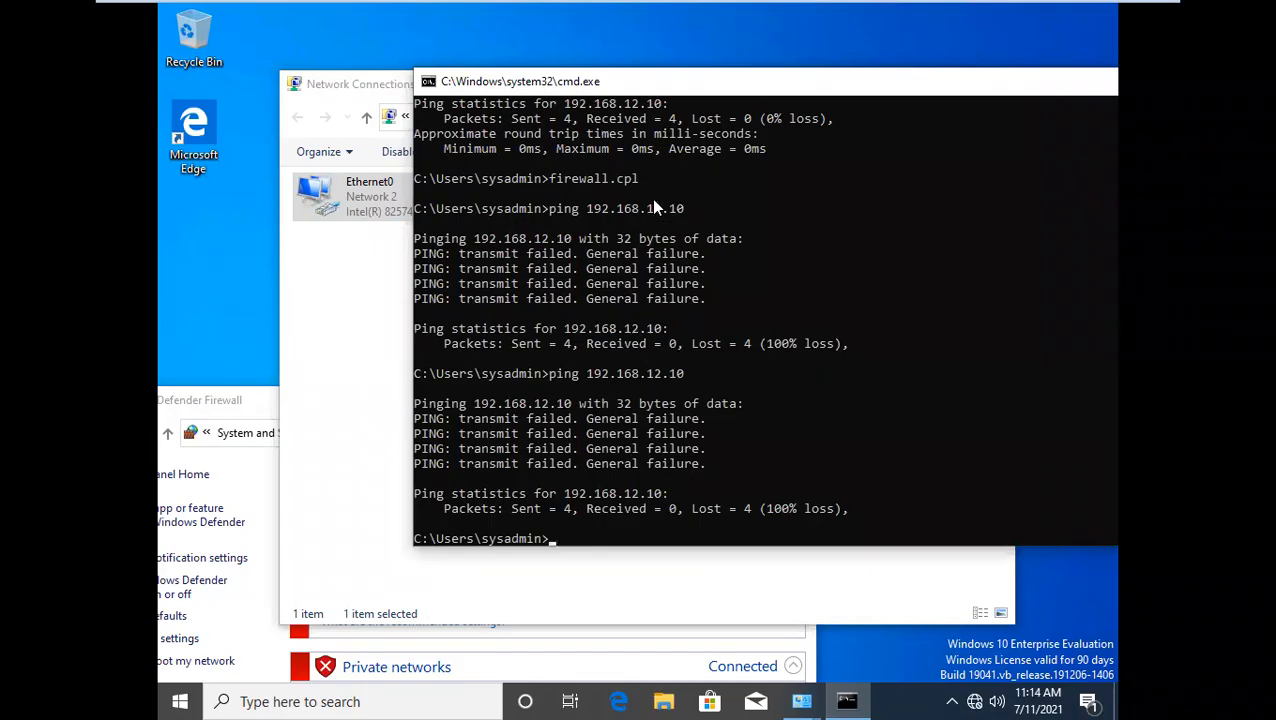
left_click_drag(583, 89, 559, 156)
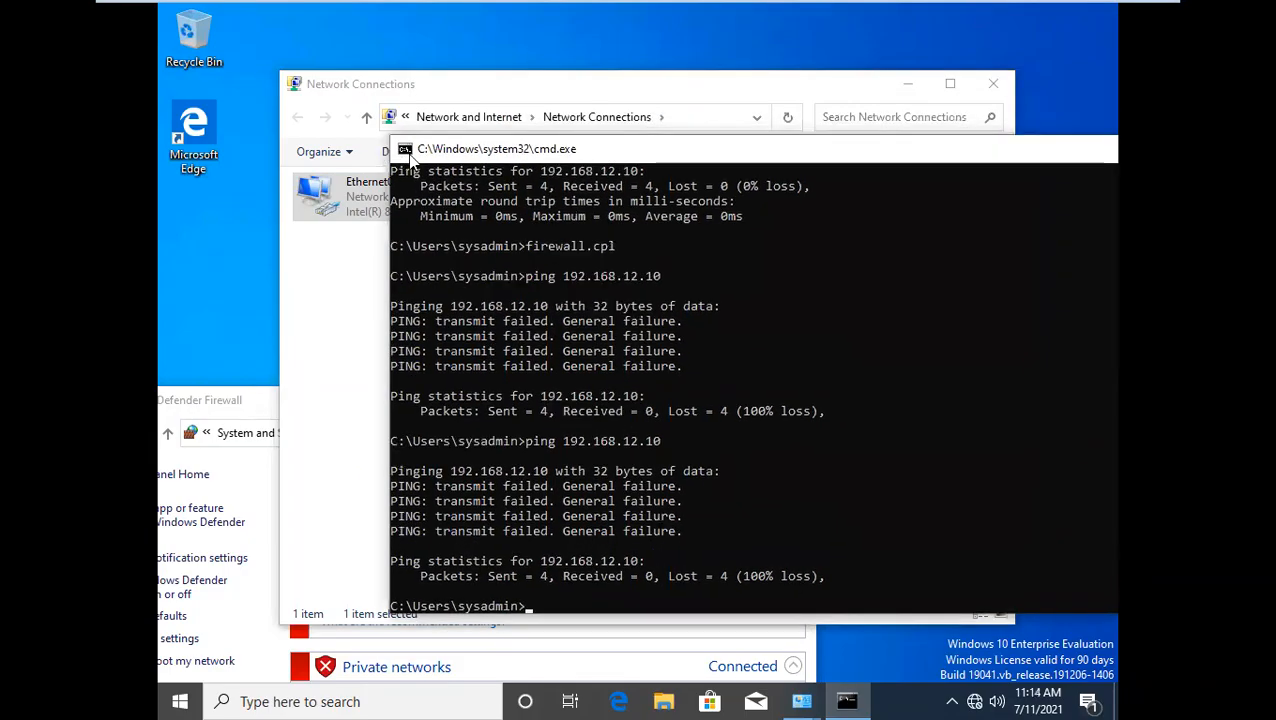
Bring Network Connections forward on Client1 and view Ethernet0's connection details to check its IPv4 address and subnet mask
mouse_move(812, 8)
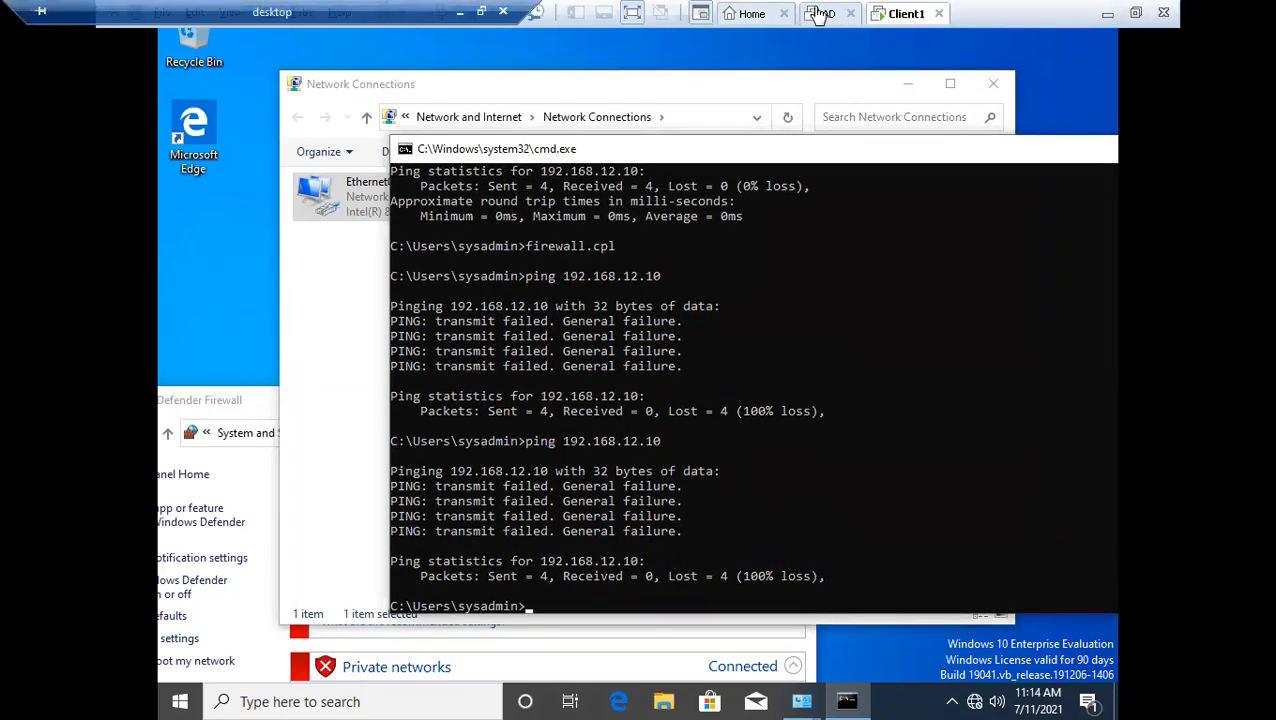
left_click(357, 217)
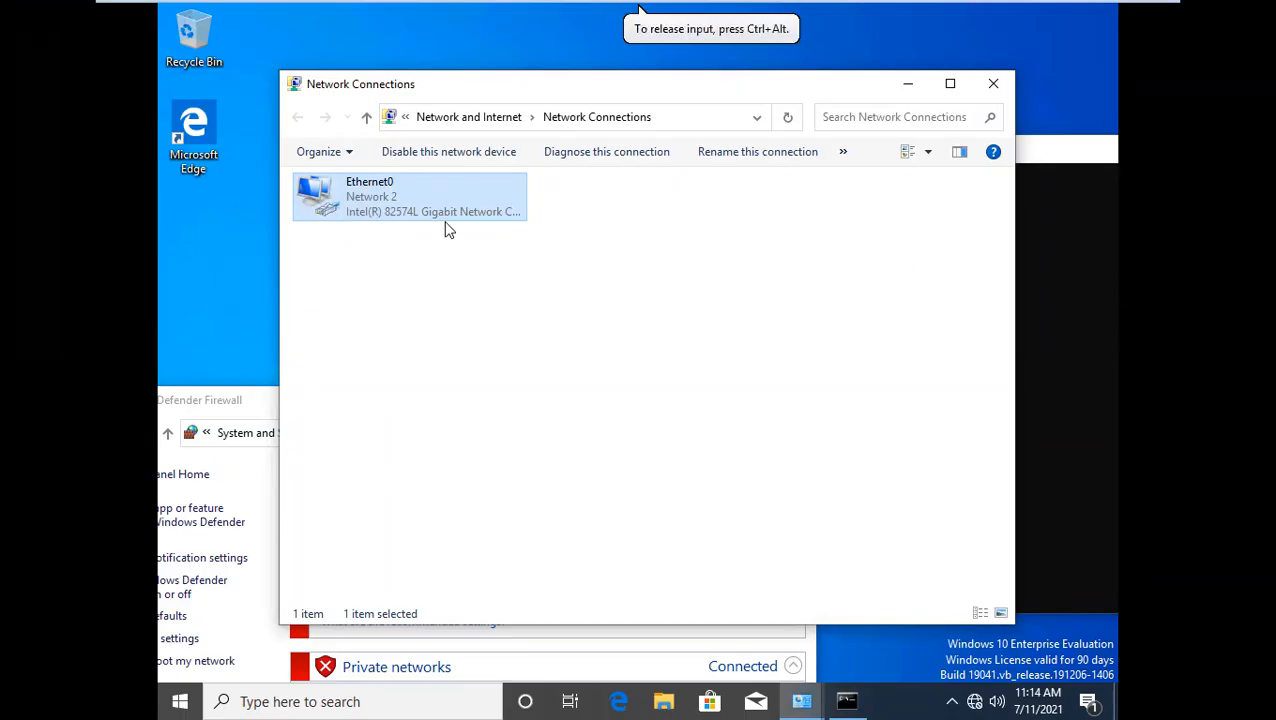
double_click(421, 211)
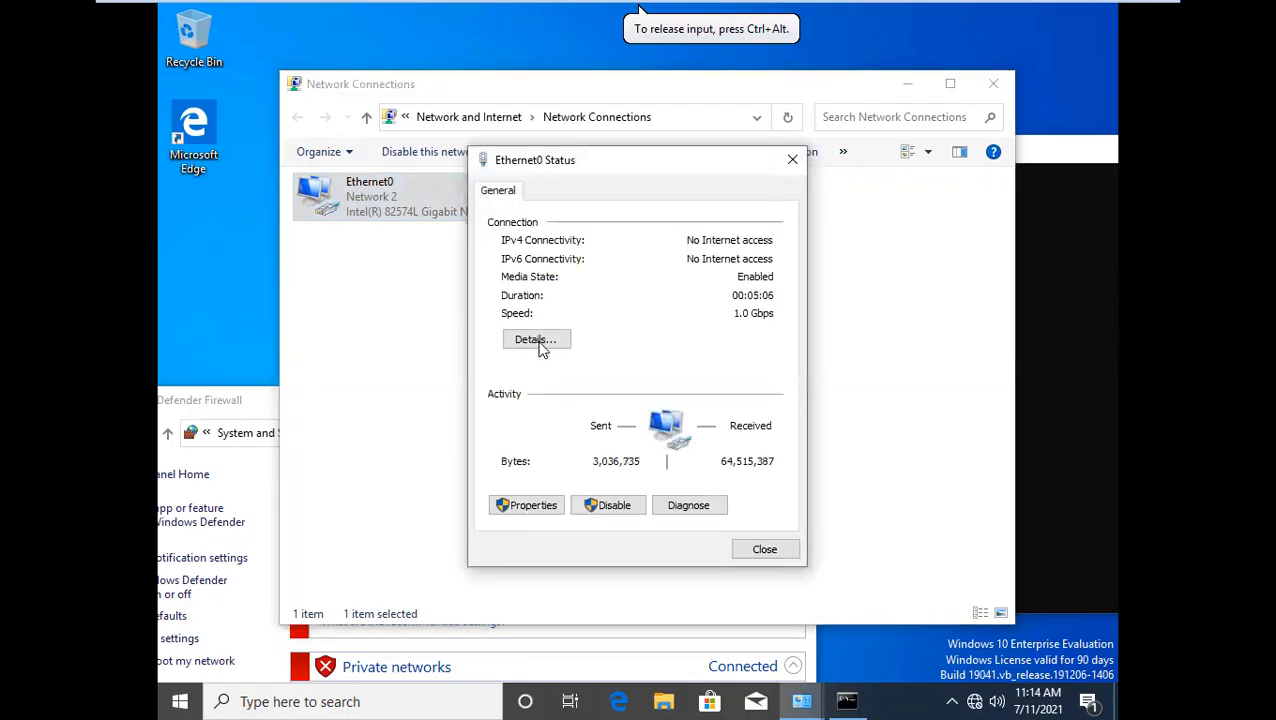
left_click(540, 342)
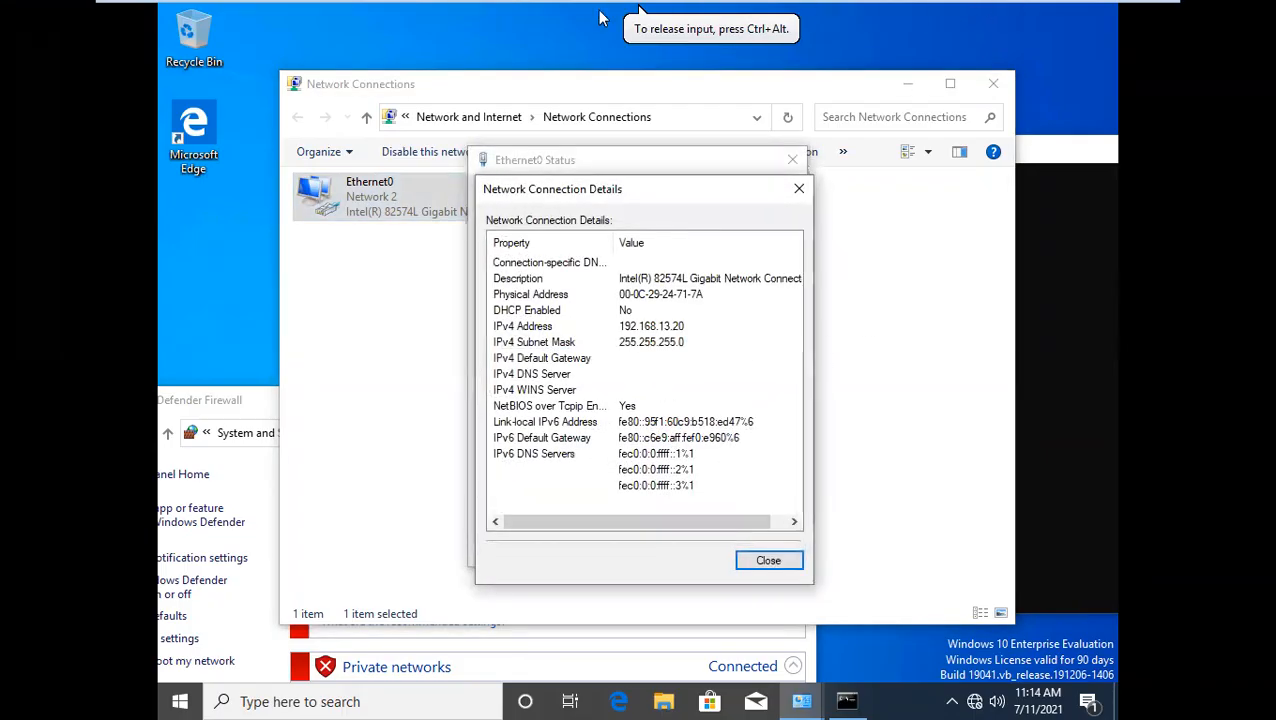
Minimize the virtual machine window, switch to Paint on the host, and start a new blank drawing without saving the old diagram
mouse_move(605, 12)
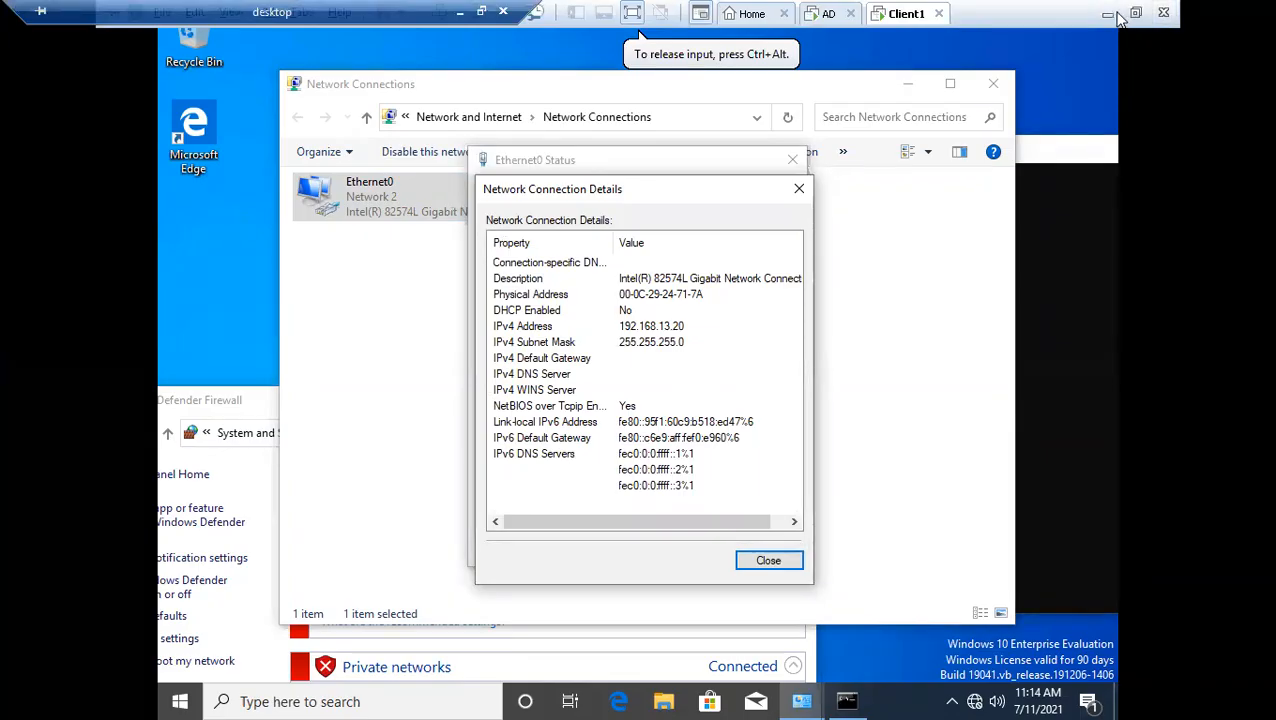
left_click(1108, 13)
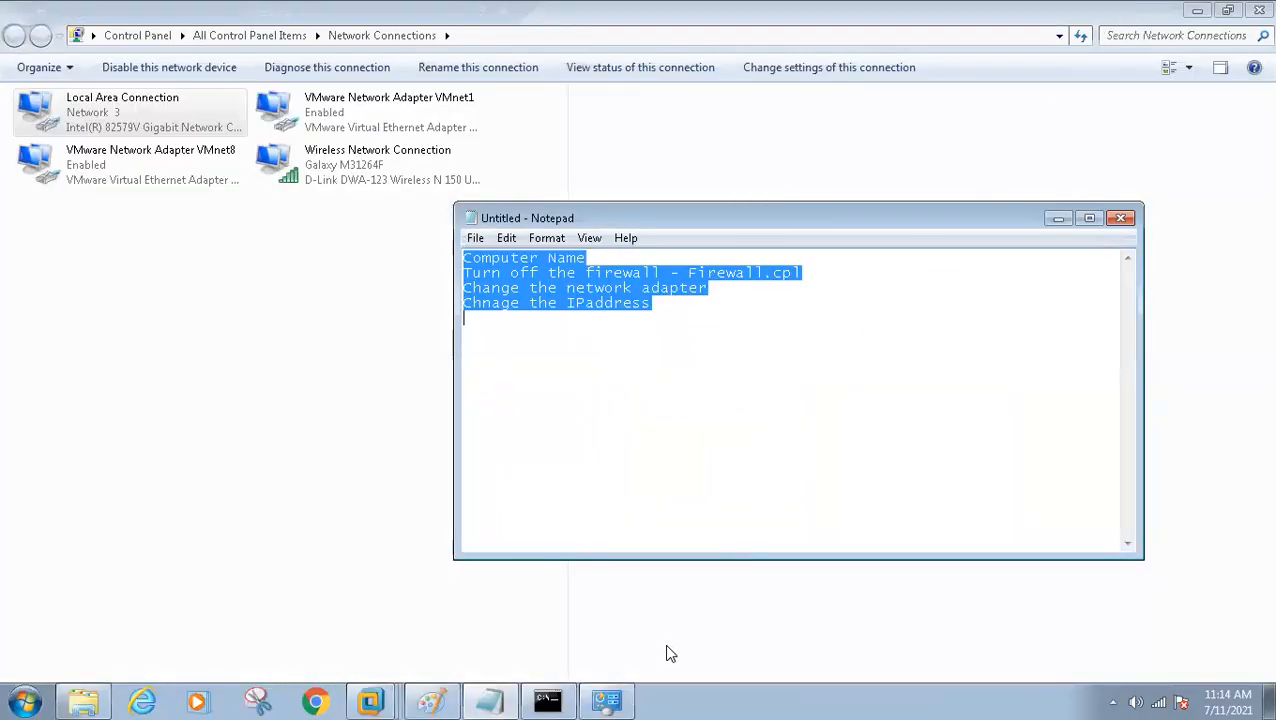
left_click(432, 702)
key("ctrl+n")
left_click(679, 353)
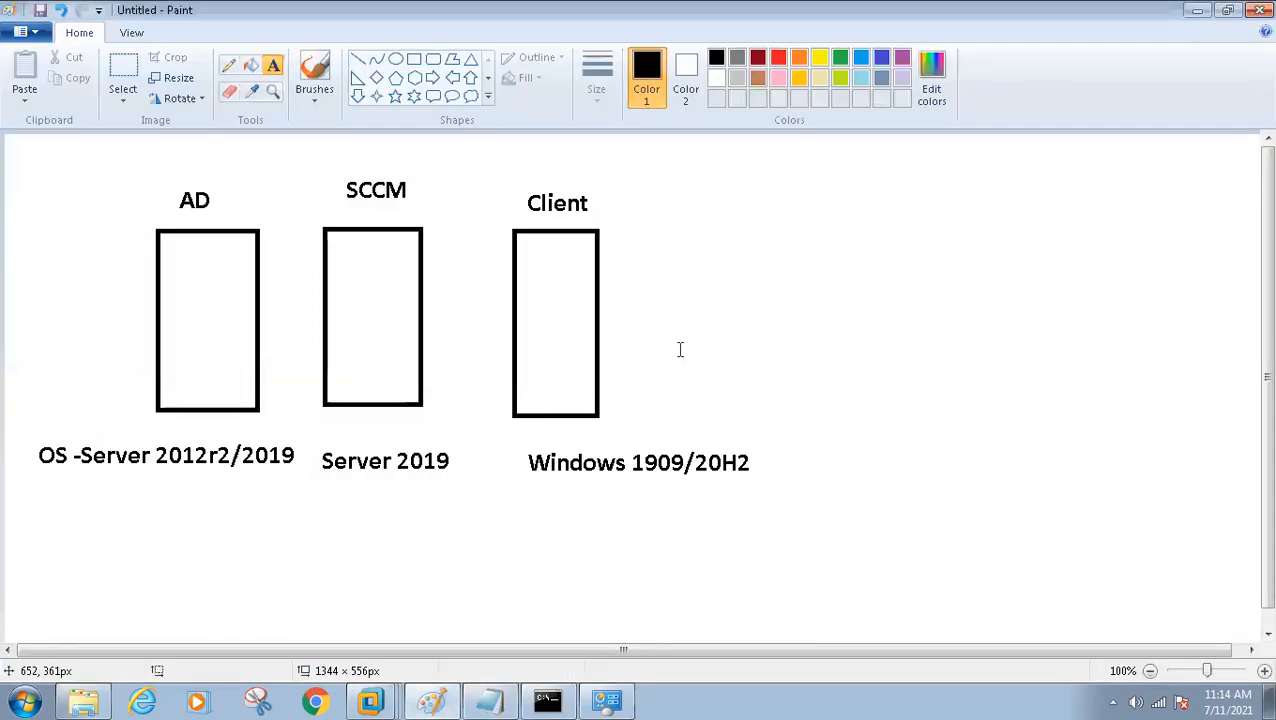
Draw a canvas-wide rectangle, undo it, and draw a small wide rectangle in the upper-left corner of the canvas instead
left_click(414, 59)
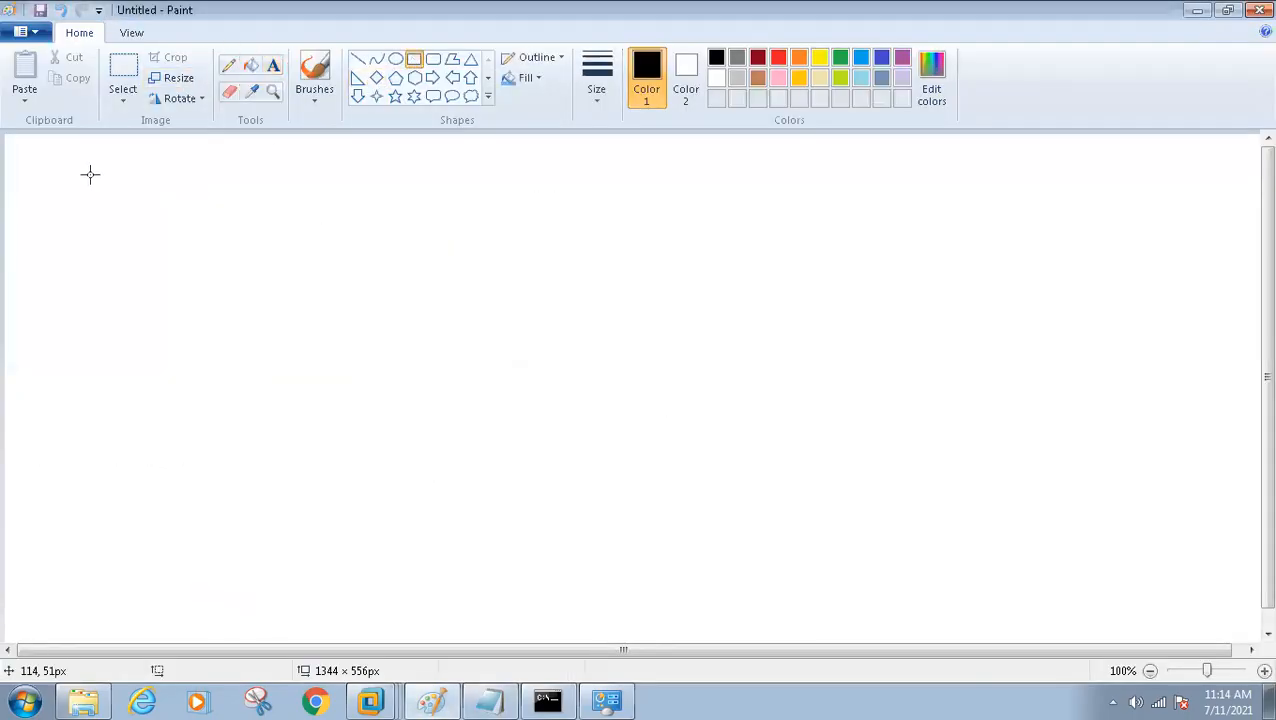
left_click_drag(30, 147, 1172, 617)
key("ctrl+z")
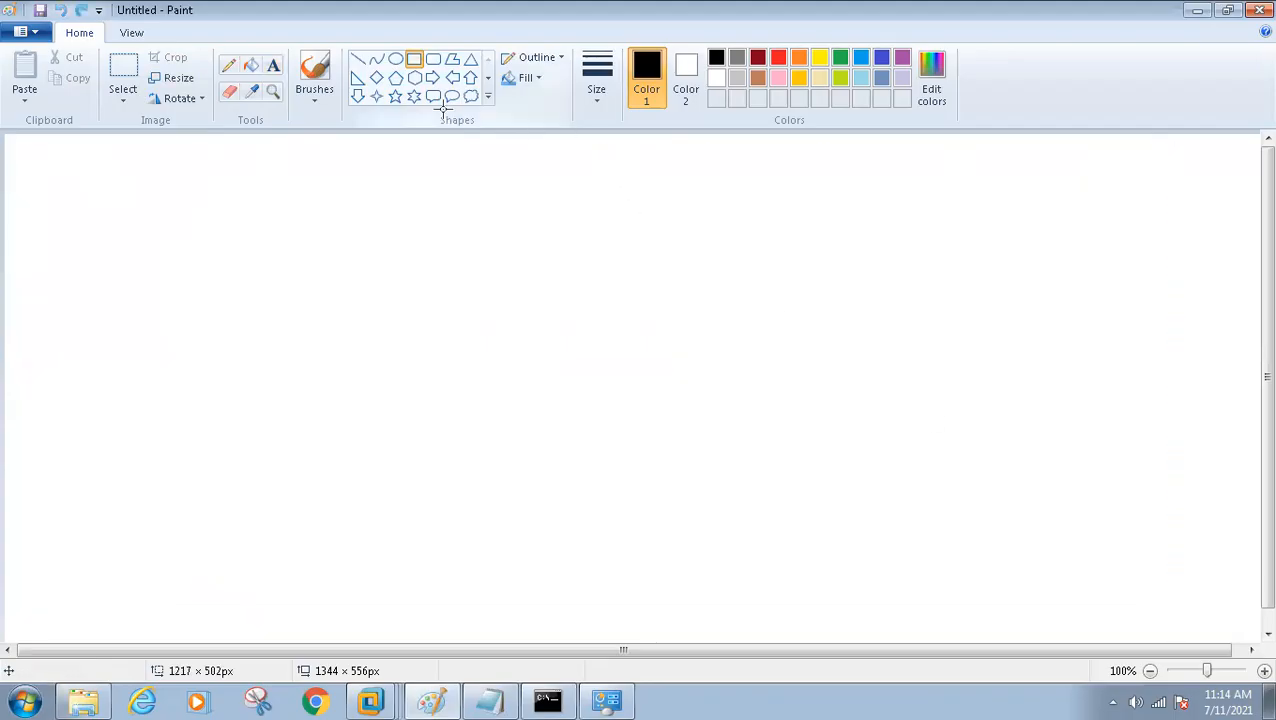
left_click_drag(56, 171, 248, 245)
left_click(418, 226)
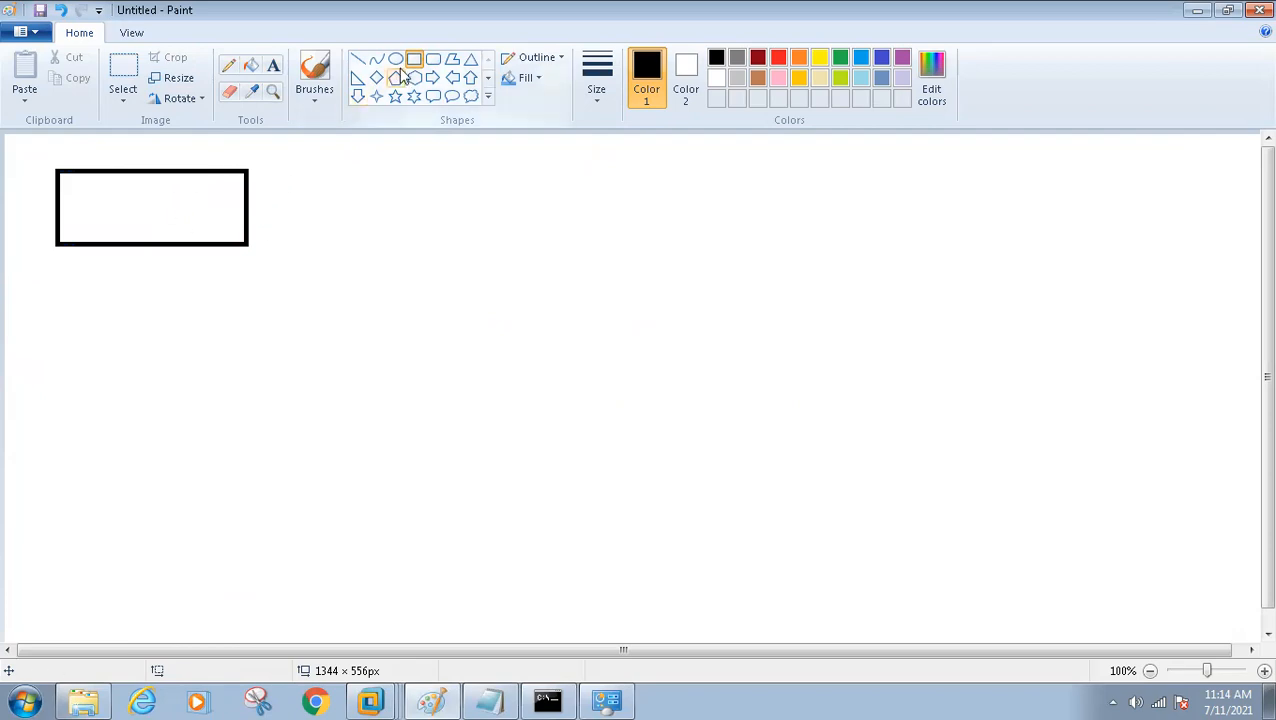
Draw five upright rectangles in a row across the lower middle of the canvas to represent separate machines
left_click_drag(439, 353, 537, 507)
left_click_drag(601, 357, 640, 441)
left_click_drag(672, 501, 679, 498)
left_click_drag(769, 343, 857, 527)
left_click_drag(977, 336, 1088, 527)
left_click_drag(1165, 344, 1246, 548)
Draw freehand pencil lines from the upper-left box to the first two upright boxes and a line linking the whole row
left_click(228, 67)
left_click_drag(179, 233, 277, 357)
left_click_drag(407, 436, 448, 465)
left_click_drag(208, 235, 614, 406)
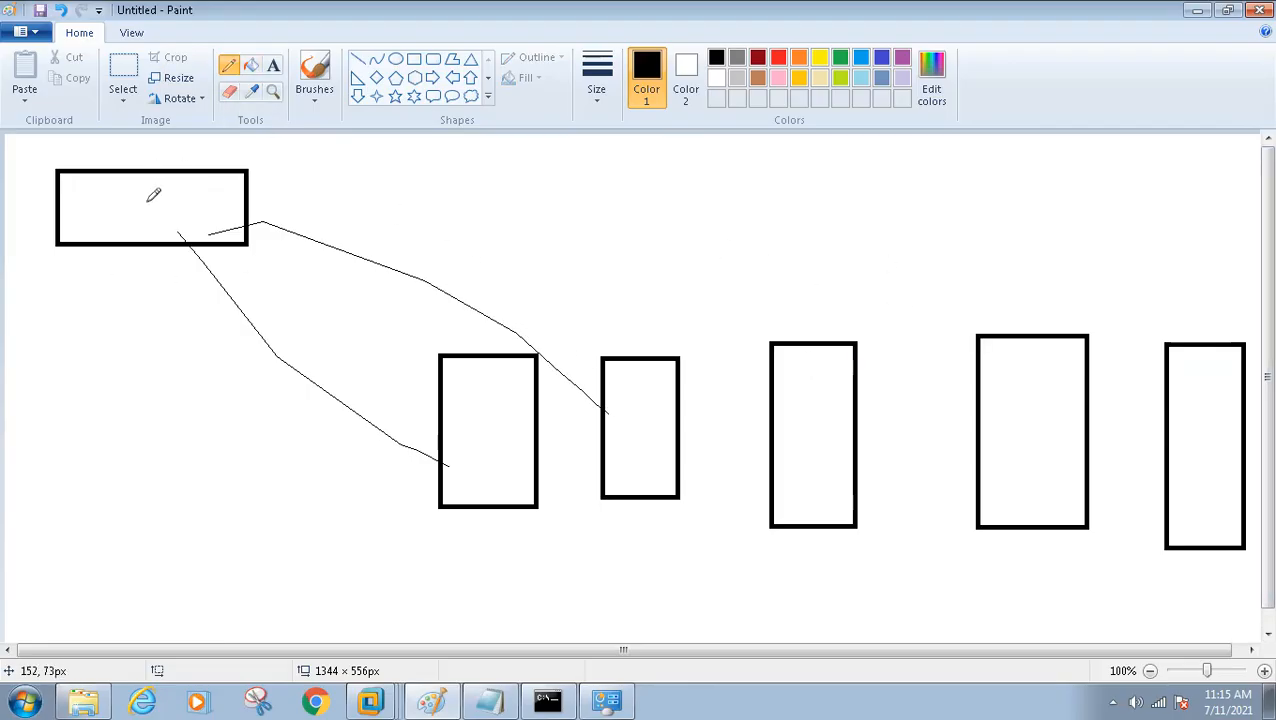
mouse_move(472, 394)
left_mouse_down()
mouse_move(653, 330)
mouse_move(1003, 288)
mouse_move(1156, 288)
mouse_move(1206, 368)
left_mouse_up()
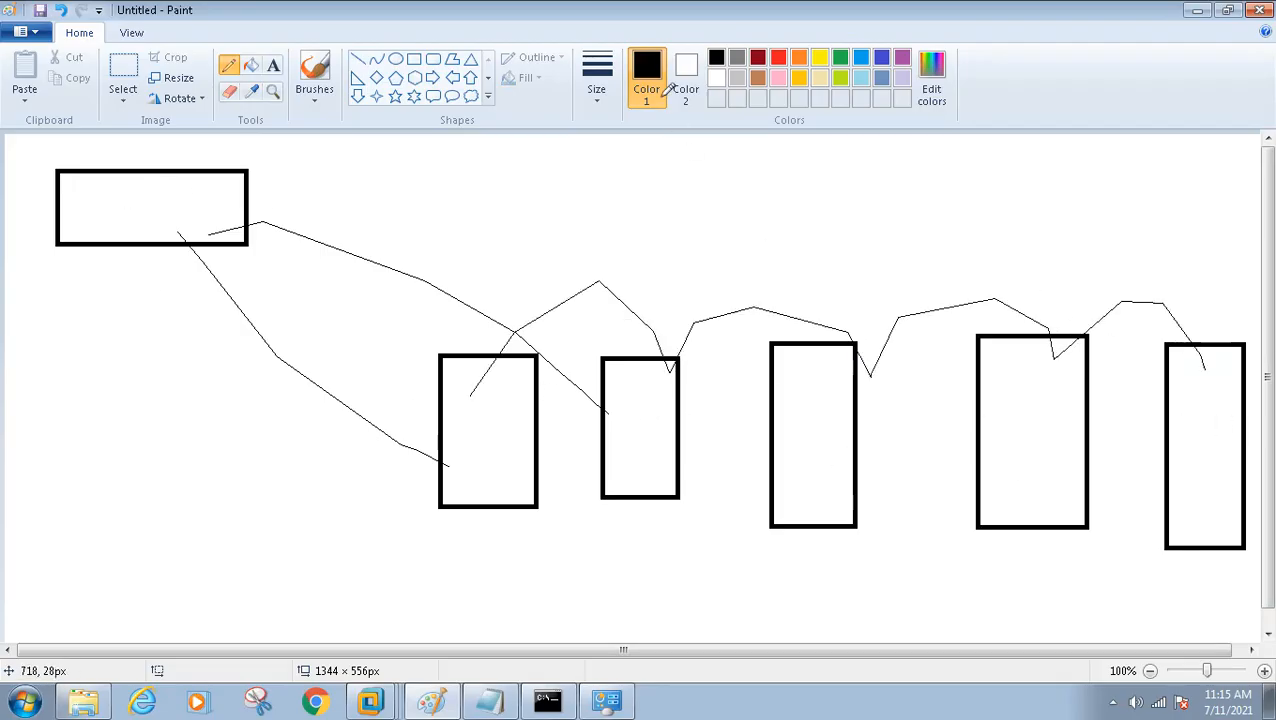
Add a tiny 23 × 18 px rectangle at the lower left and a 66 × 106 px rectangle above the row, then reselect the Pencil
left_click(413, 58)
left_click_drag(37, 541, 58, 553)
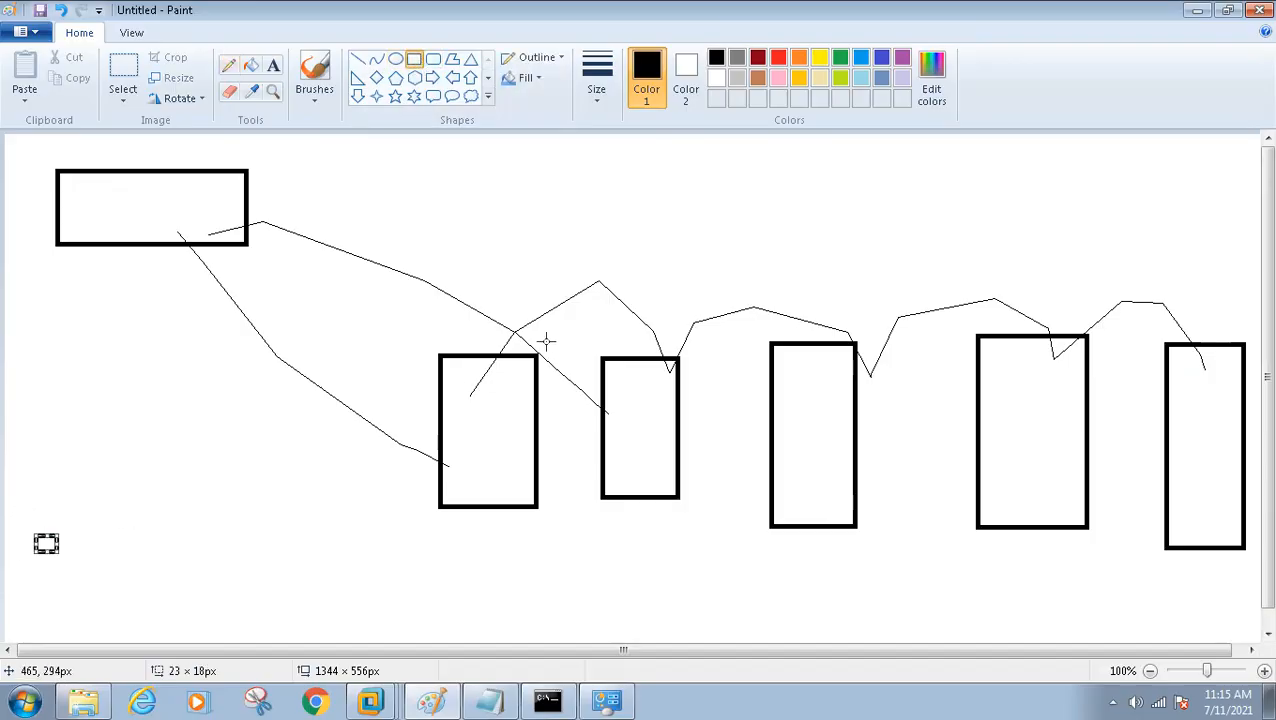
left_click_drag(584, 170, 649, 272)
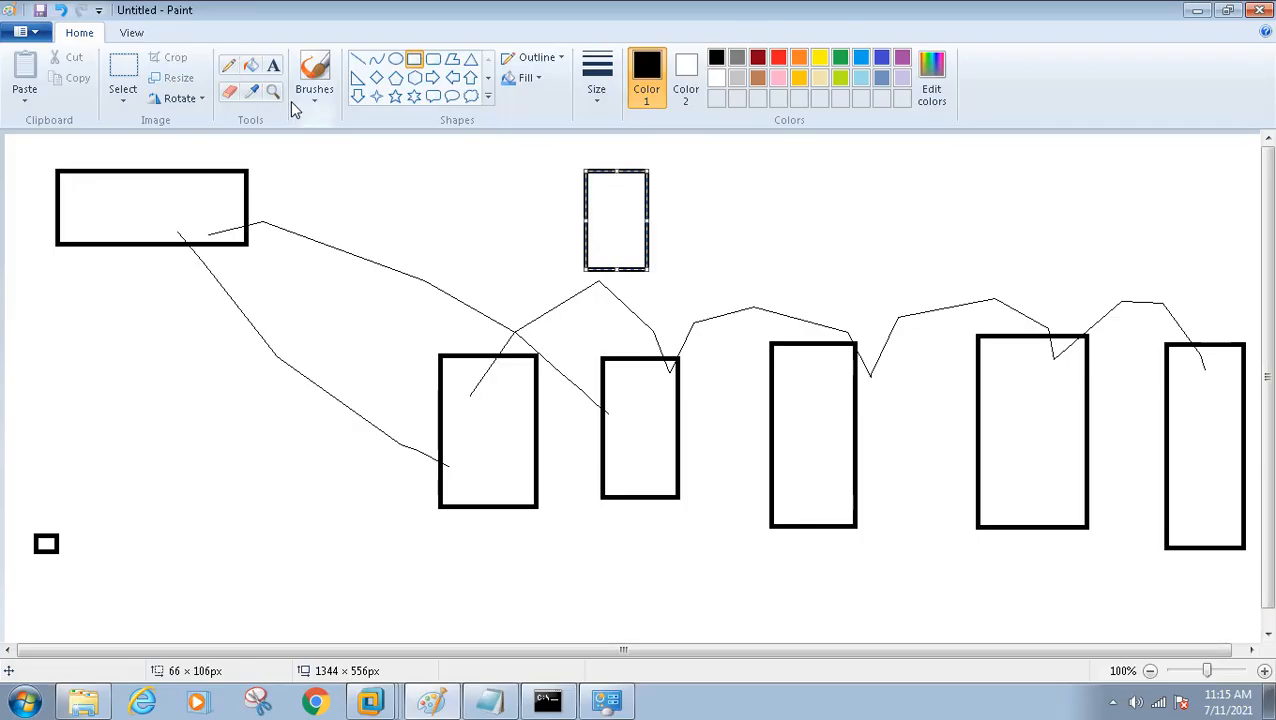
left_click(228, 64)
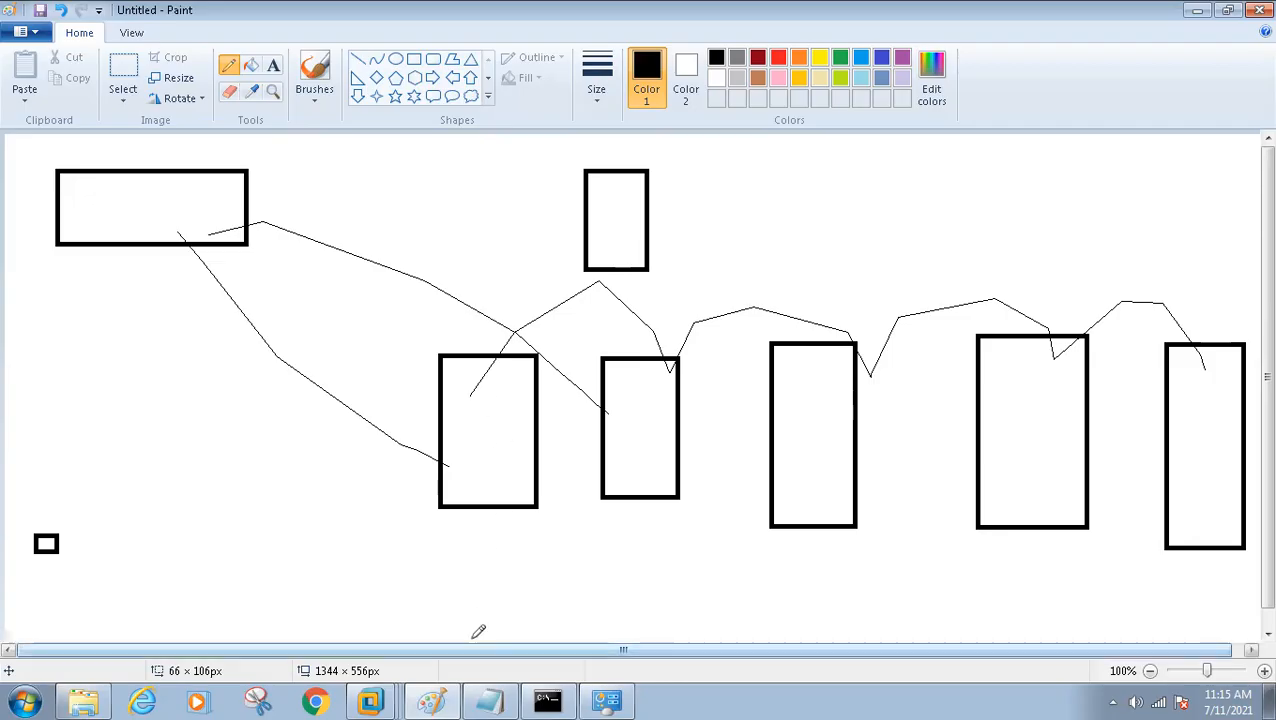
Return to the Client1 virtual machine and close Ethernet0's connection details, its status dialog, and the Network Connections window
mouse_move(370, 700)
left_click(376, 632)
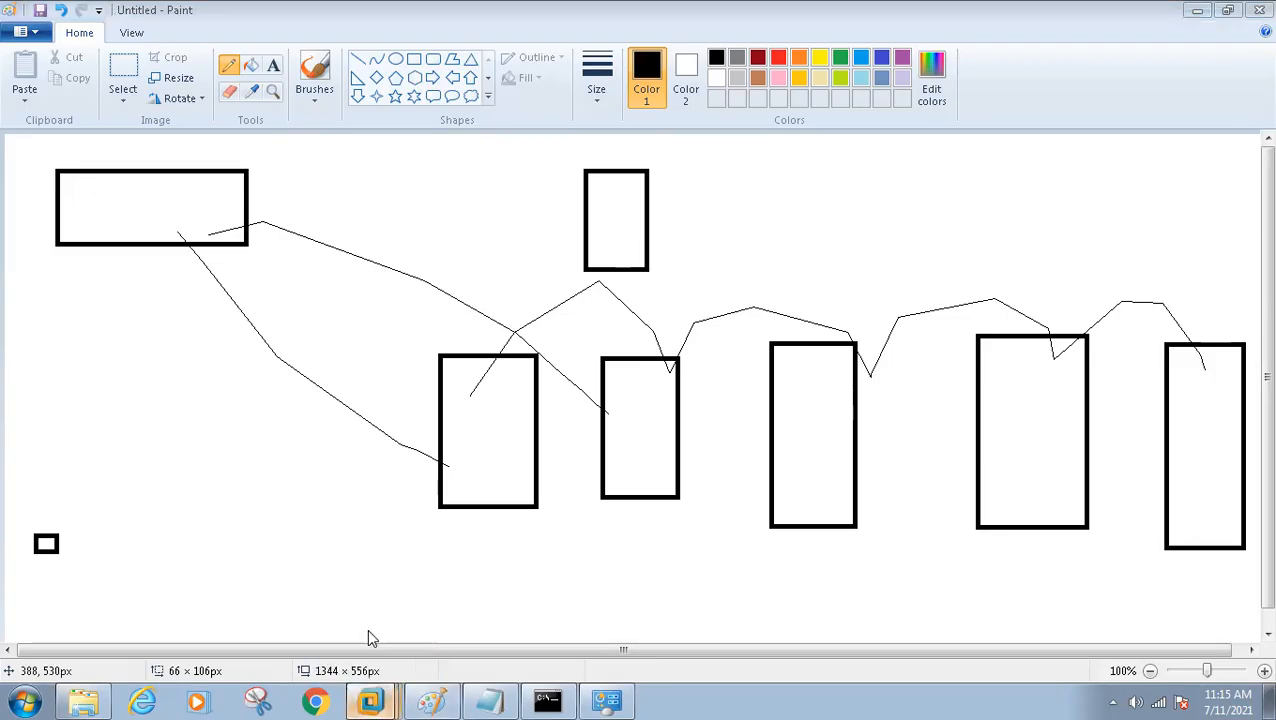
left_click(767, 560)
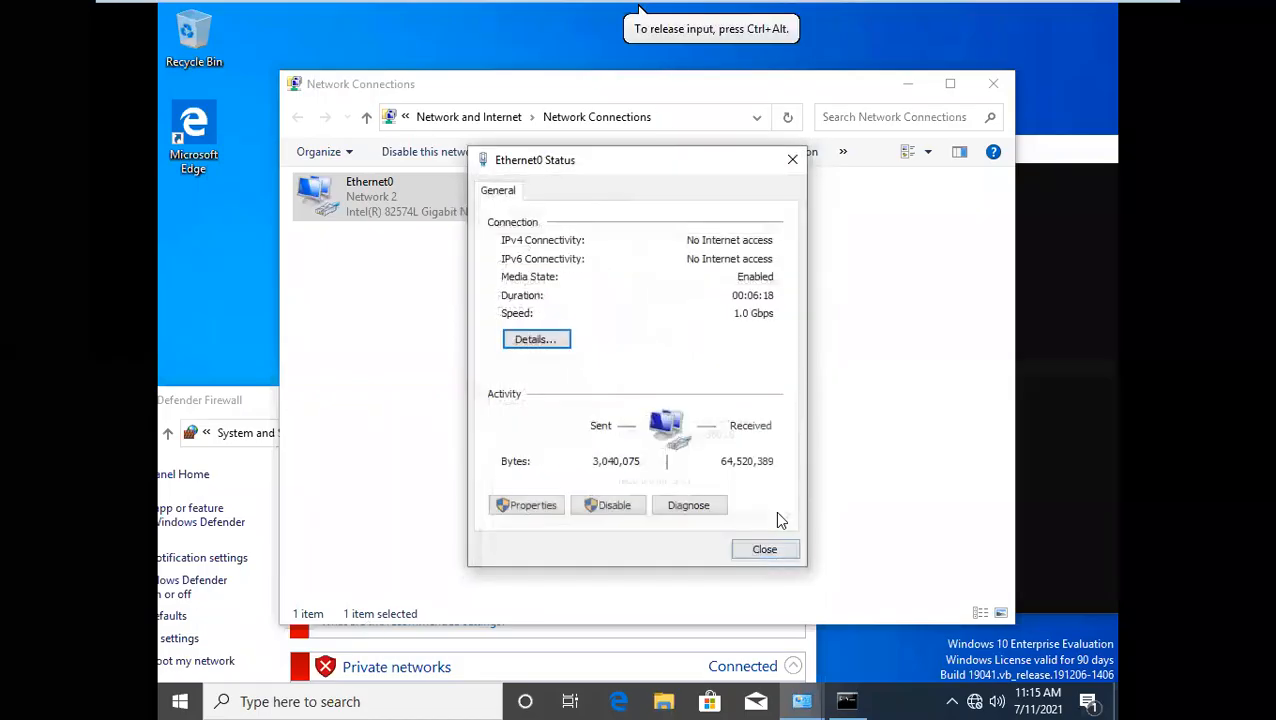
left_click(777, 553)
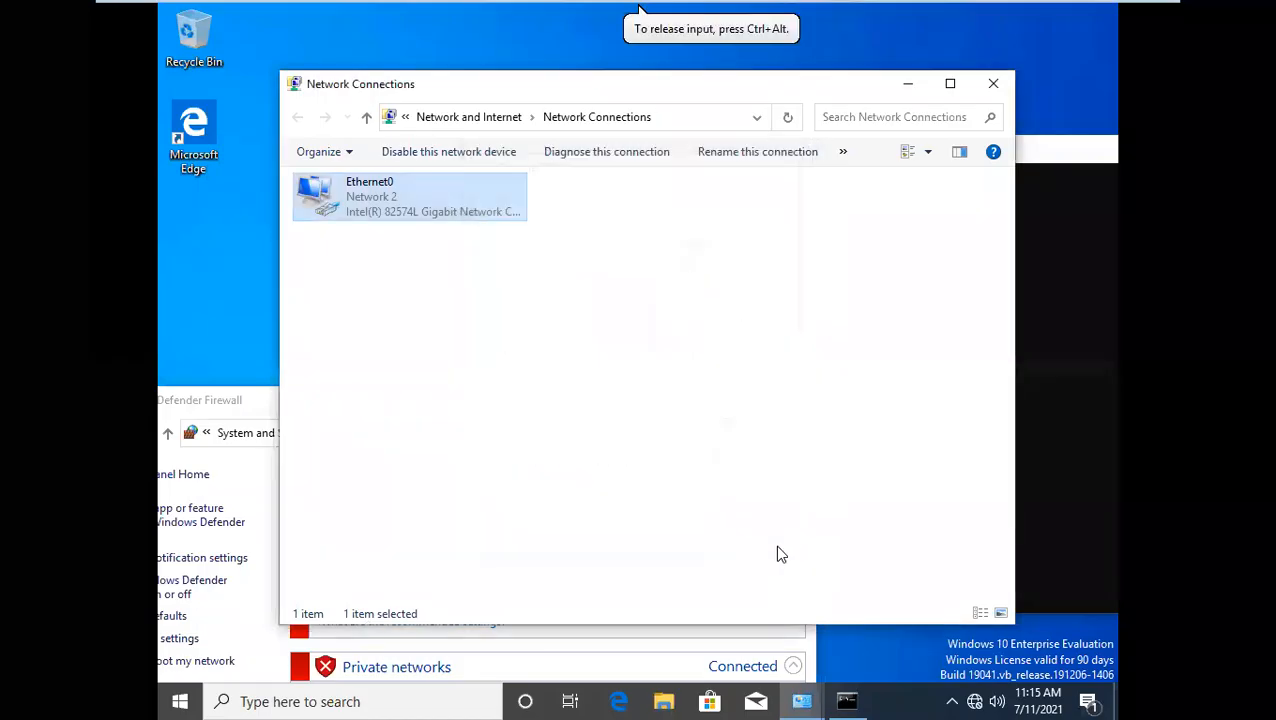
left_click(993, 83)
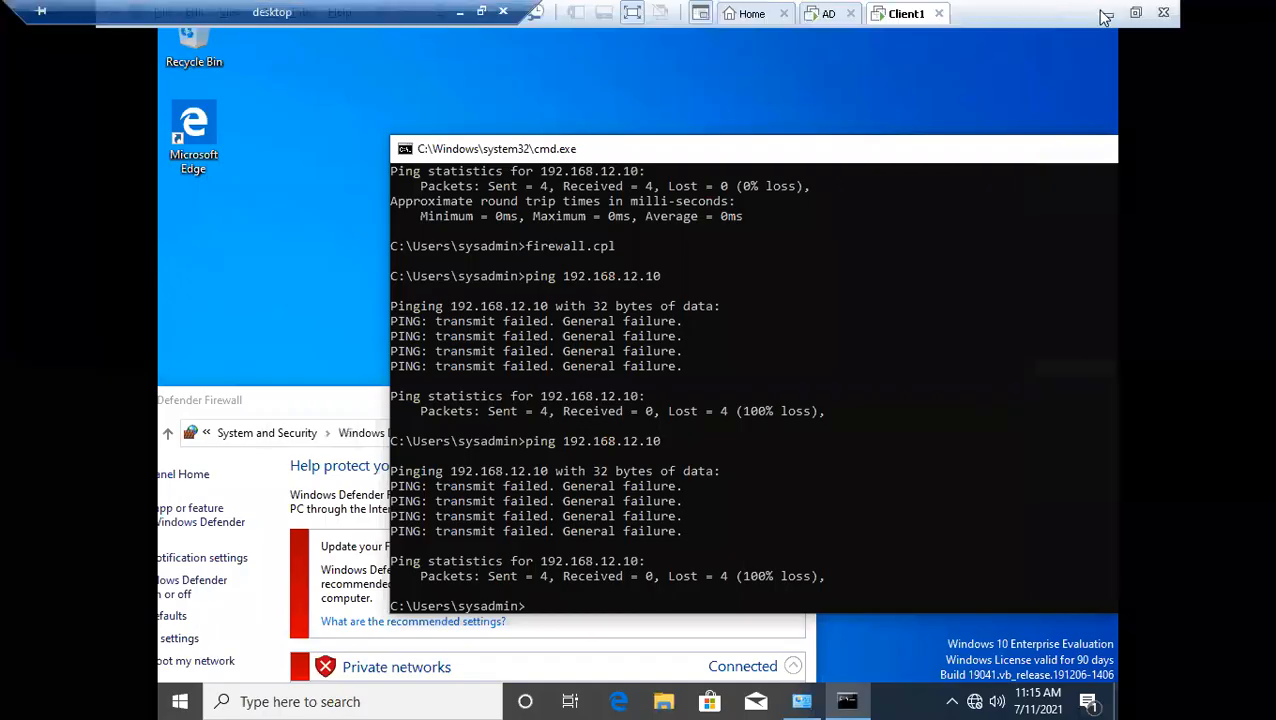
Minimize the virtual machine window, bring up the Notepad setup checklist, and highlight all of its lines for review
left_click(1099, 11)
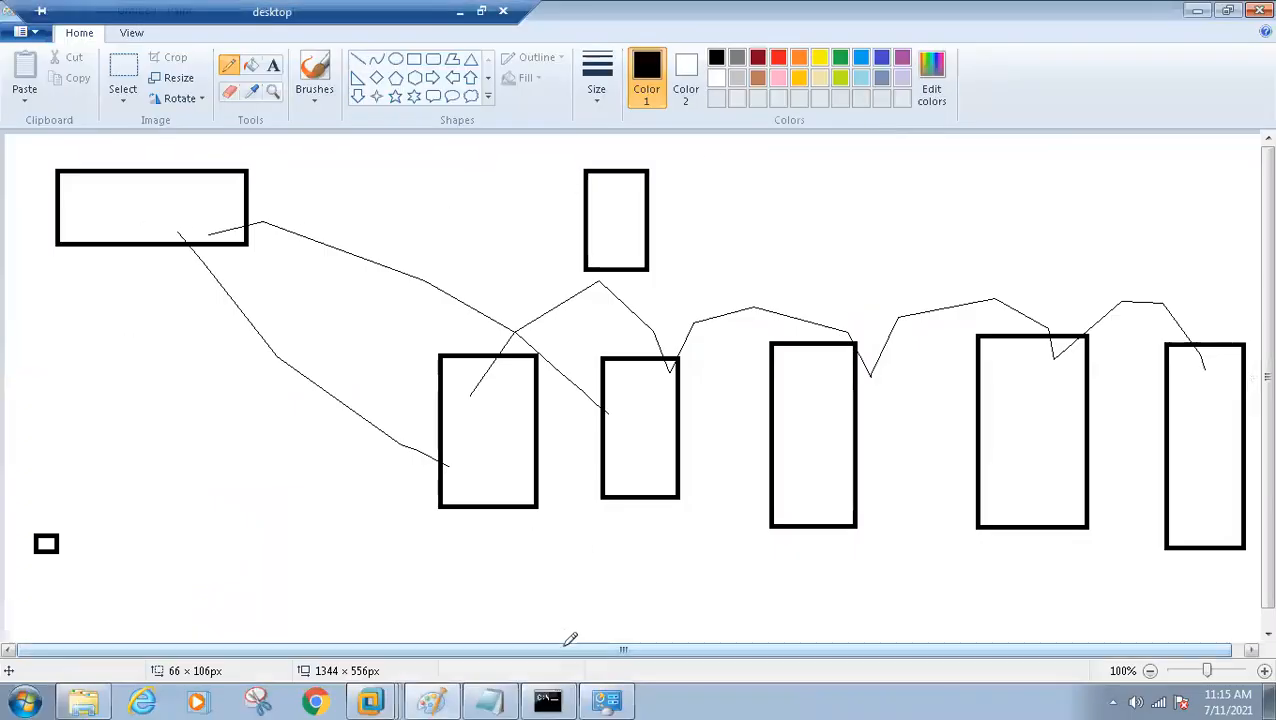
left_click(490, 700)
left_click_drag(703, 322, 371, 207)
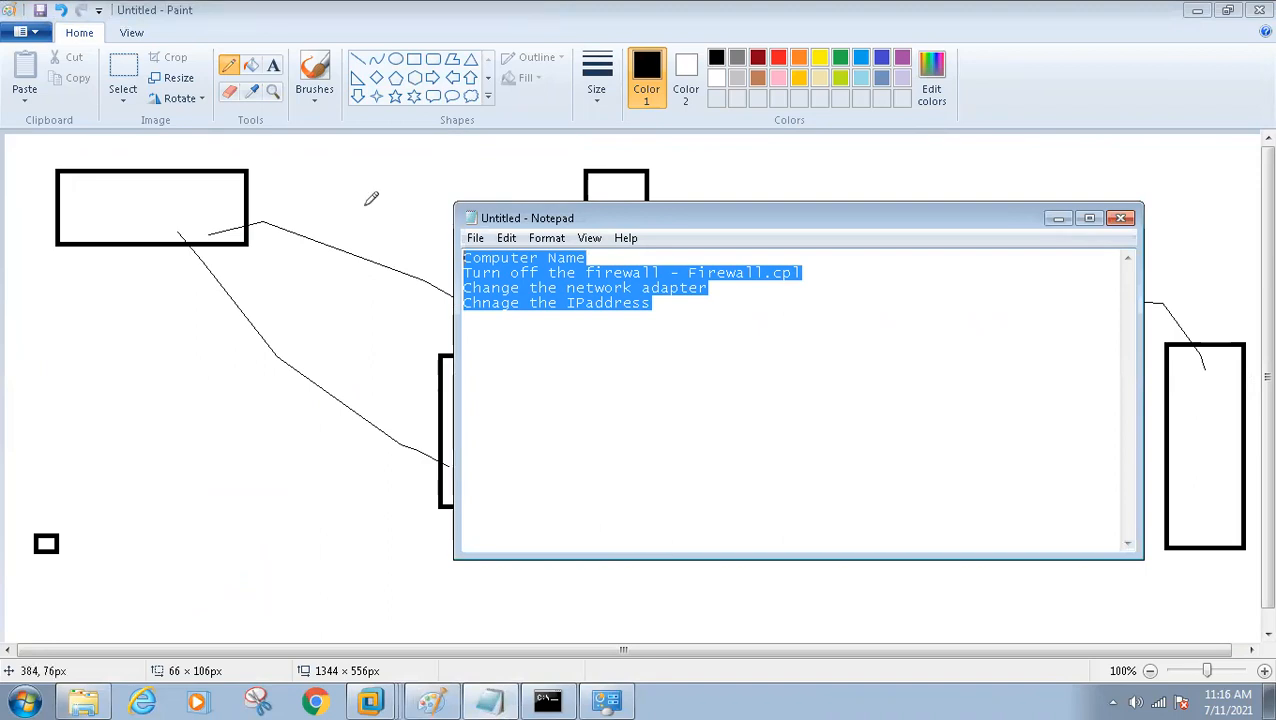
left_click(688, 333)
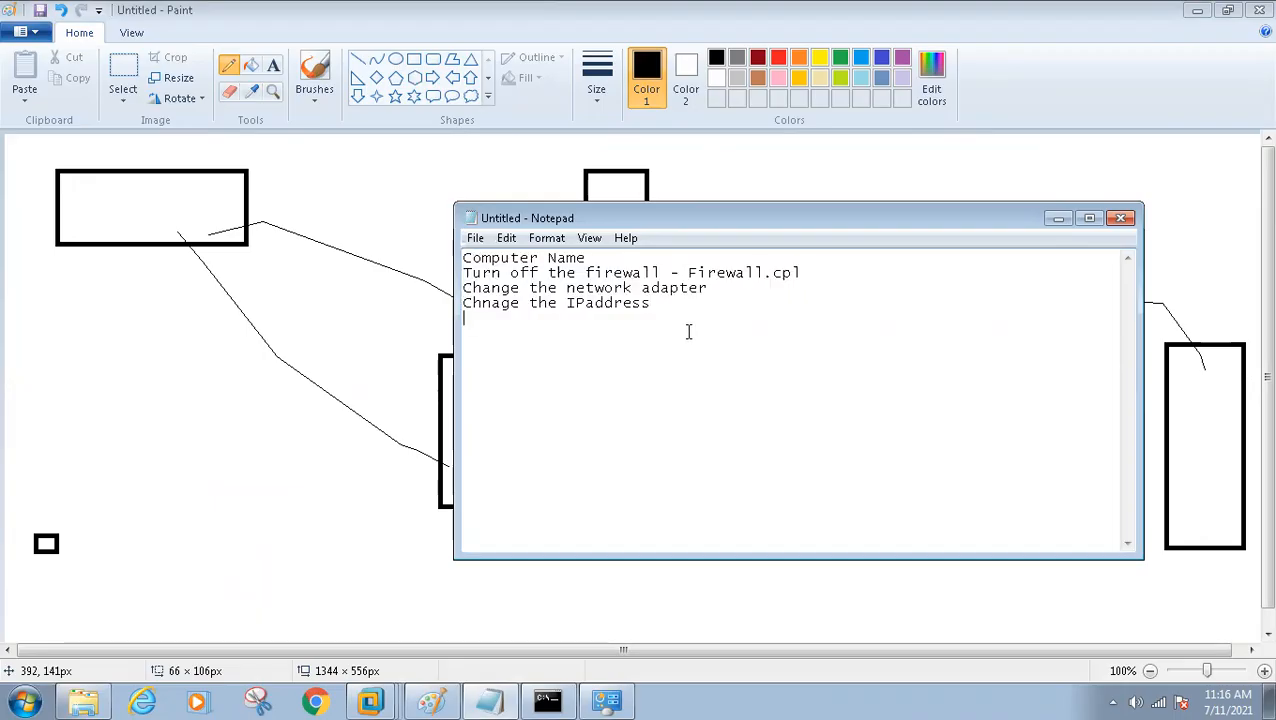
key("ctrl+a")
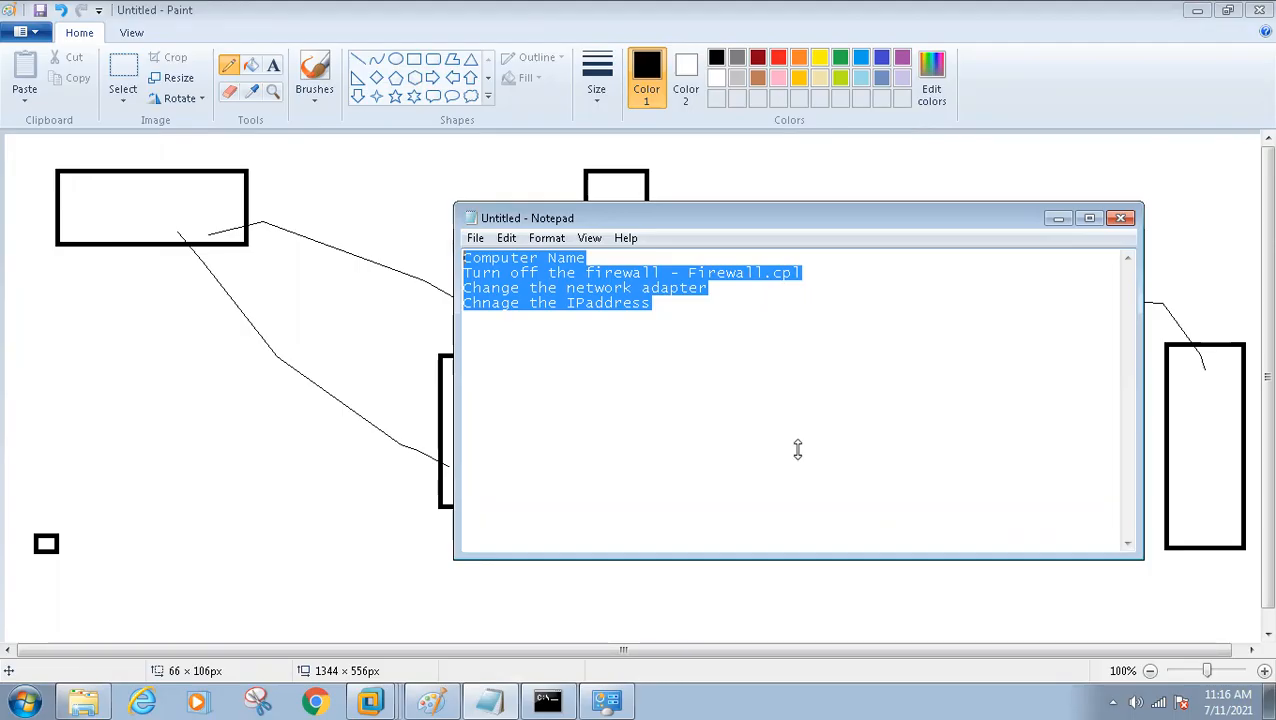
Close the Notepad checklist and the other open host windows, and reopen the Client1 virtual machine in VMware Workstation
left_click(1120, 218)
left_click(668, 357)
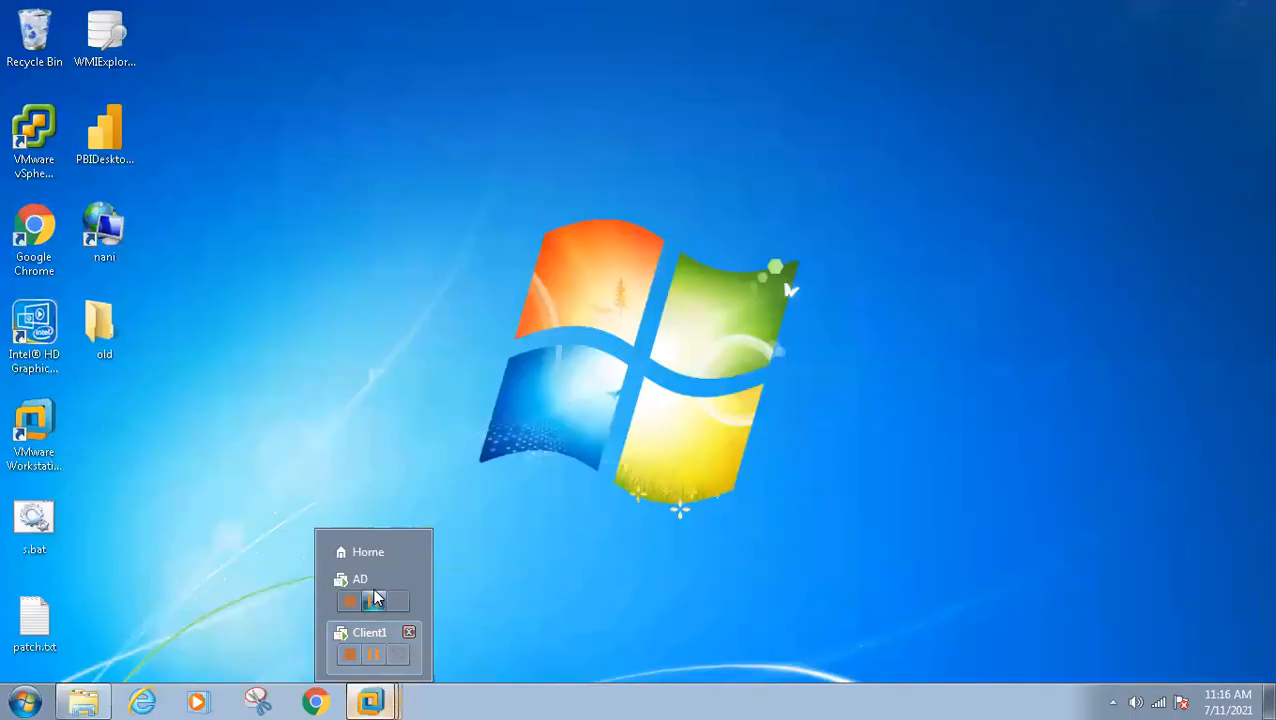
left_click(364, 552)
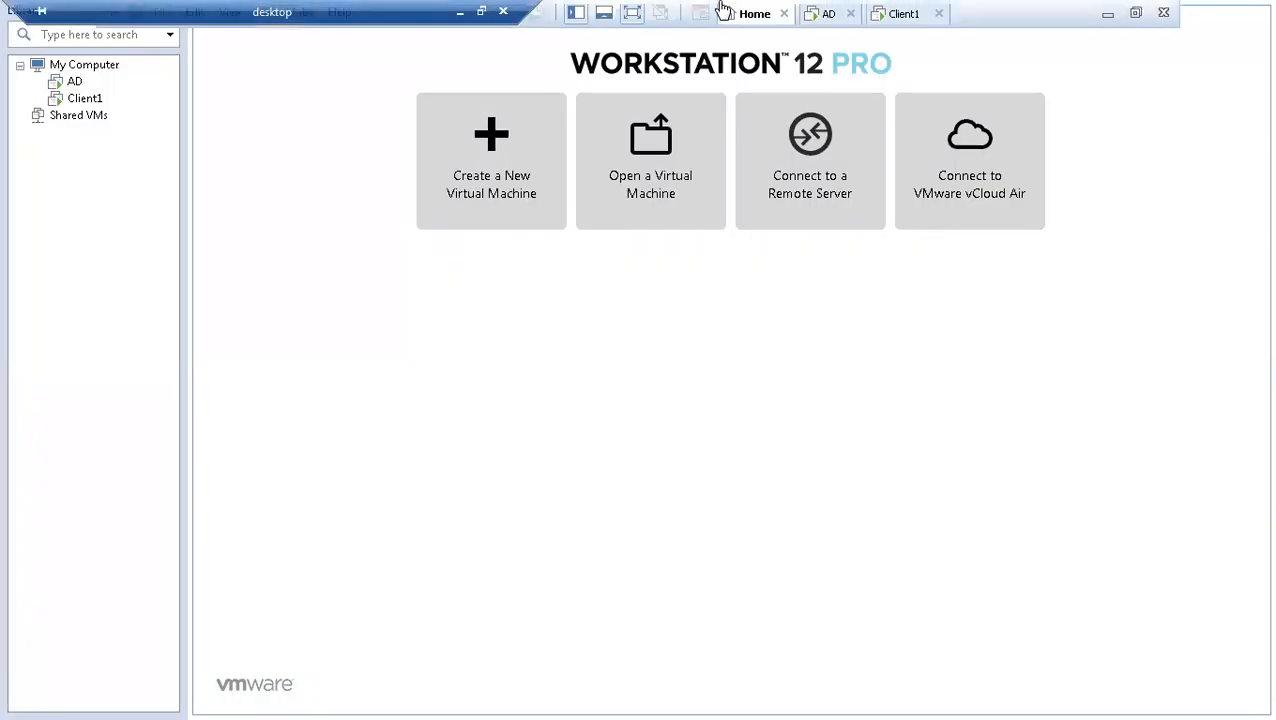
left_click(893, 15)
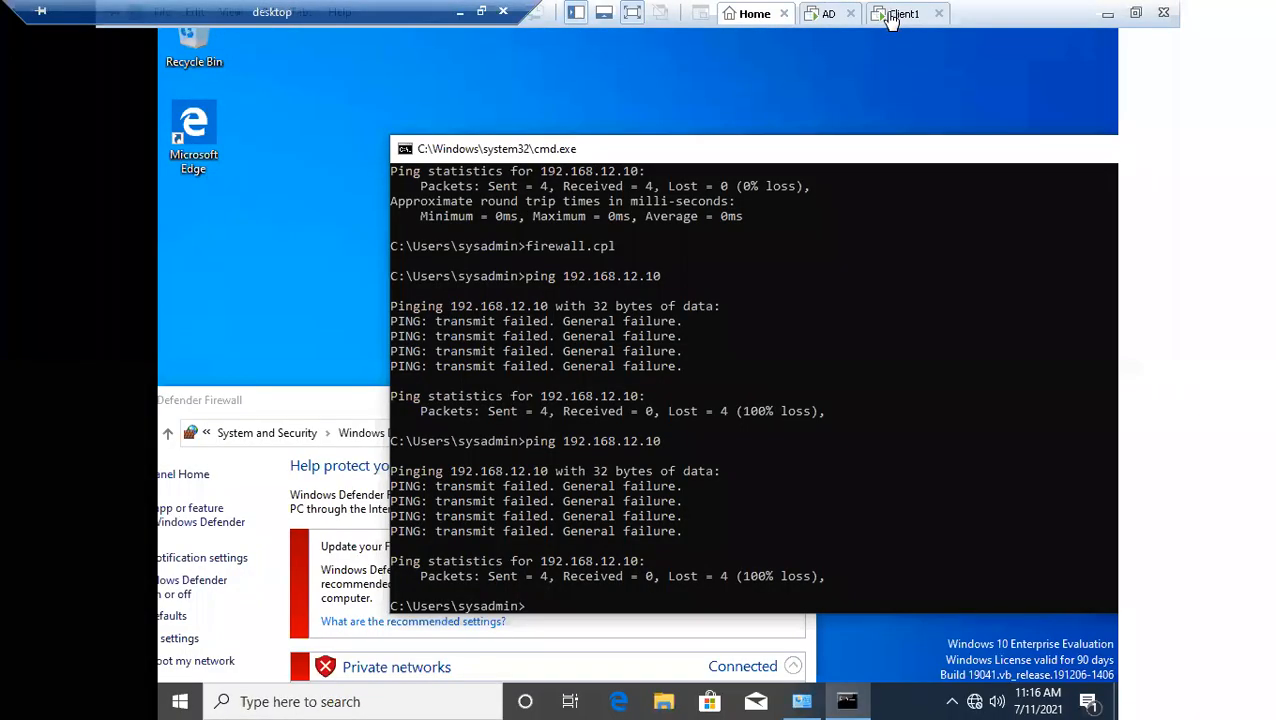
Bring up the Client1 virtual machine's power commands for shutting down the guest
right_click(180, 700)
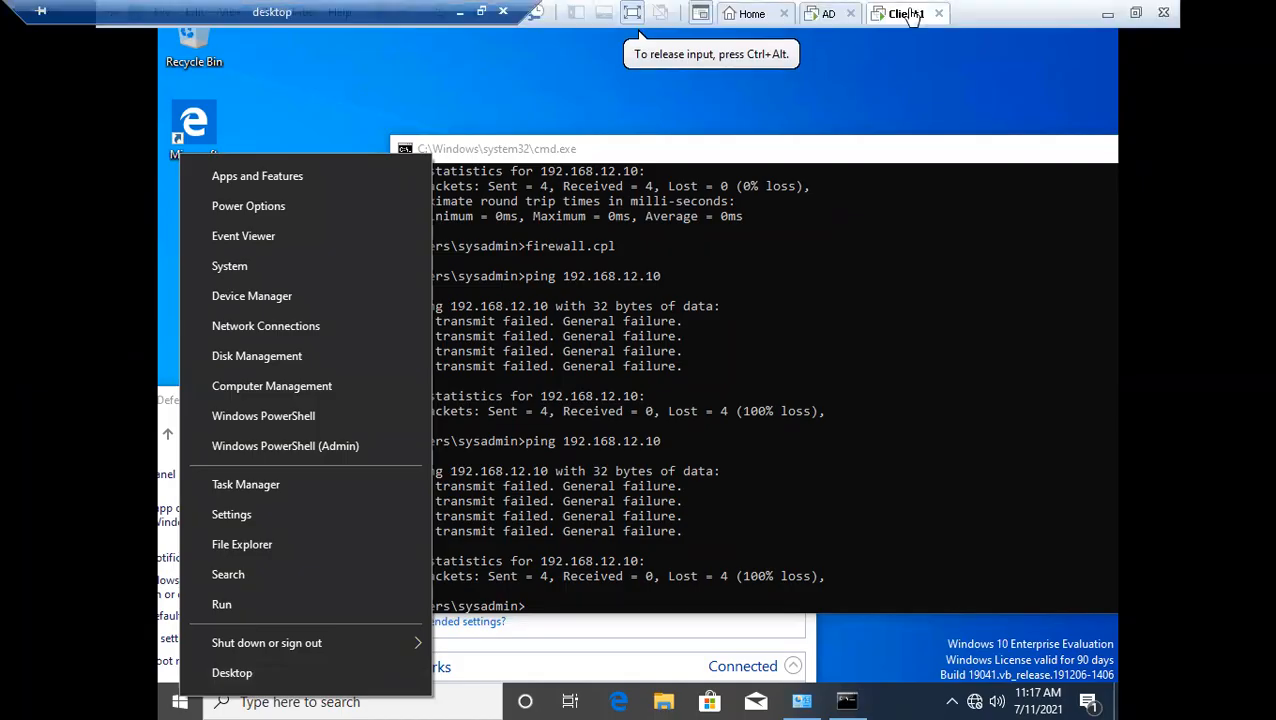
right_click(903, 13)
mouse_move(945, 58)
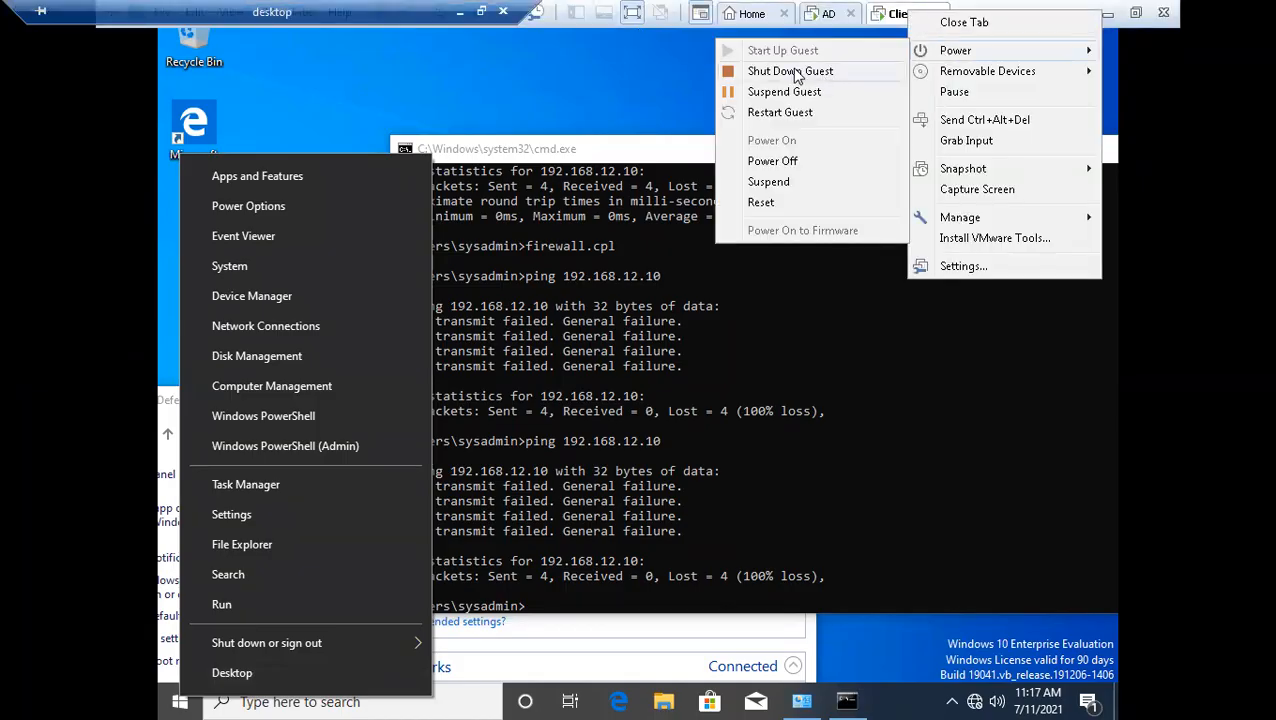
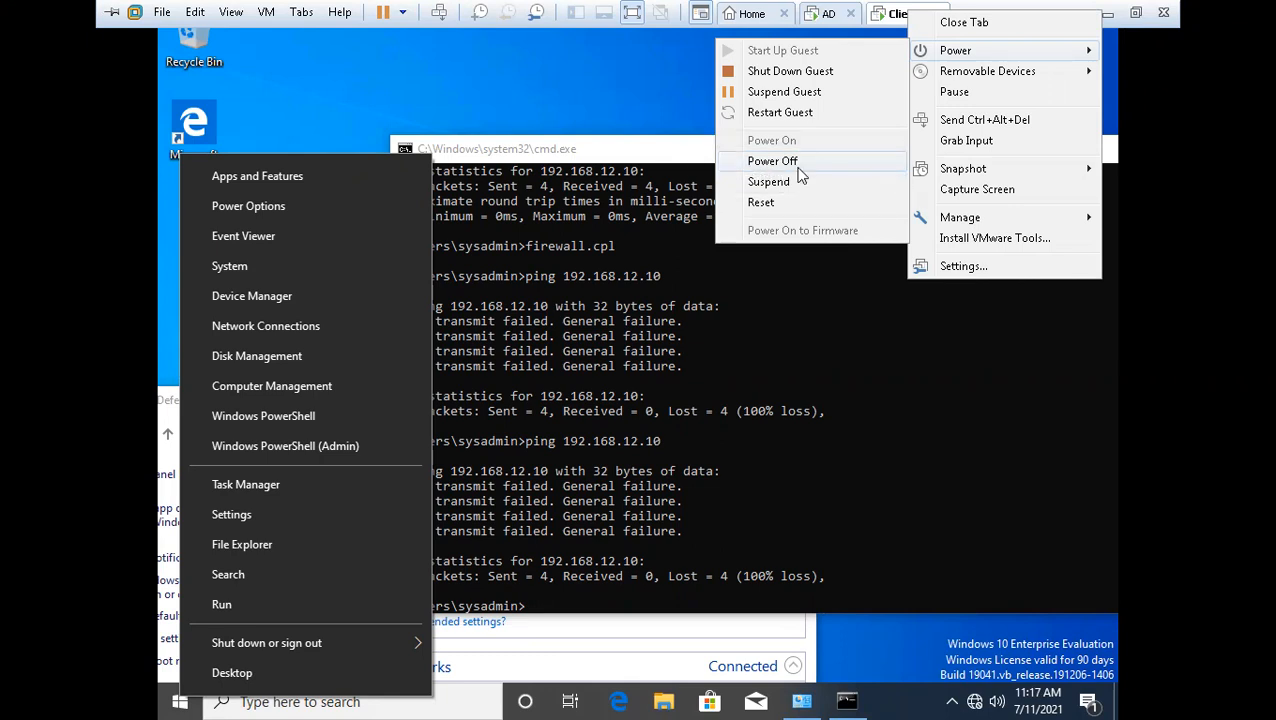
Shut down the Client1 guest and the AD guest, and close VMware Workstation
left_click(780, 72)
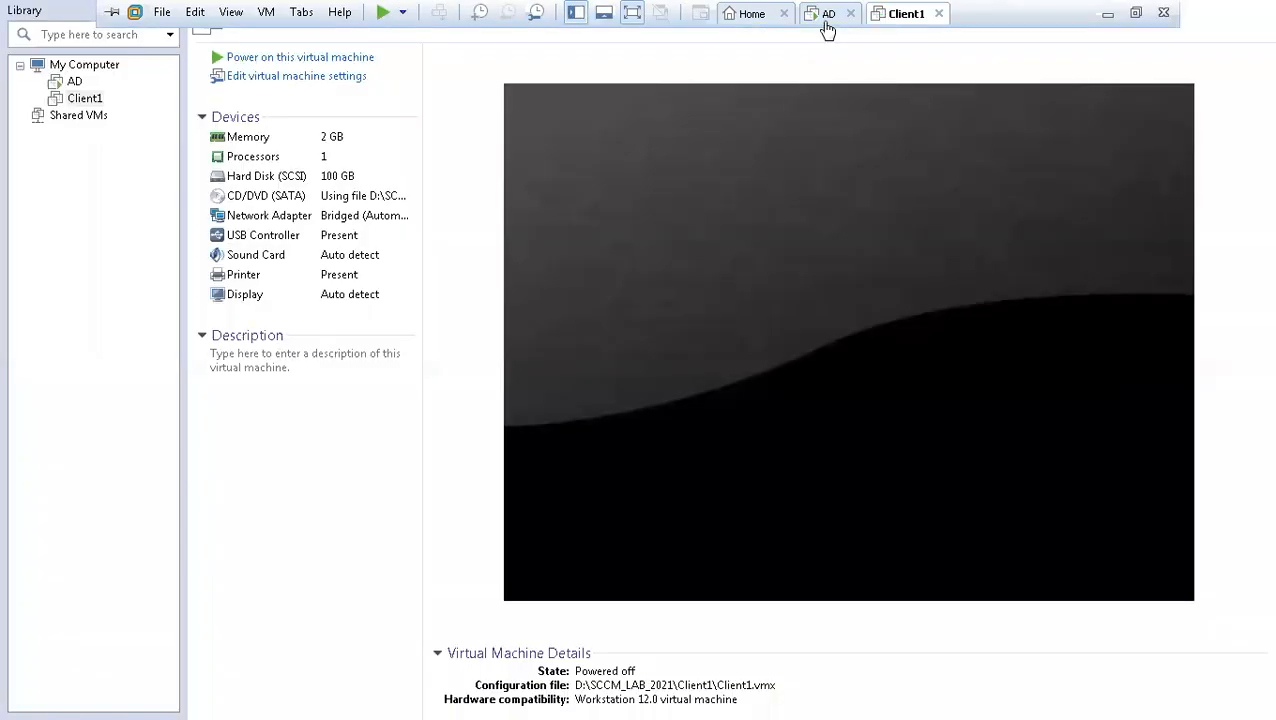
left_click(827, 16)
right_click(827, 20)
mouse_move(872, 58)
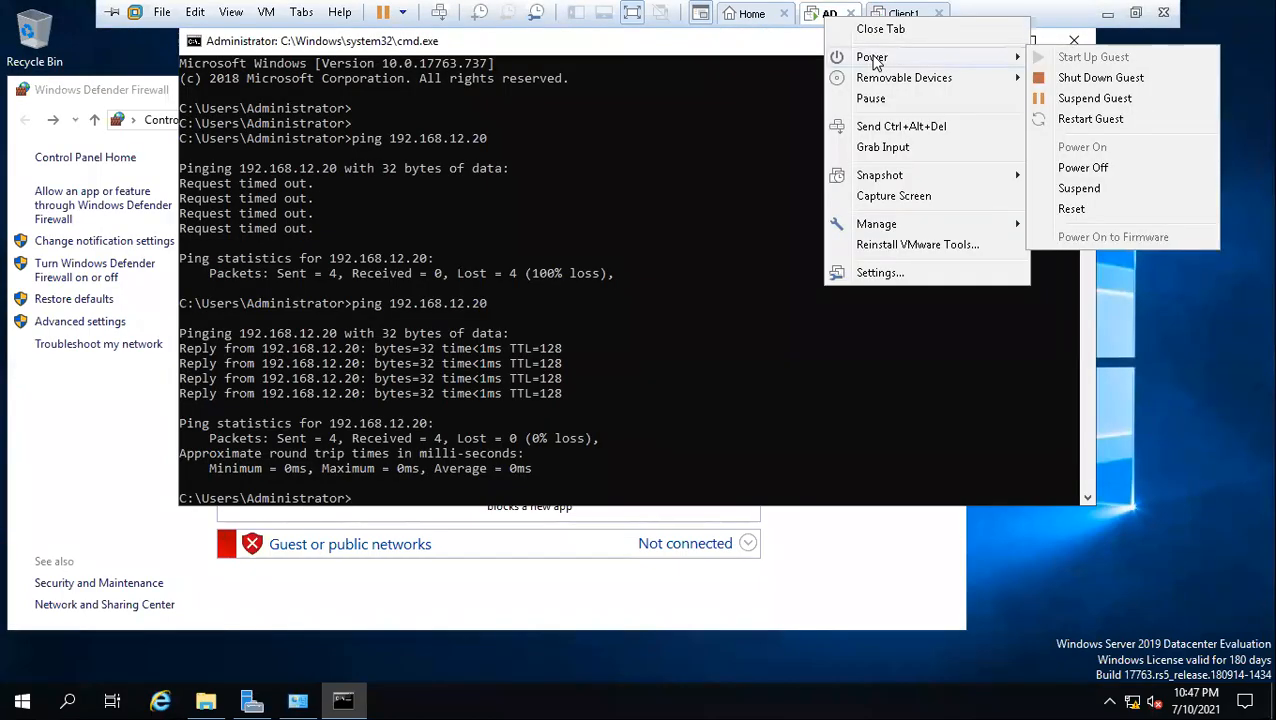
left_click(1090, 77)
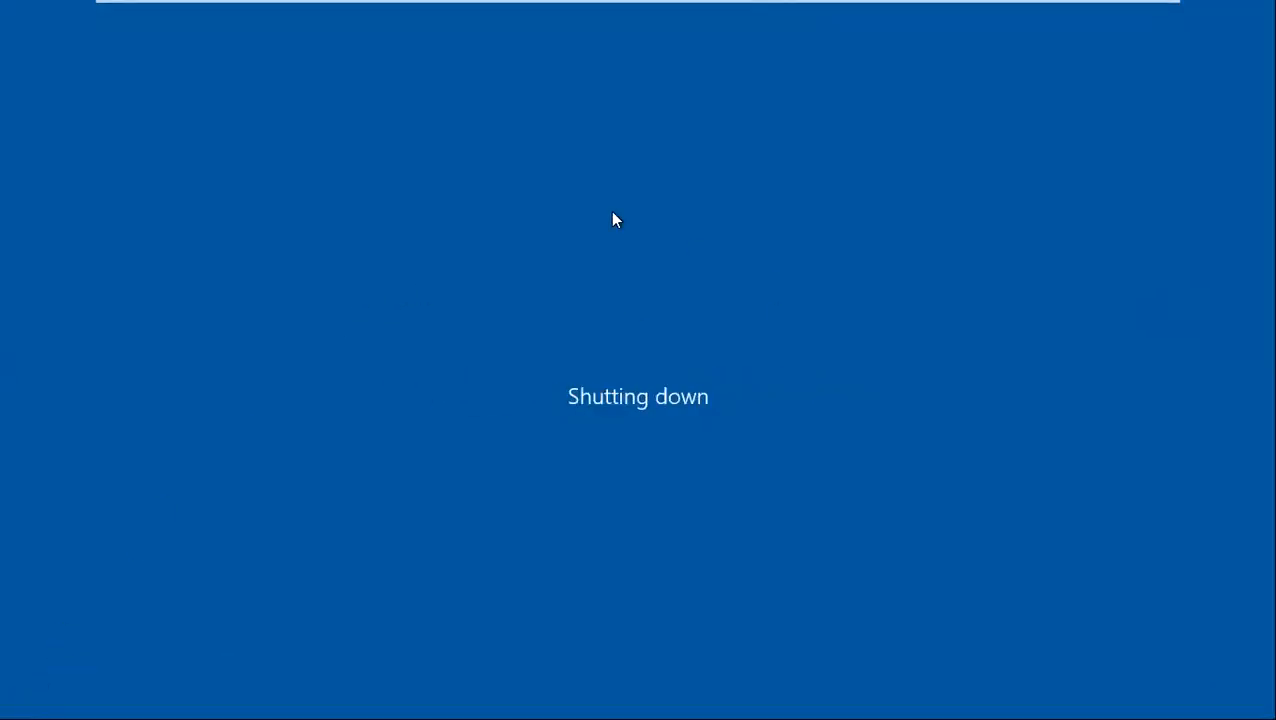
mouse_move(785, 8)
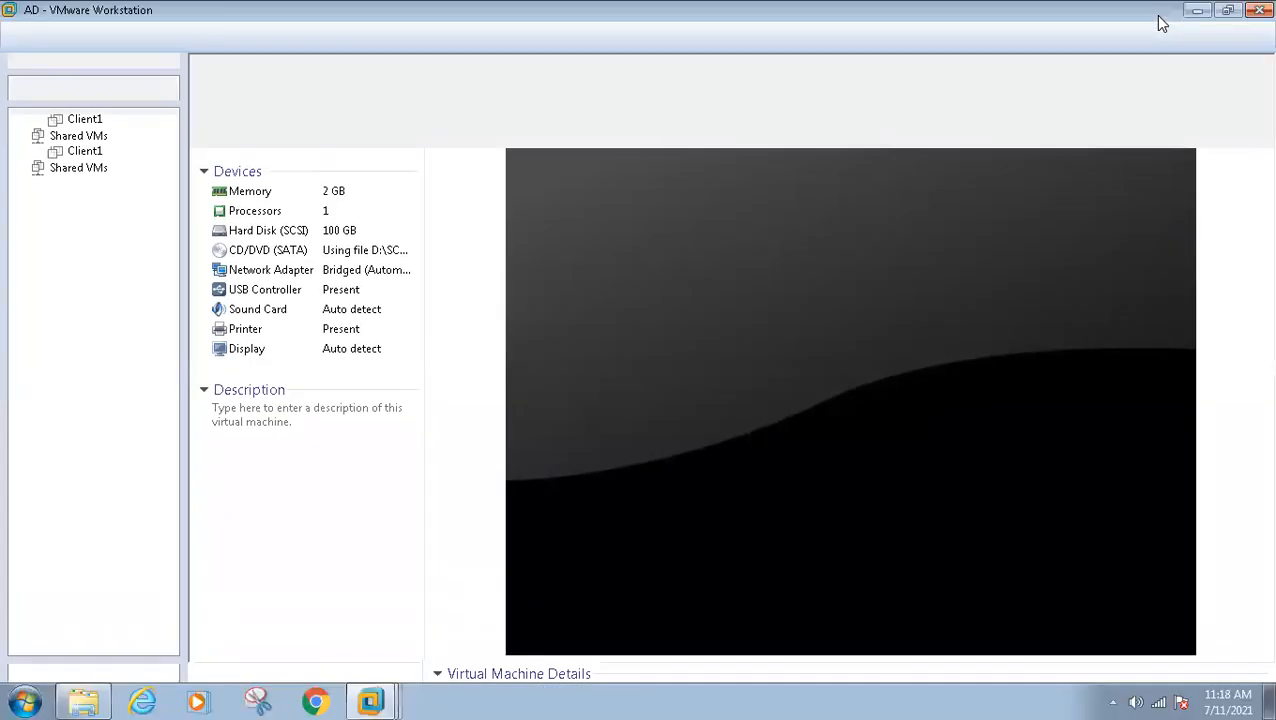
Switch to Windows Explorer and check the combined size of the AD and Client1 folders inside SCCM_LAB_2021
left_click(83, 699)
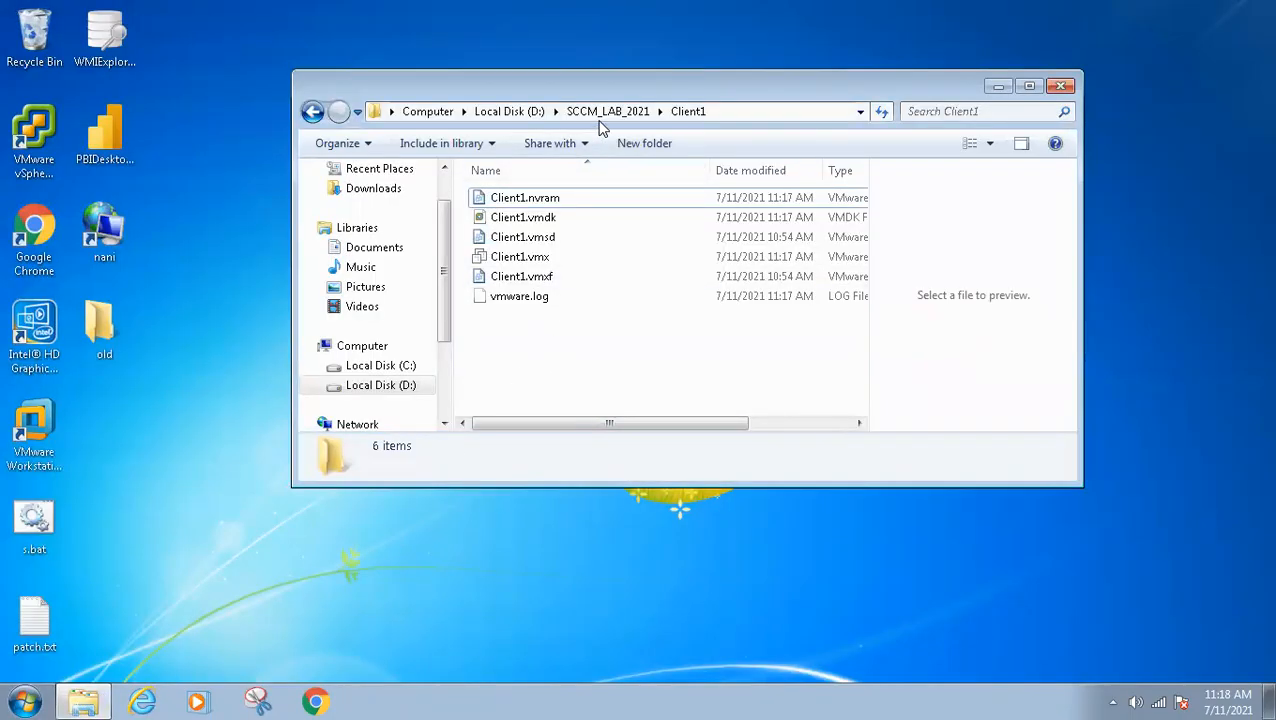
left_click(603, 117)
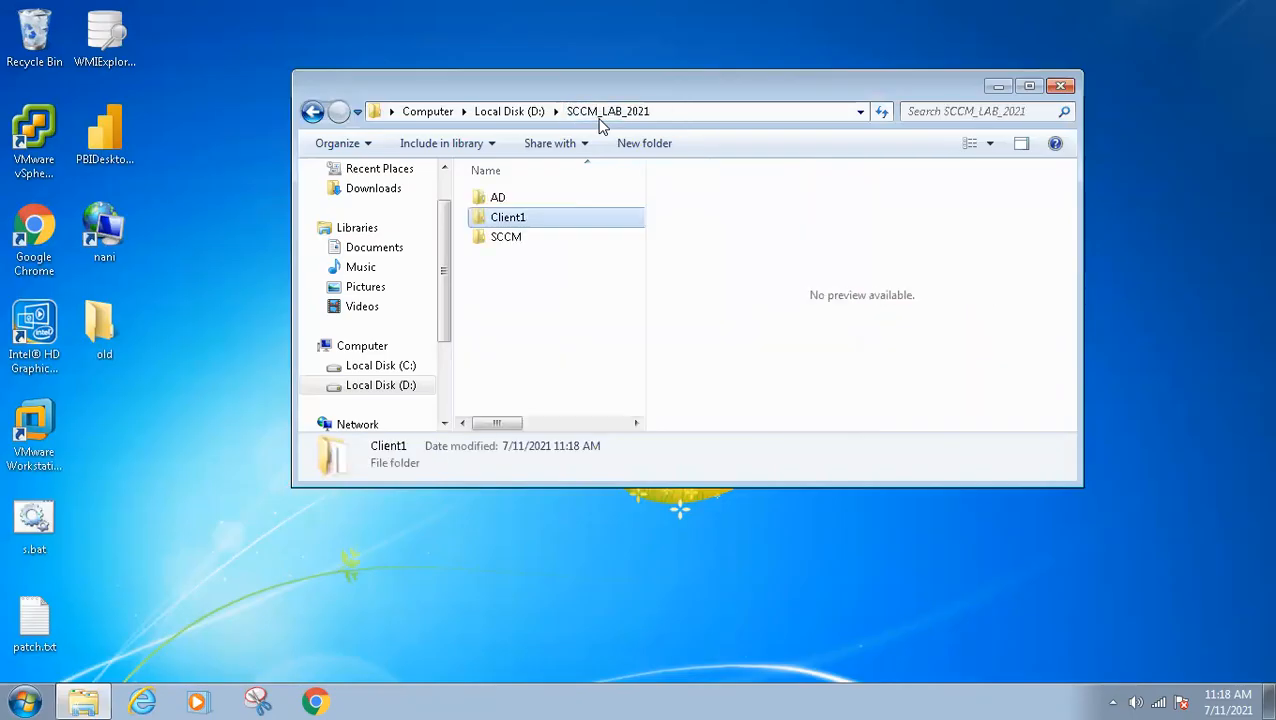
left_click(500, 198, "ctrl")
right_click(503, 199)
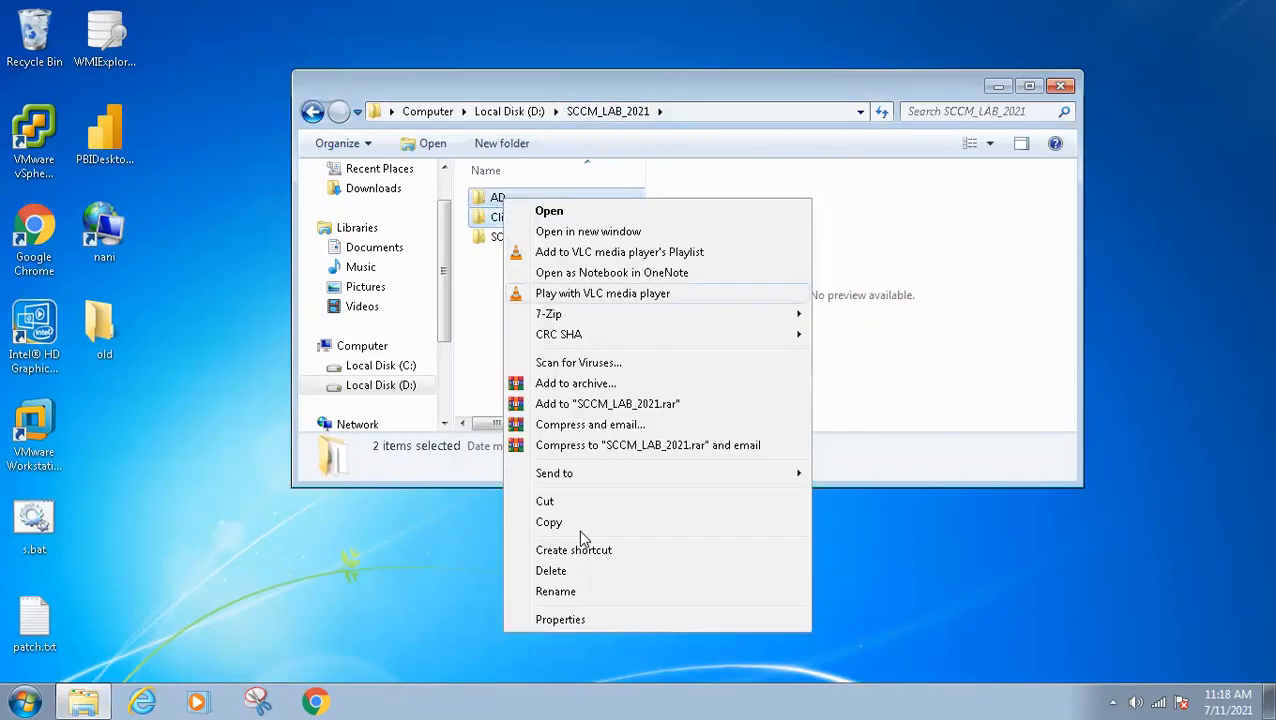
left_click(559, 619)
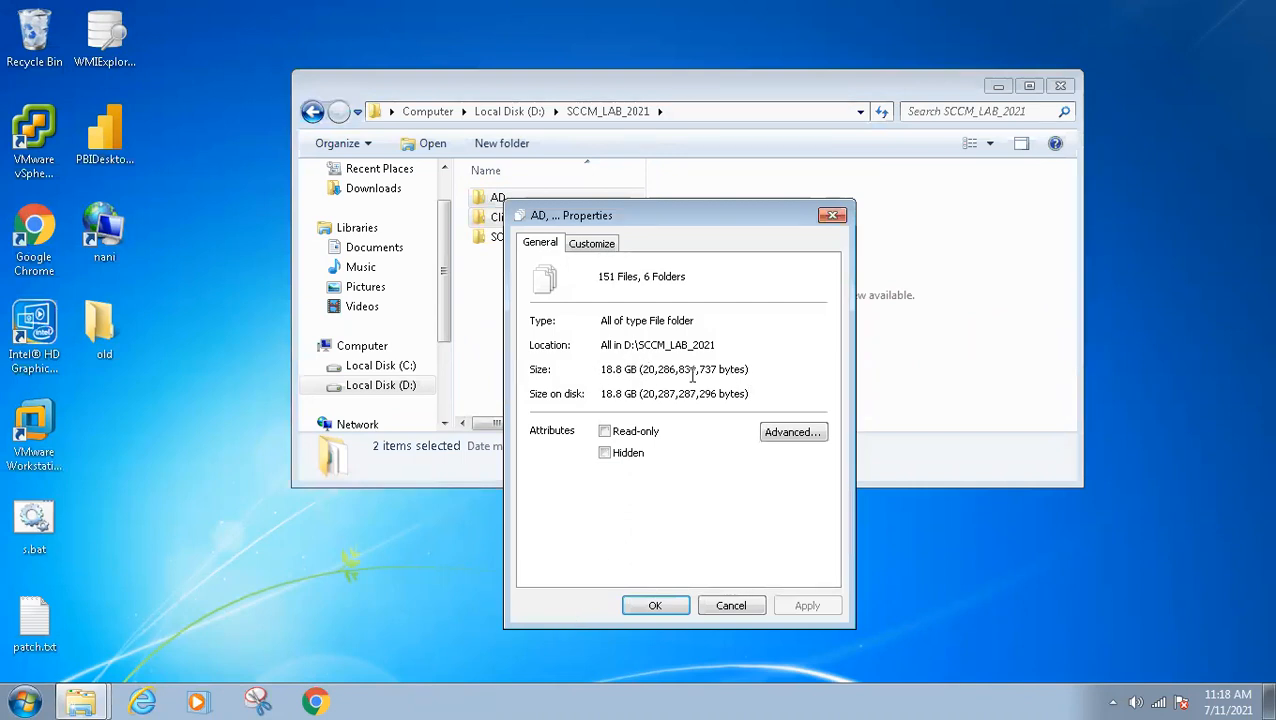
left_click(732, 605)
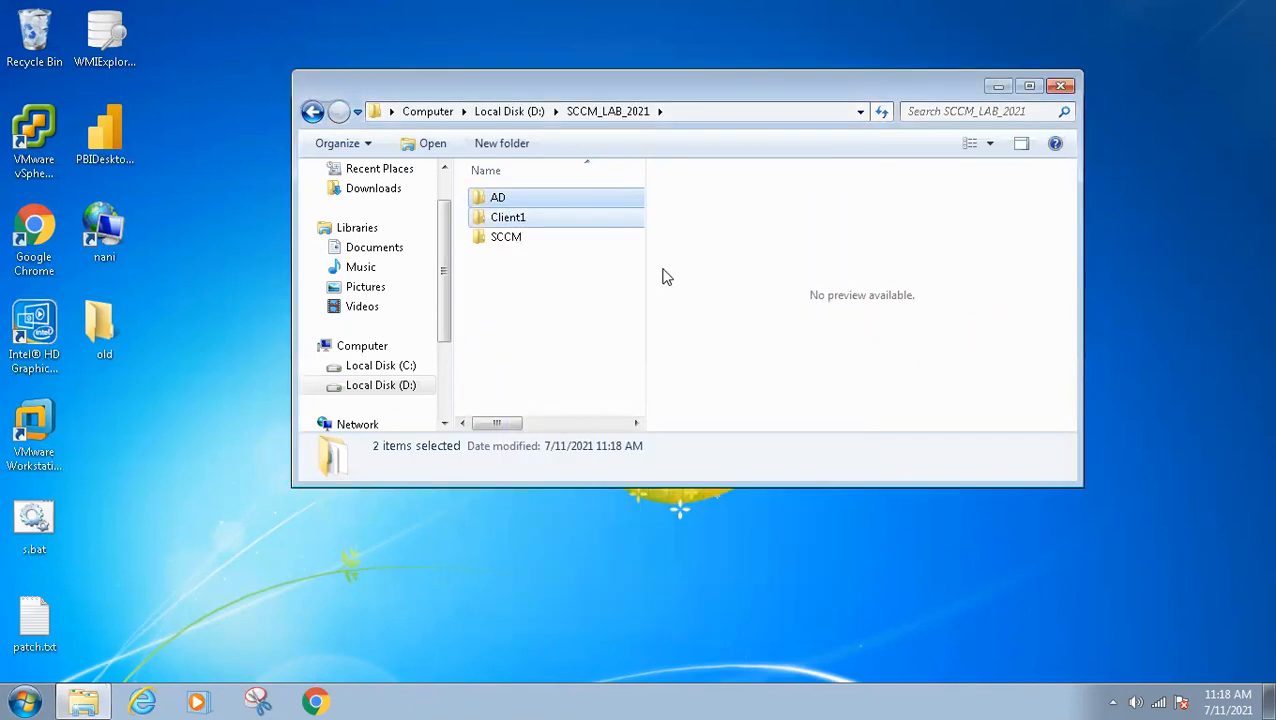
Close the SCCM_LAB_2021 folder window and minimize the remote desktop session to return to the local desktop
left_click(1061, 86)
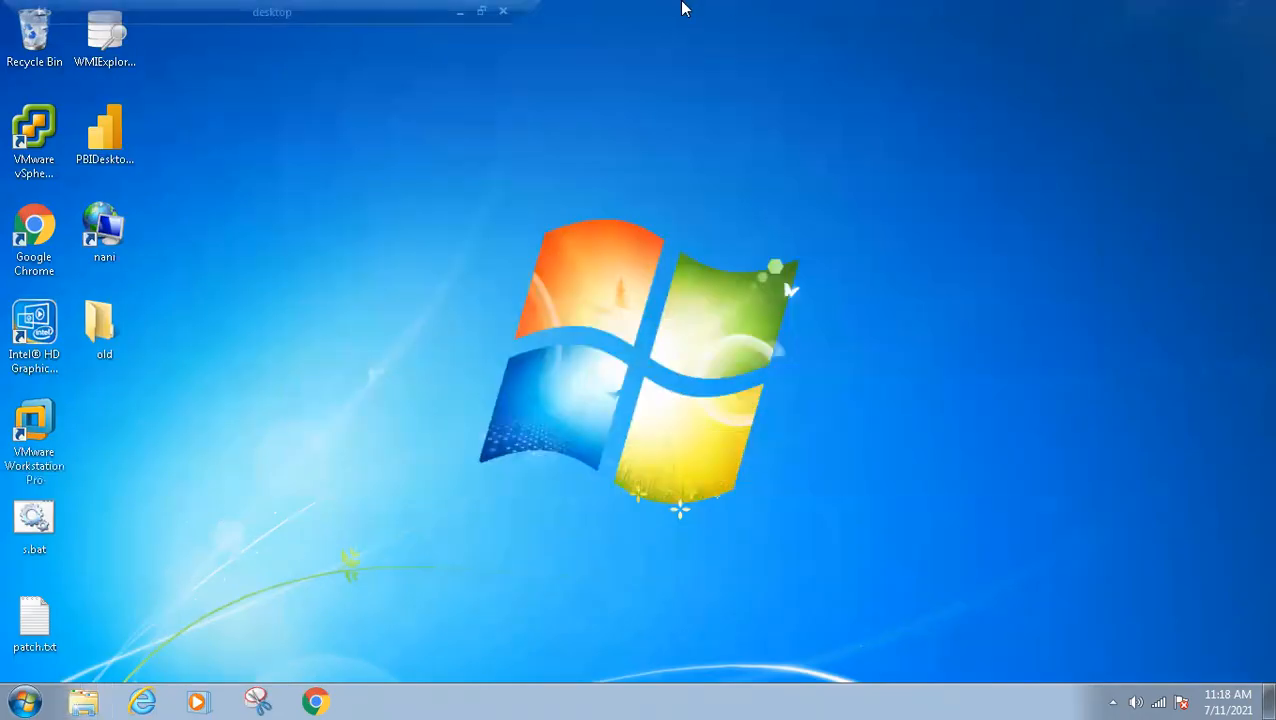
left_click(460, 10)
left_click(666, 470)
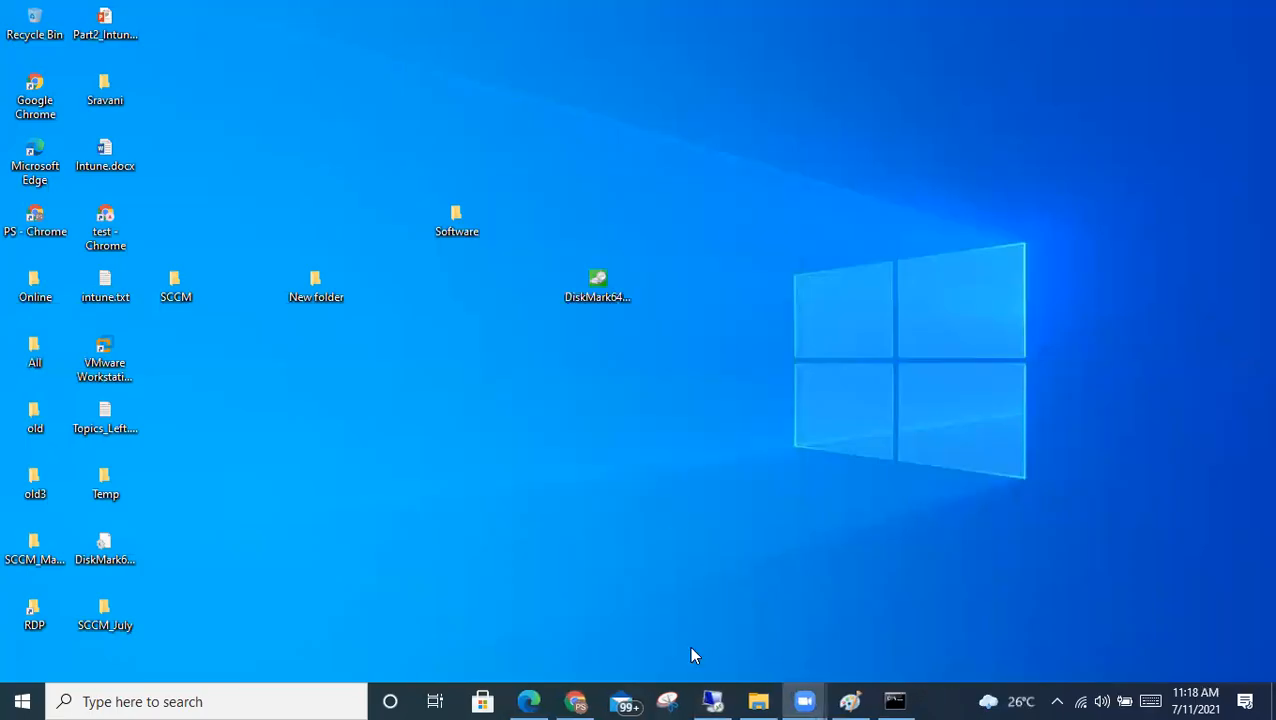